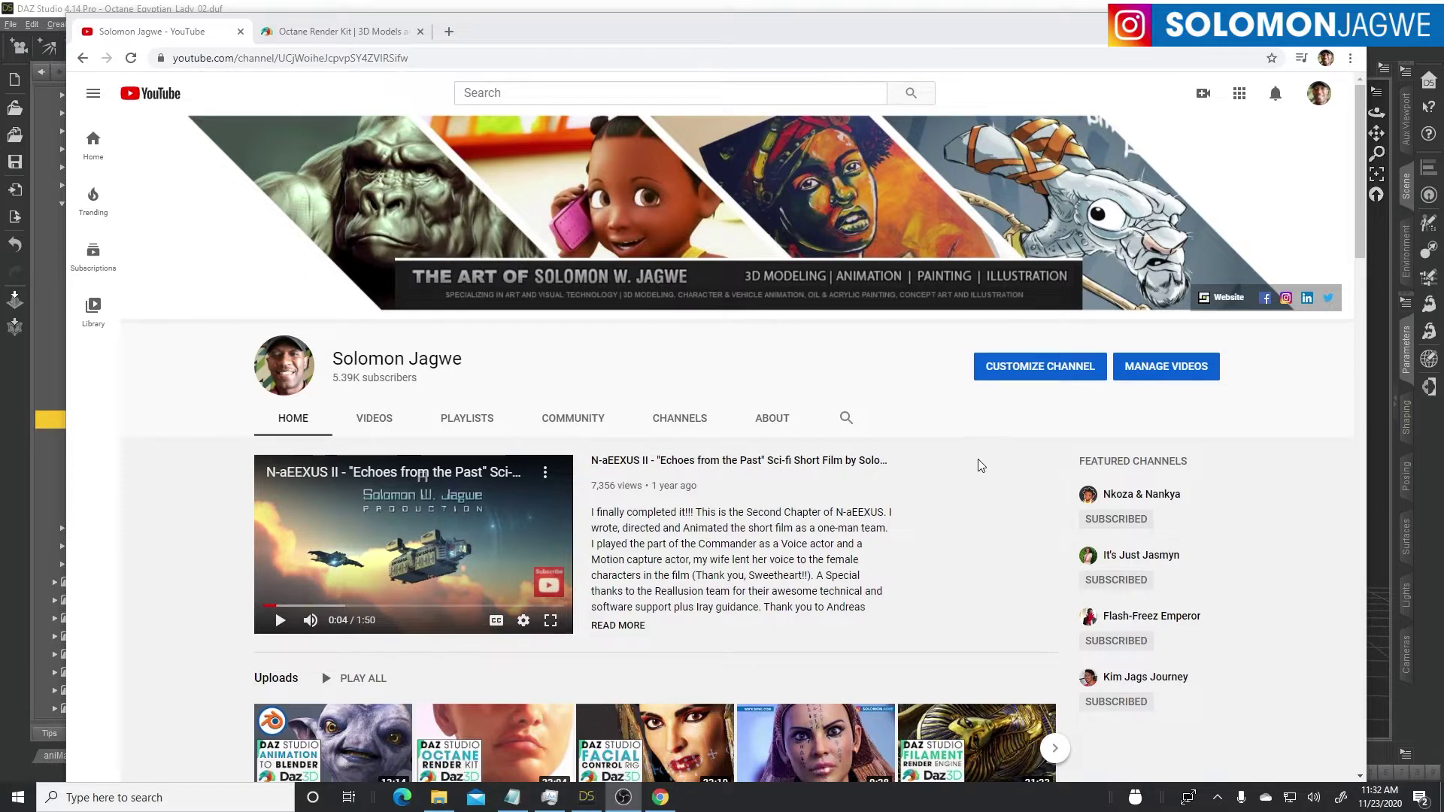
Step: Browse the YouTube channel and check the Octane Render Kit store tab
scroll(981, 465, "down", 1)
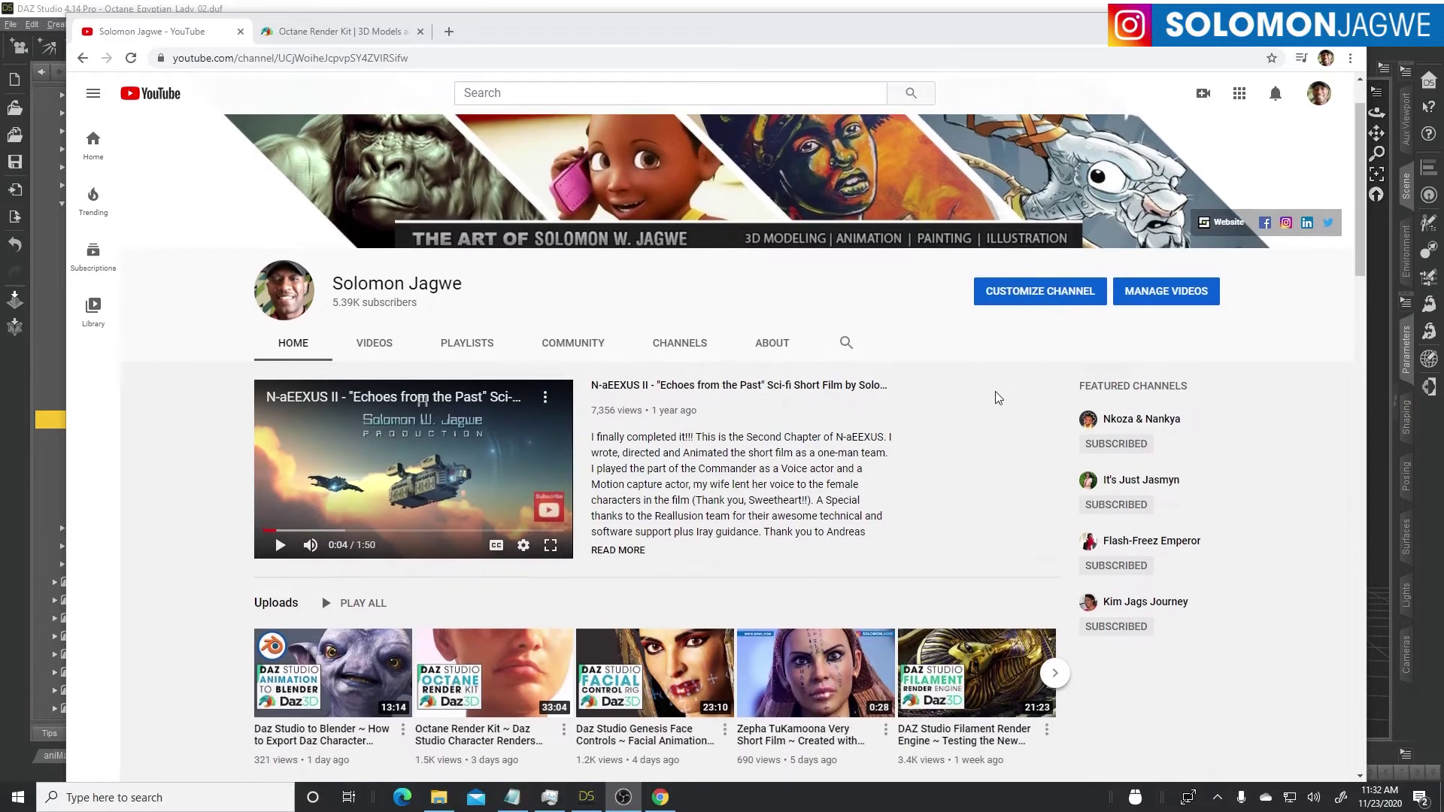
scroll(990, 412, "down", 1)
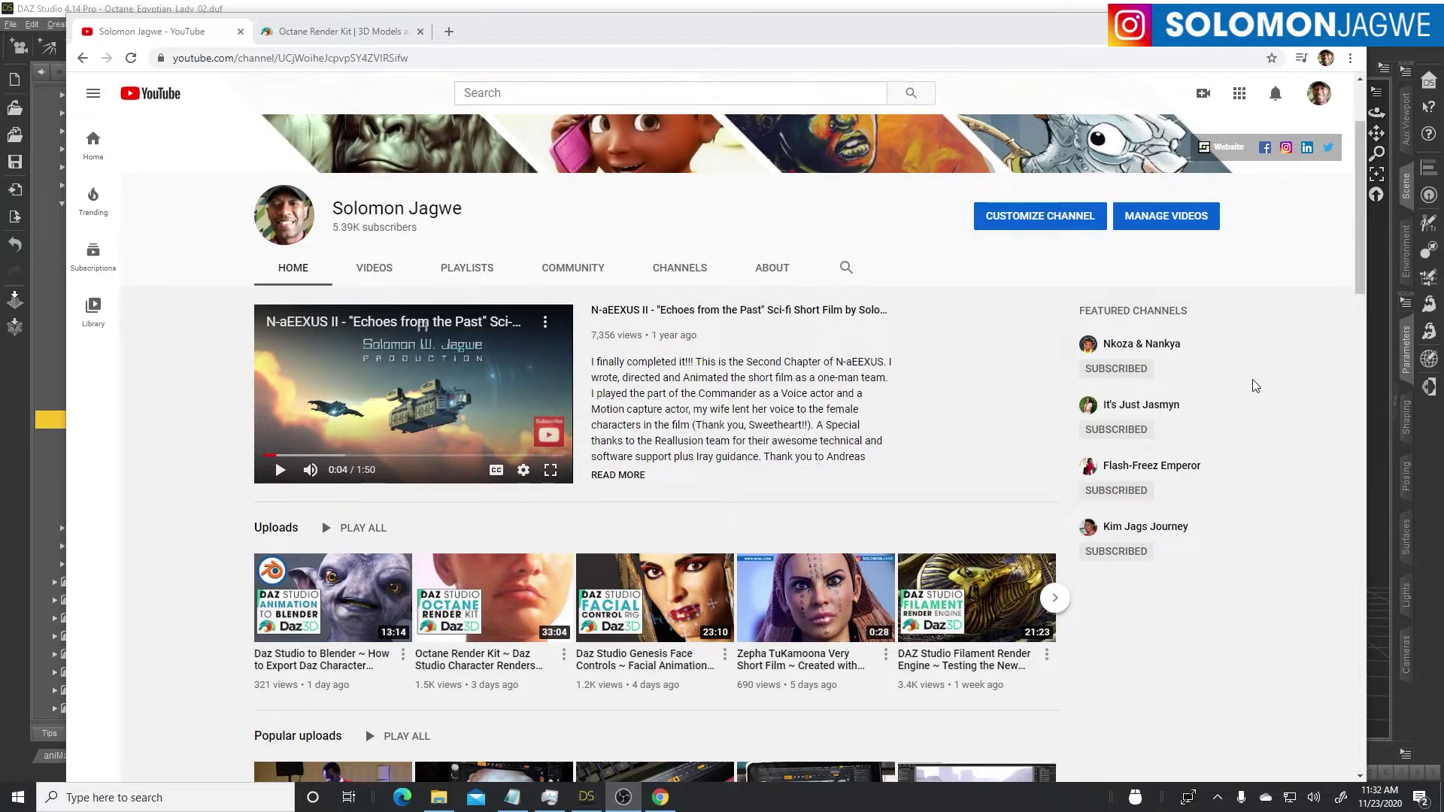
scroll(1252, 379, "down", 1)
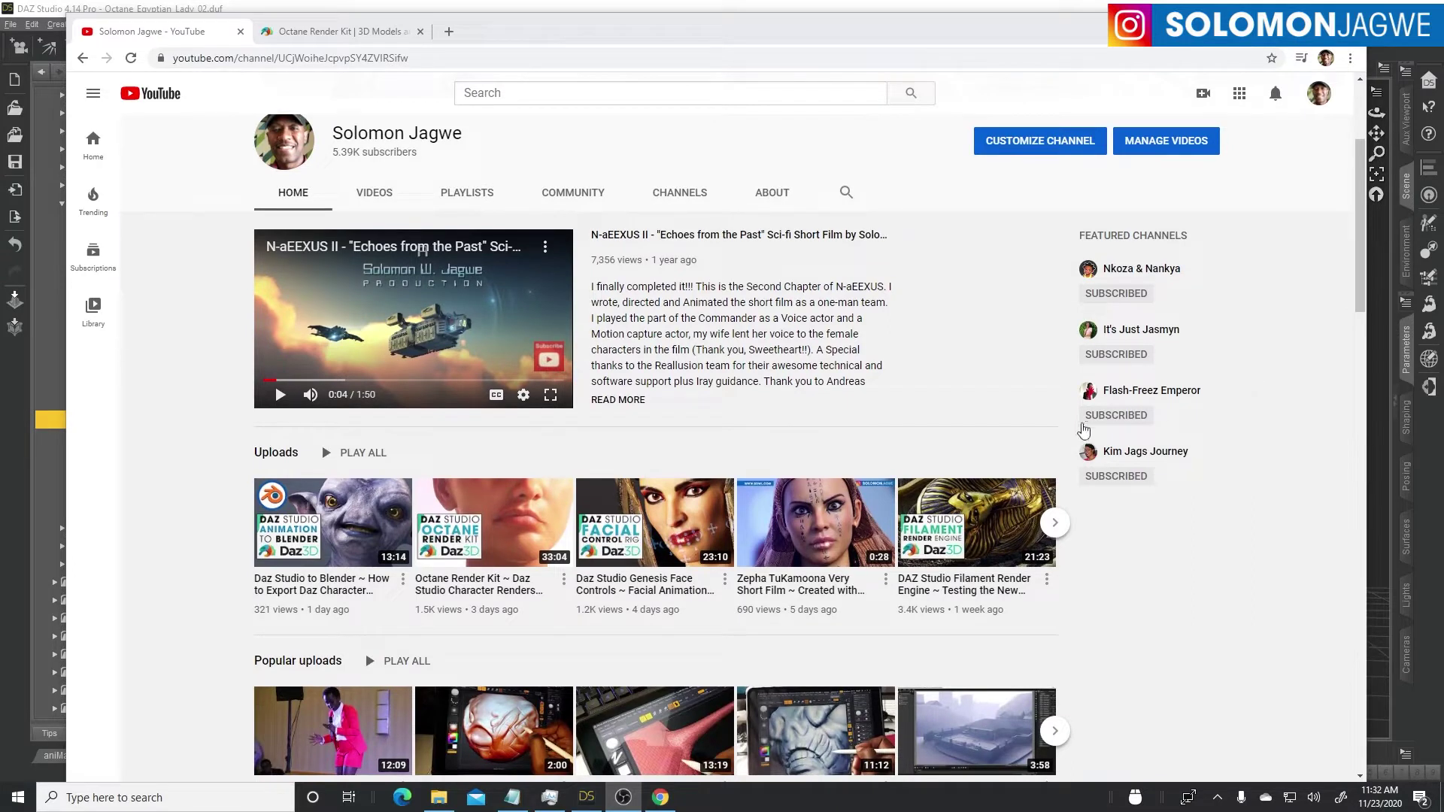
scroll(1294, 418, "up", 3)
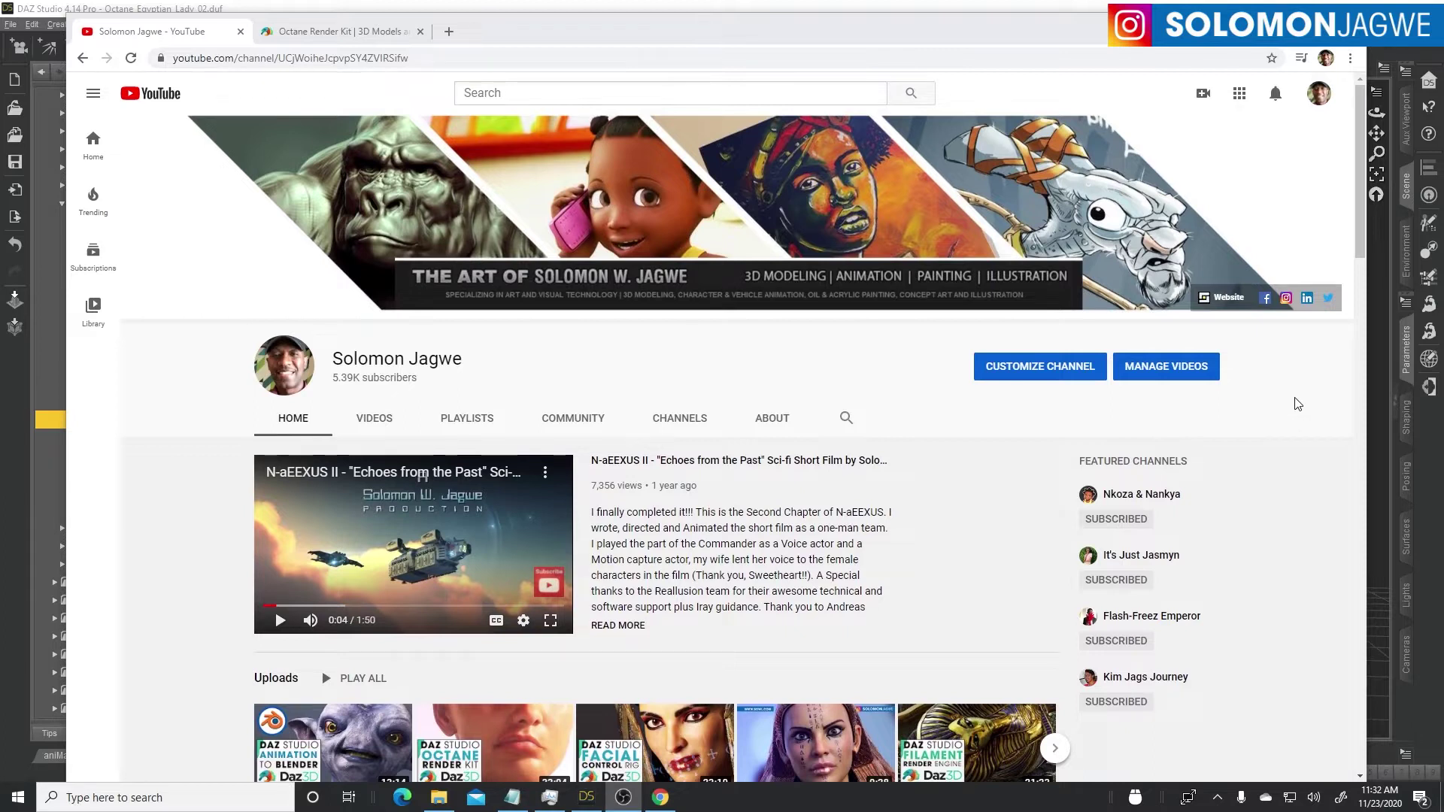
scroll(1298, 403, "down", 2)
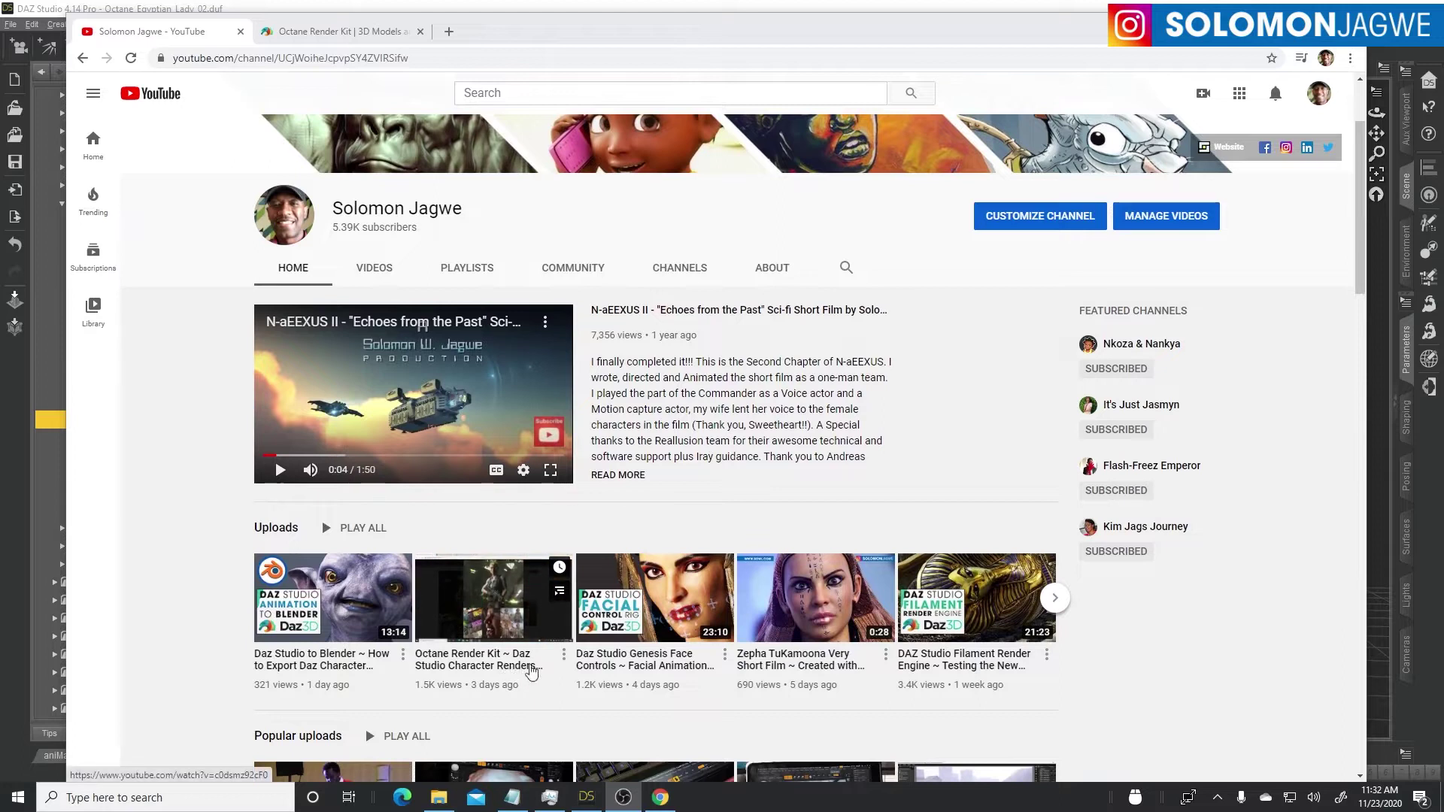
left_click(331, 31)
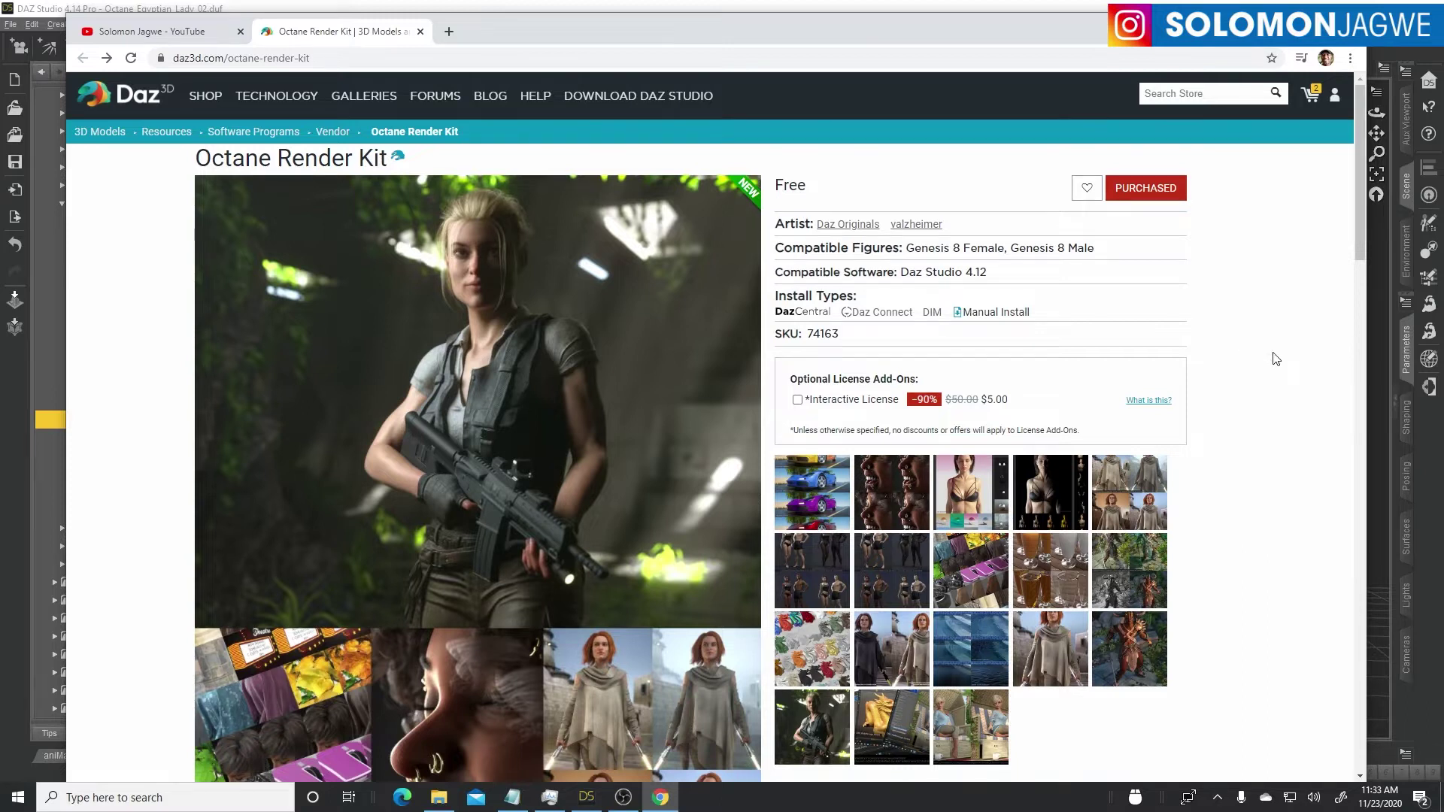
scroll(1277, 359, "down", 3)
scroll(1276, 359, "up", 2)
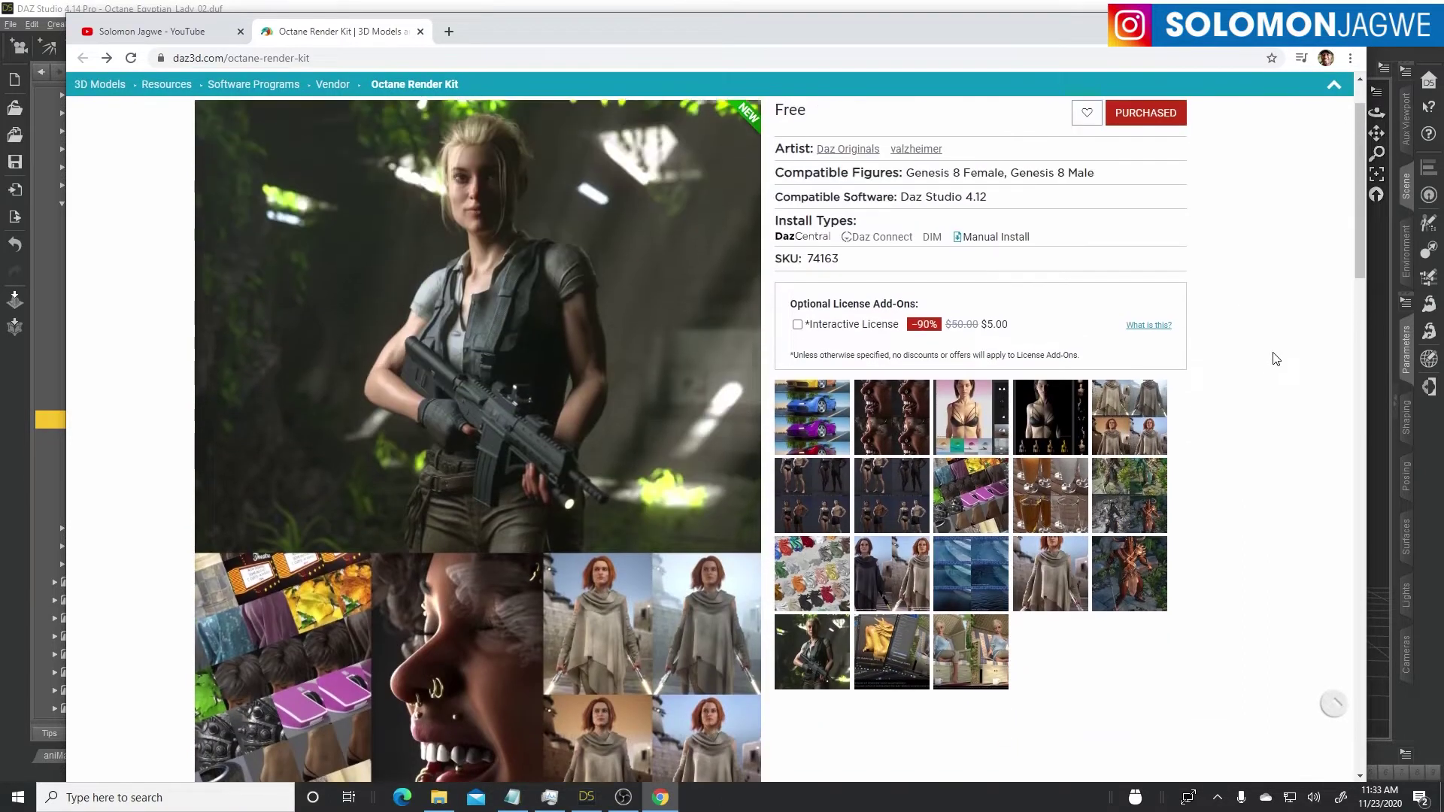
left_click(166, 31)
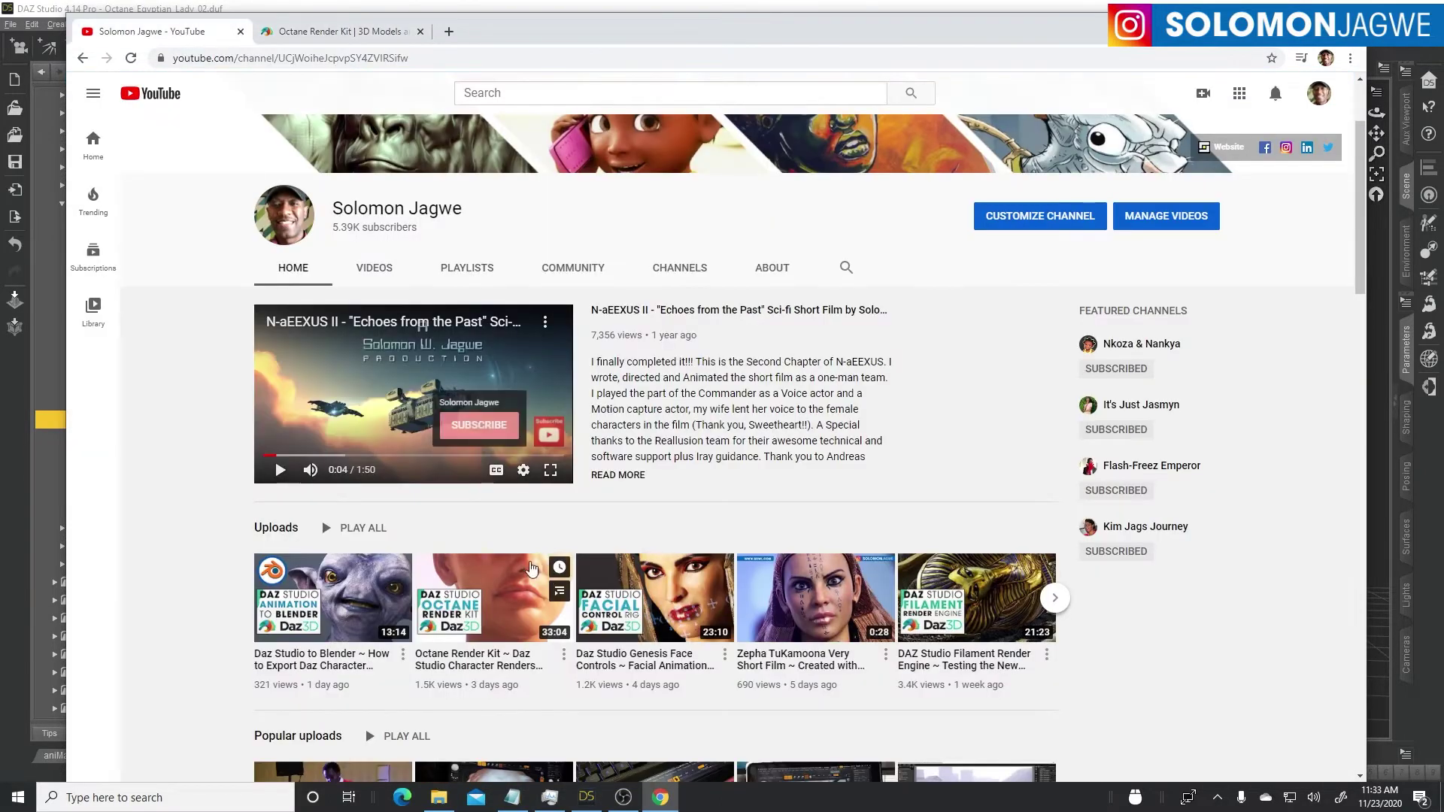
Step: Leave the YouTube channel page and switch back to the DAZ Studio scene
mouse_move(503, 673)
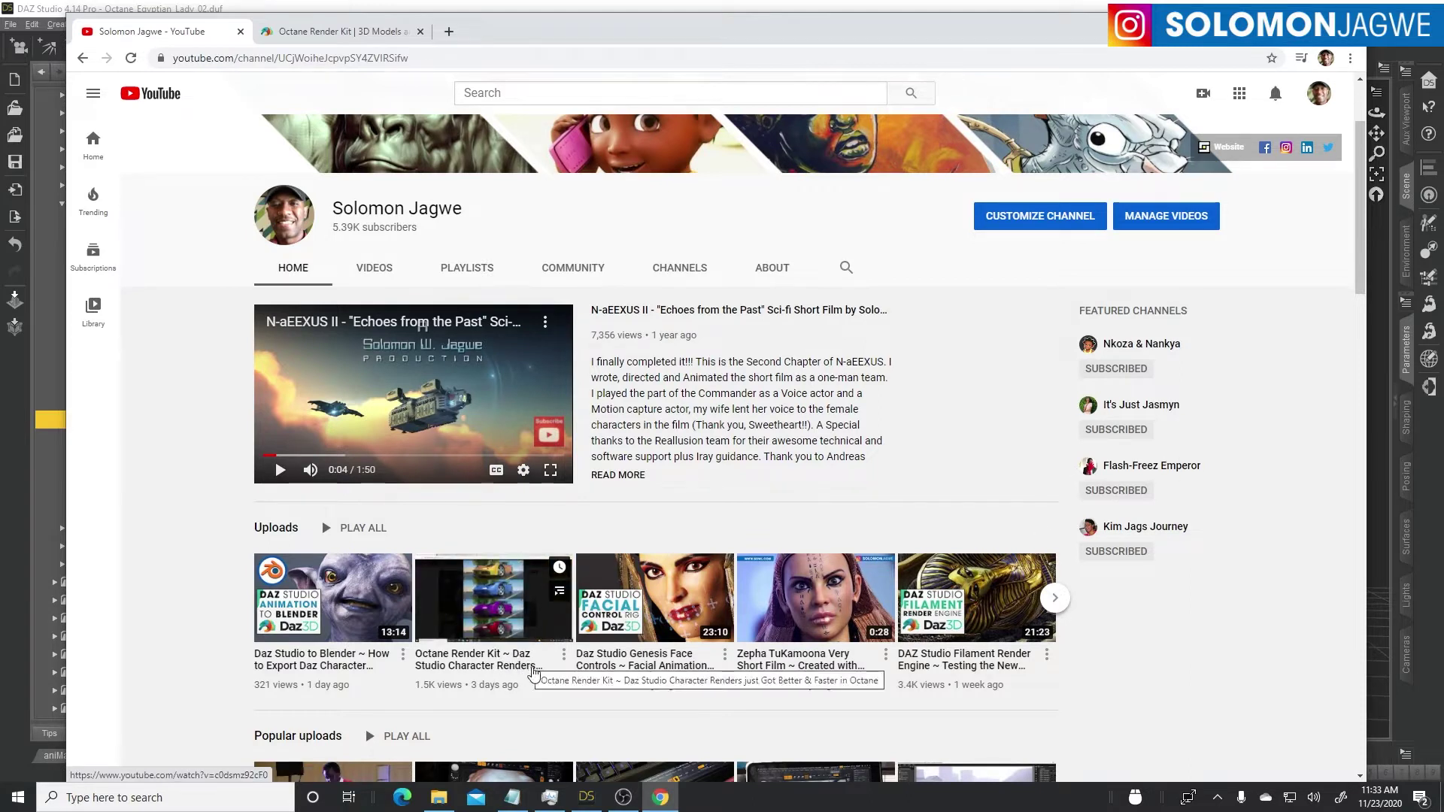
scroll(1241, 475, "up", 2)
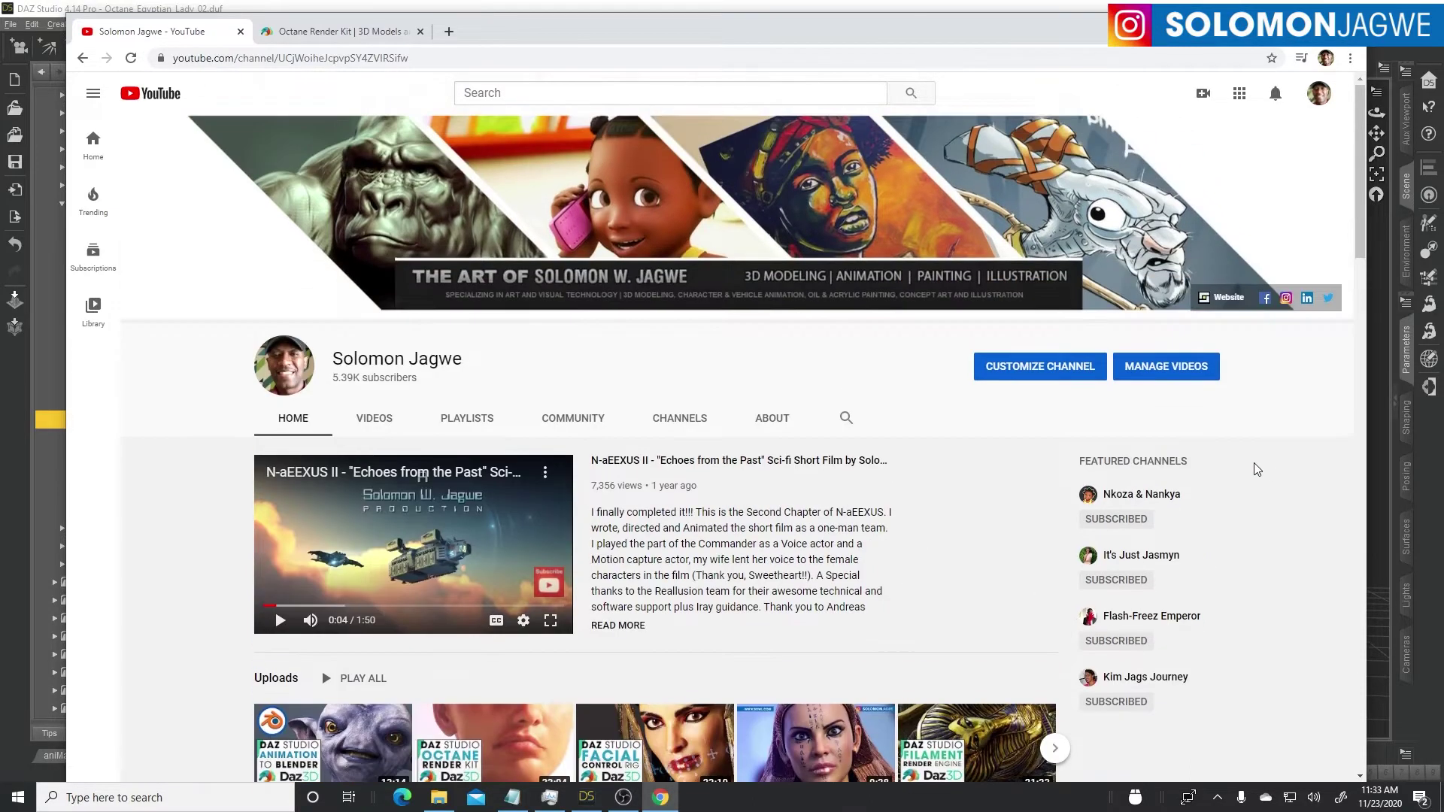
scroll(1291, 473, "down", 2)
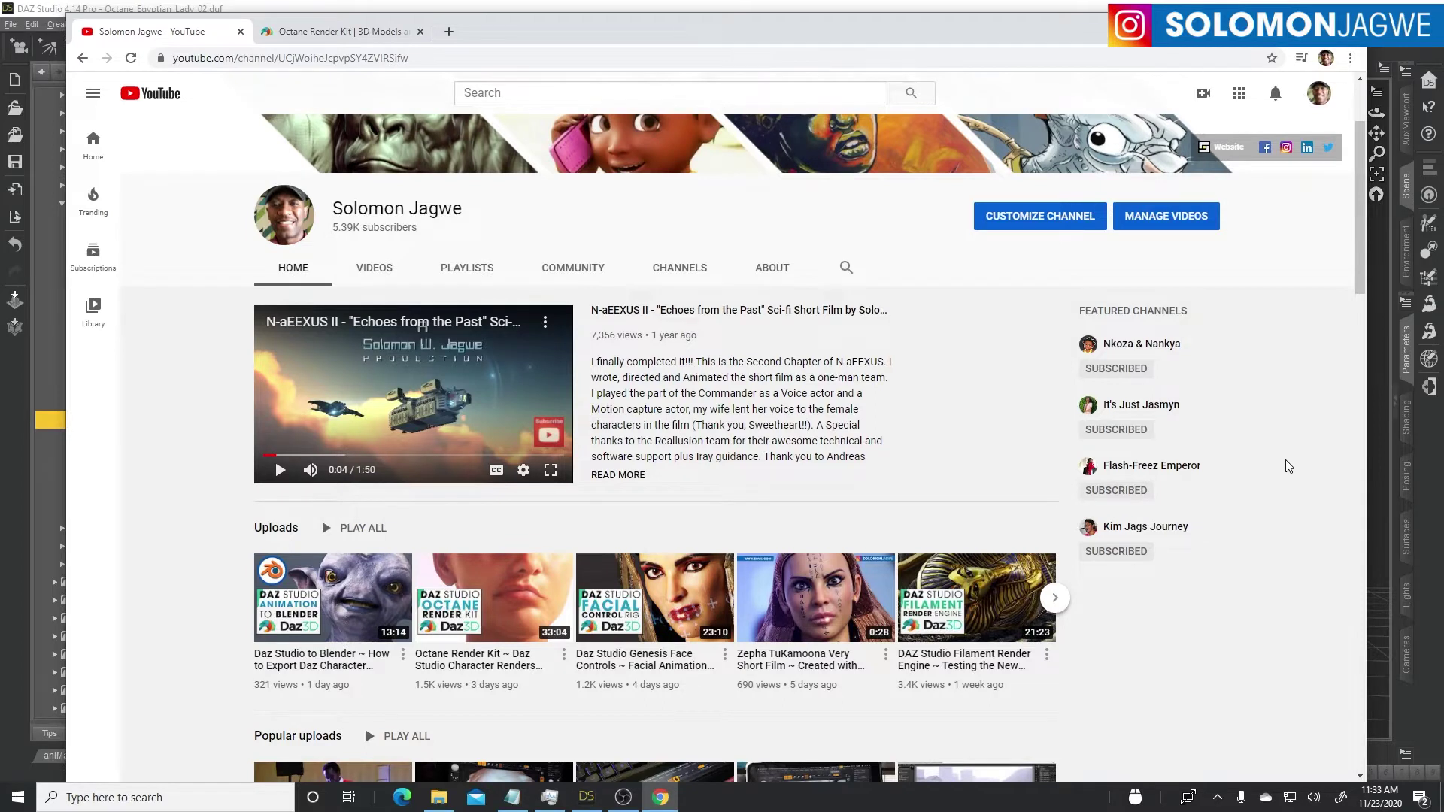
scroll(1287, 466, "up", 2)
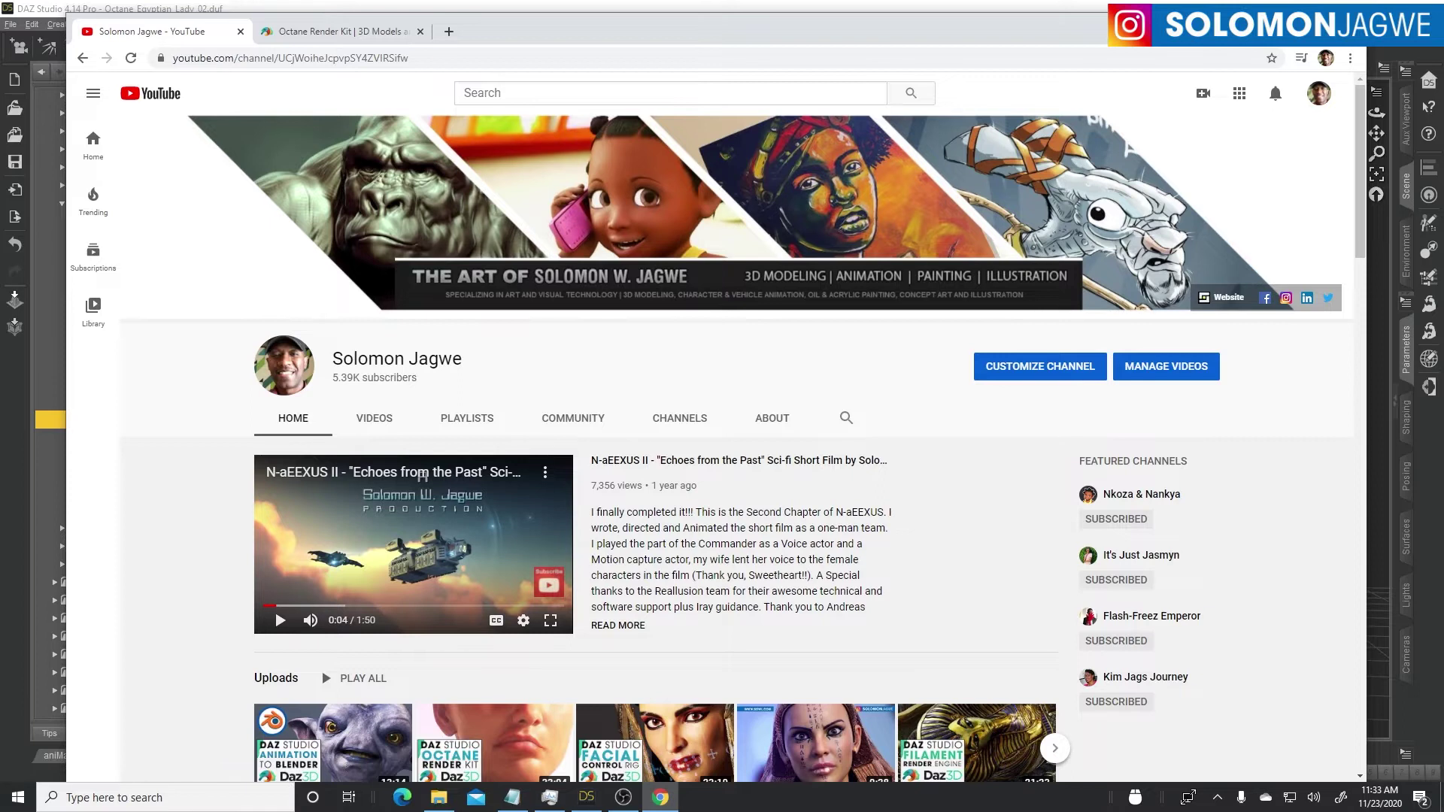
key("alt+Tab")
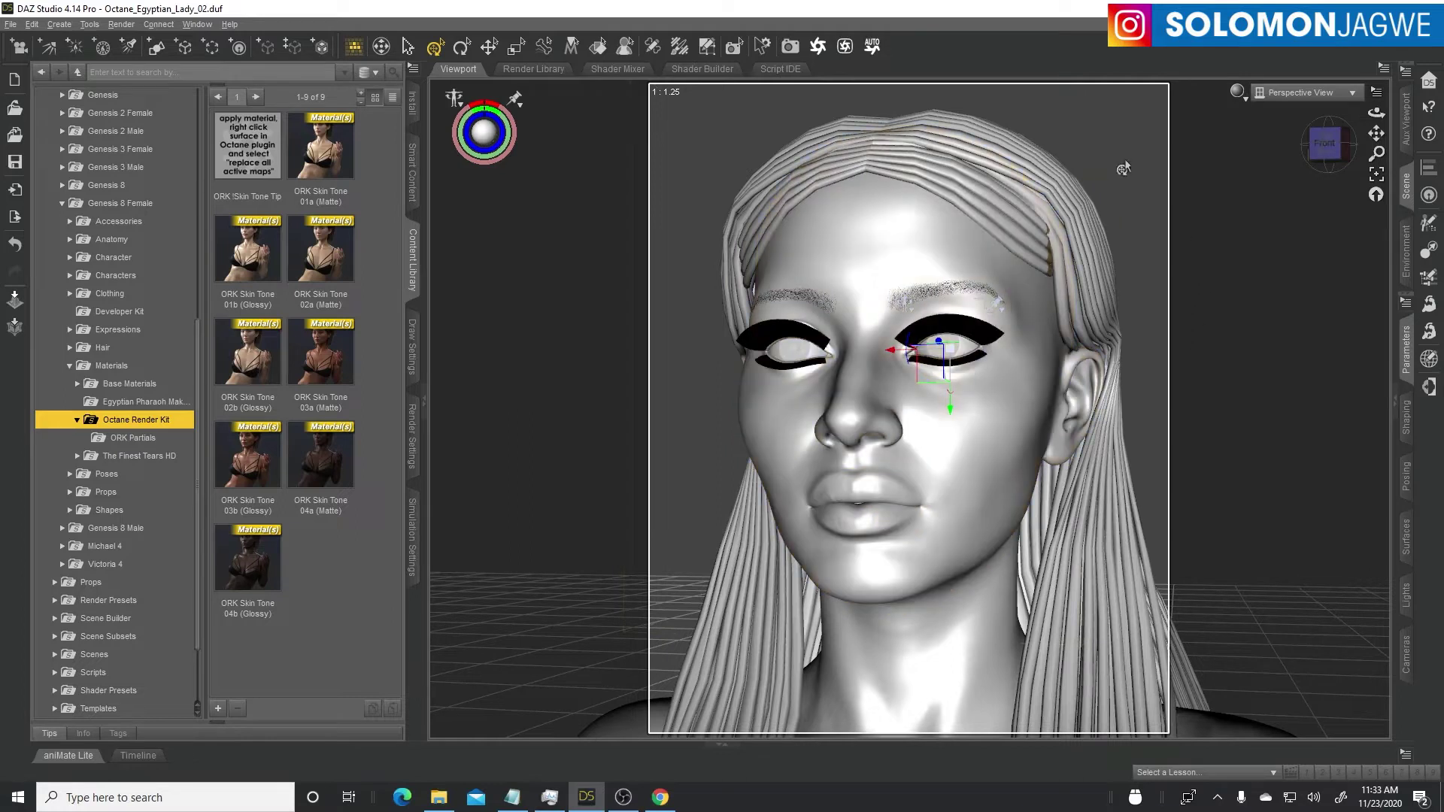
Step: Set the viewport draw style to NVIDIA Iray and frame a frontal close-up of the selected eye
left_click(1238, 92)
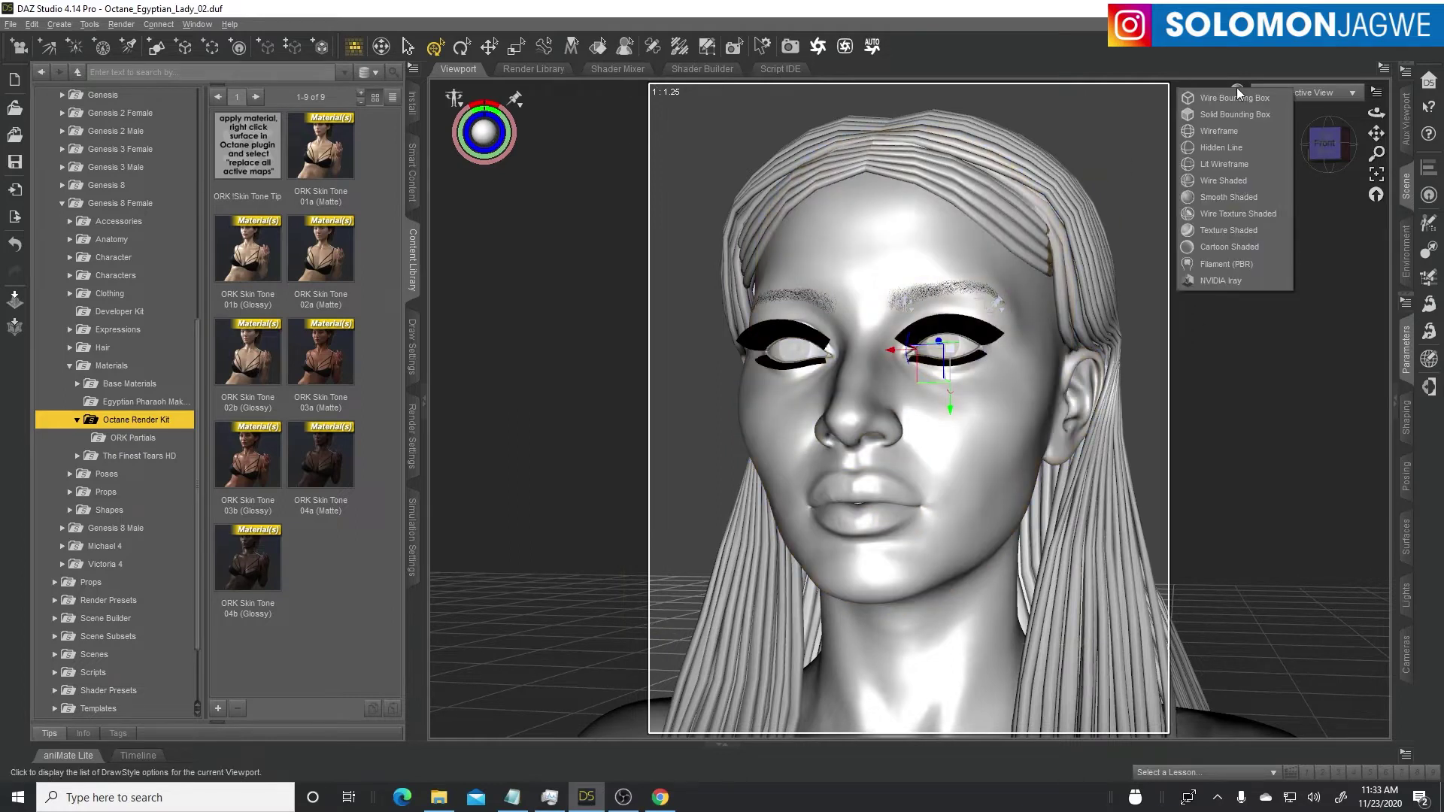
left_click(1226, 280)
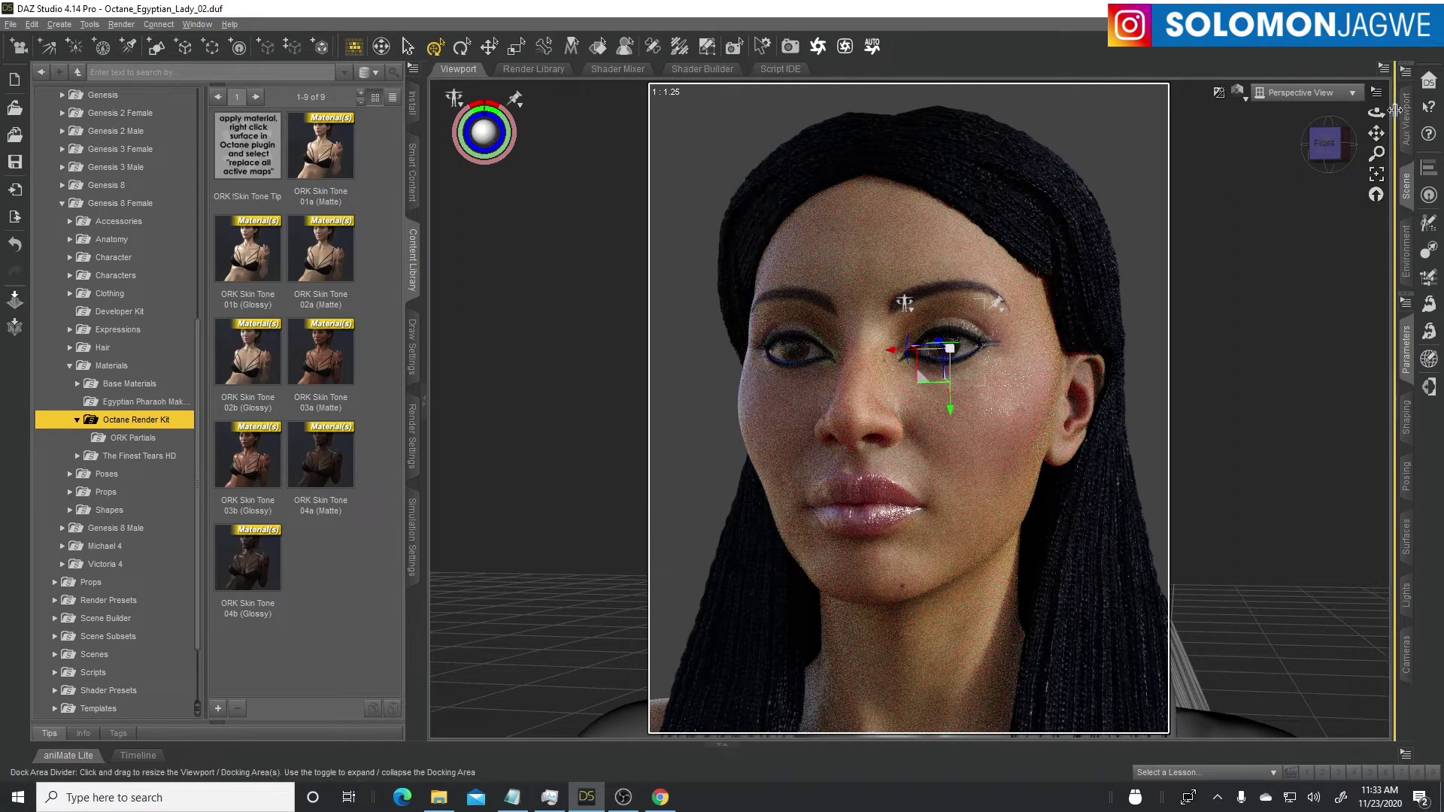
left_click_drag(1377, 113, 1357, 117)
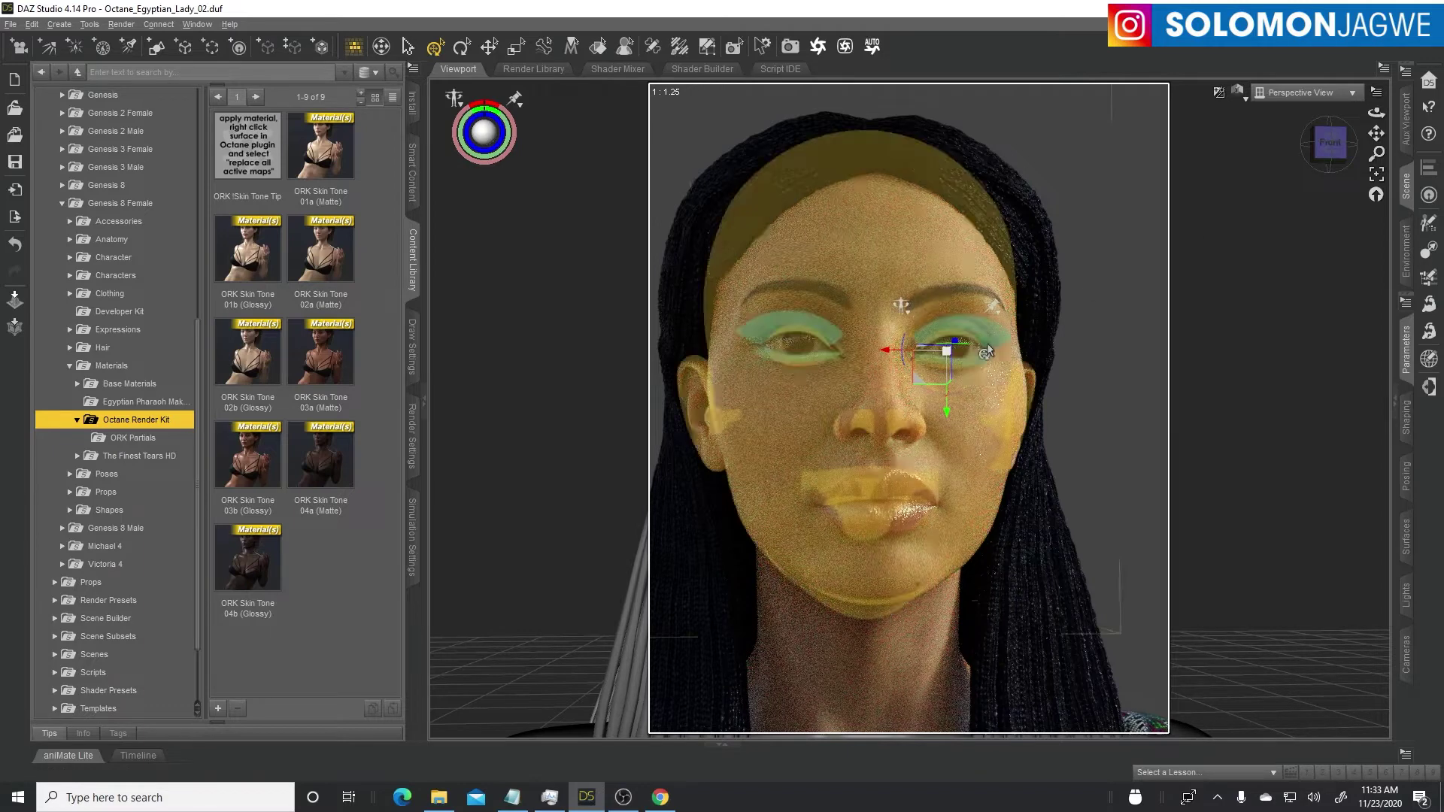
left_click(1376, 178)
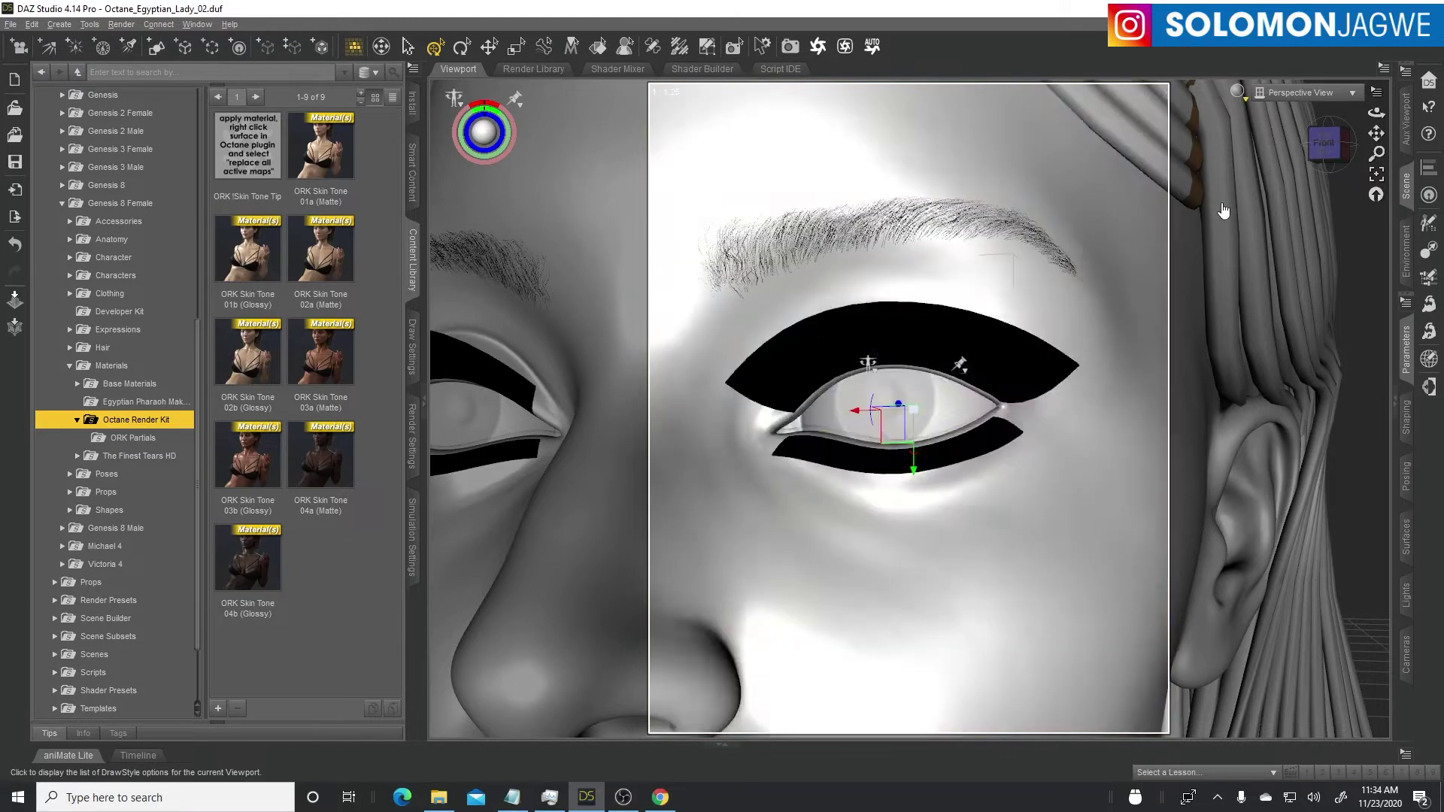
Step: Switch to Texture Shaded, start a live Octane render, and show the Octane Preferences page
key("ctrl+5")
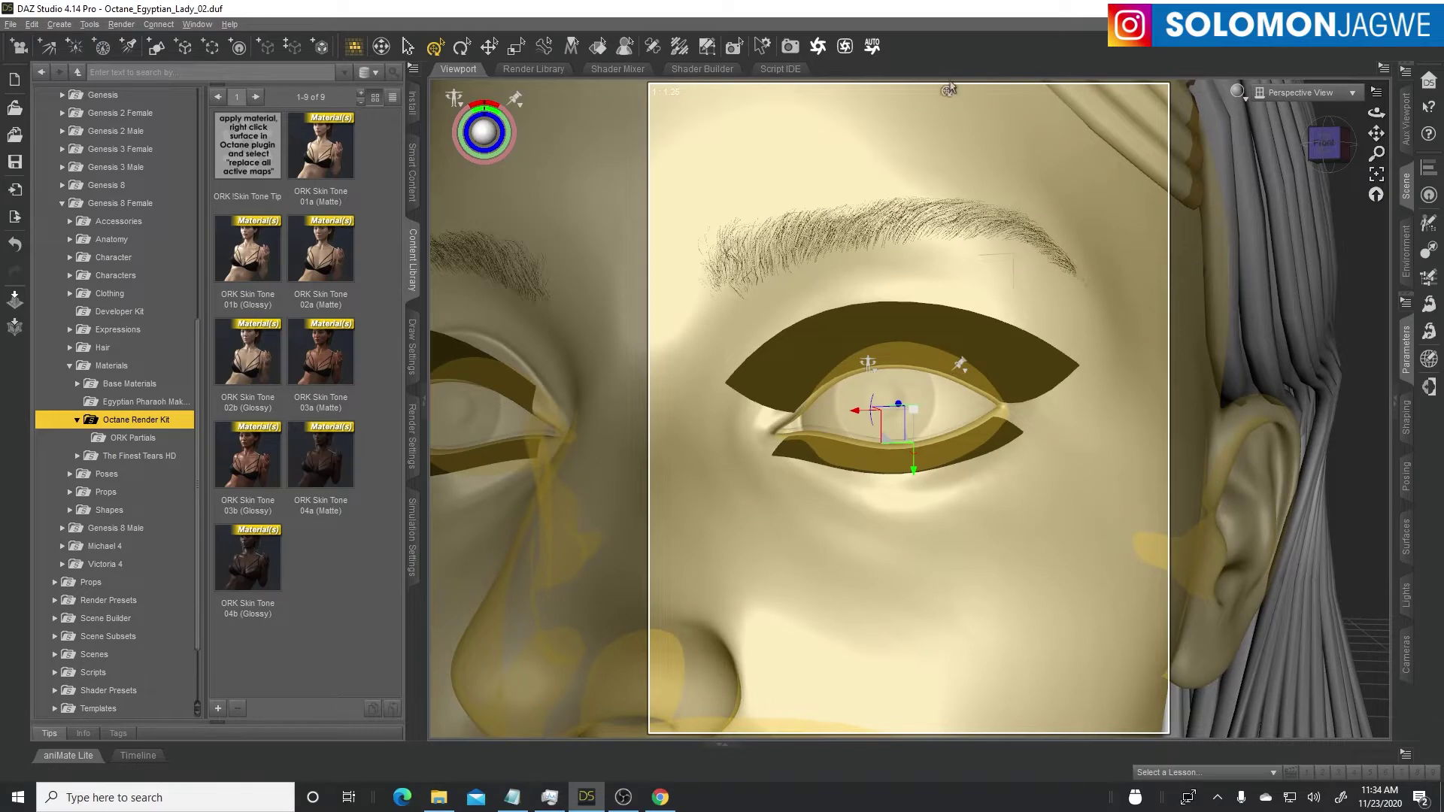
left_click(846, 47)
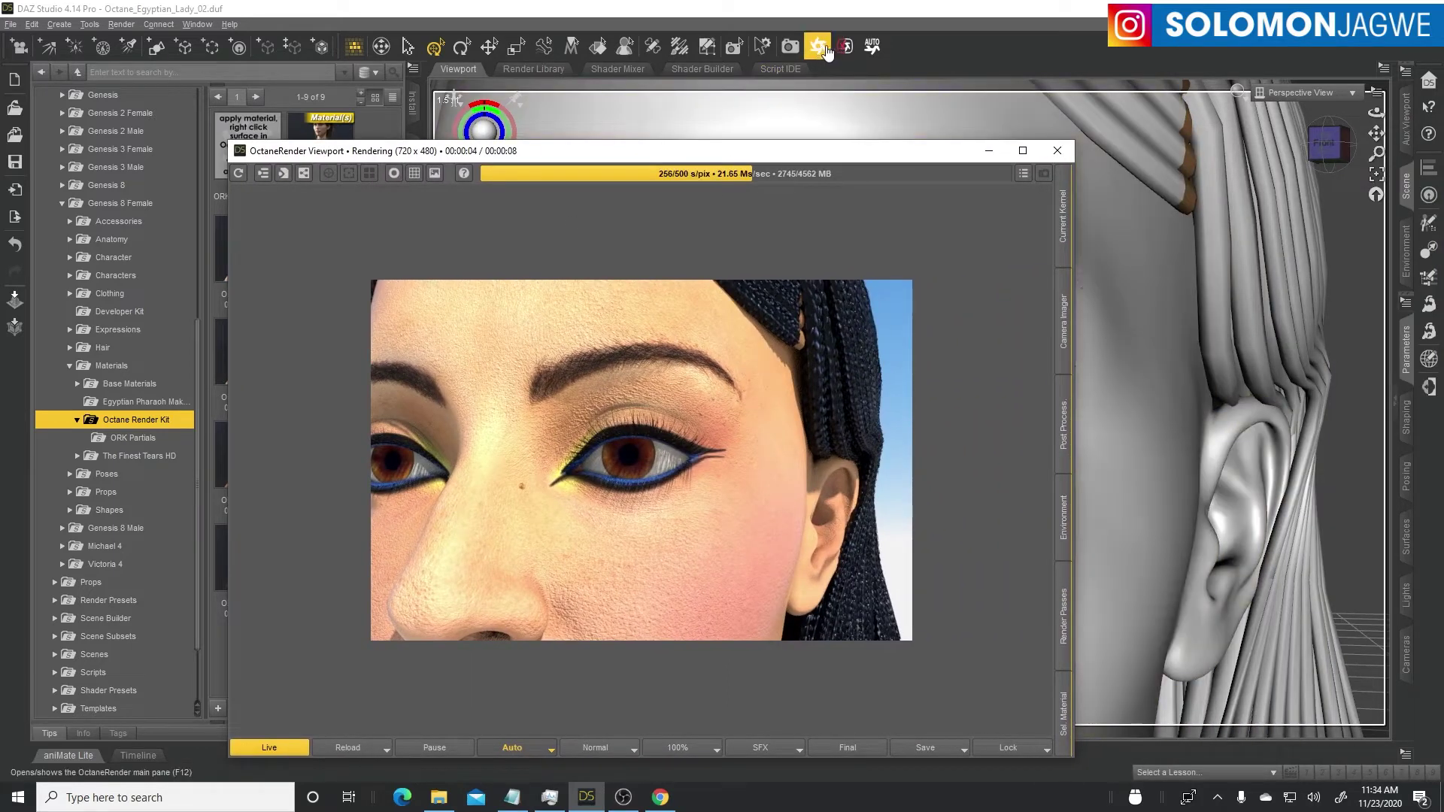
left_click(820, 47)
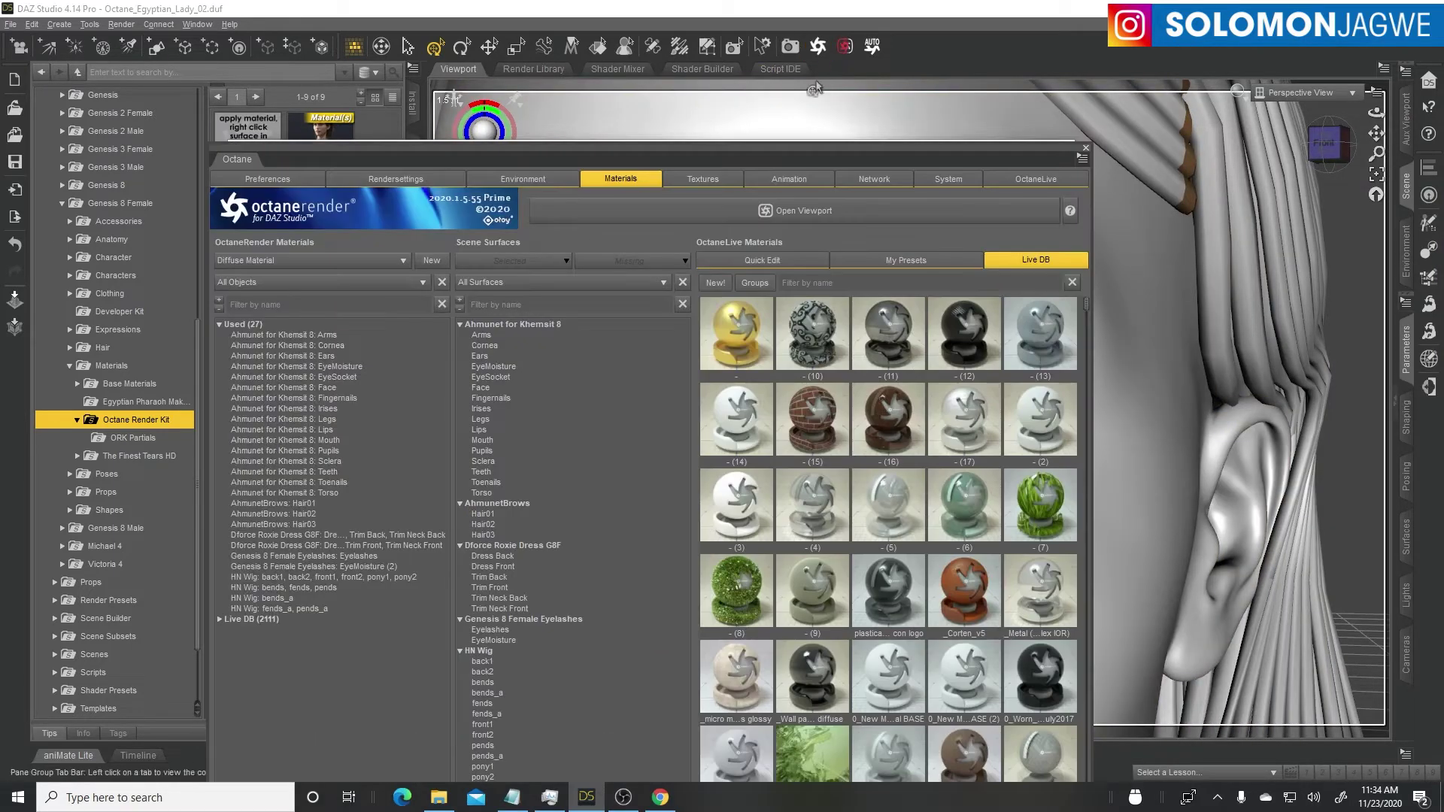
left_click_drag(793, 150, 979, 60)
left_click(465, 91)
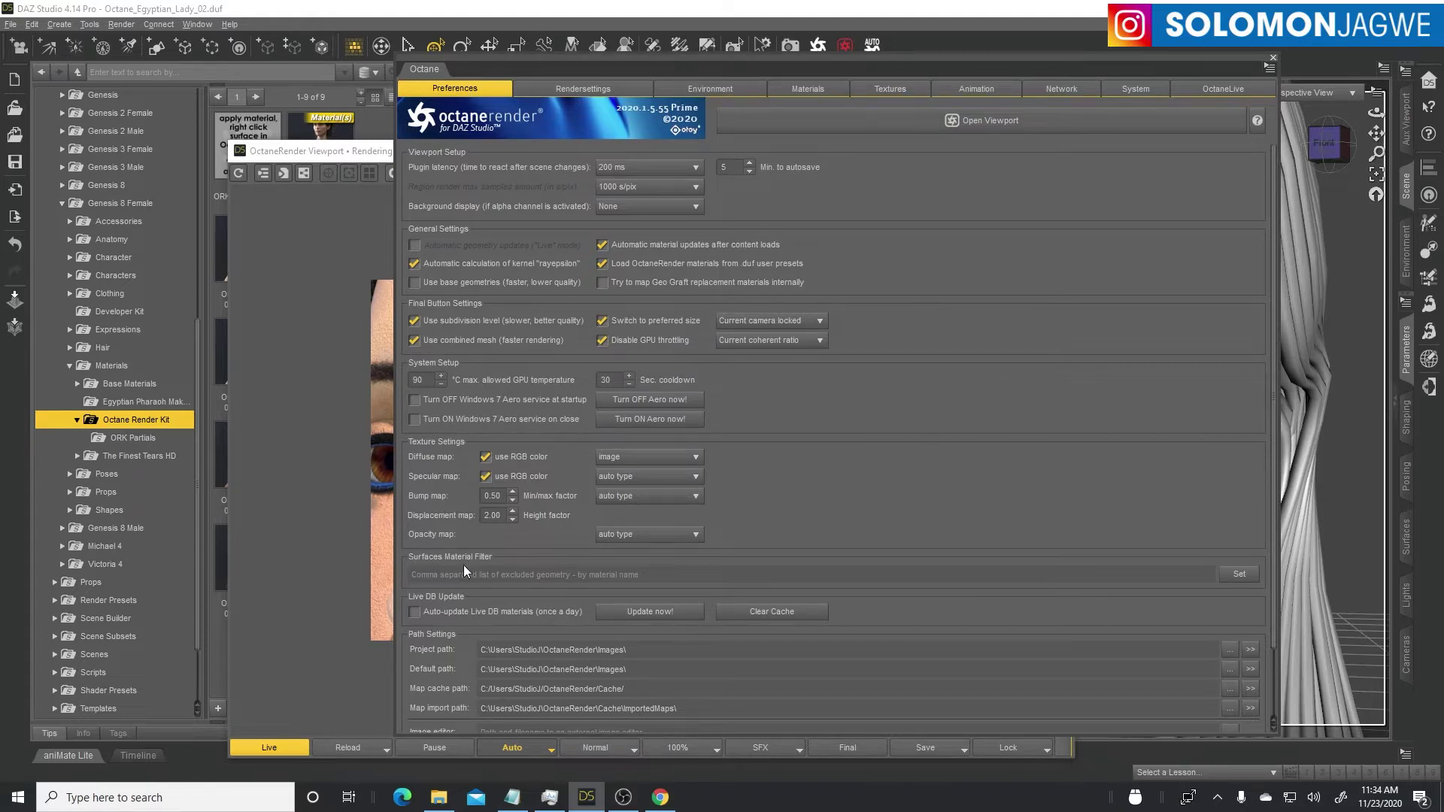
left_click(507, 573)
left_click(513, 797)
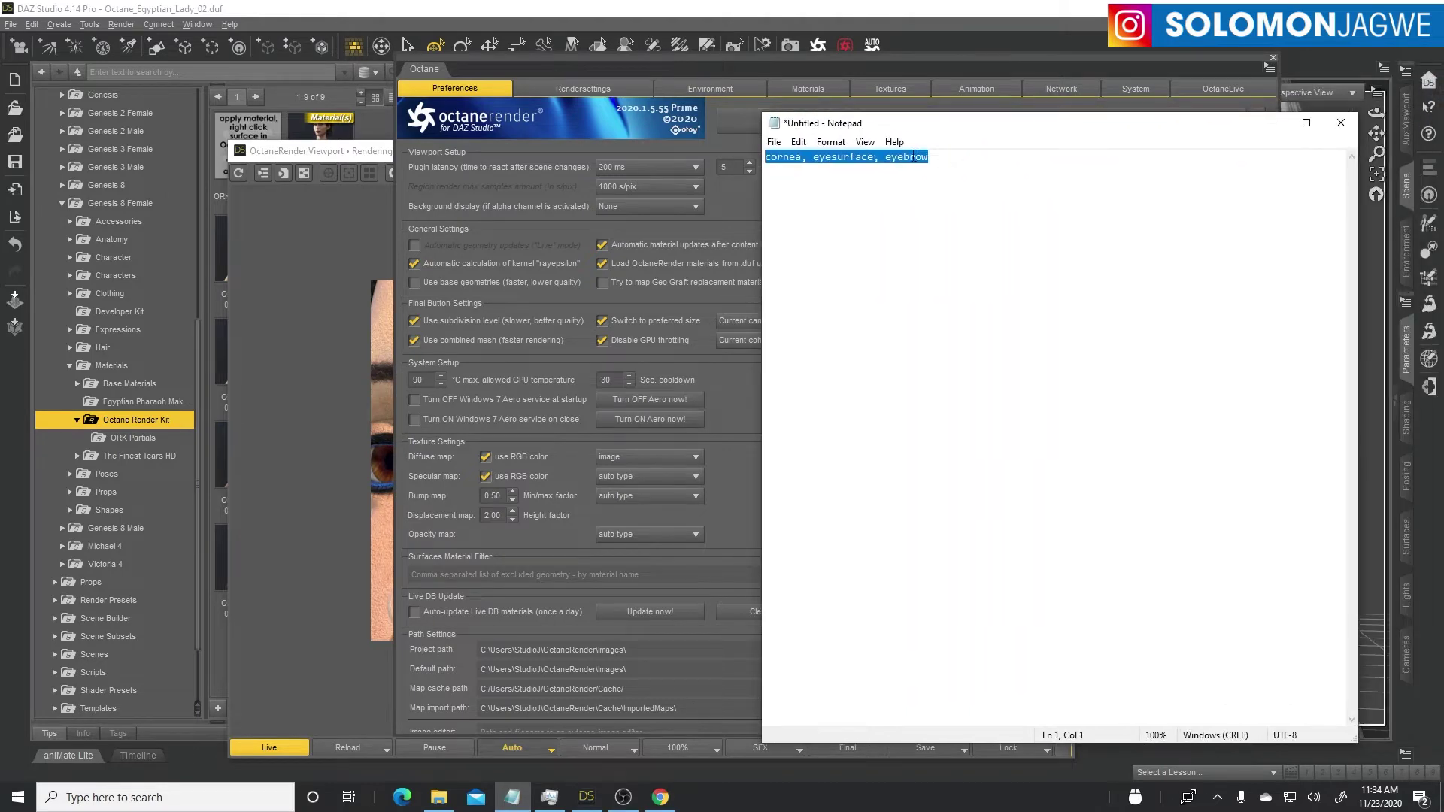
right_click(913, 156)
left_click(945, 204)
left_click(554, 575)
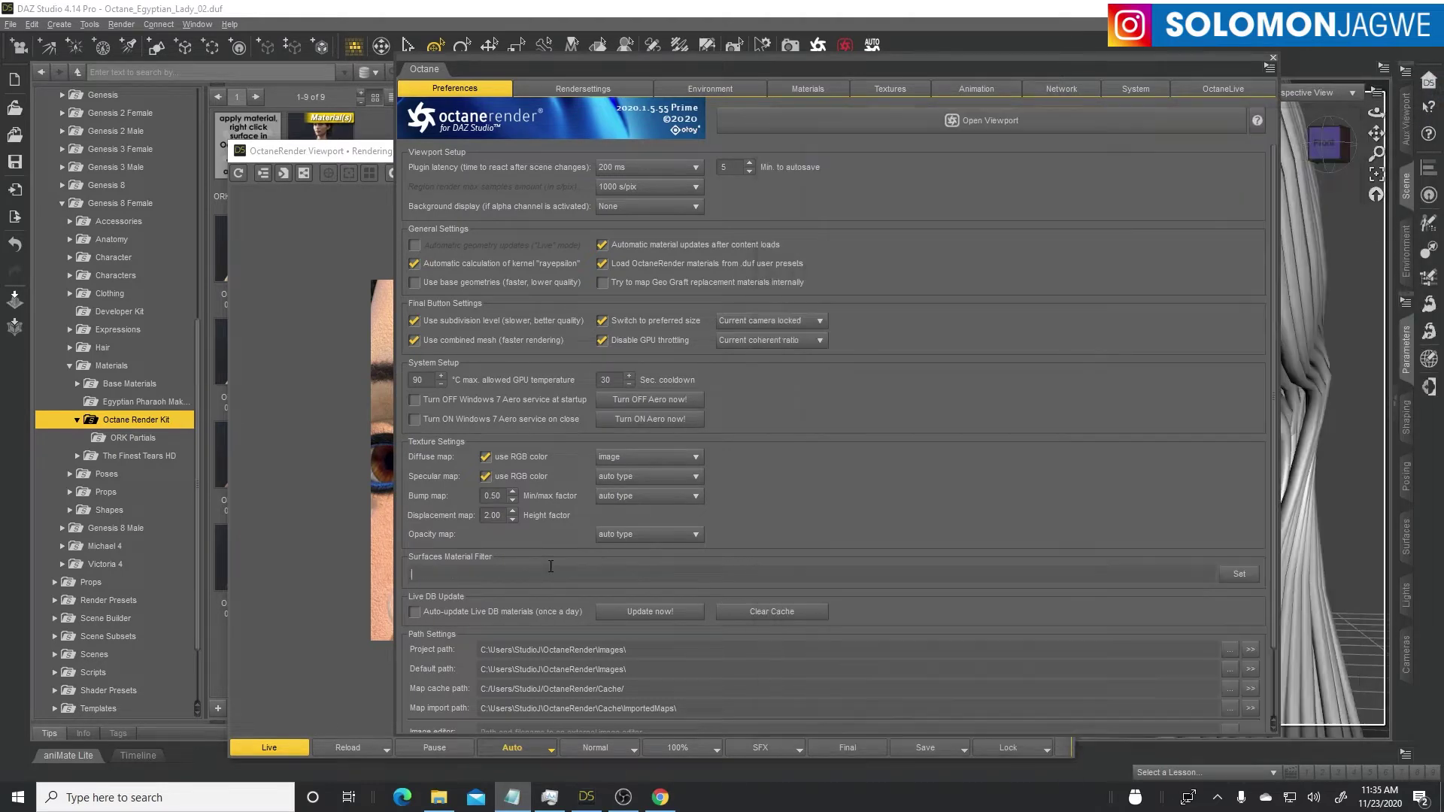
right_click(555, 574)
left_click(588, 644)
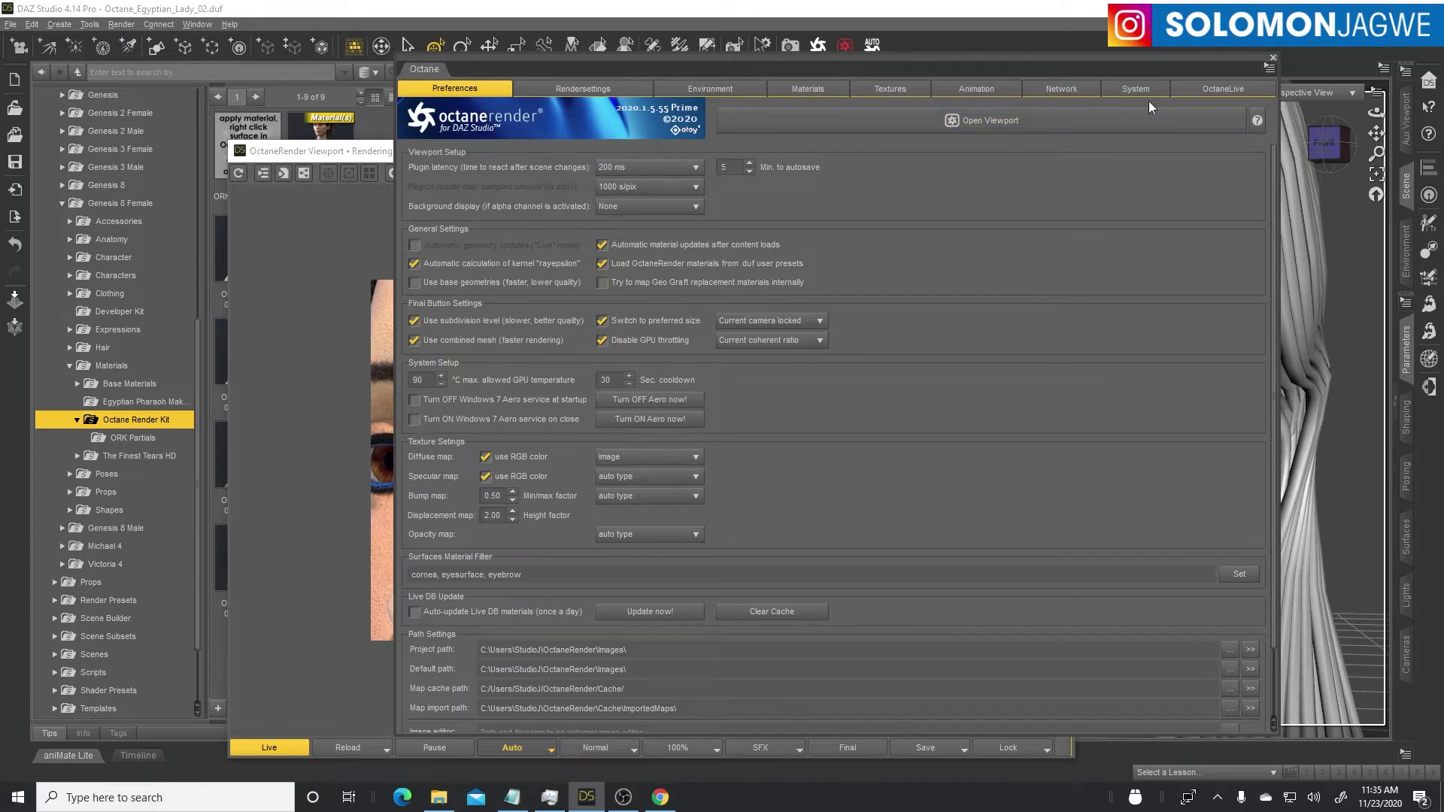
left_click(1222, 90)
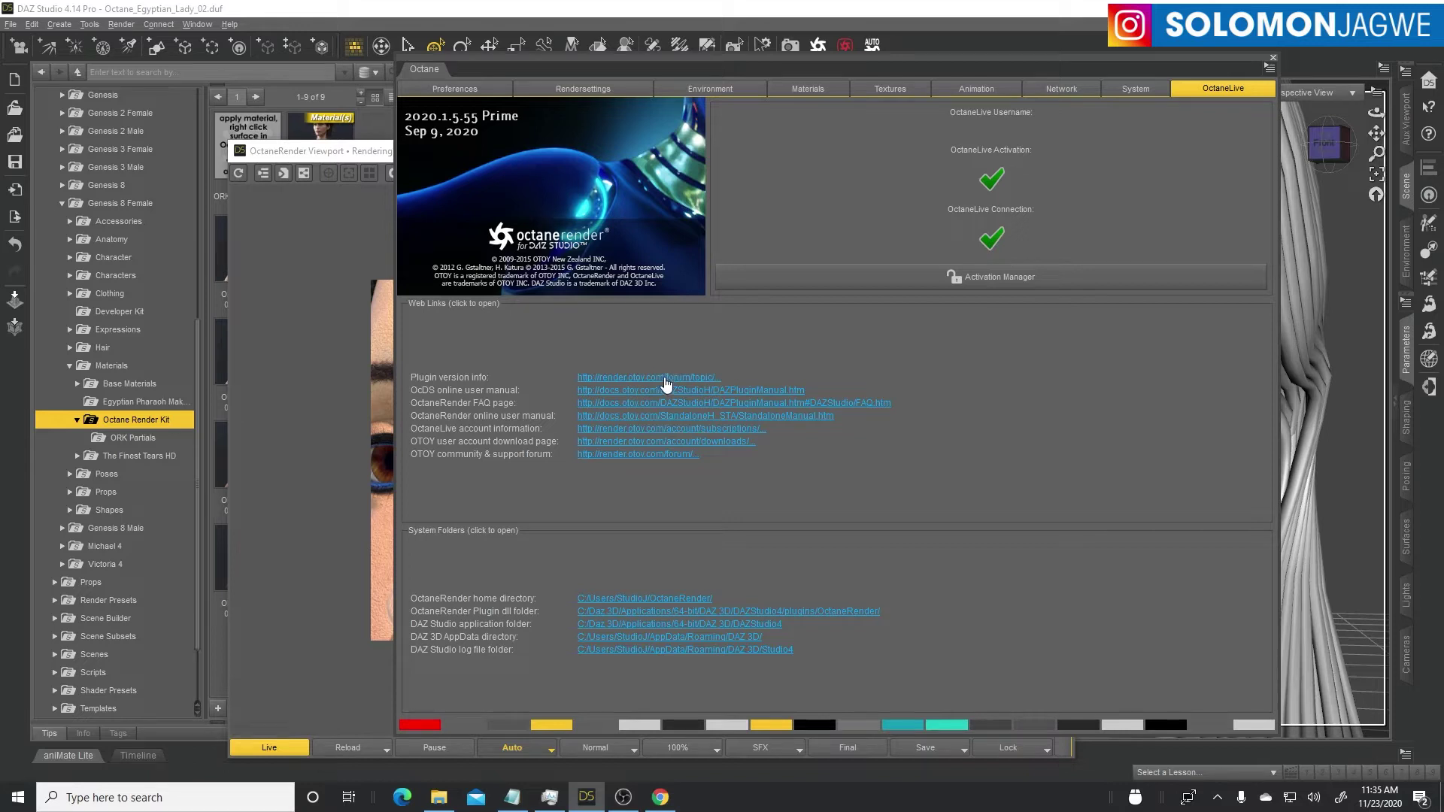
left_click(468, 88)
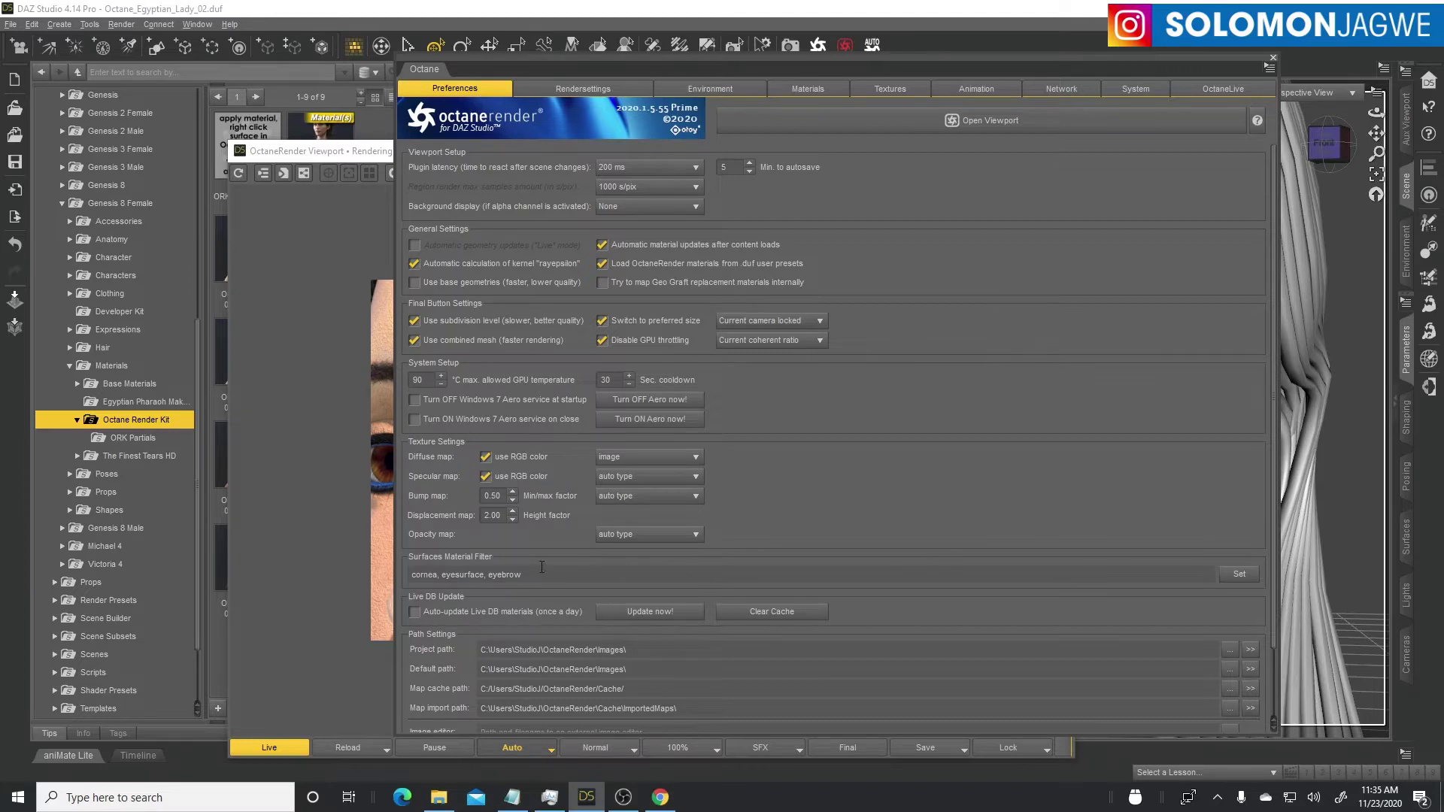
left_click_drag(535, 576, 420, 580)
key("BackSpace")
left_click(1237, 578)
Step: Set Octane's maximum samples to 100 and dolly in for a tighter left-eye close-up
left_click(1273, 58)
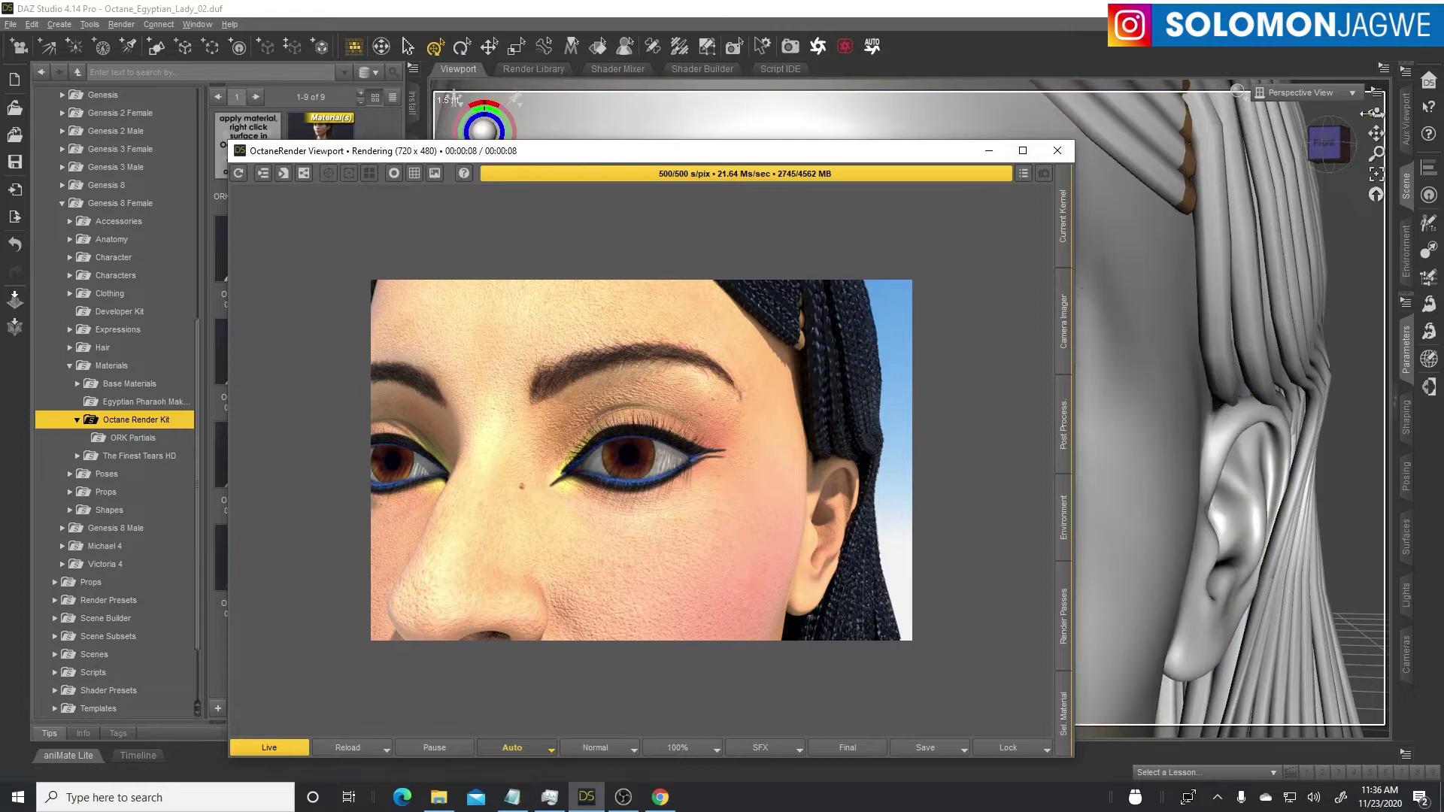
left_click_drag(1376, 112, 1327, 118)
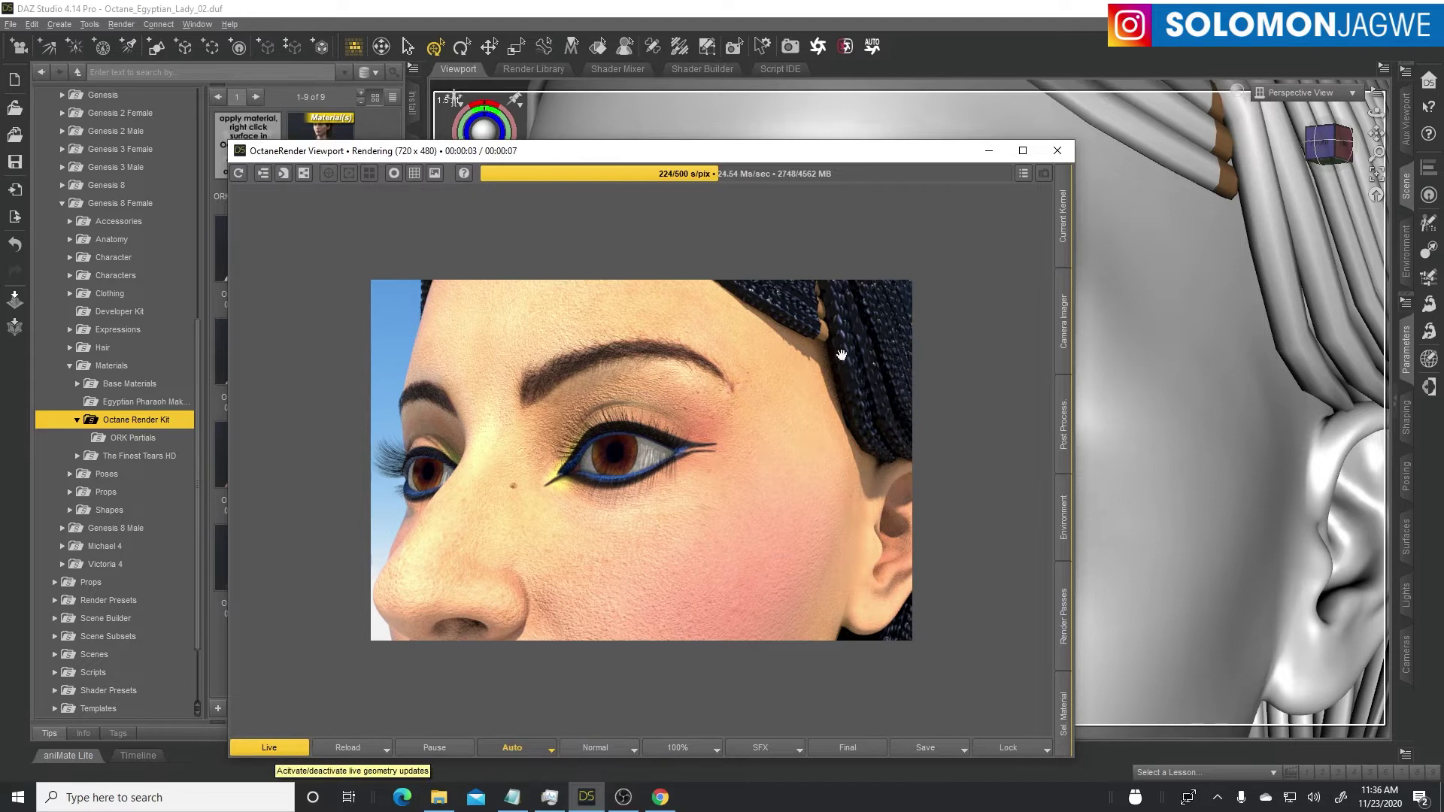
left_click(1064, 226)
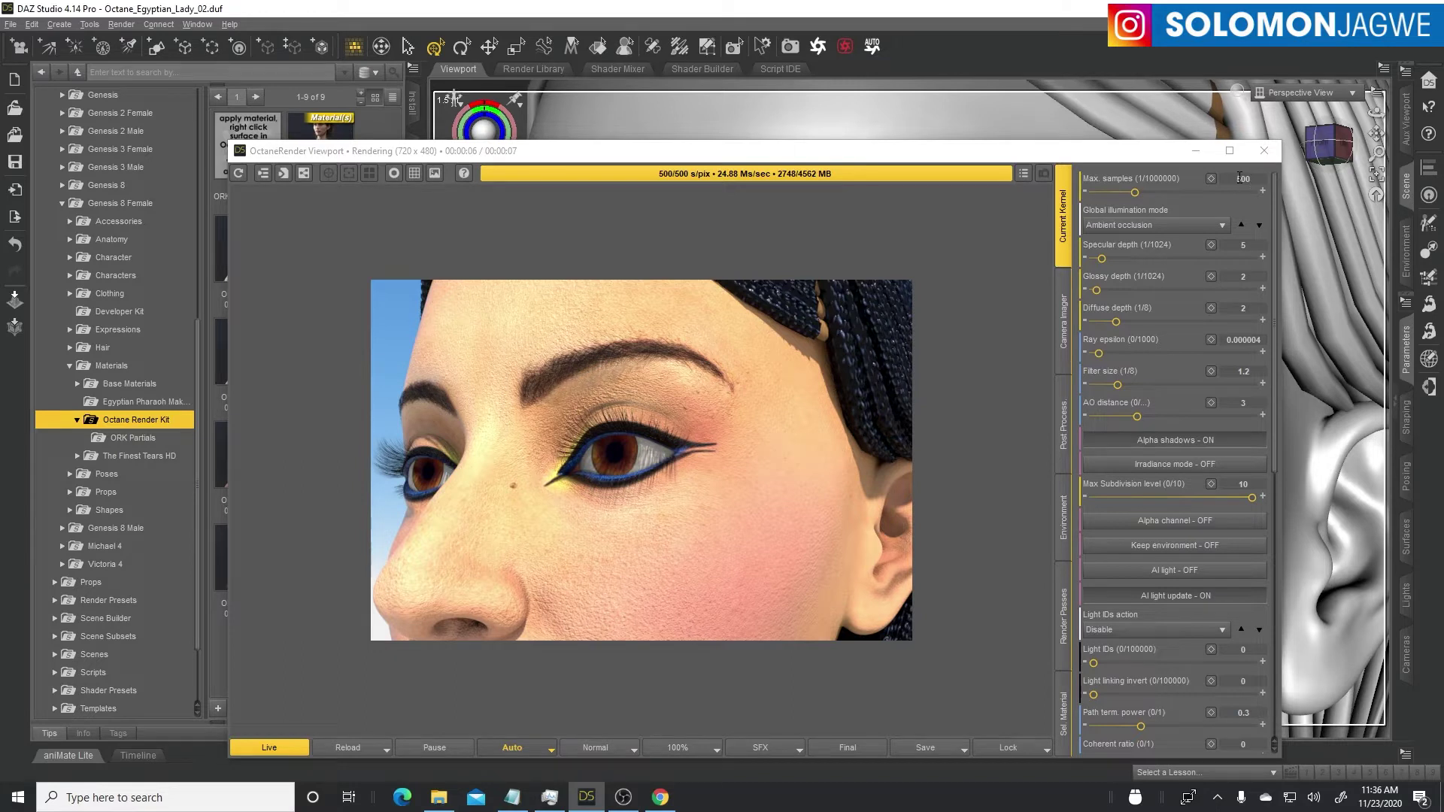
double_click(1234, 180)
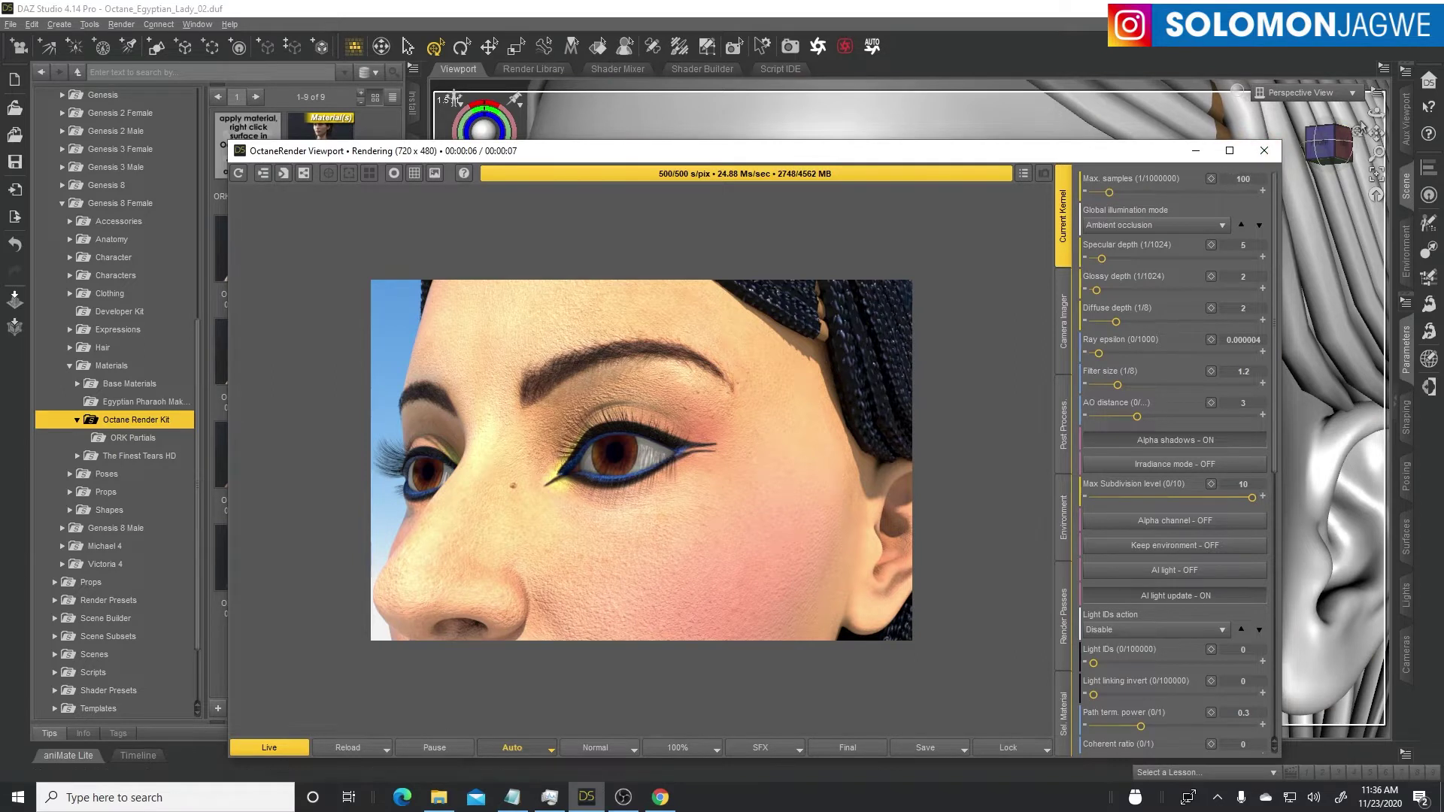
left_click_drag(1377, 111, 1373, 113)
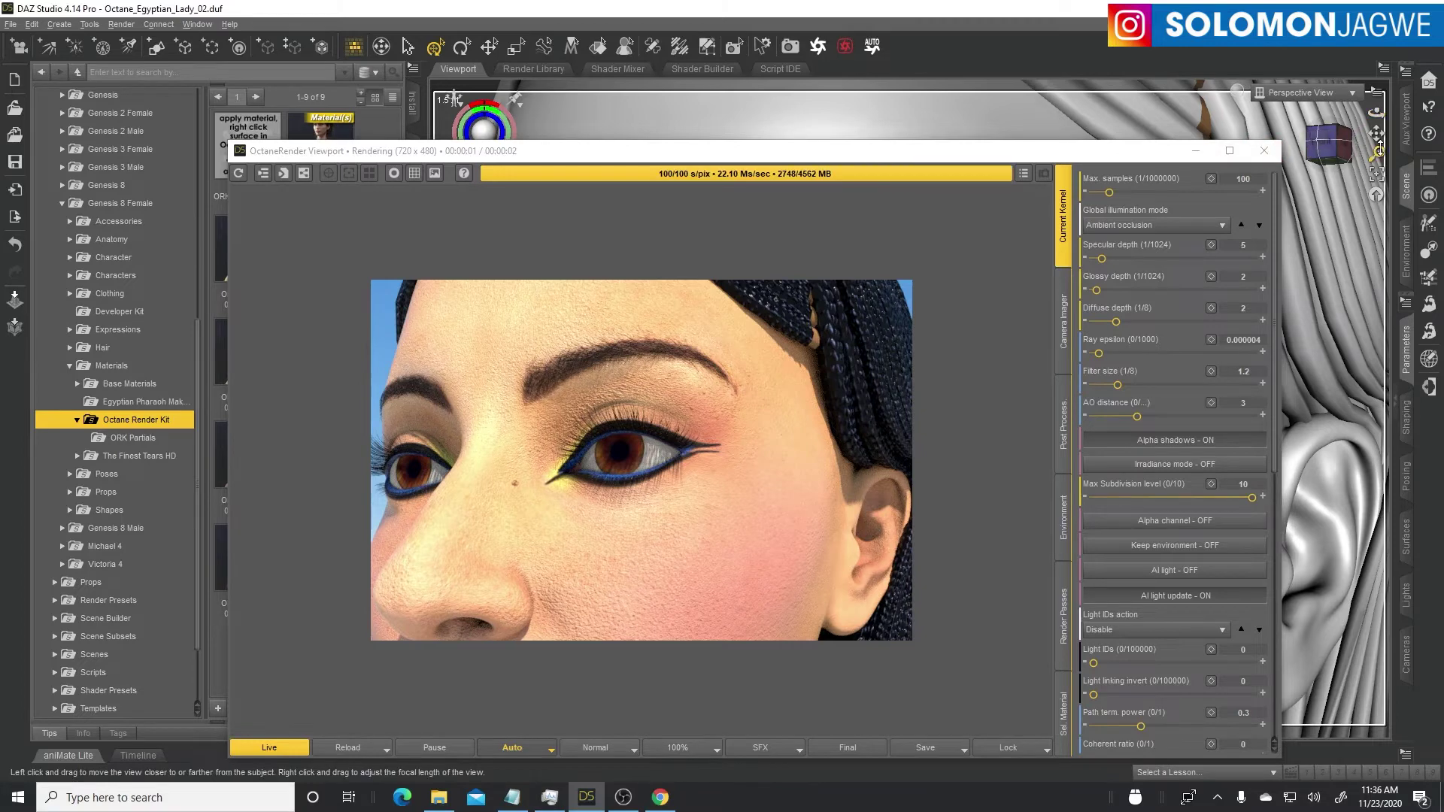
left_click_drag(1377, 152, 1380, 147)
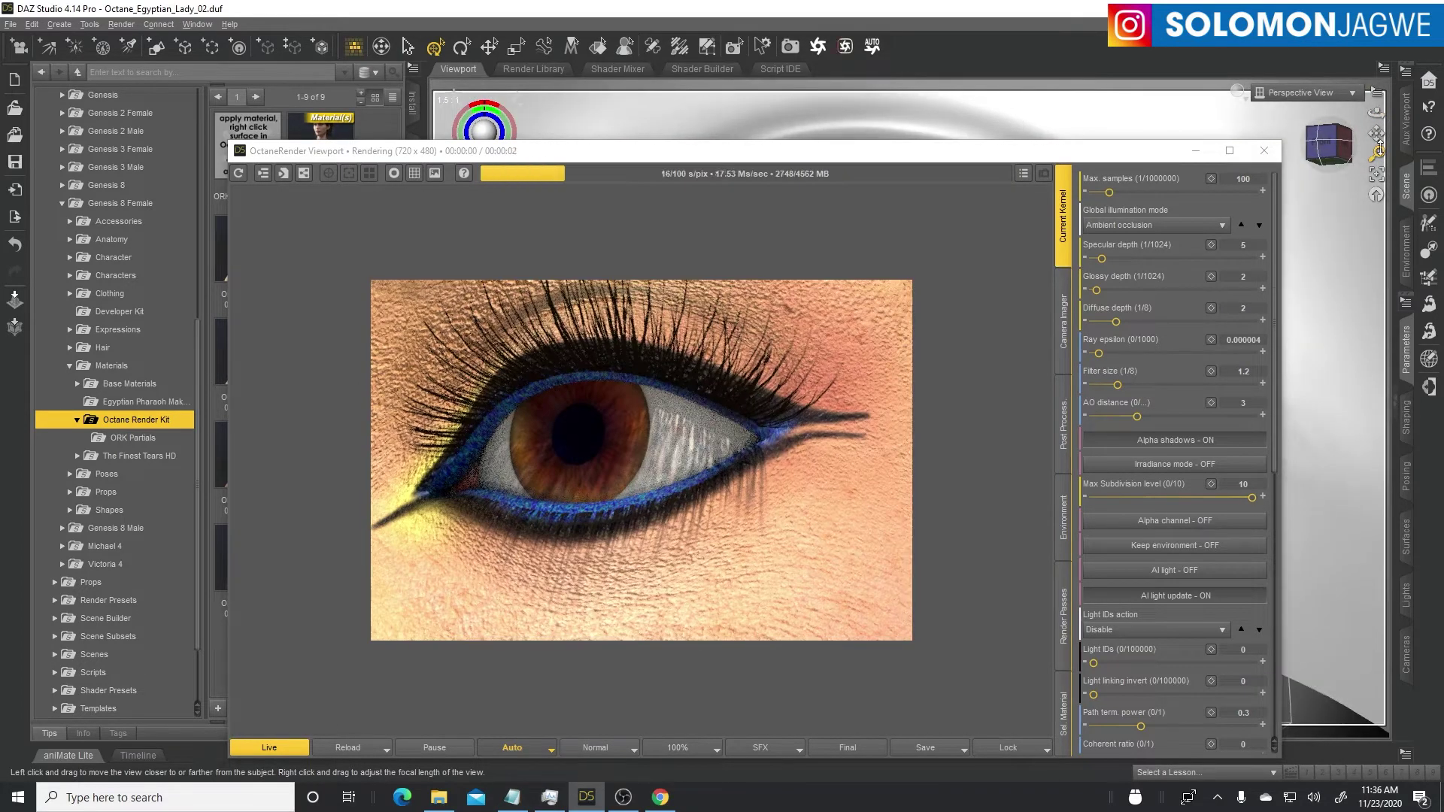
left_click(818, 45)
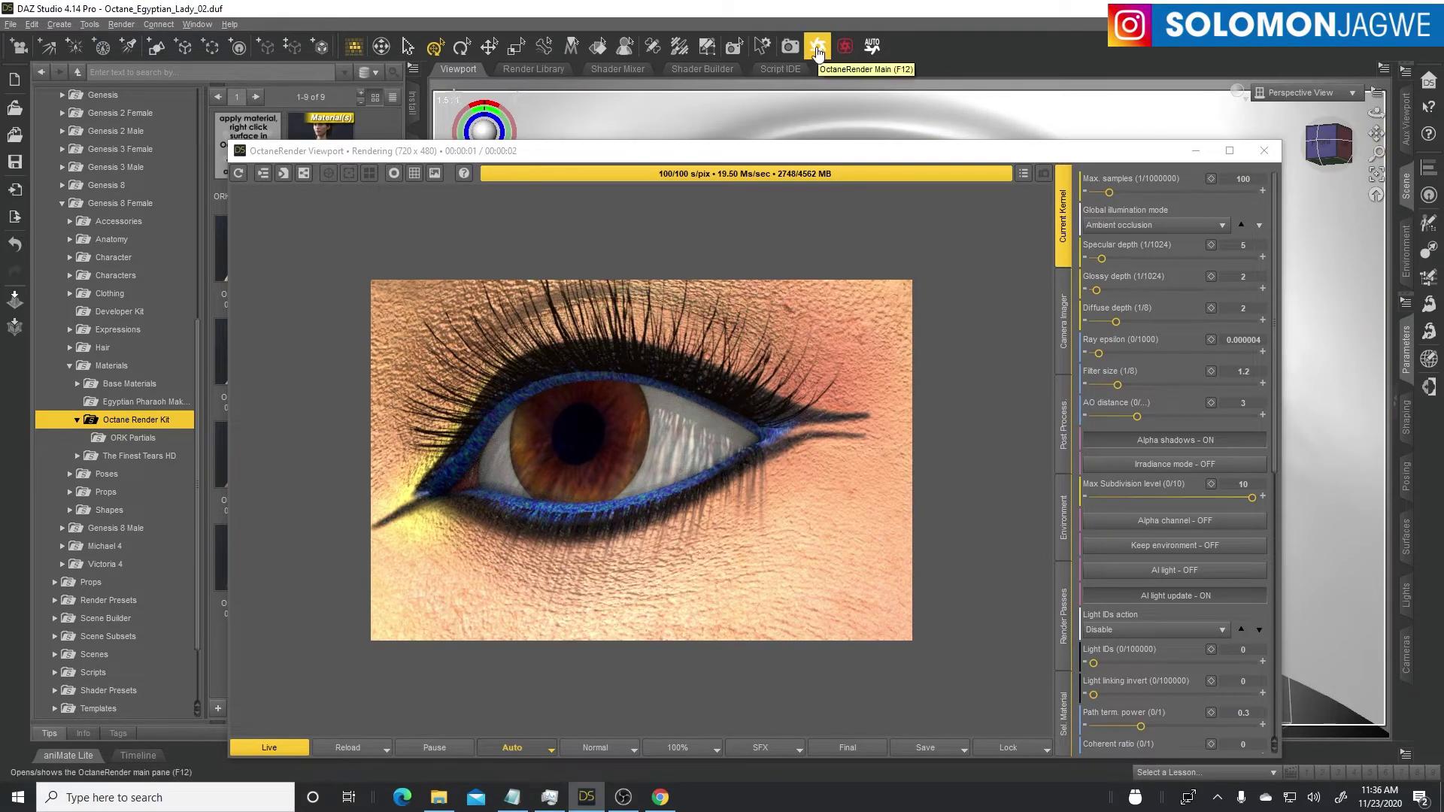
Step: Show the Octane Materials page and select all 16 Ahmunet for Khemsit 8 surfaces
left_click(818, 47)
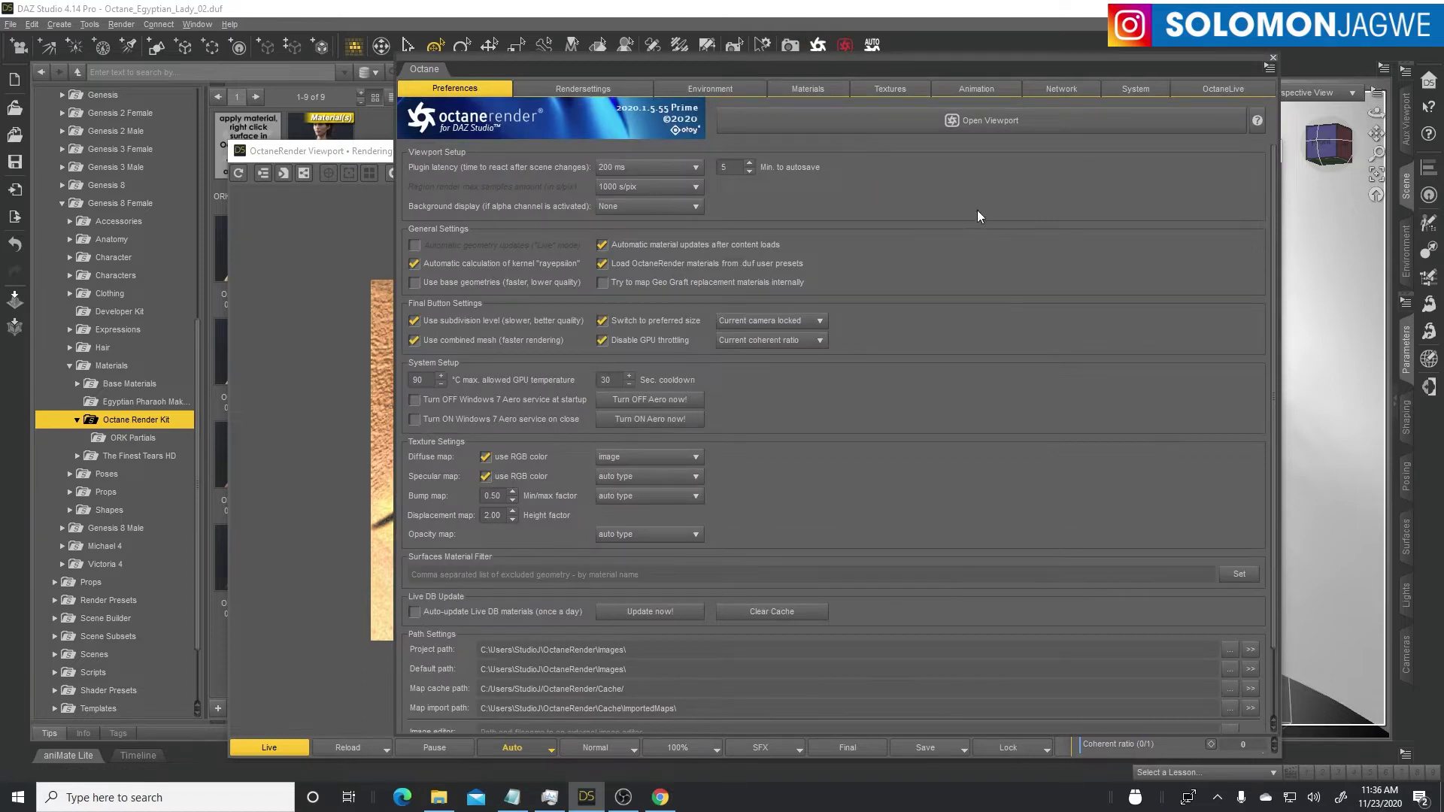
left_click(808, 89)
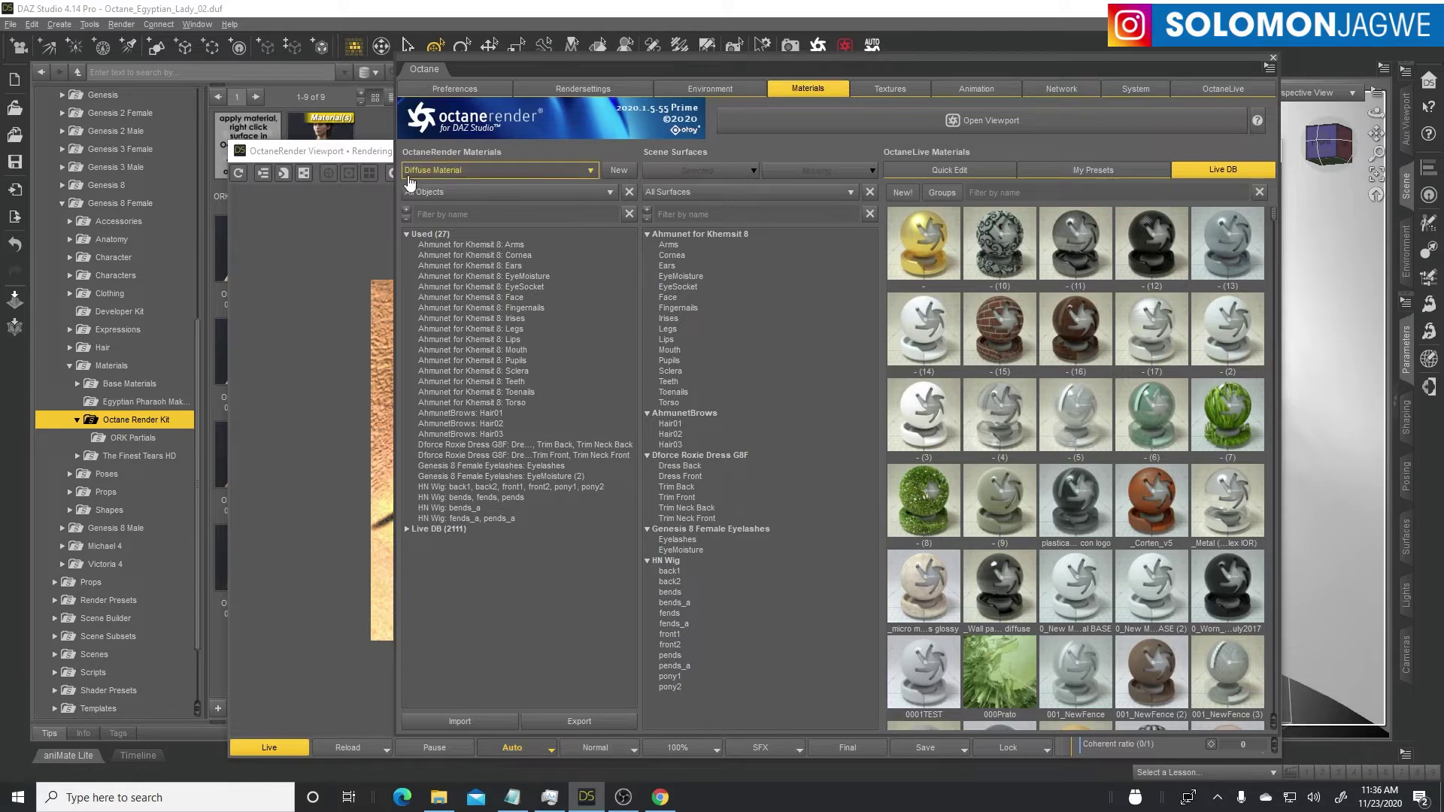
left_click(369, 155)
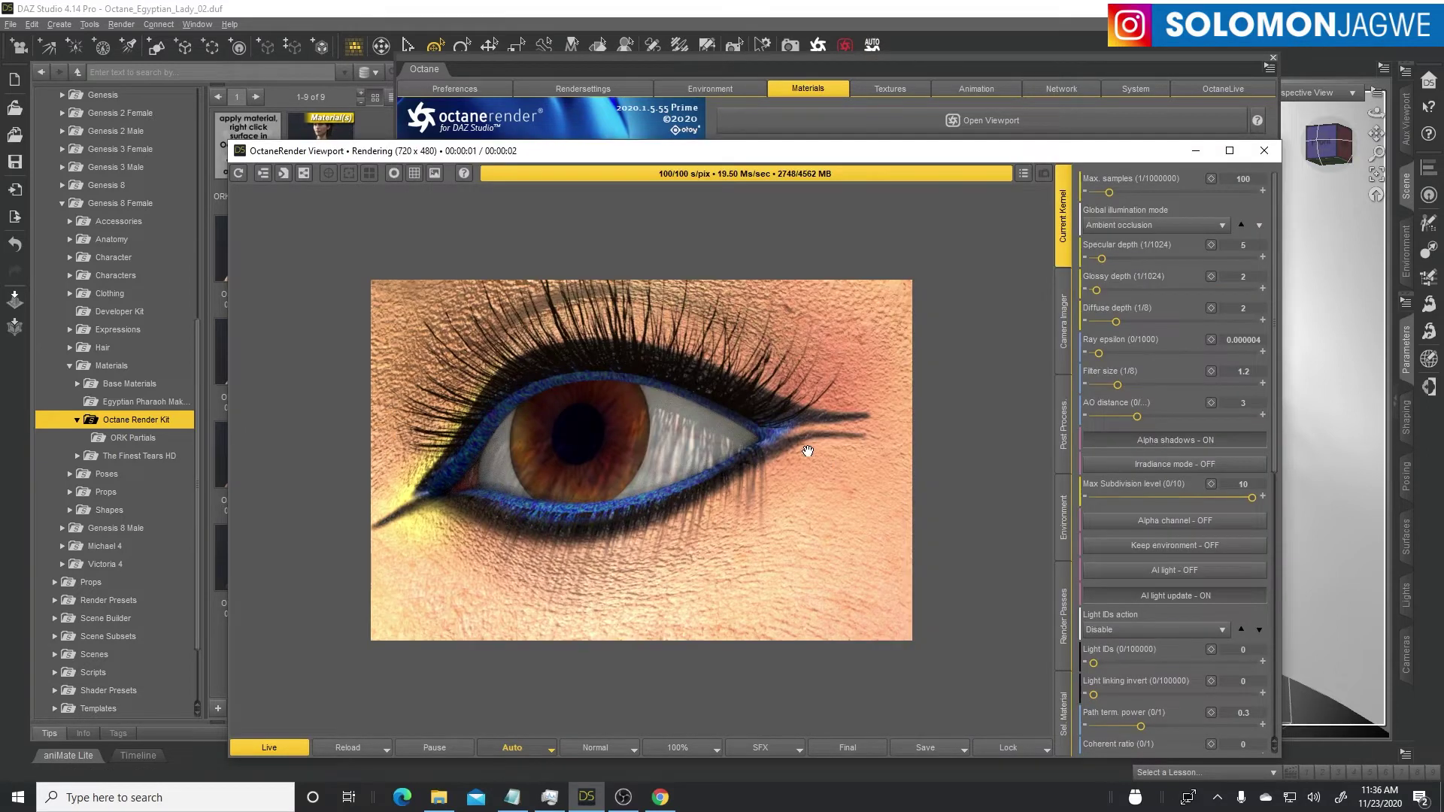
left_click(851, 70)
left_click(697, 237)
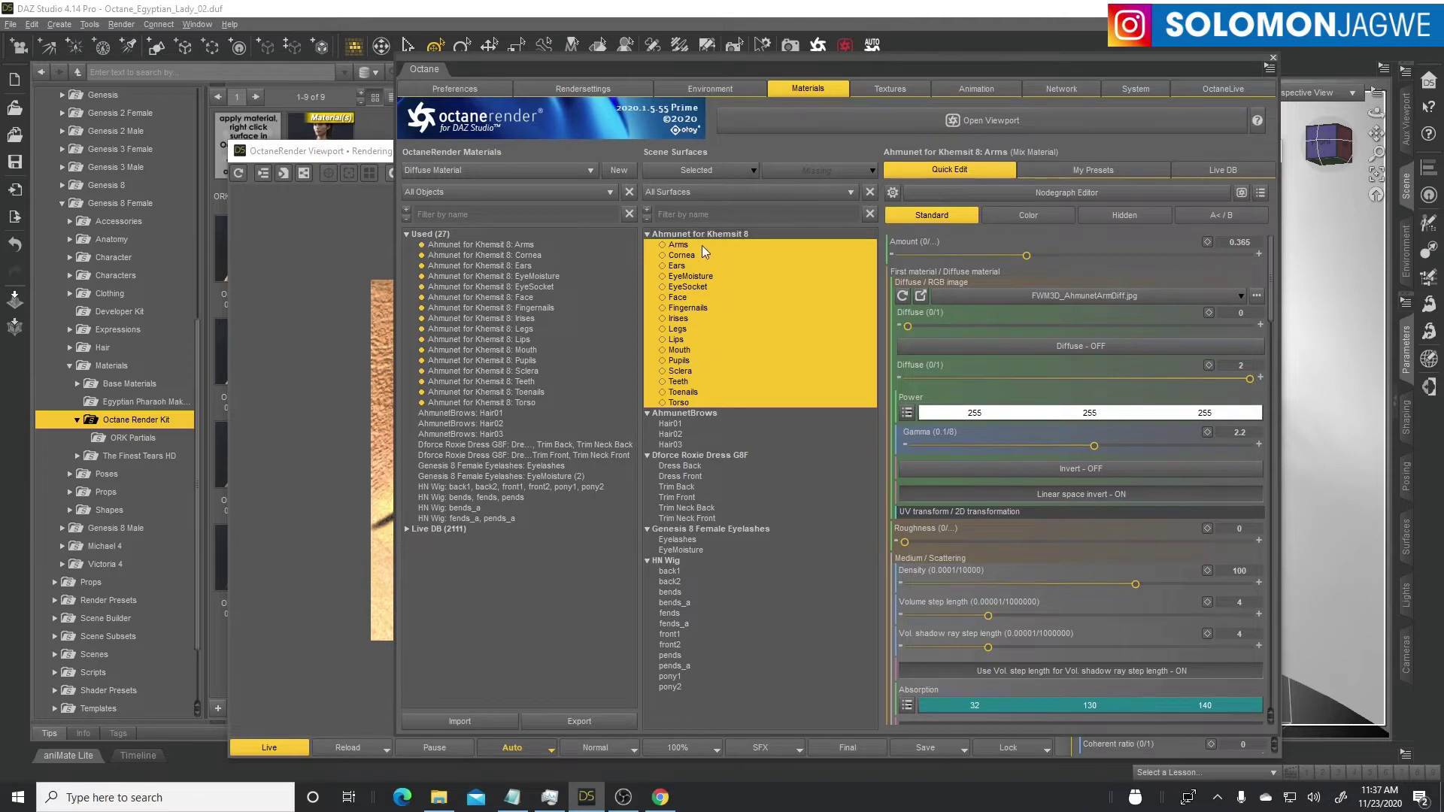
Step: Replace all active maps on the 16 Ahmunet for Khemsit 8 Octane materials
right_click(700, 236)
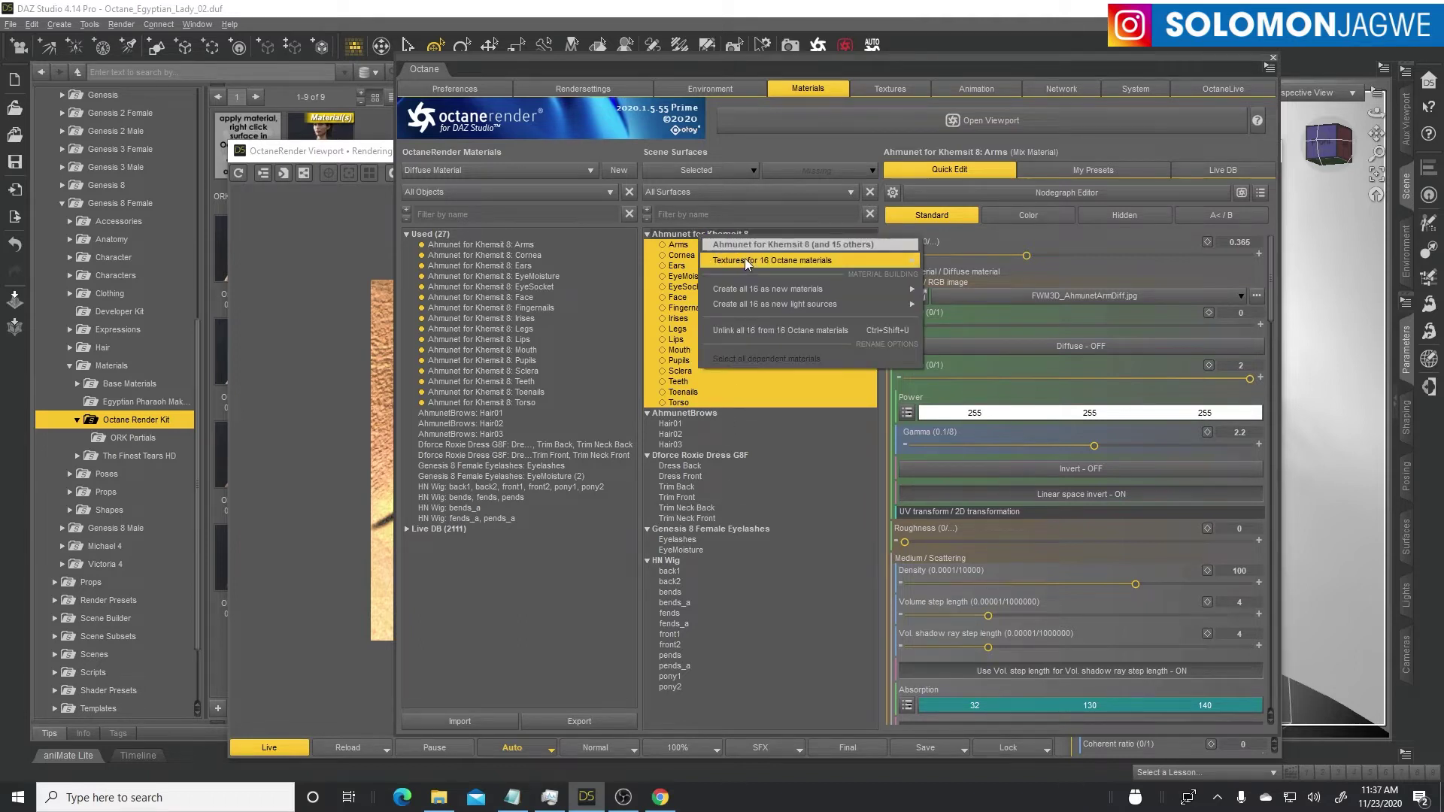
mouse_move(760, 259)
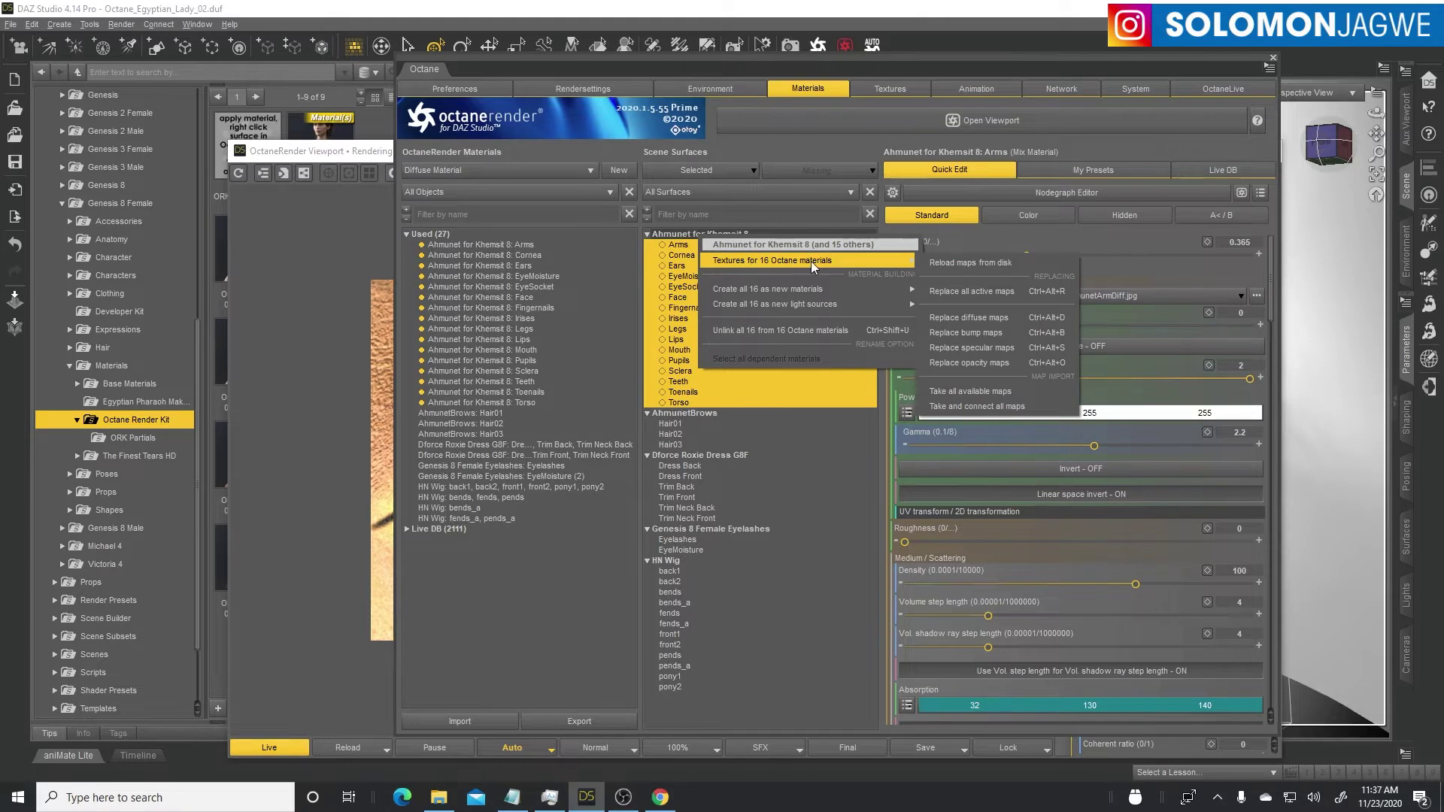
left_click(966, 292)
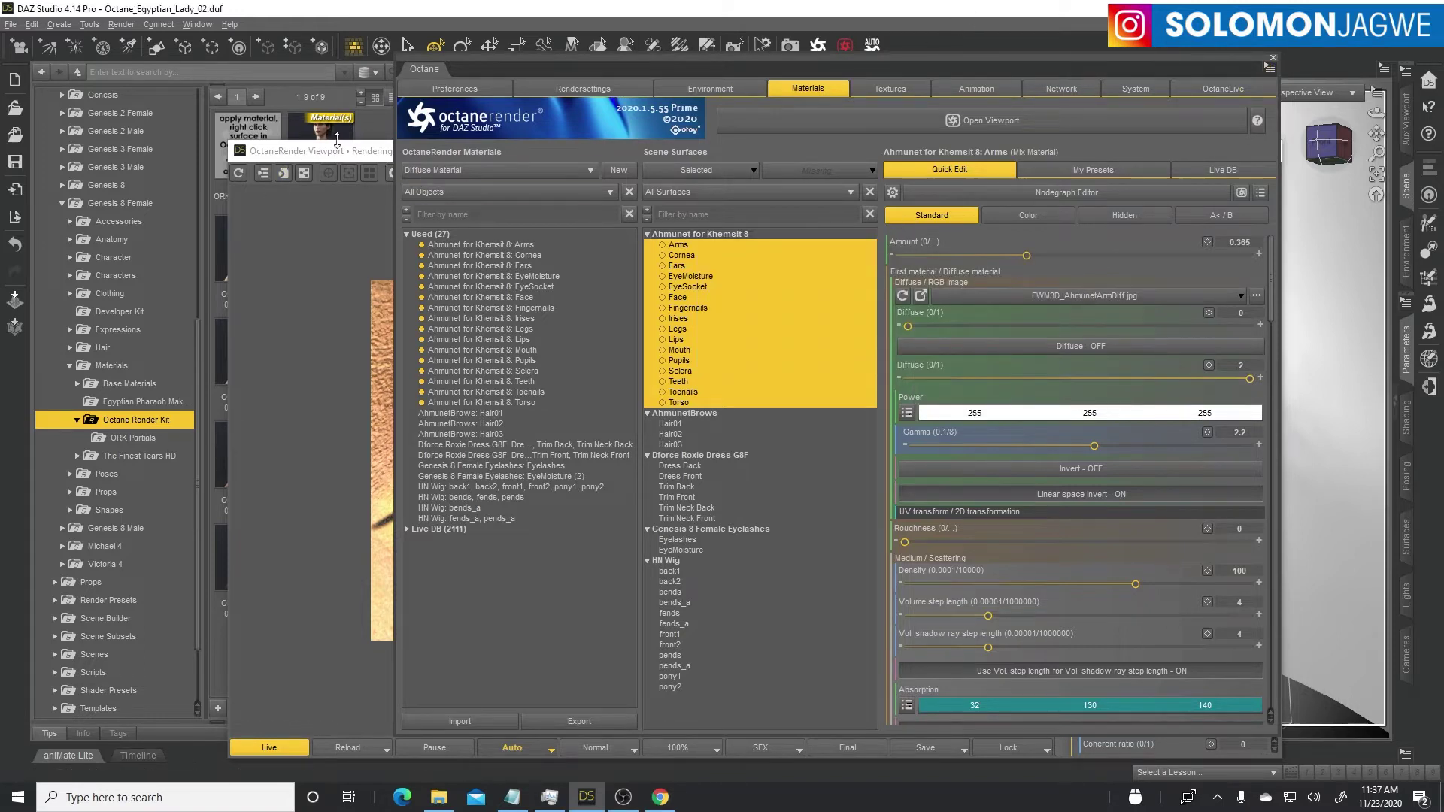
Step: Rearrange the render window and hide the Octane material settings to reveal the 3D view
left_click_drag(338, 154, 565, 159)
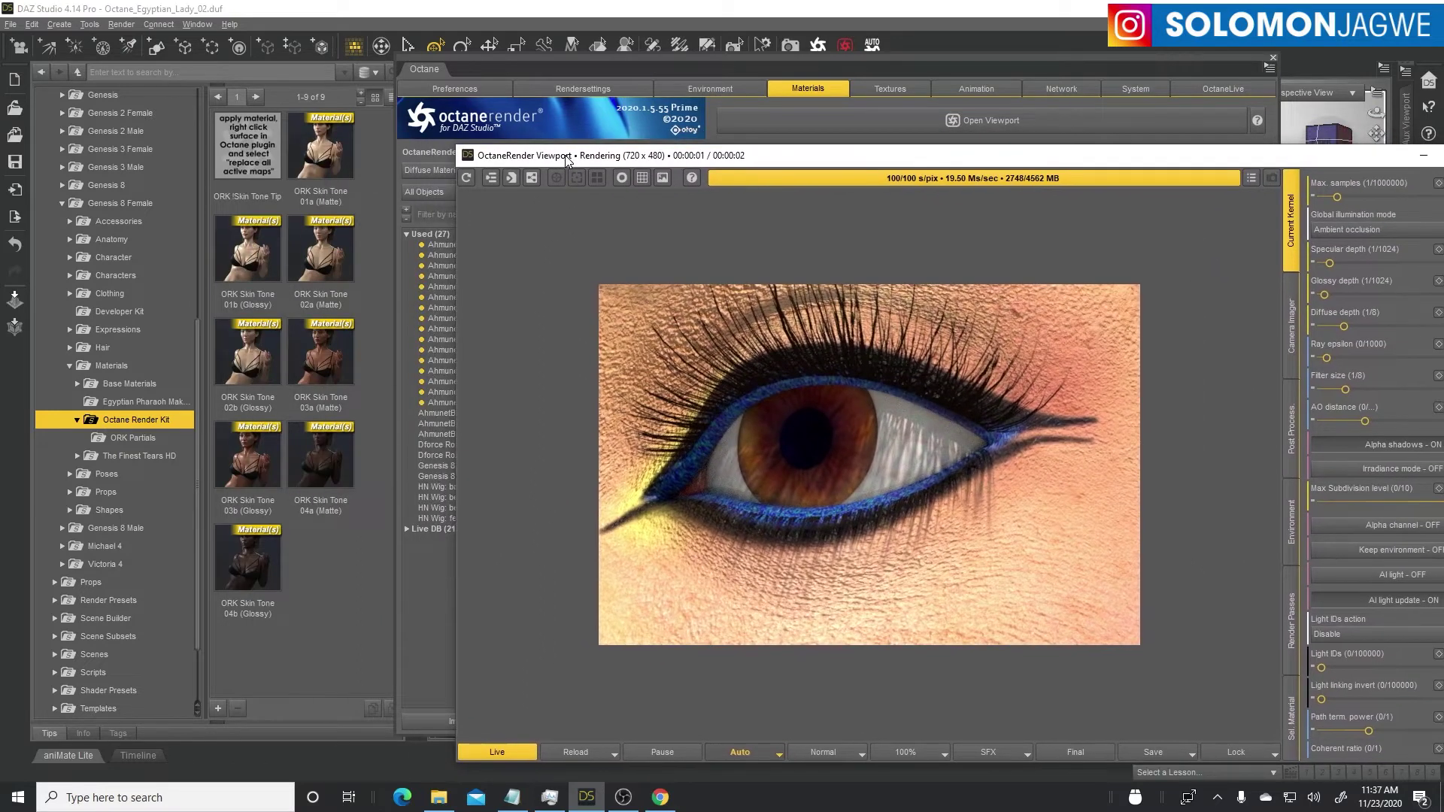
left_click(173, 426)
left_click_drag(905, 156, 786, 419)
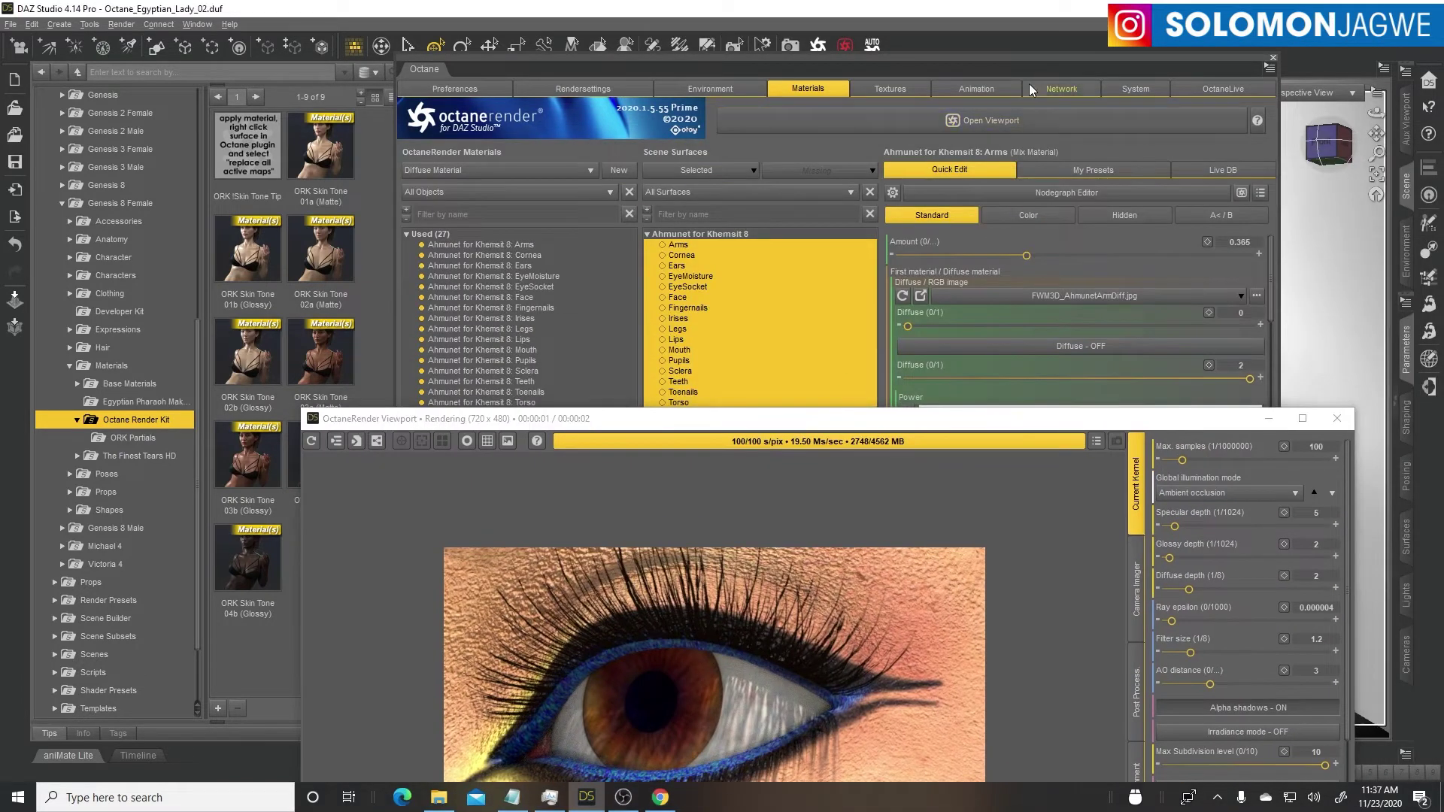
left_click(971, 59)
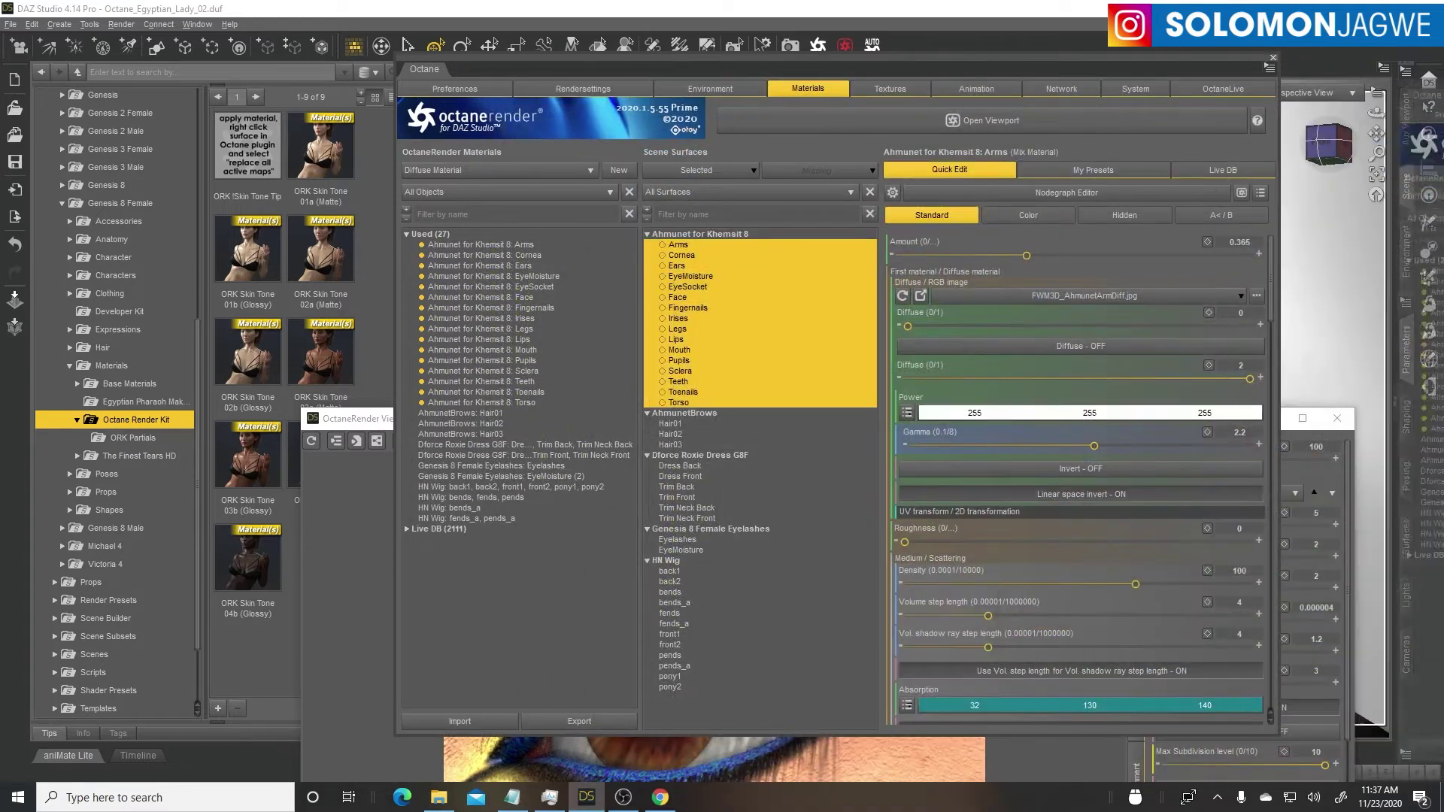
left_click(977, 318)
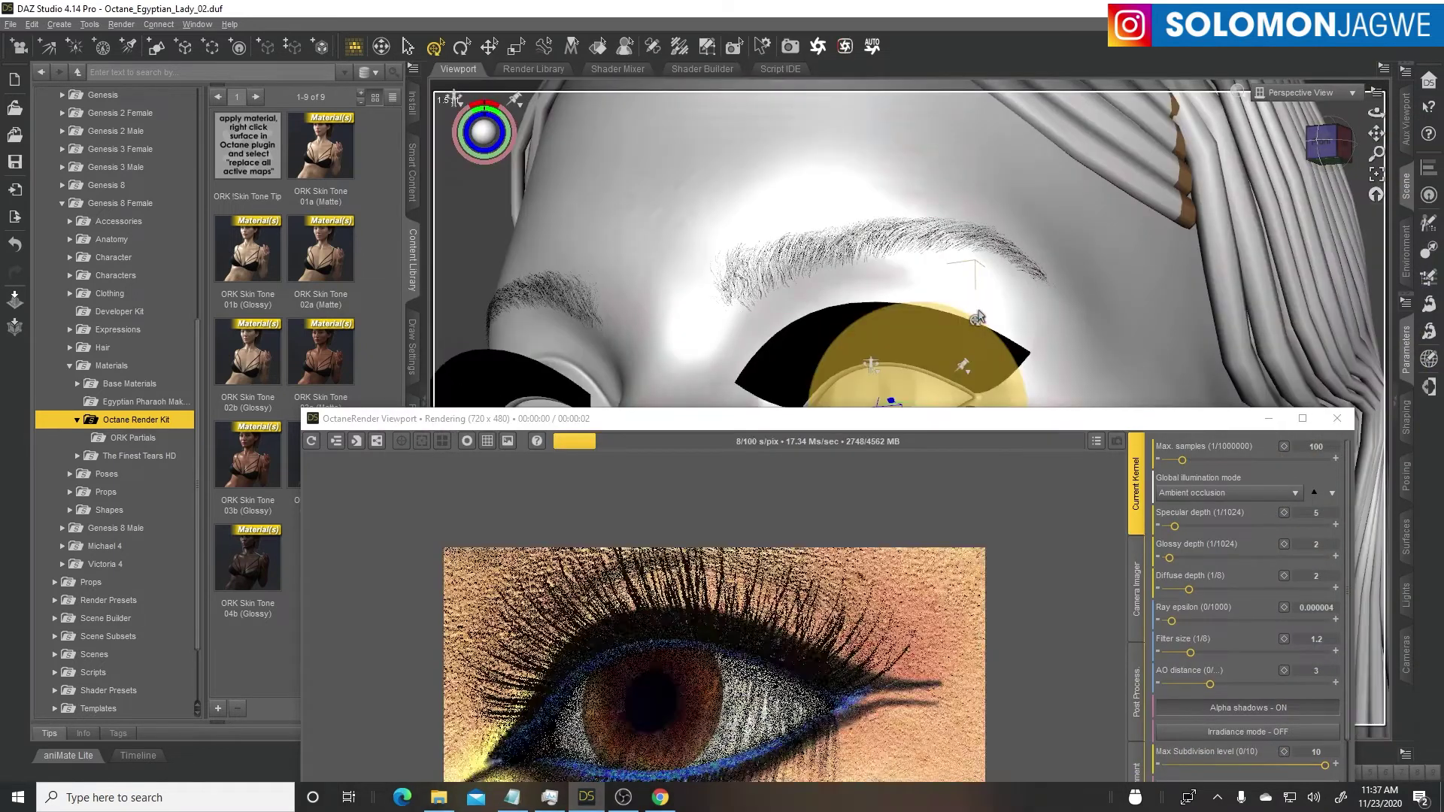
Step: Zoom out to render the whole face and select the Ahmunet for Khemsit 8 figure in the Scene pane
scroll(977, 319, "down", 6)
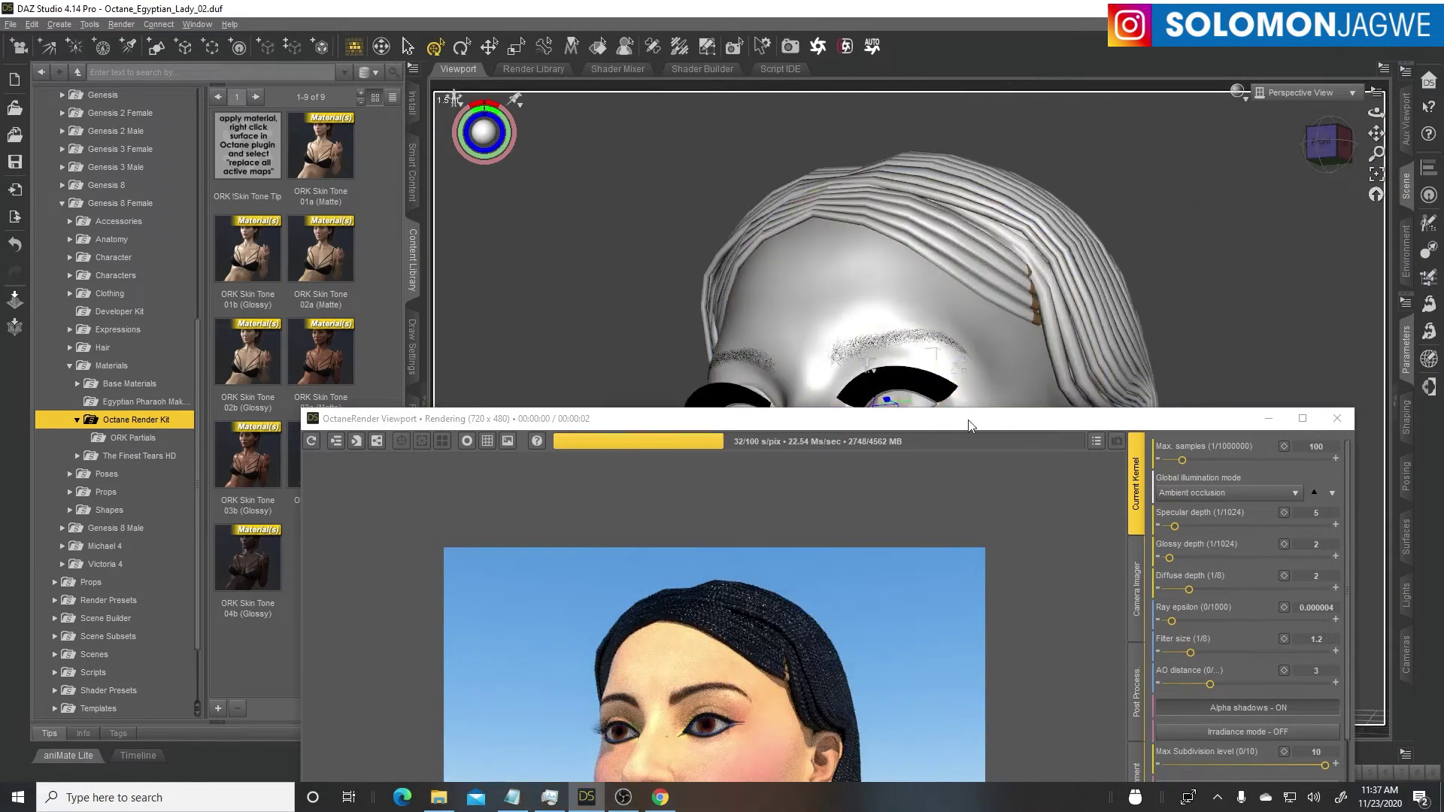
left_click_drag(969, 426, 905, 374)
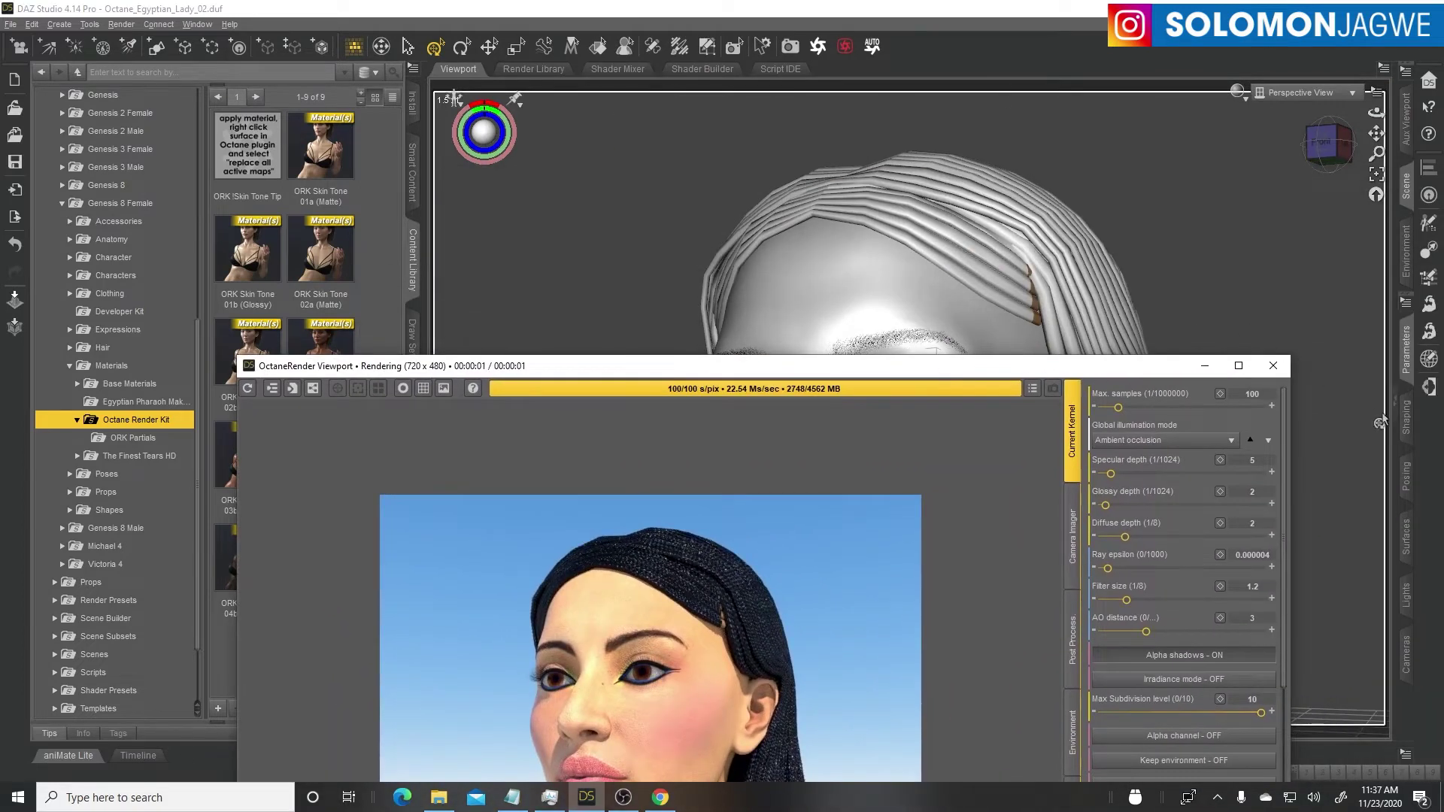
left_click(1406, 184)
left_click(1204, 185)
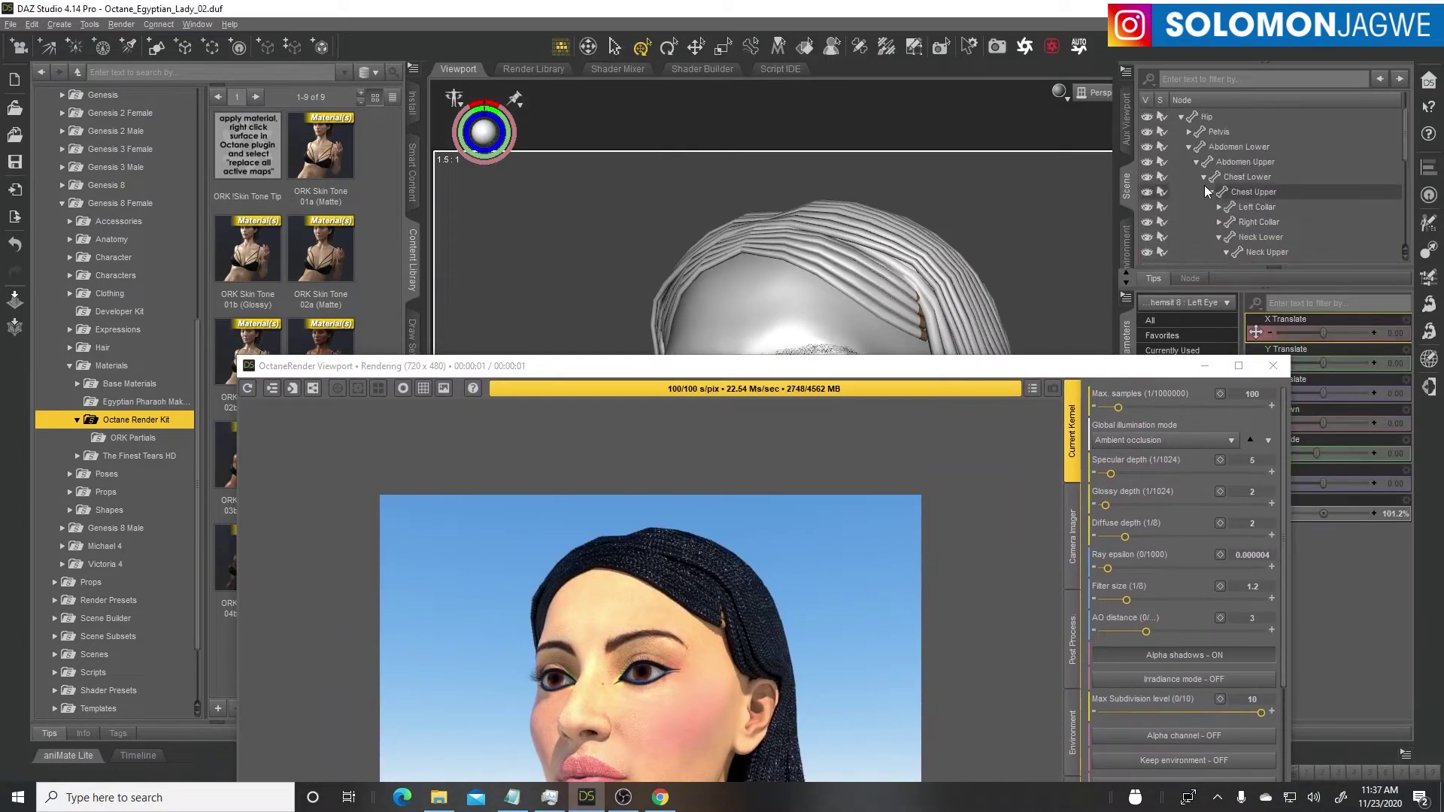
scroll(1204, 185, "up", 2)
left_click(1227, 145)
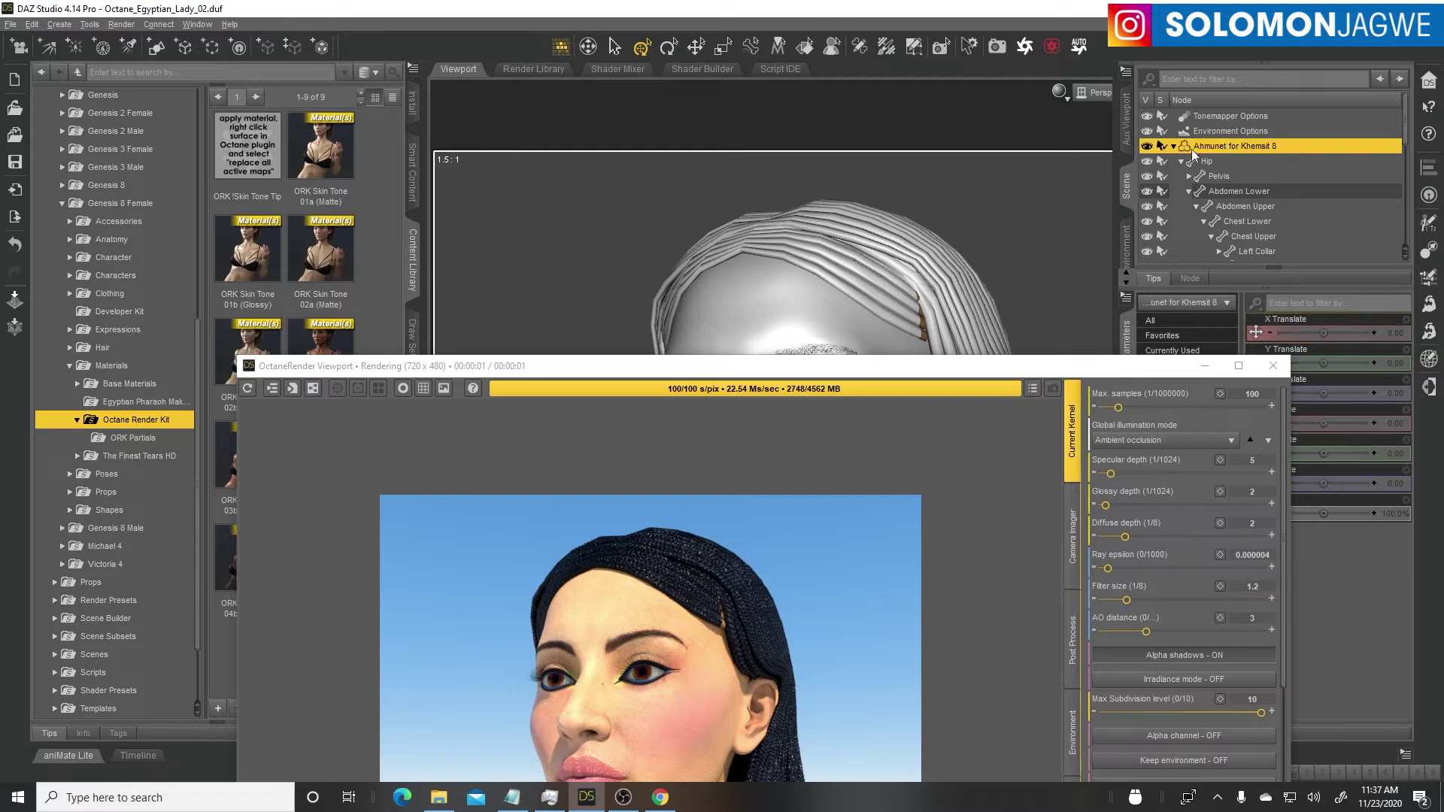
left_click(1174, 146)
left_click_drag(790, 374, 941, 125)
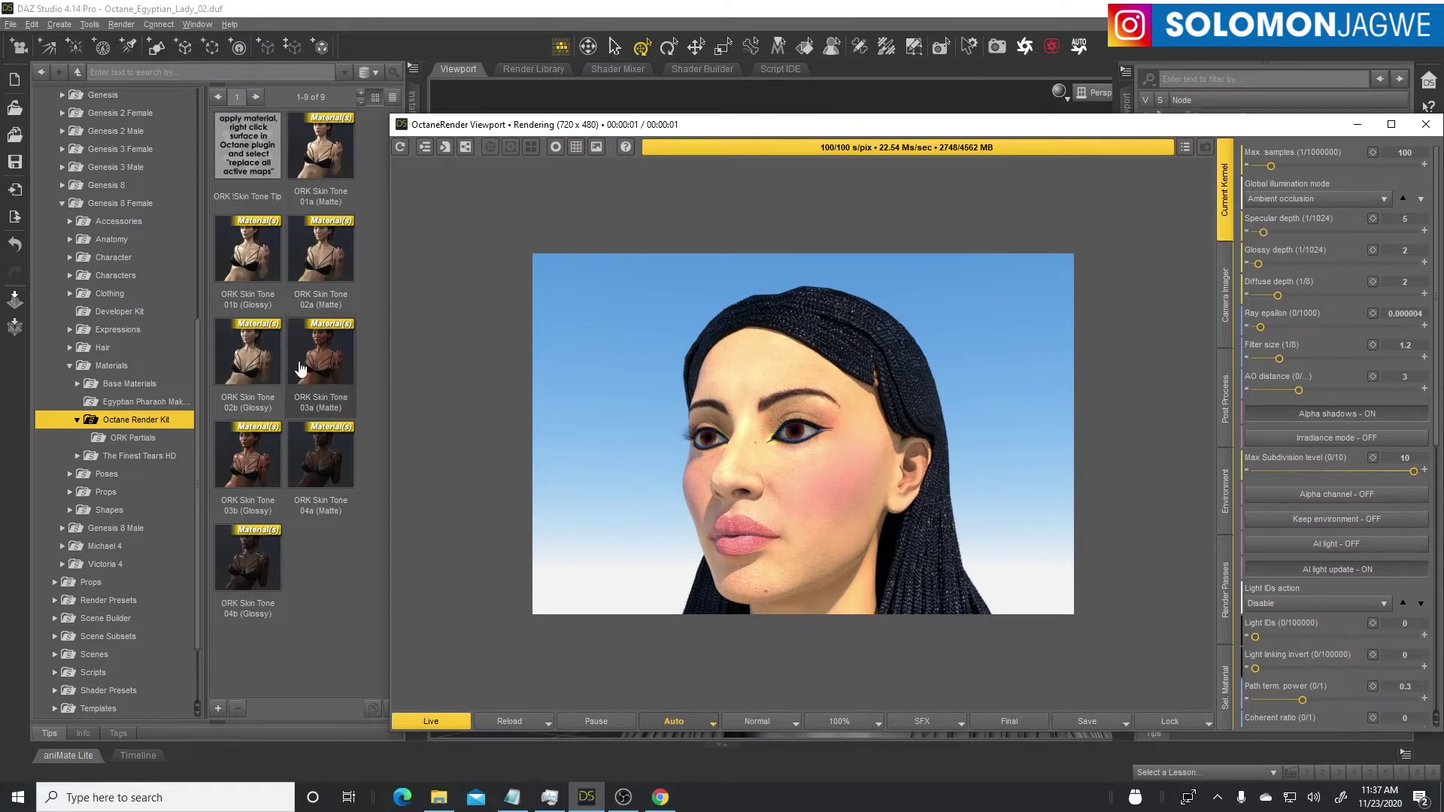
Step: Browse the Content Library to Genesis 8 Female > Materials > Octane Render Kit skin tones
scroll(200, 339, "up", 2)
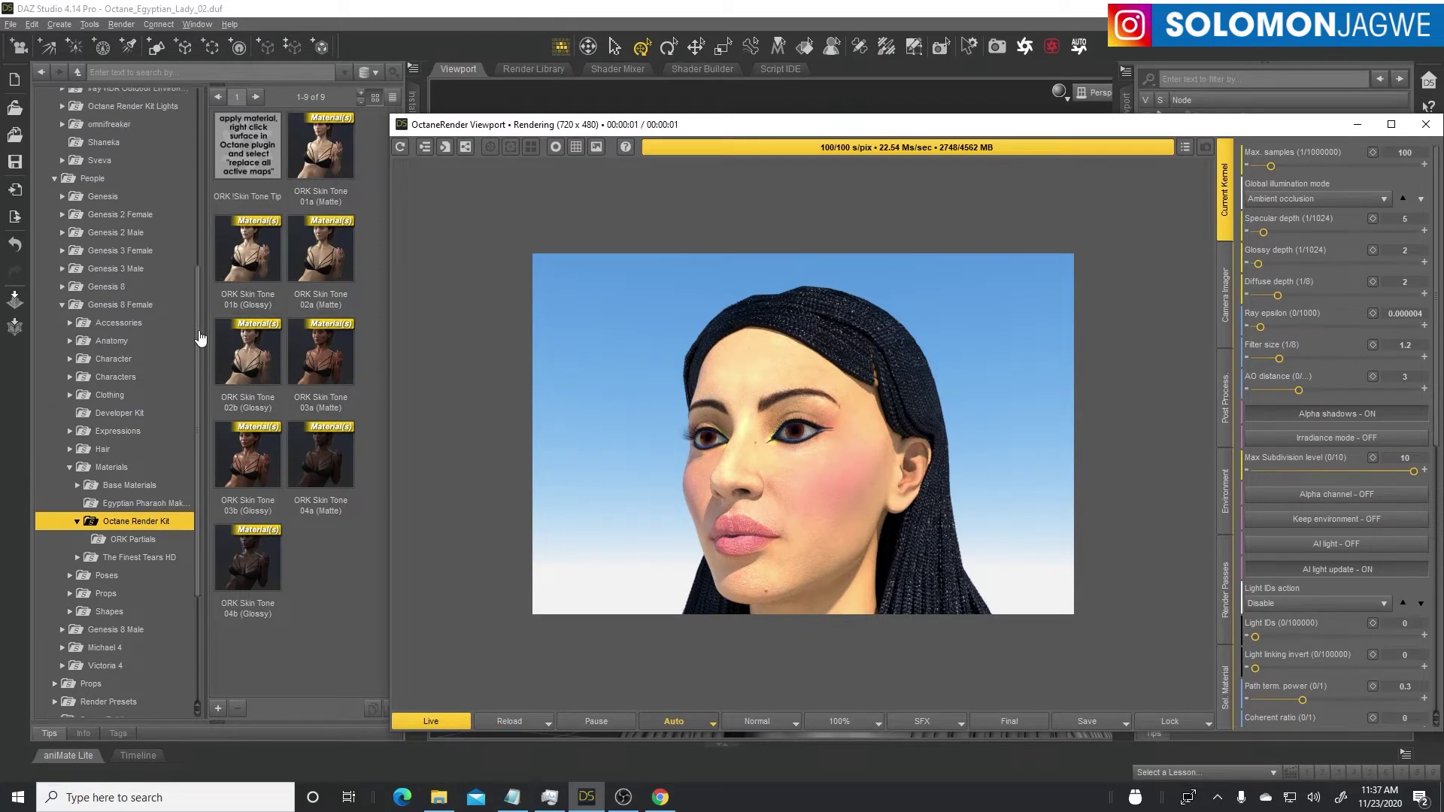
scroll(200, 338, "up", 6)
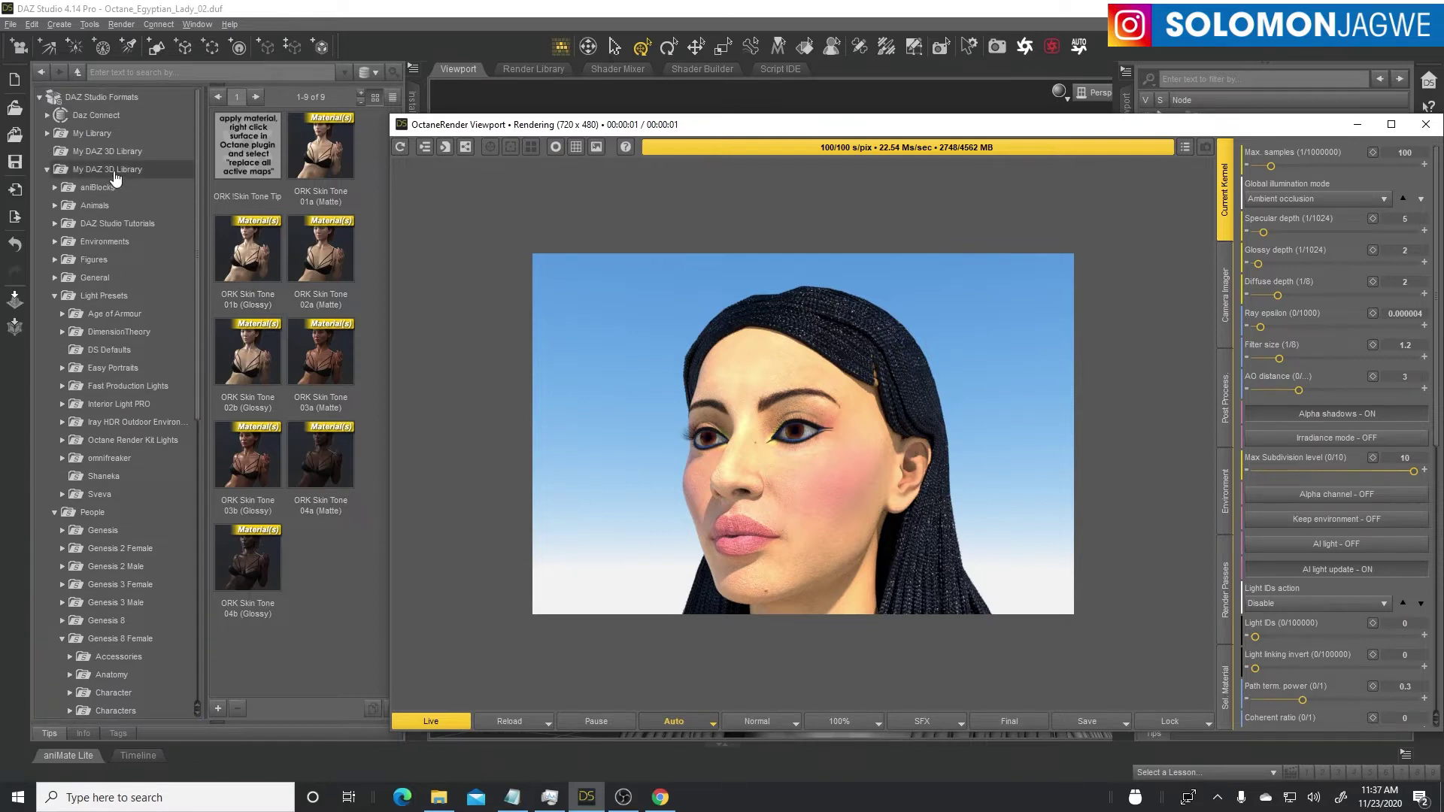
scroll(93, 258, "down", 5)
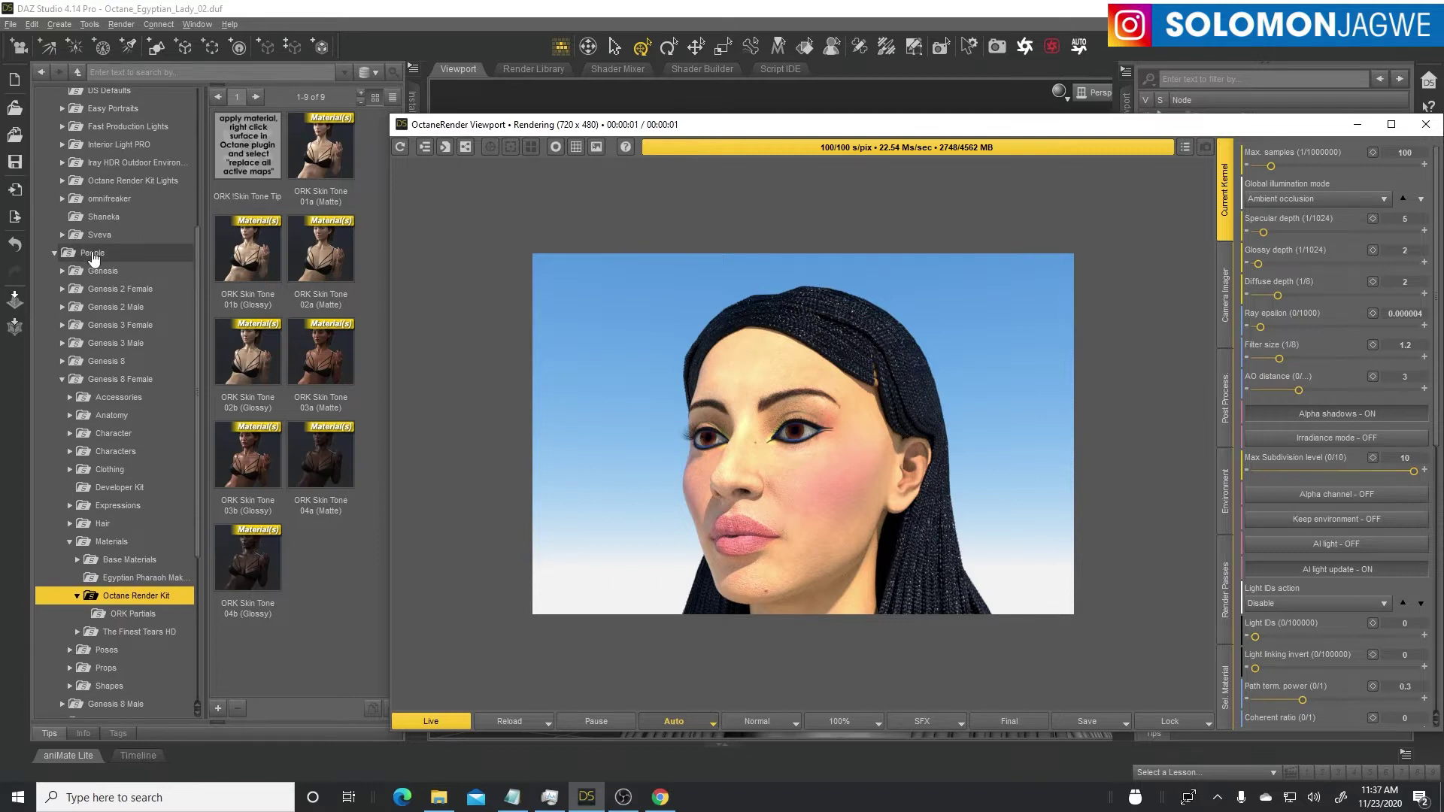
left_click(118, 383)
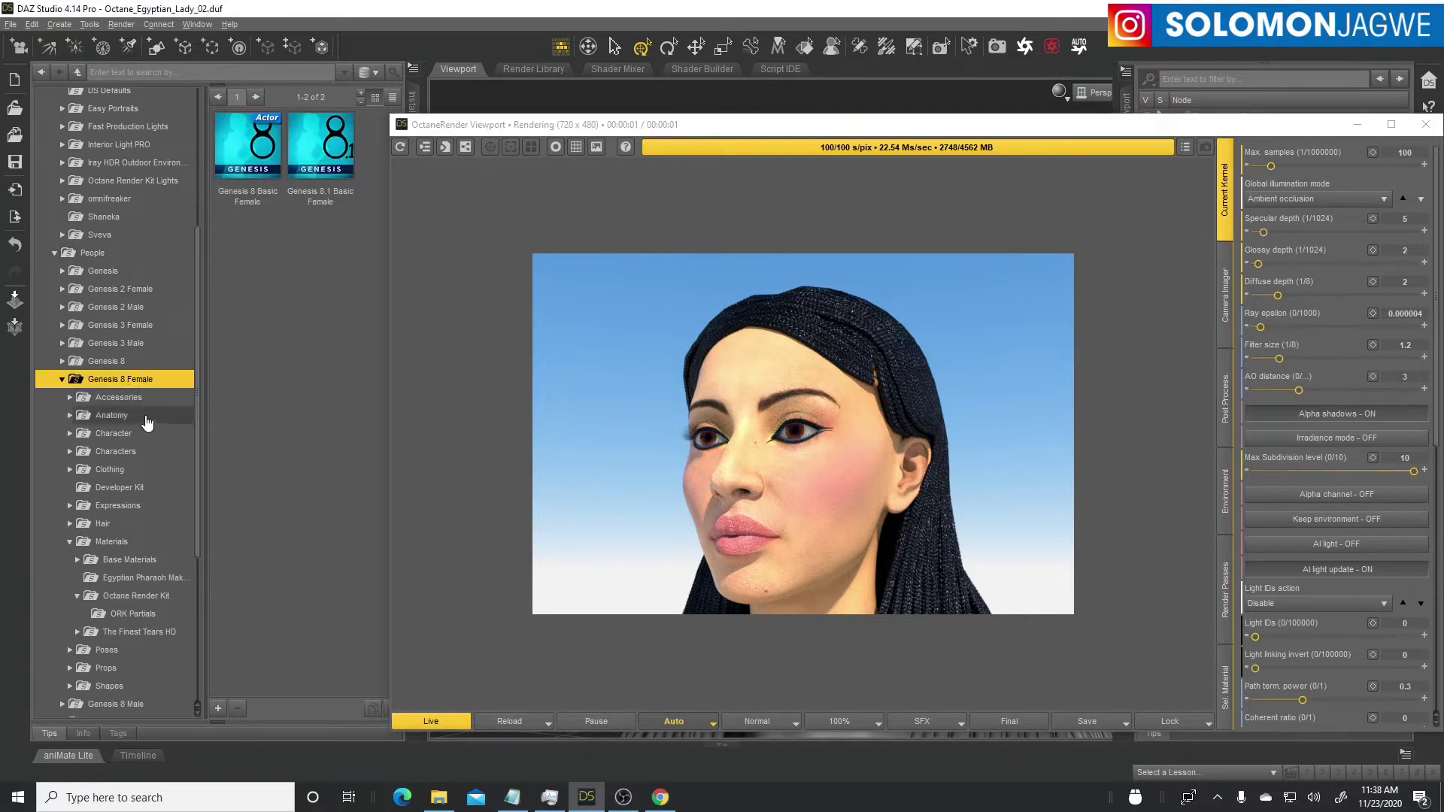
scroll(145, 417, "down", 2)
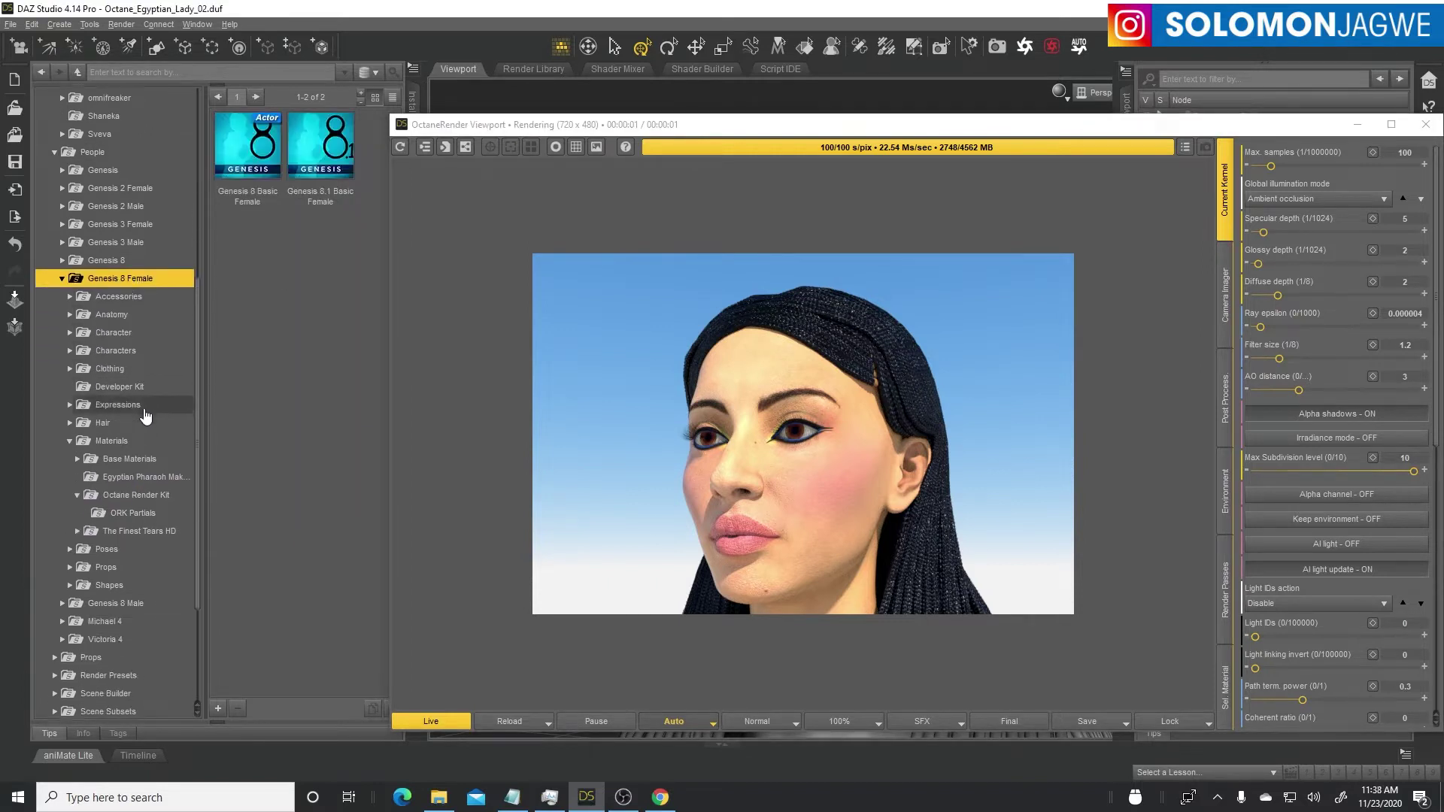
left_click(112, 439)
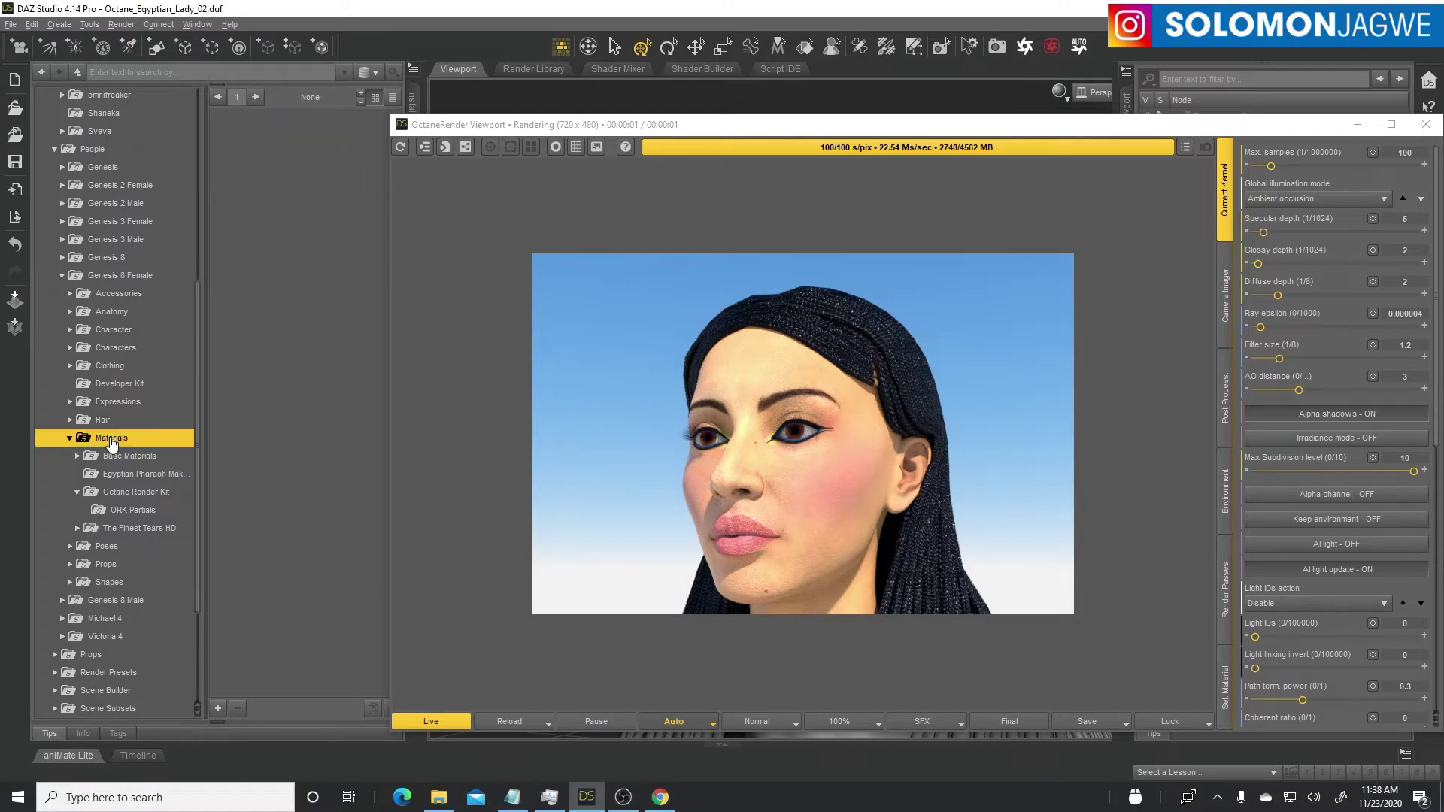
left_click(136, 493)
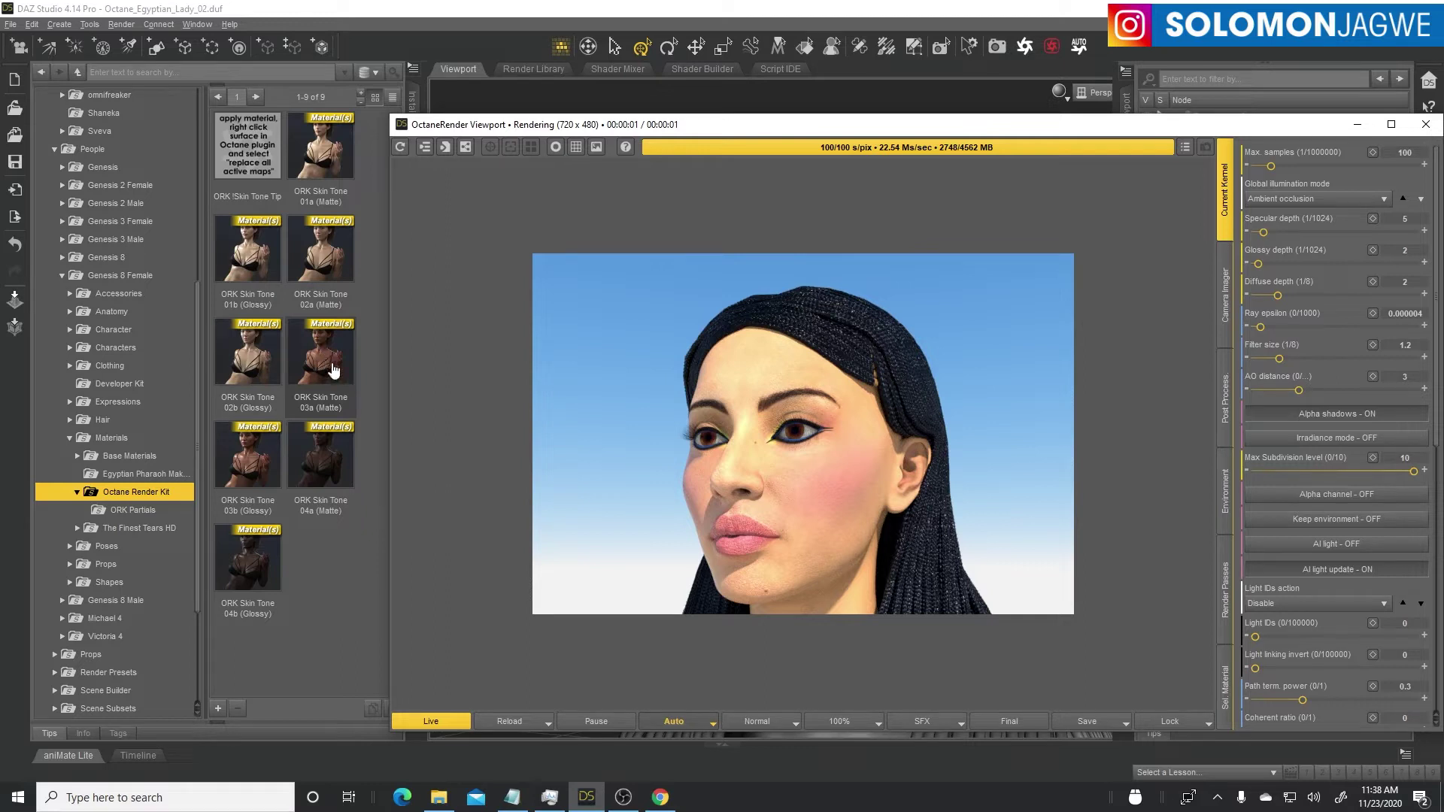
Step: Apply the ORK Skin Tone 03a (Matte) preset so the Octane render shows dark skin
mouse_move(812, 127)
left_mouse_down()
mouse_move(707, 366)
mouse_move(796, 395)
mouse_move(774, 212)
mouse_move(803, 121)
left_mouse_up()
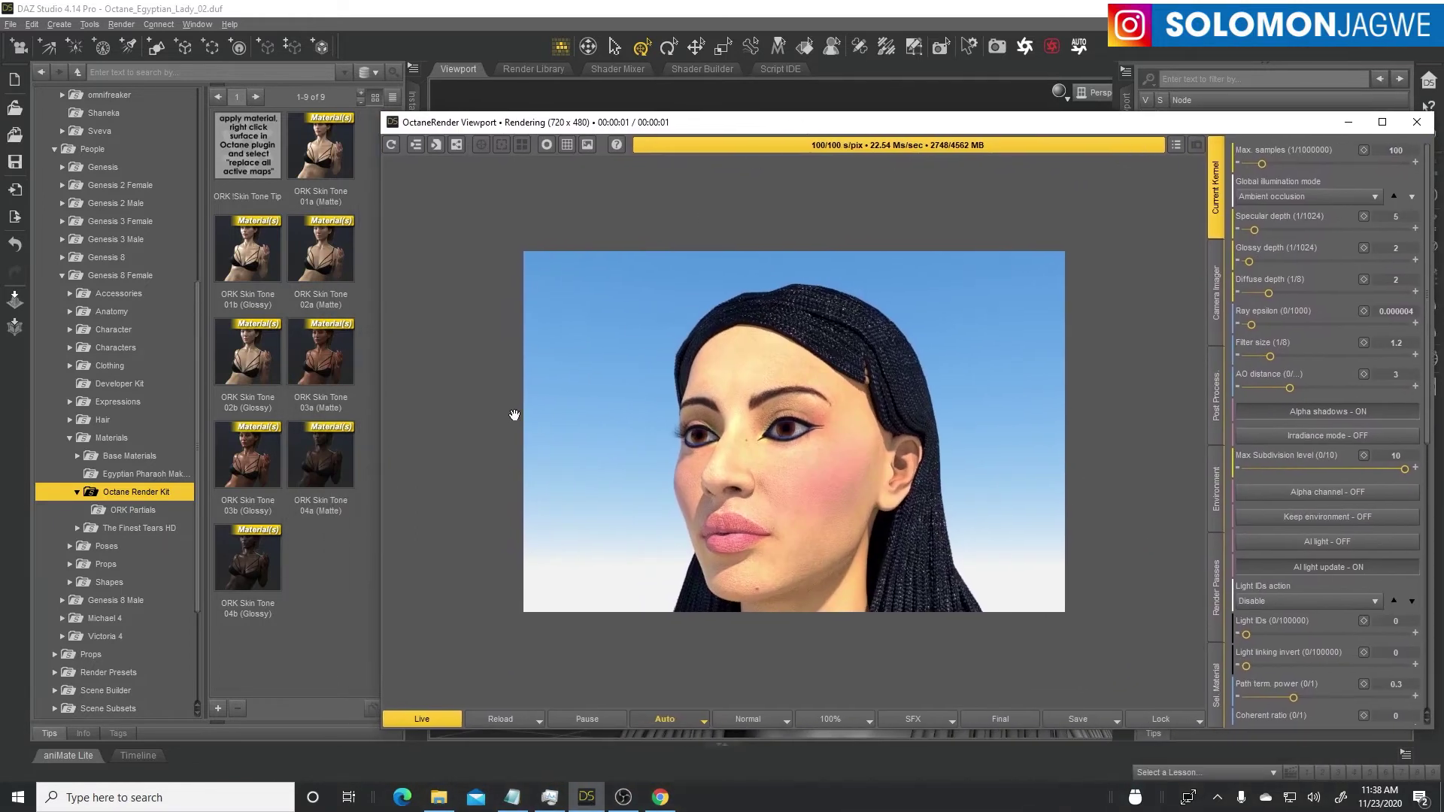
double_click(322, 359)
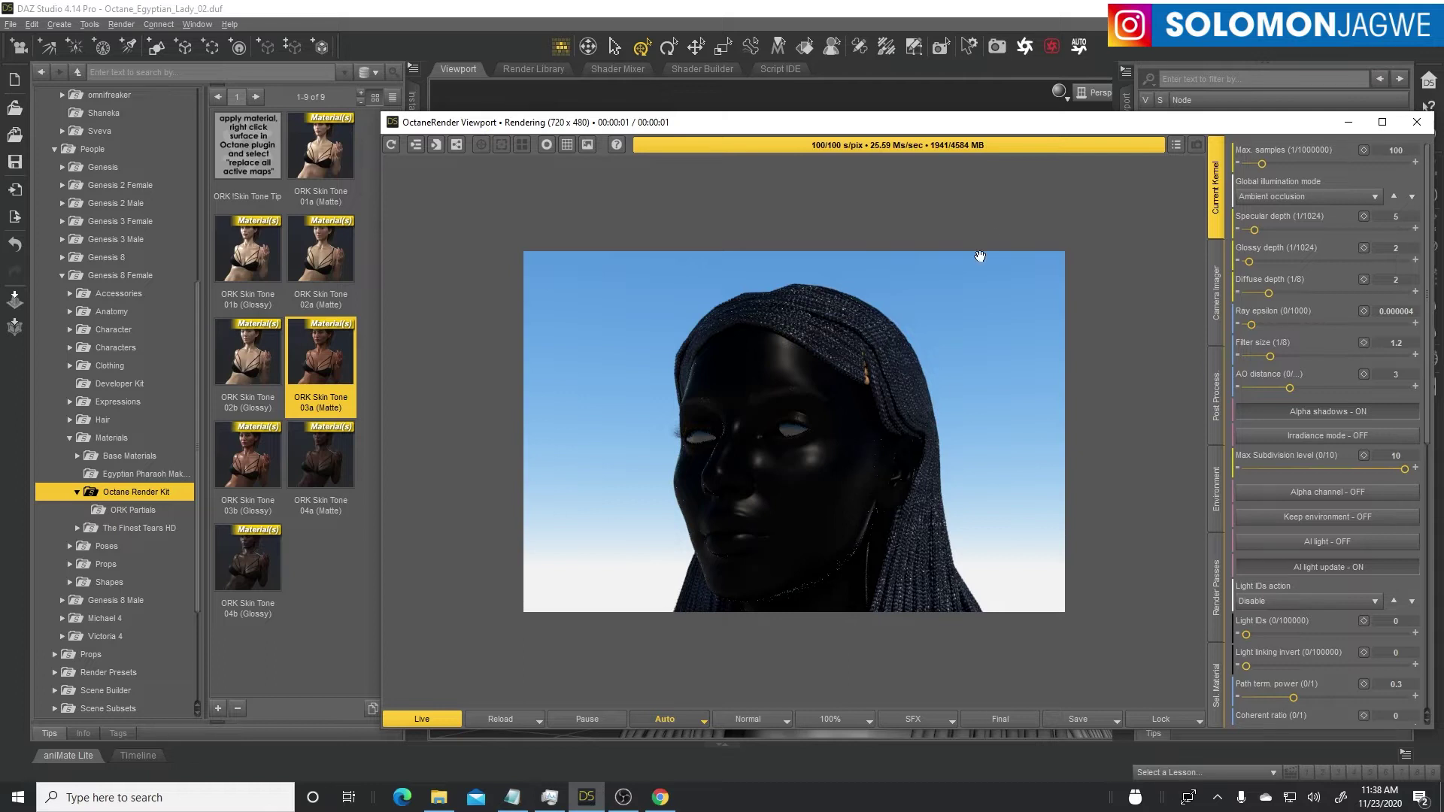
left_click_drag(979, 134, 790, 129)
left_click(1024, 46)
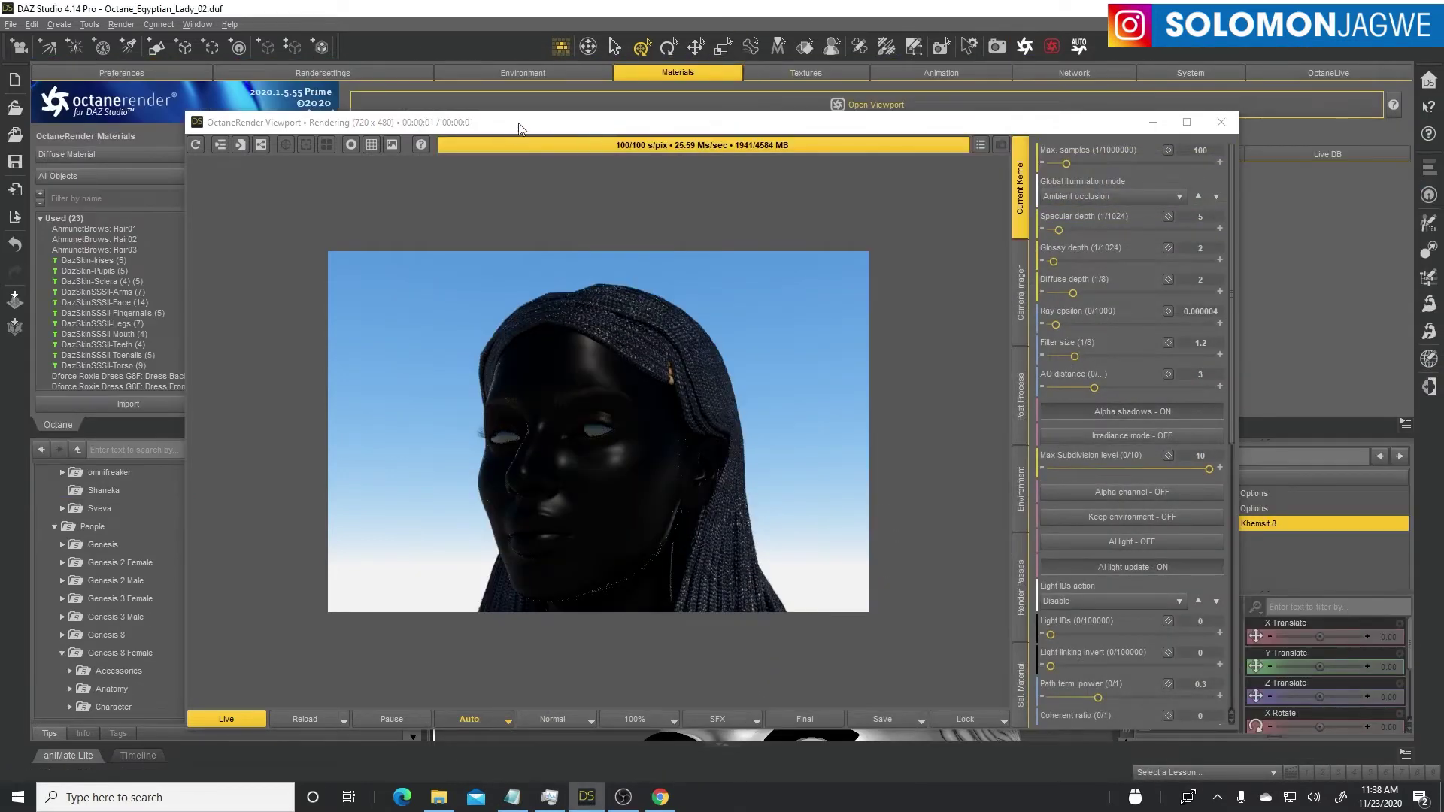
Step: Undock the Octane Materials pane into an enlarged floating window beside the render preview
left_click_drag(572, 126, 572, 412)
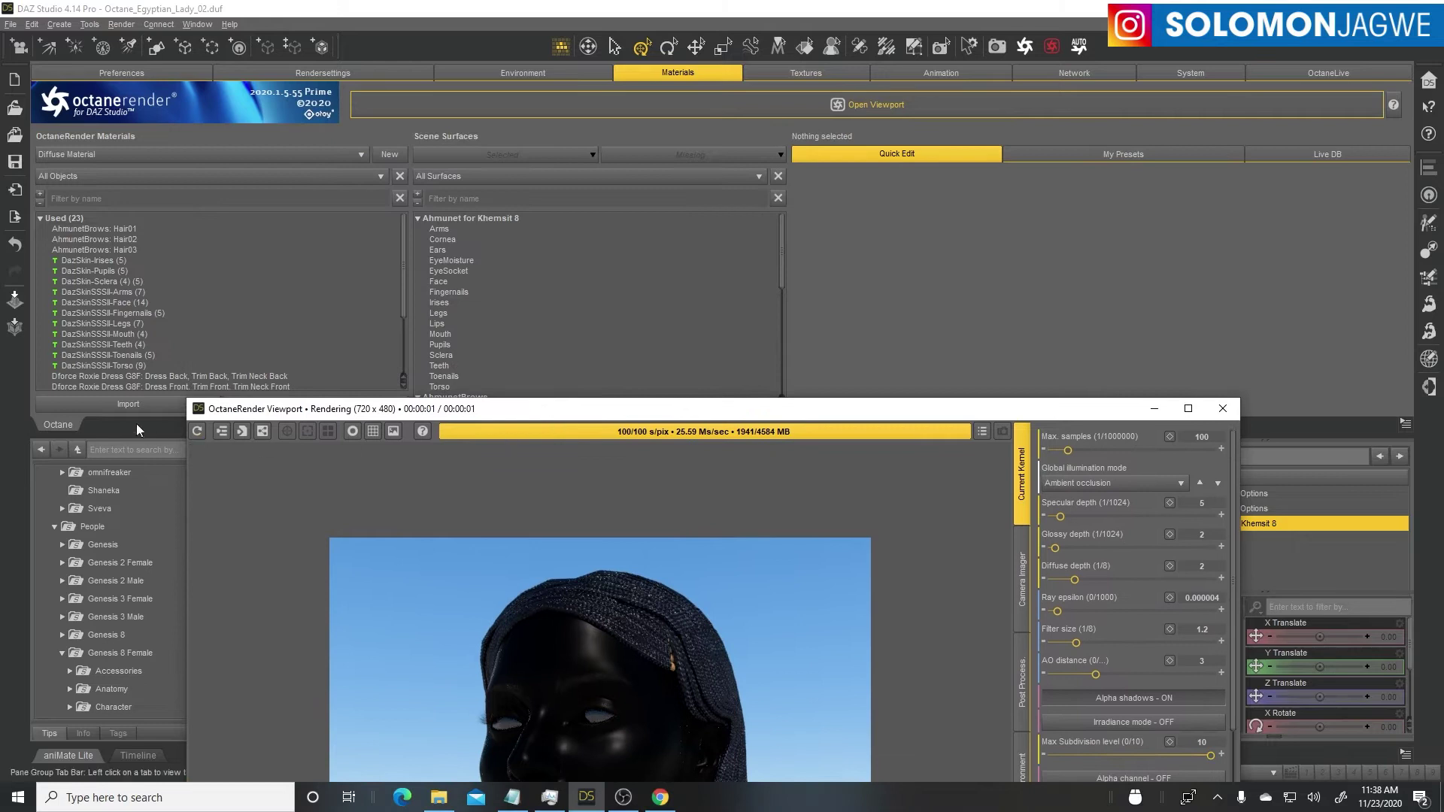
right_click(68, 424)
left_click(89, 435)
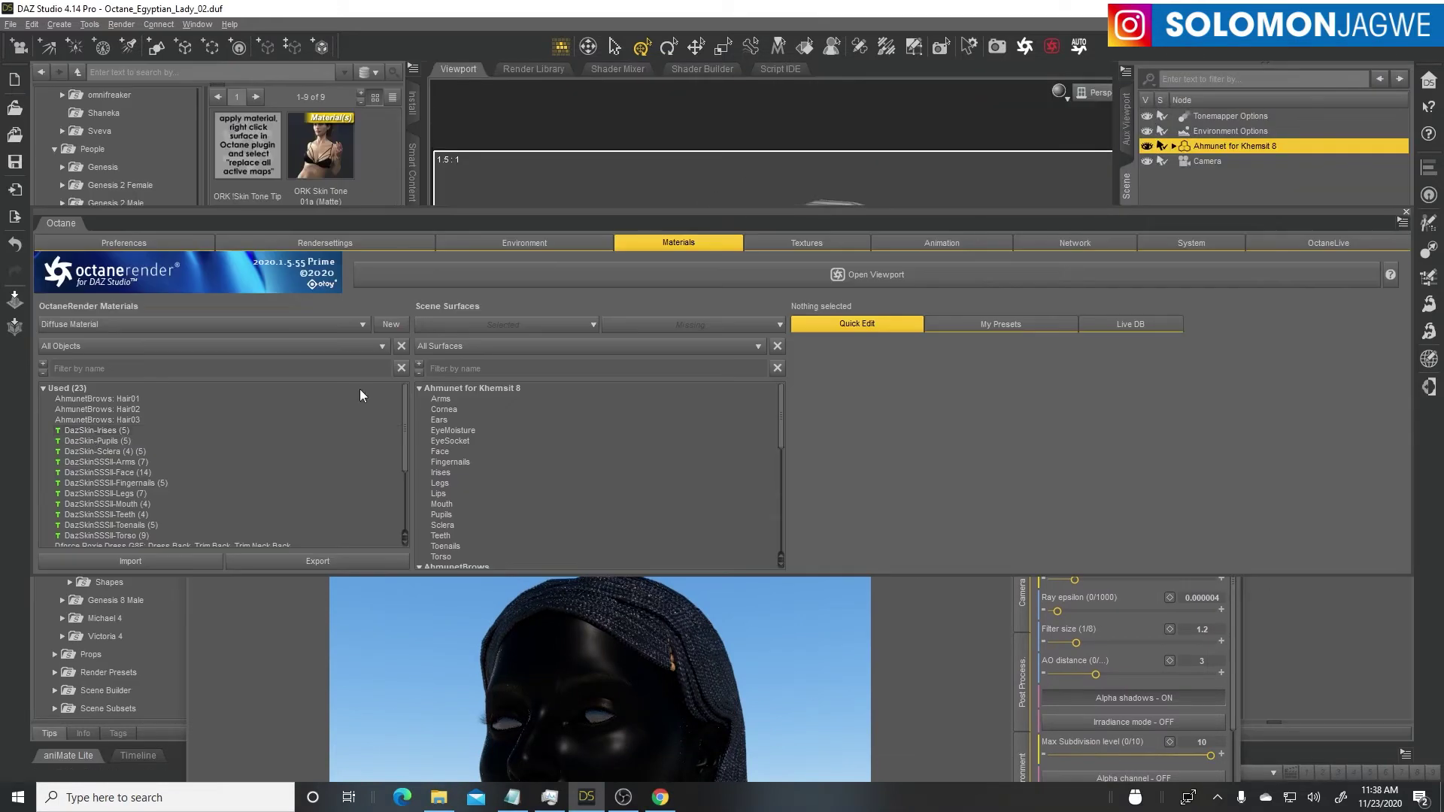
left_click_drag(33, 548, 673, 481)
left_click_drag(935, 216, 726, 100)
left_click_drag(1202, 460, 1256, 570)
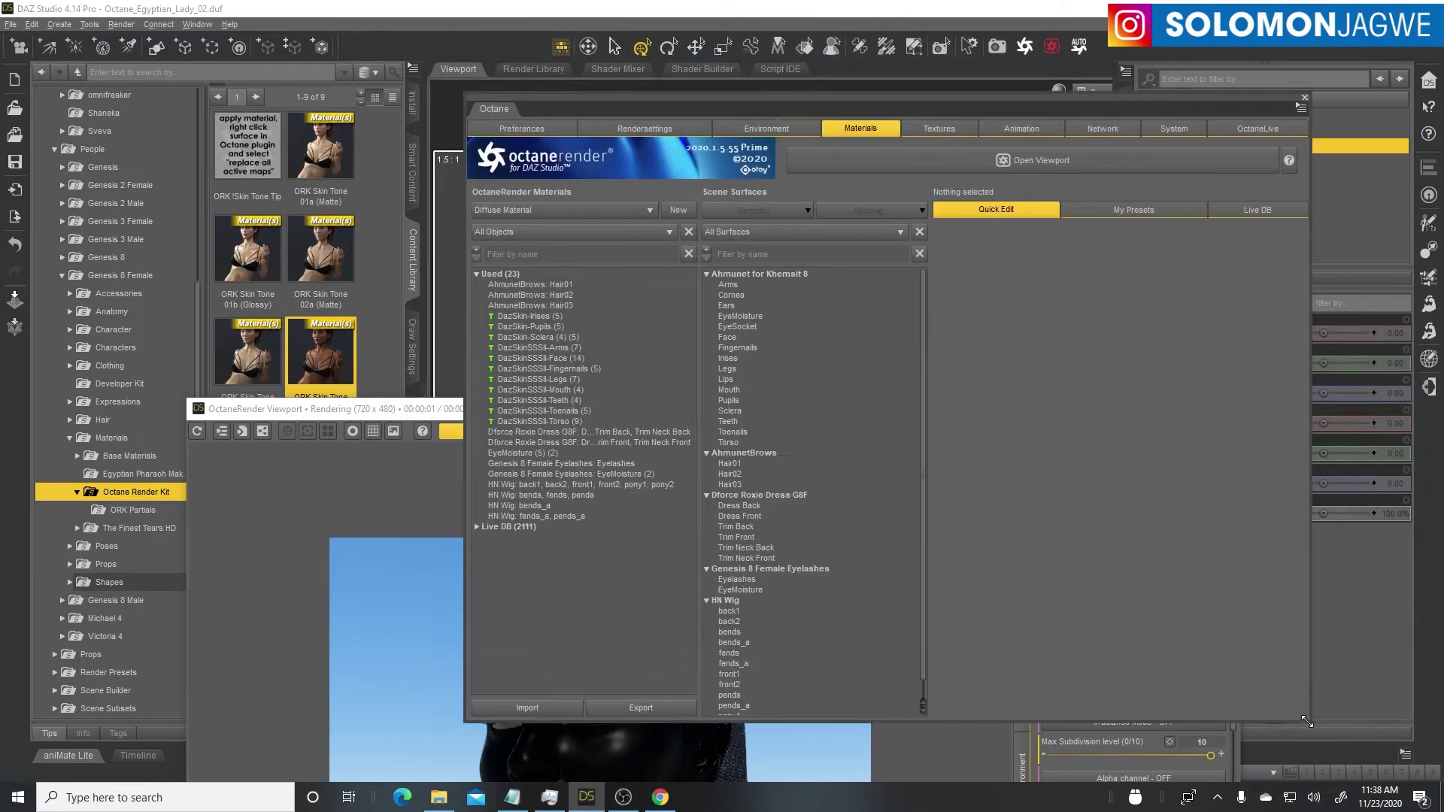
left_click_drag(1308, 722, 1307, 725)
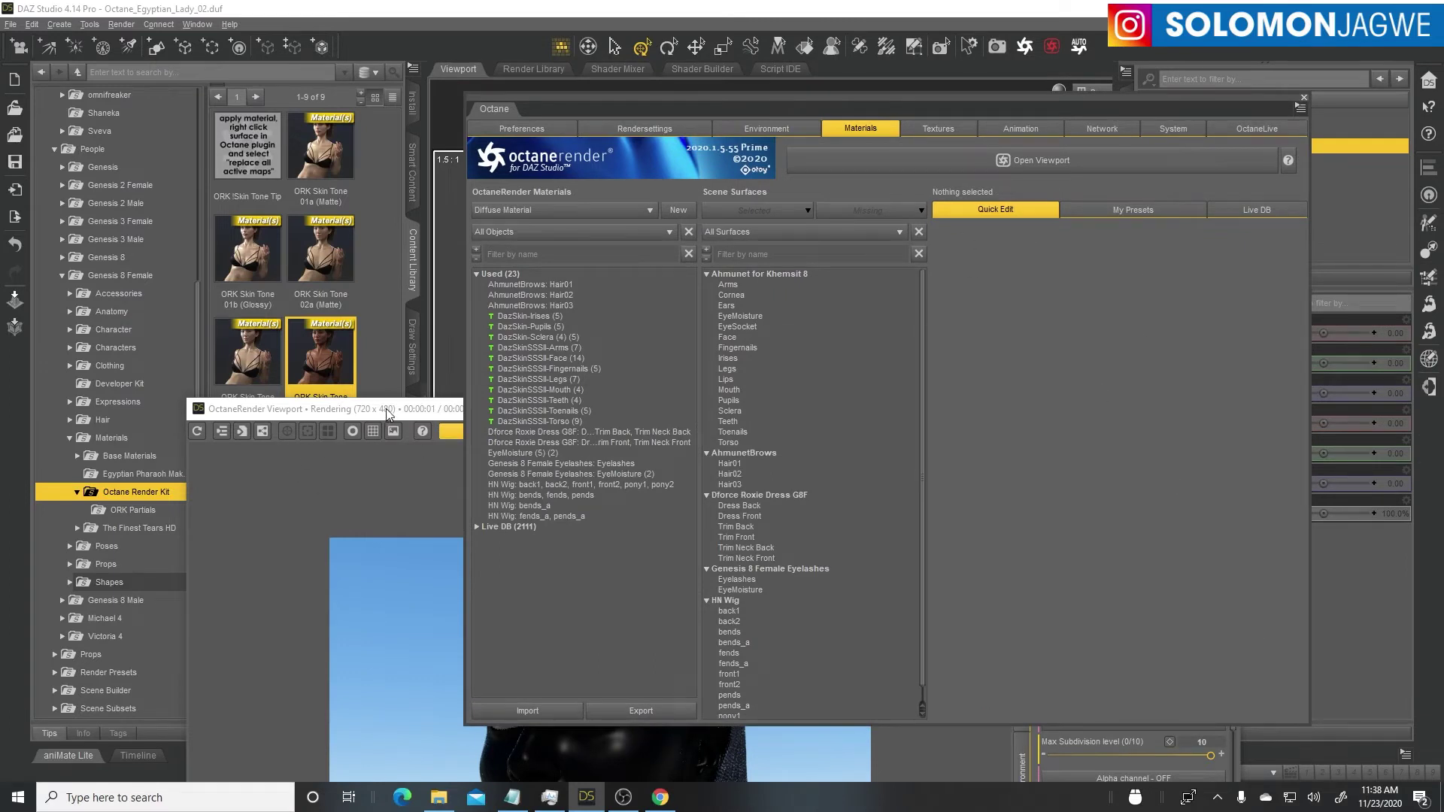
left_click_drag(386, 415, 280, 274)
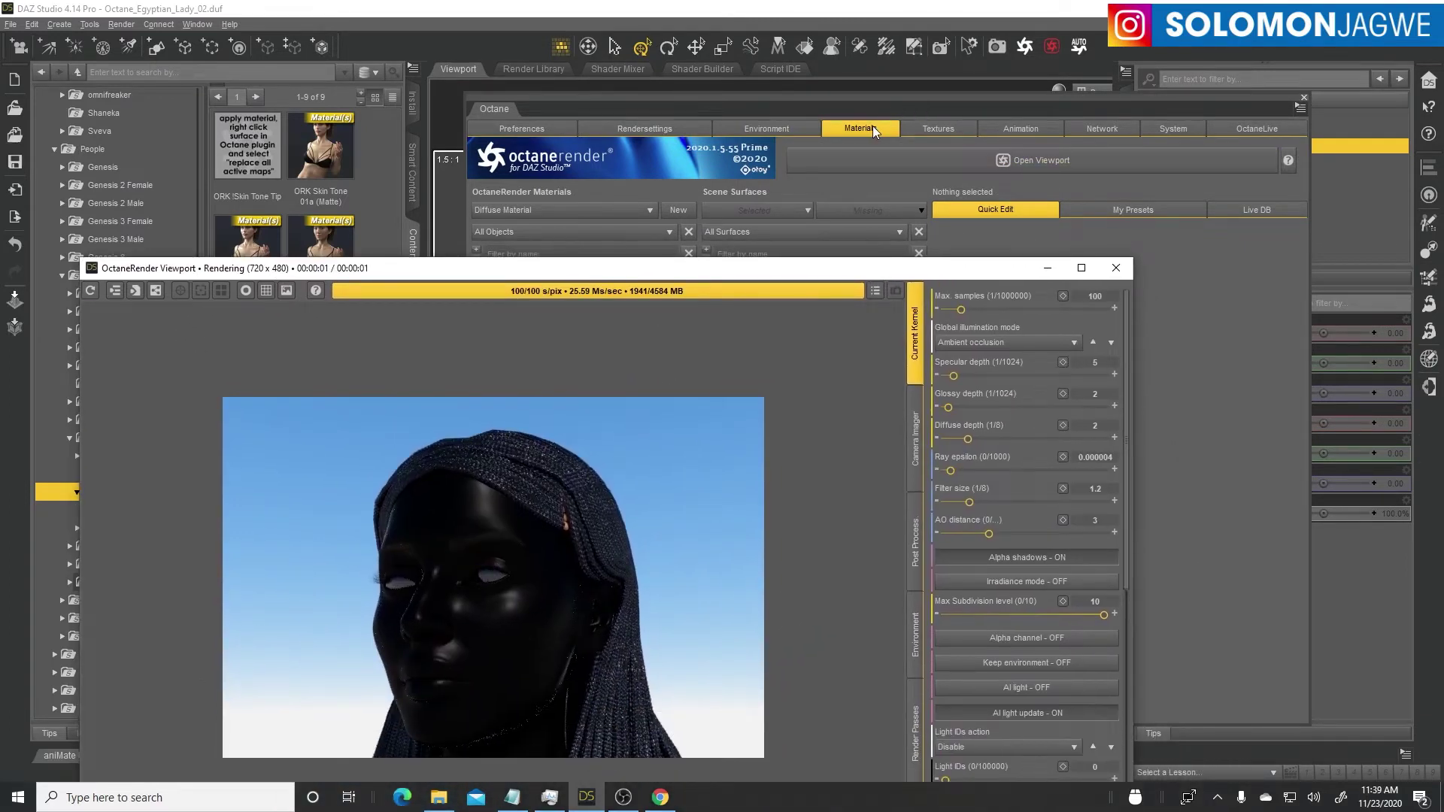
Step: Replace all active maps on the 16 Ahmunet for Khemsit 8 materials, giving lighter tanned skin
left_click(873, 125)
left_click(744, 274)
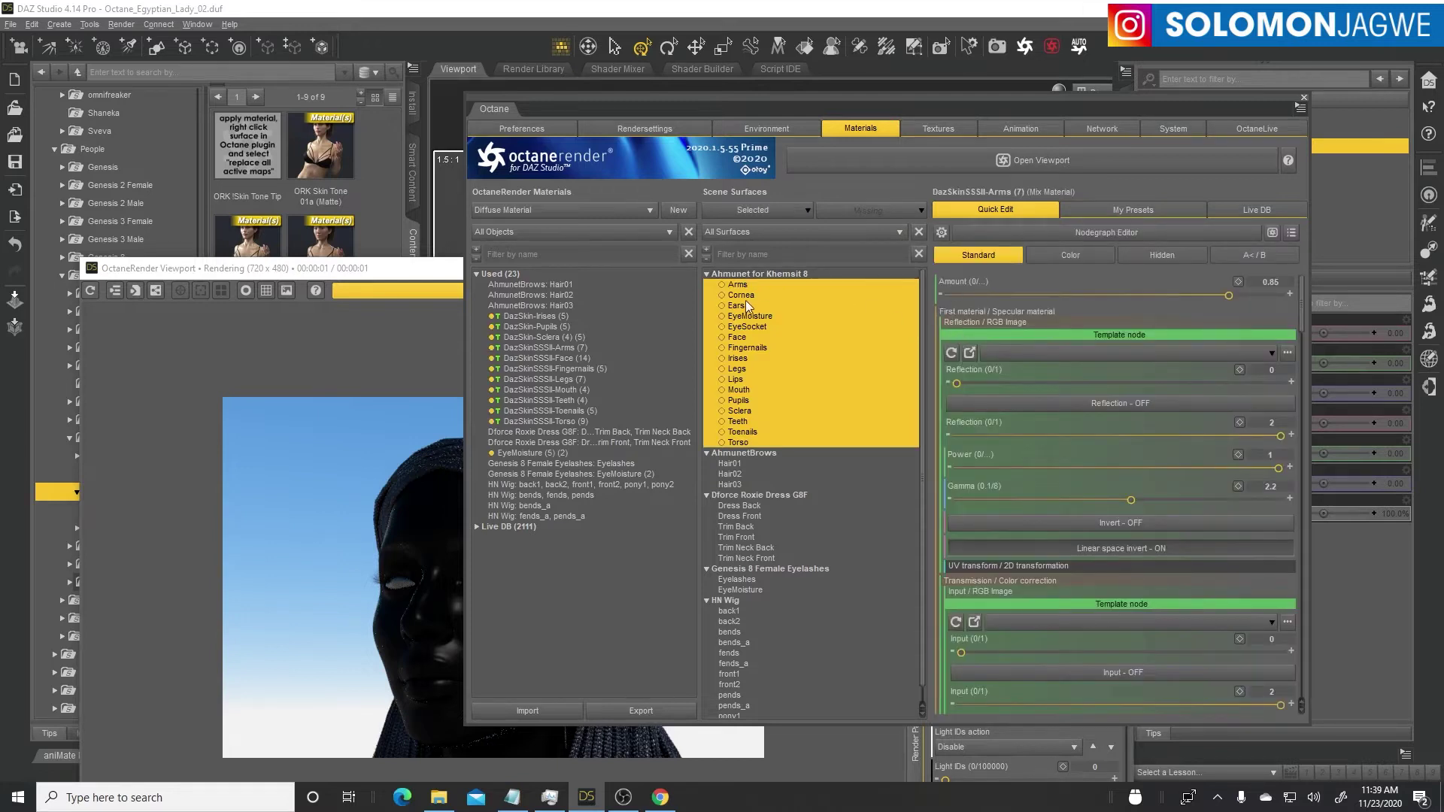
right_click(742, 295)
mouse_move(780, 327)
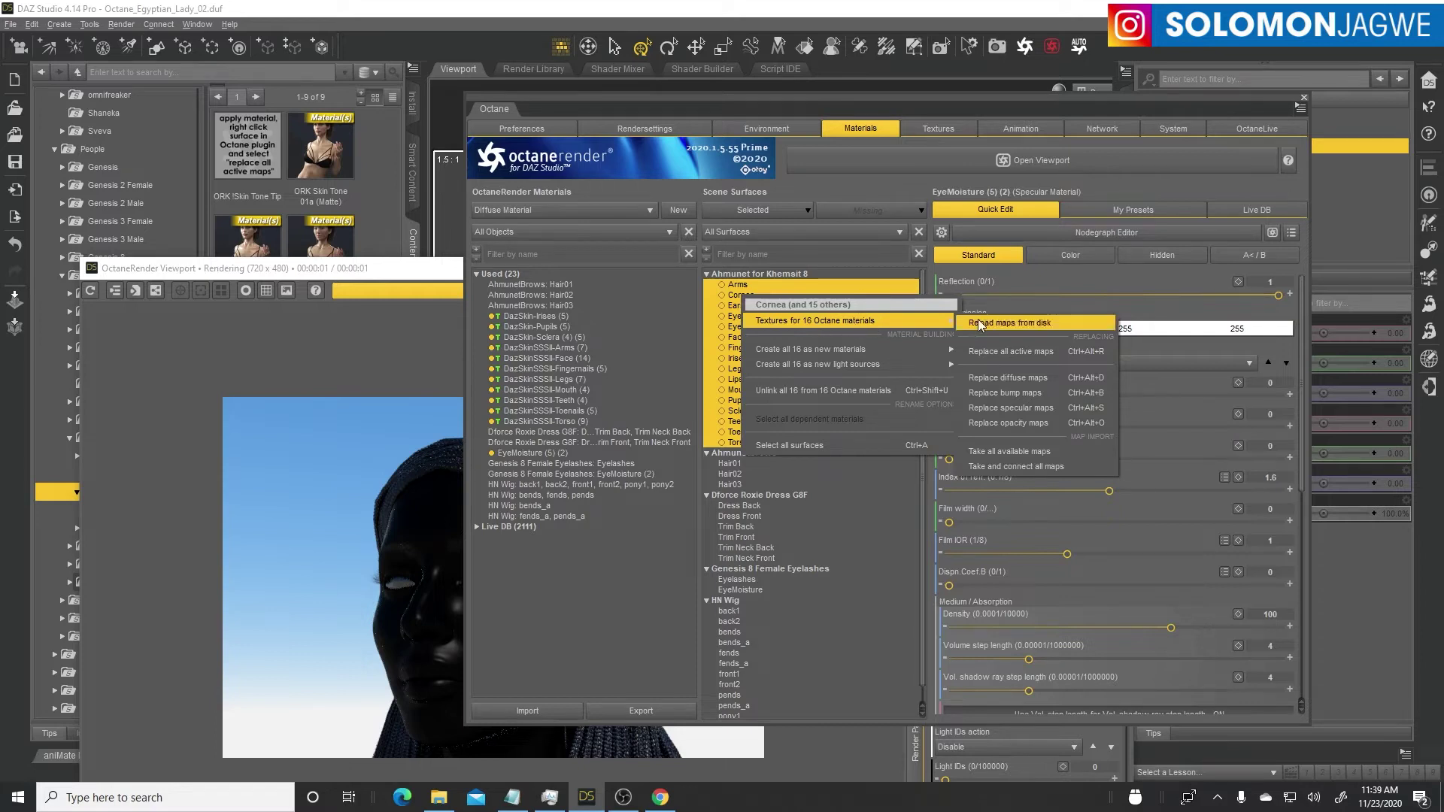
left_click(1018, 354)
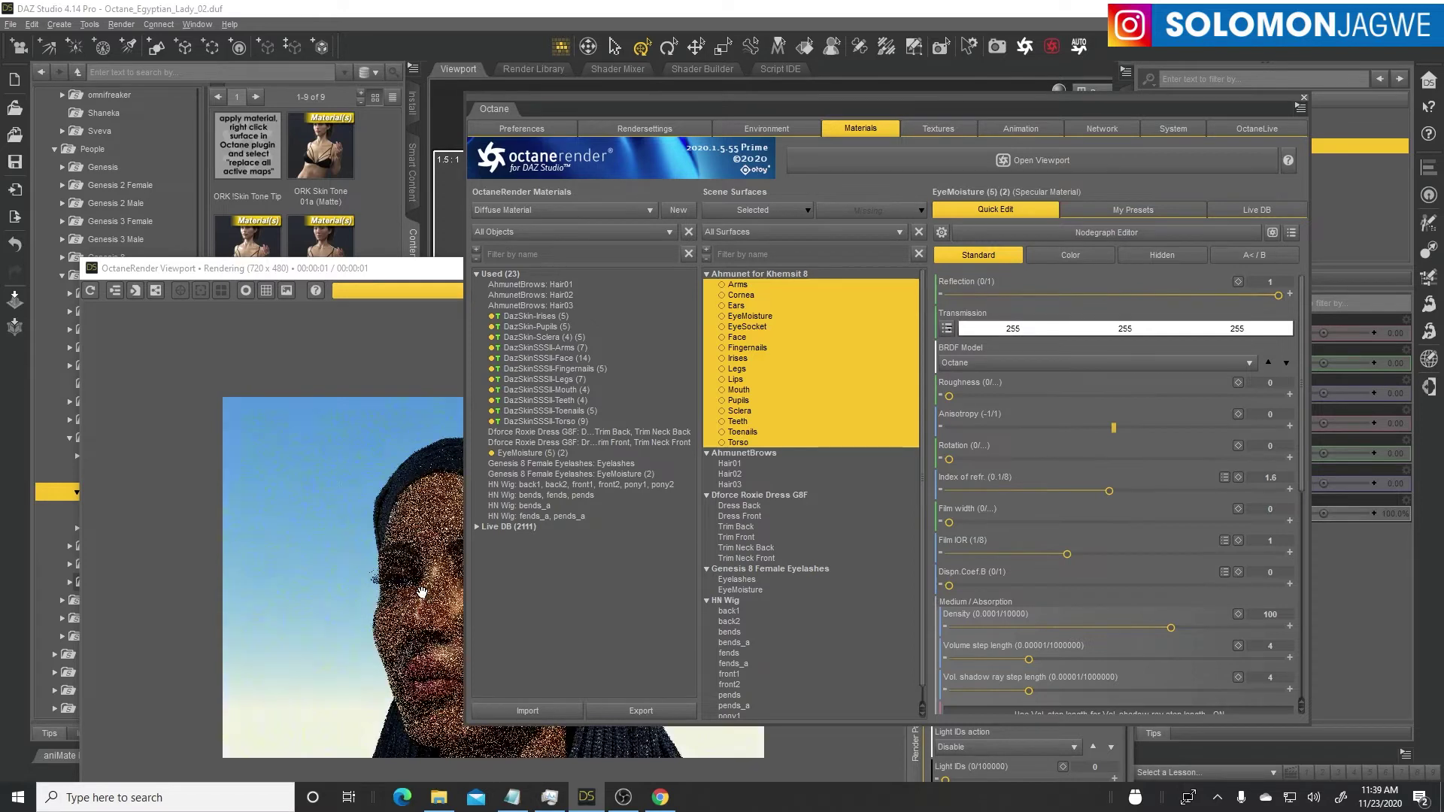
left_click_drag(433, 276, 465, 149)
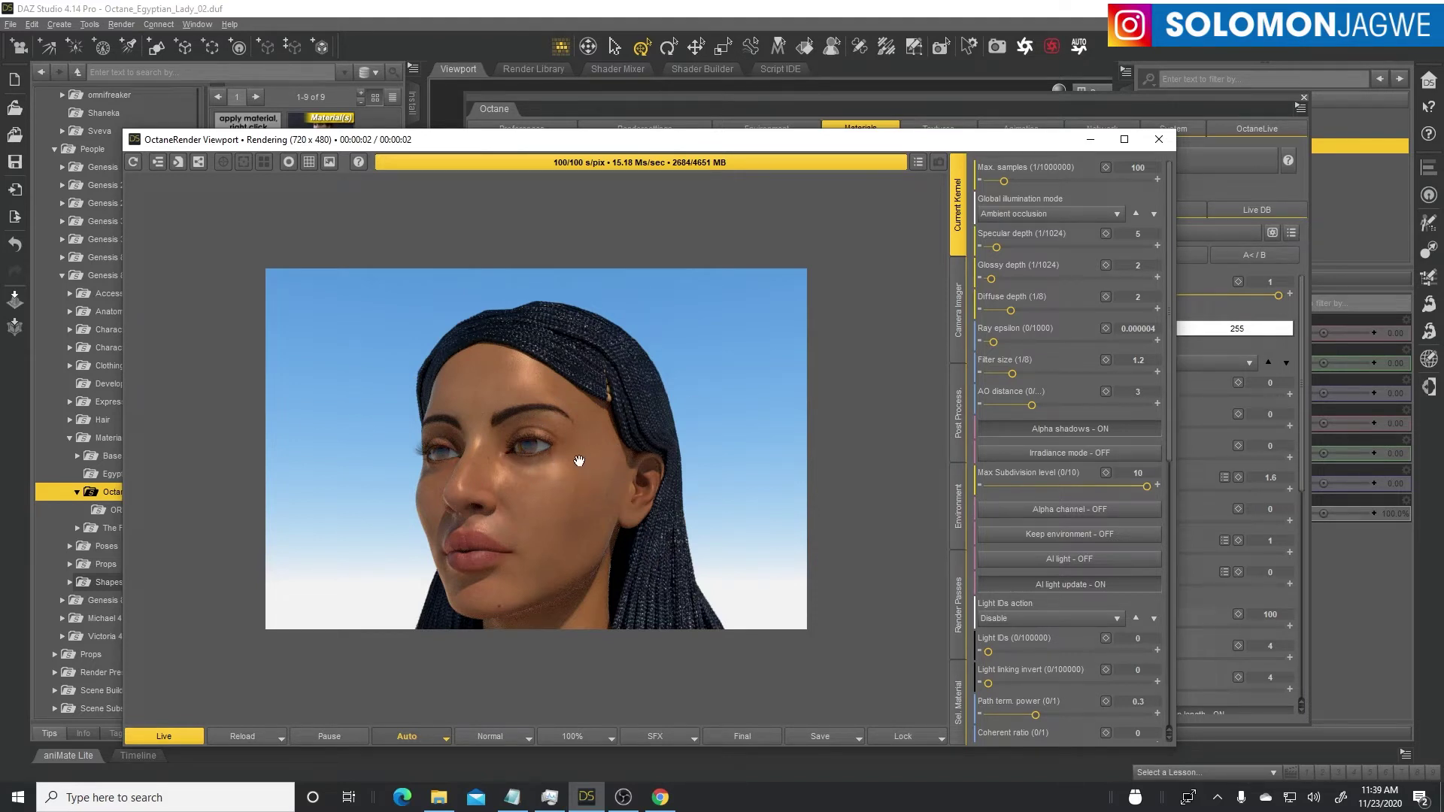
Step: Zoom the render onto the eye and rearrange the render preview and Octane windows
left_click_drag(741, 143, 611, 352)
left_click_drag(822, 95, 1032, 115)
scroll(615, 310, "up", 10)
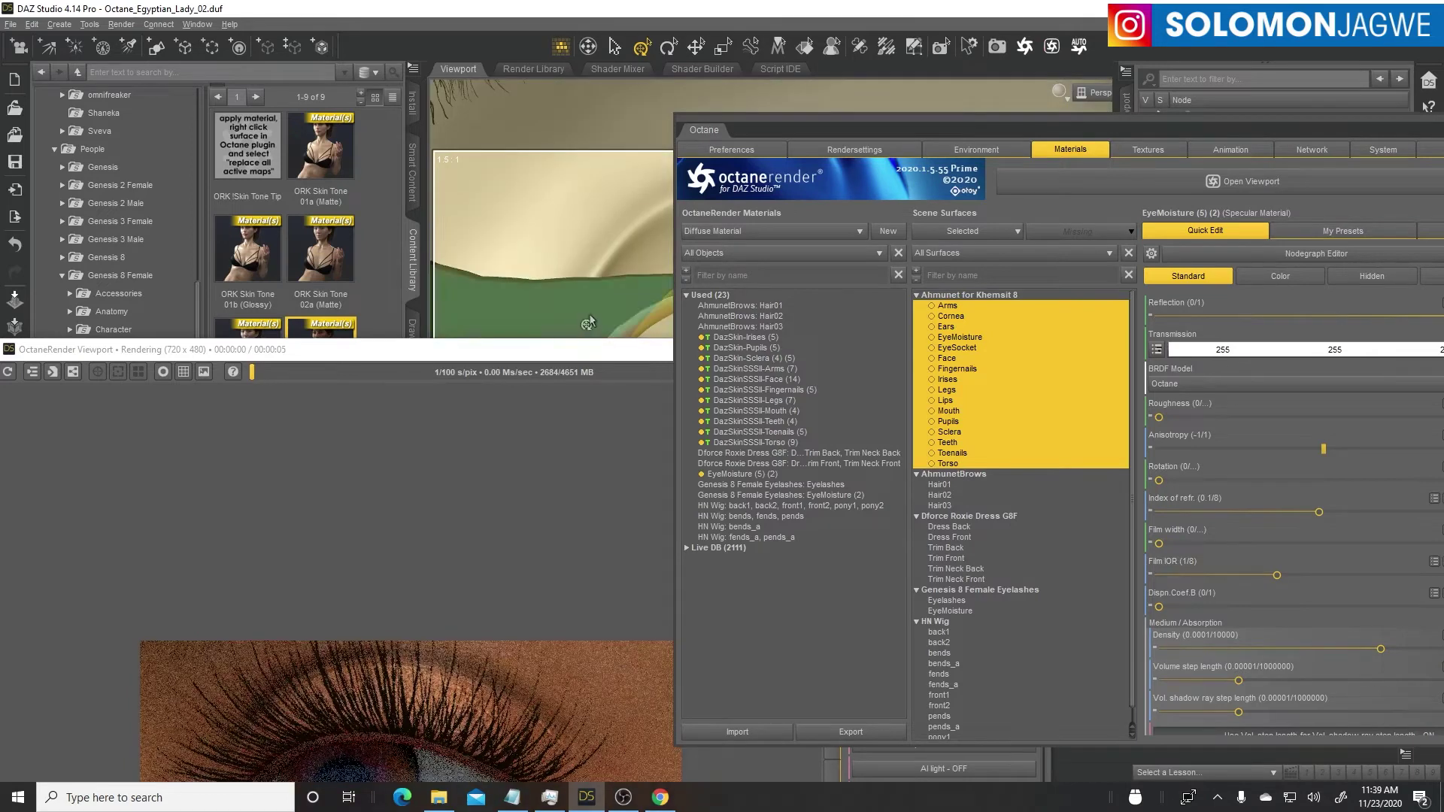
left_click_drag(565, 349, 694, 53)
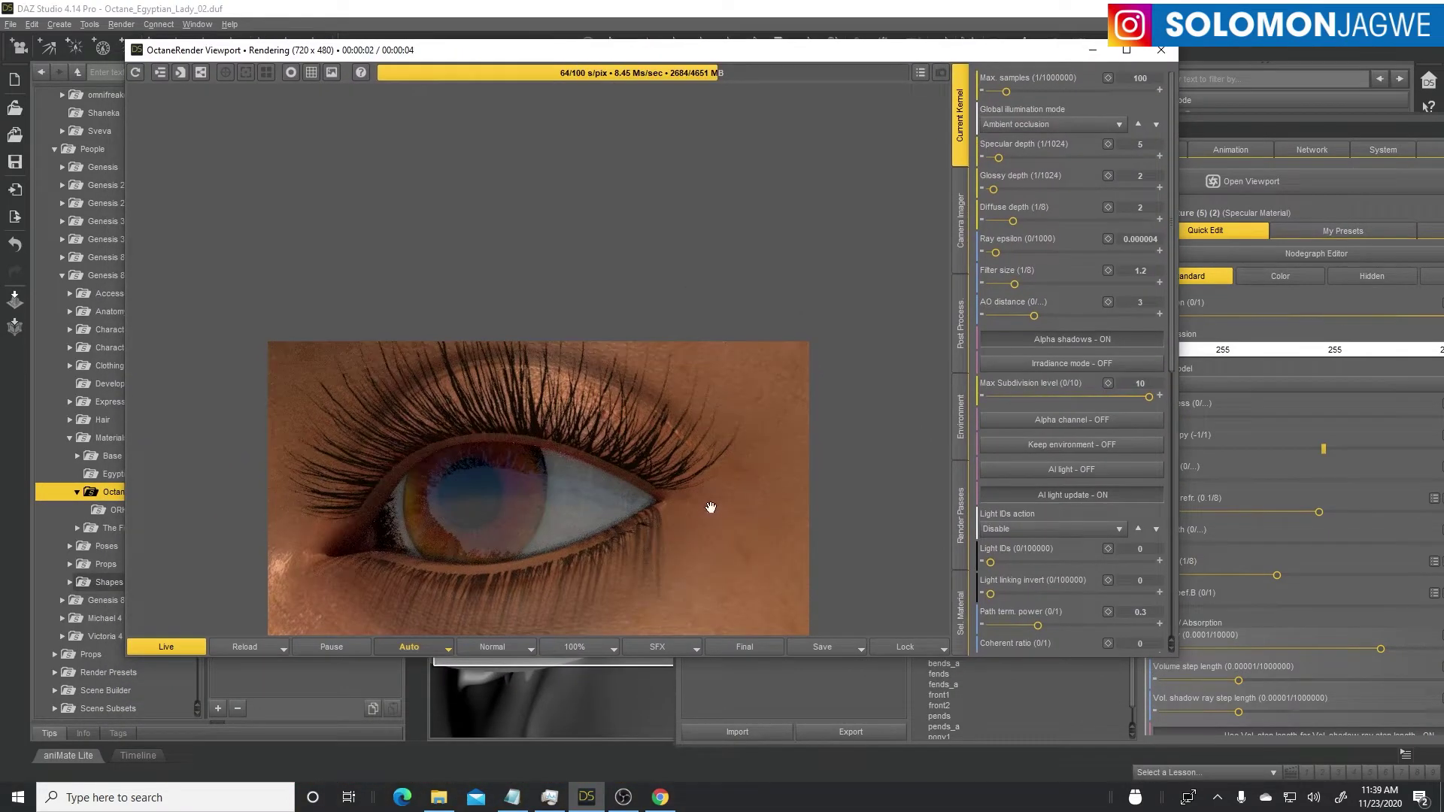
left_click_drag(781, 54, 680, 166)
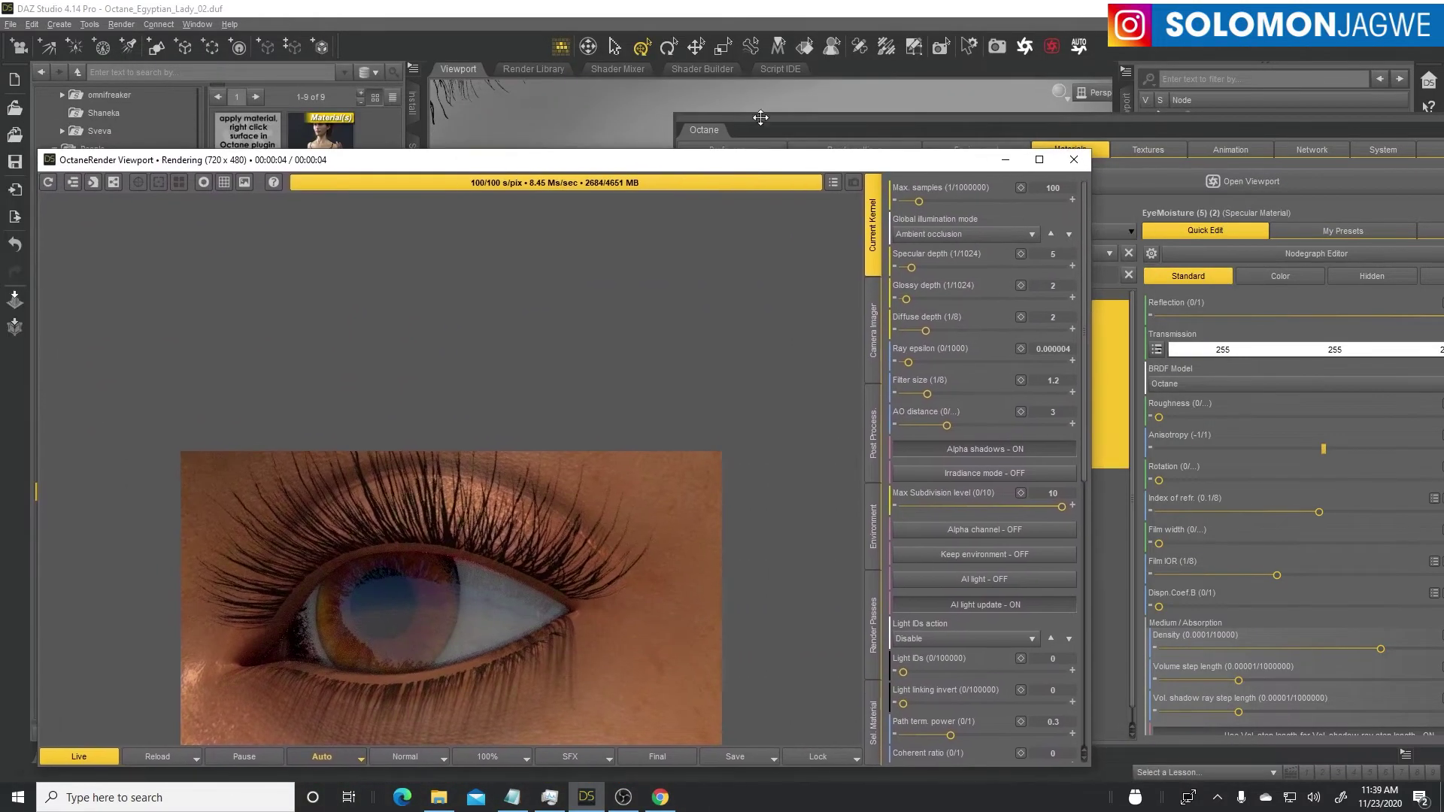
left_click(739, 139)
Step: Show the Octane plugin Preferences page, arranged over the render preview
left_click(739, 151)
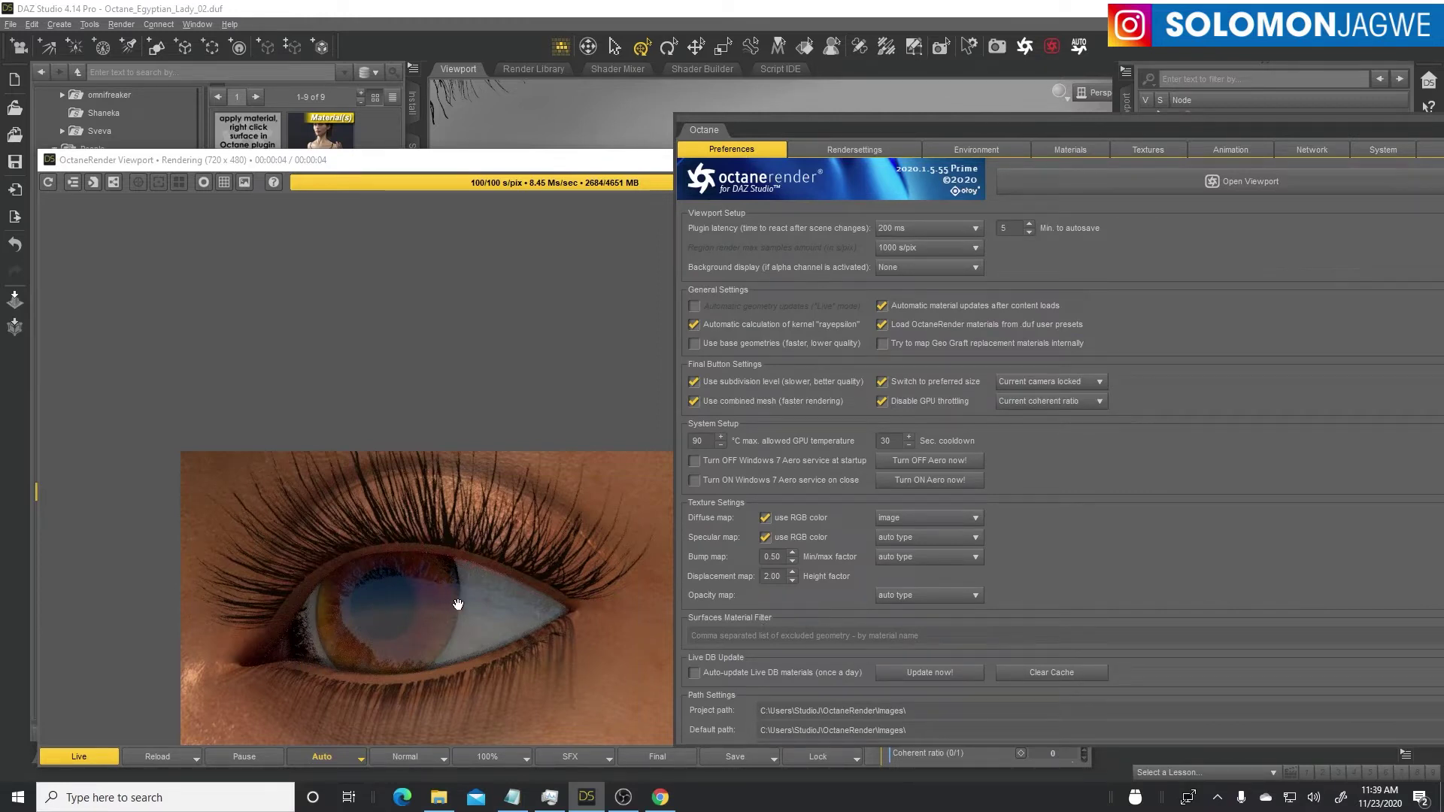
left_click_drag(593, 159, 729, 101)
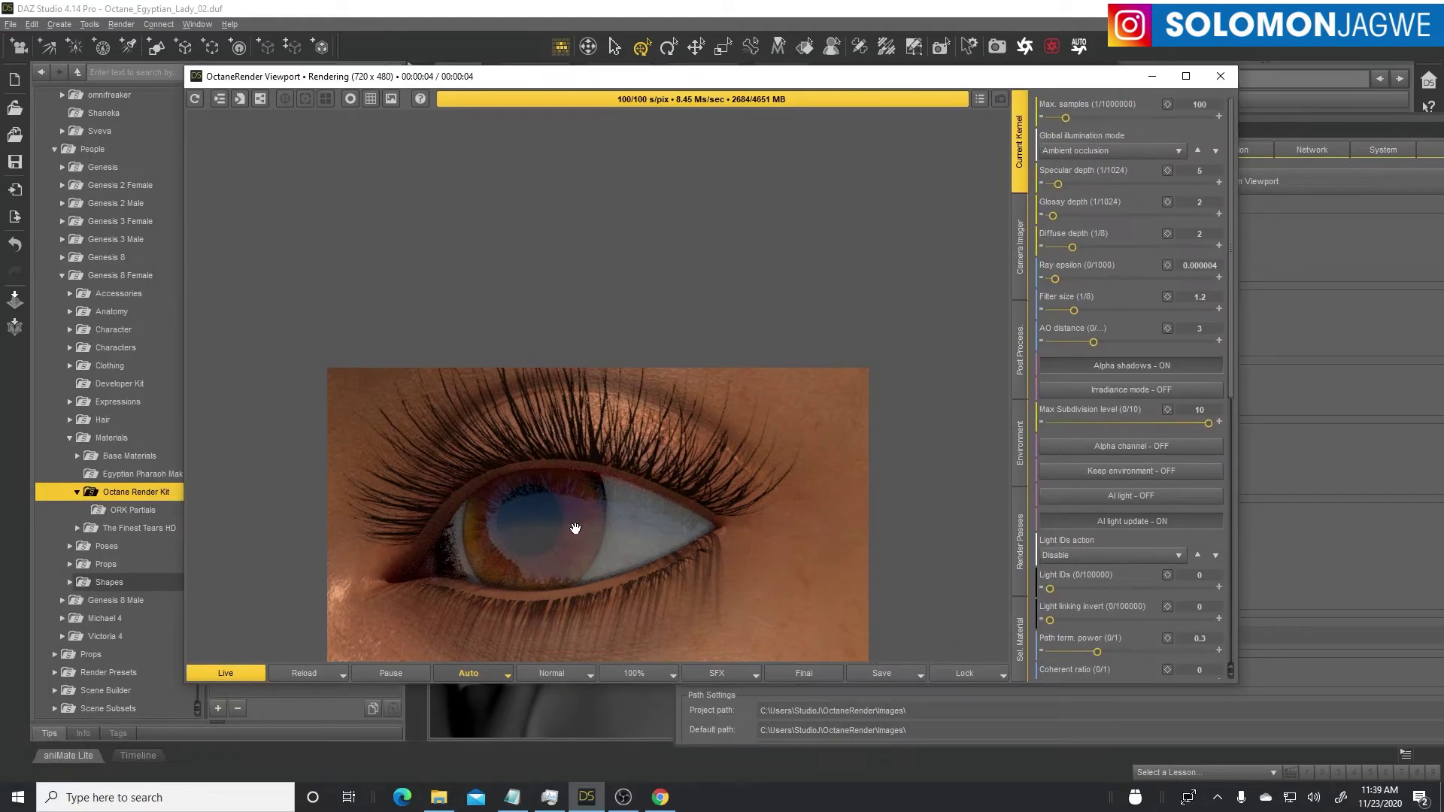
left_click_drag(850, 76, 760, 123)
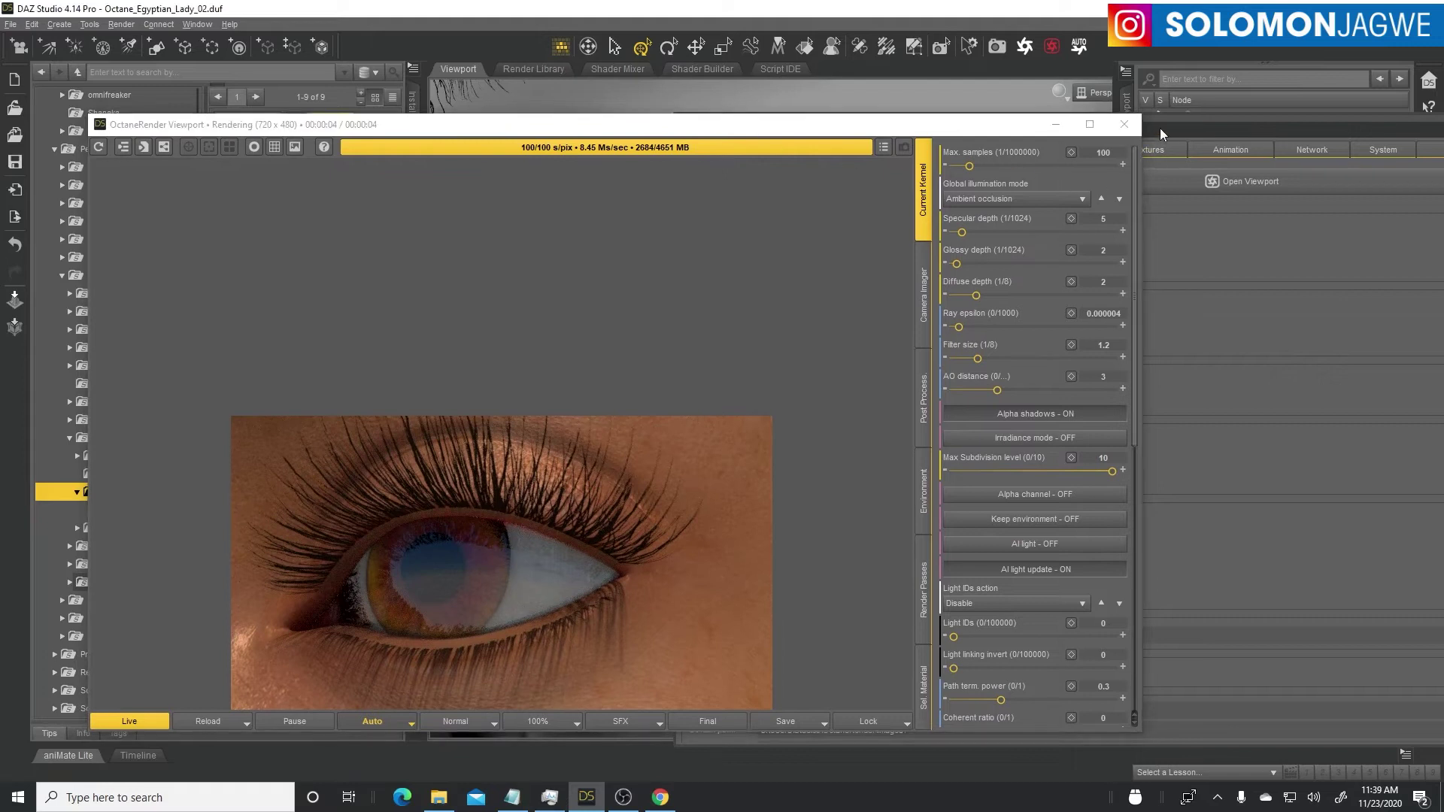
left_click(1160, 128)
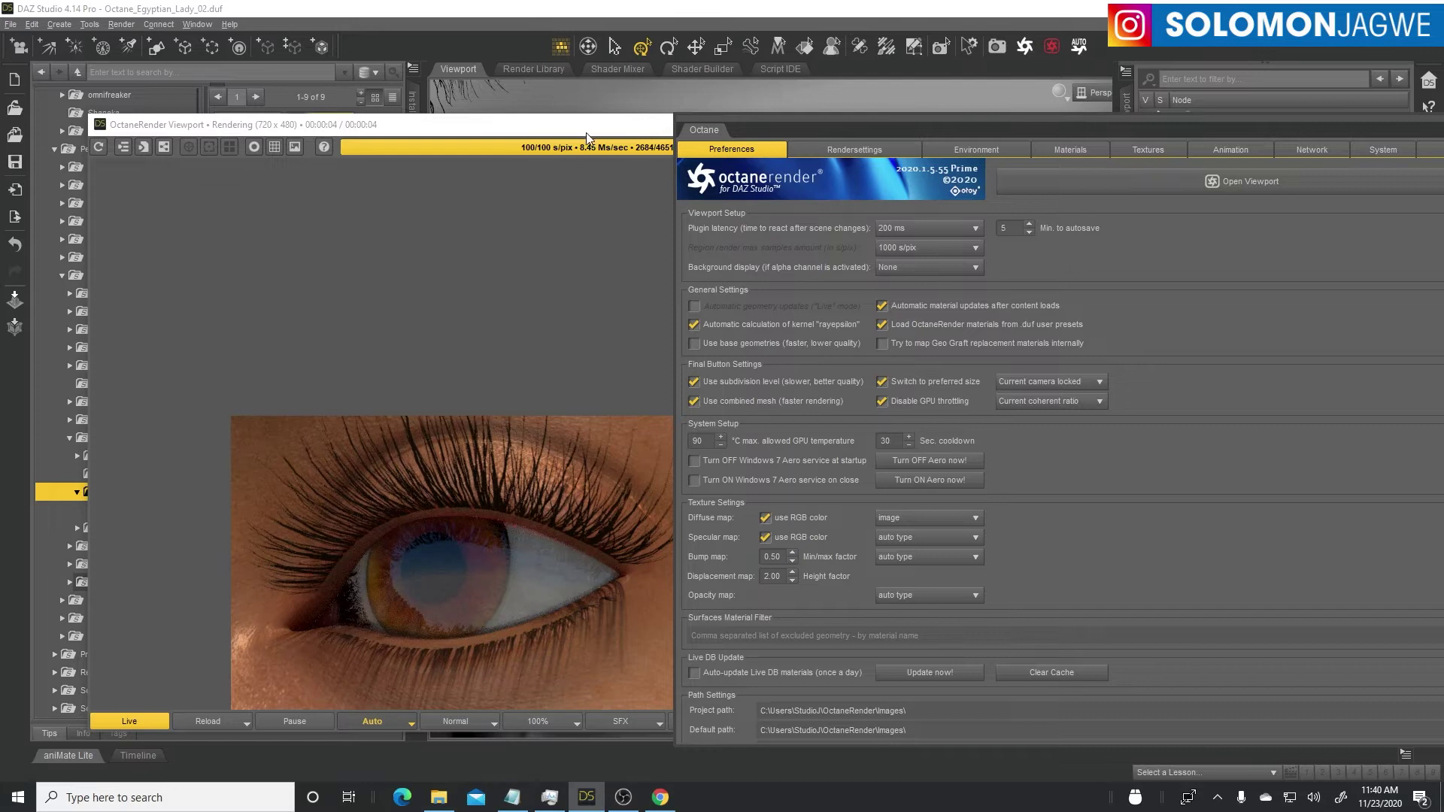
left_click_drag(585, 132, 545, 114)
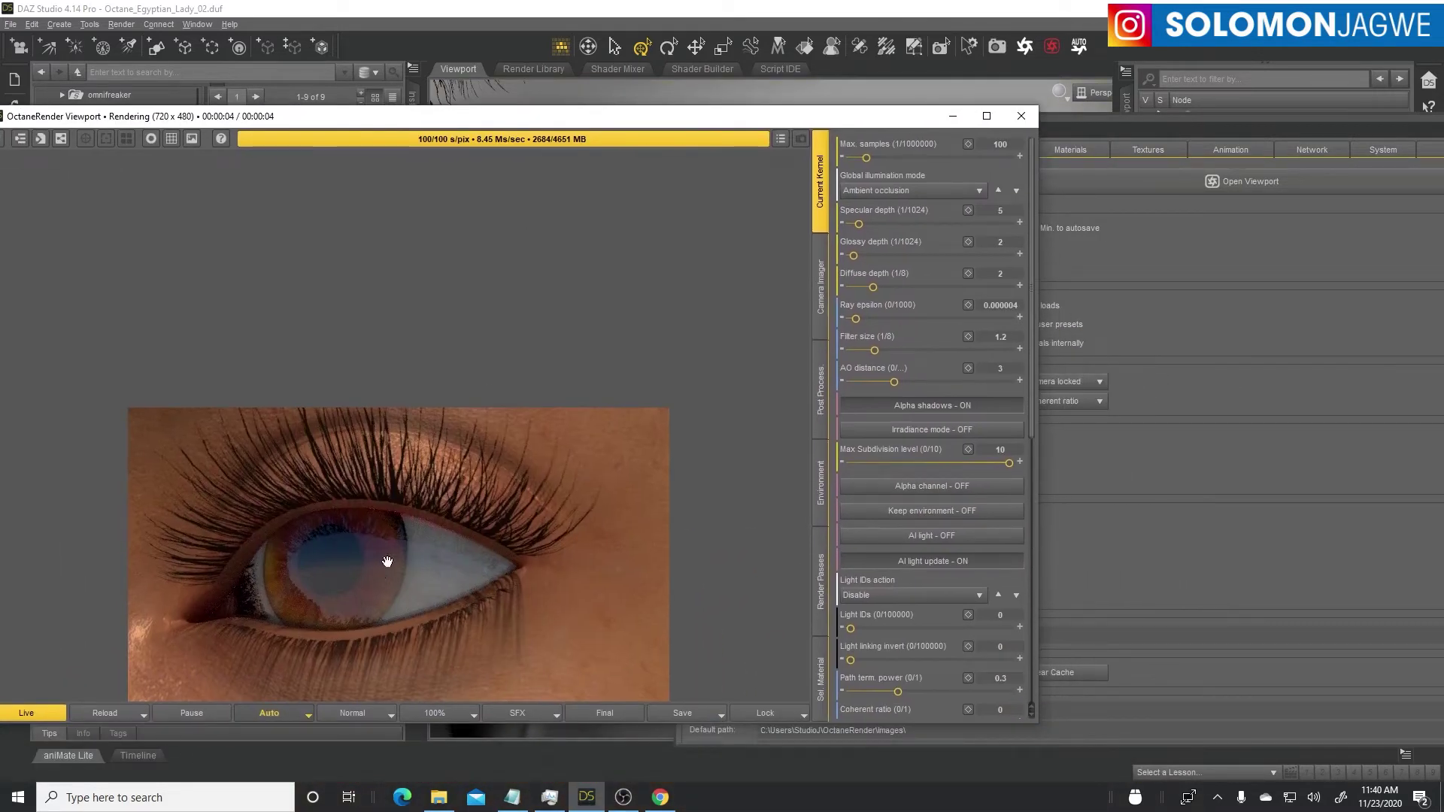
left_click_drag(663, 124, 643, 196)
left_click_drag(1042, 119, 799, 83)
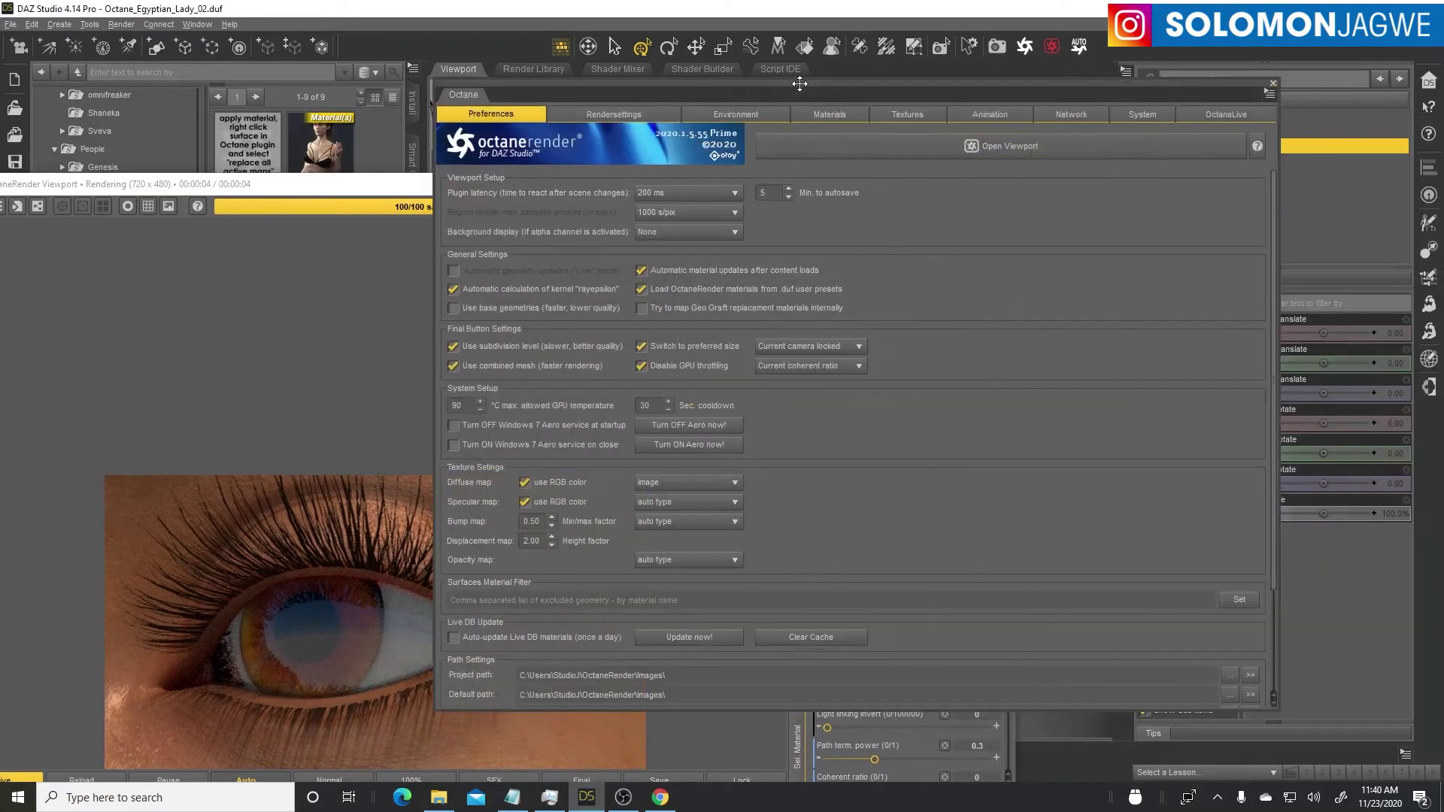
Step: Open the node graph for the EyeMoisture material from Octane's Materials page
left_click(752, 114)
left_click(823, 114)
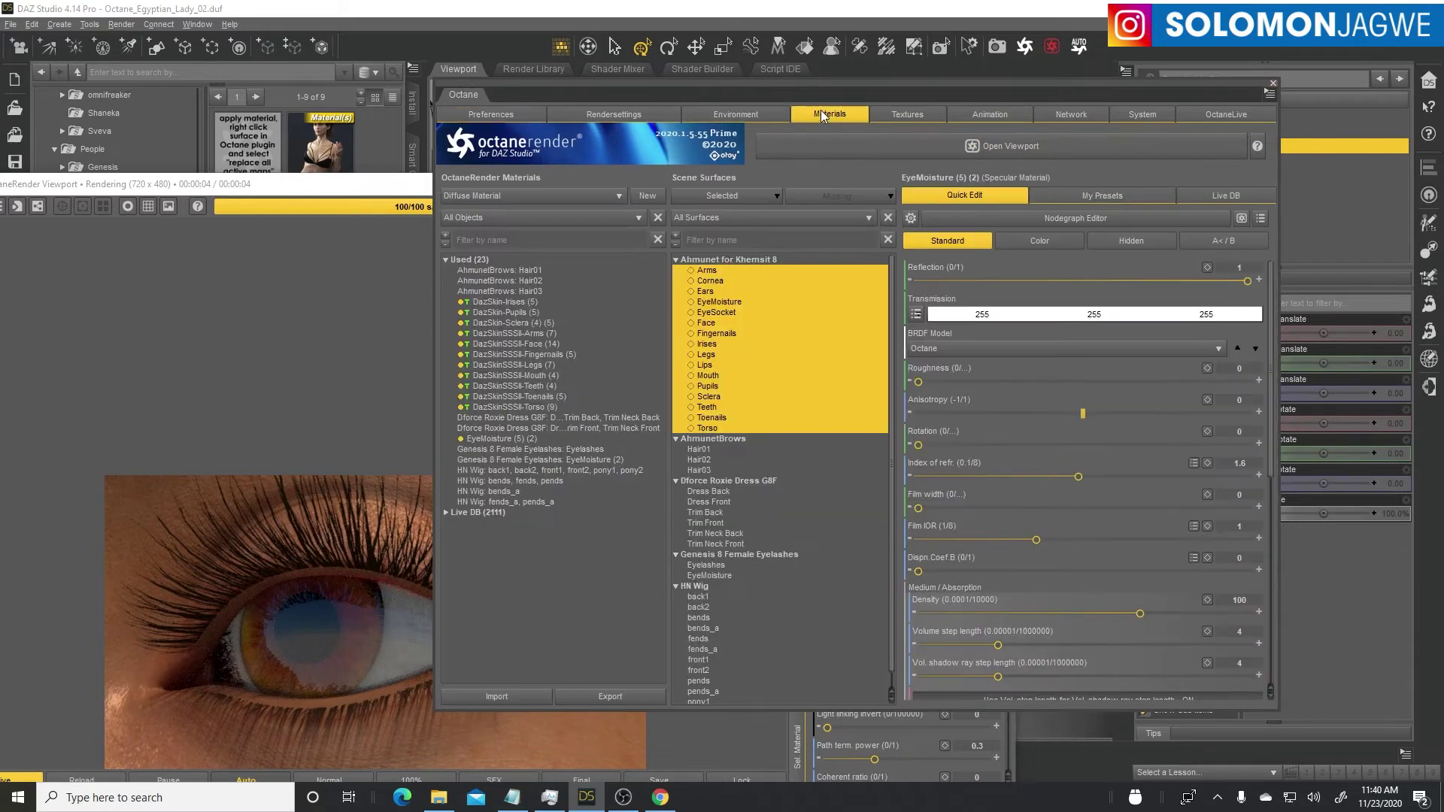
left_click(1086, 223)
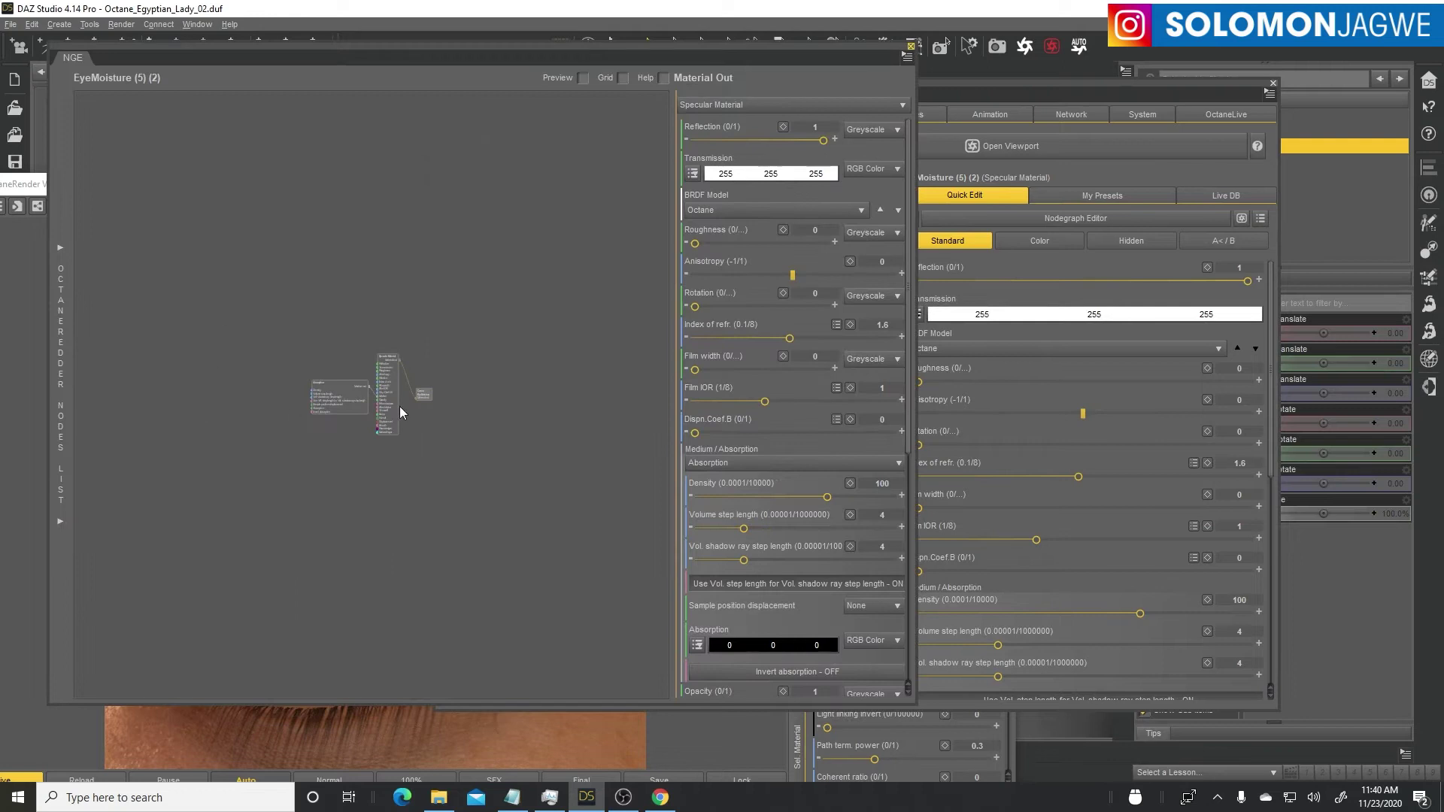
Step: Inspect the Specular Material and Absorption nodes, then return to the Octane Materials page
left_click(392, 404)
left_click(365, 404)
left_click(391, 394)
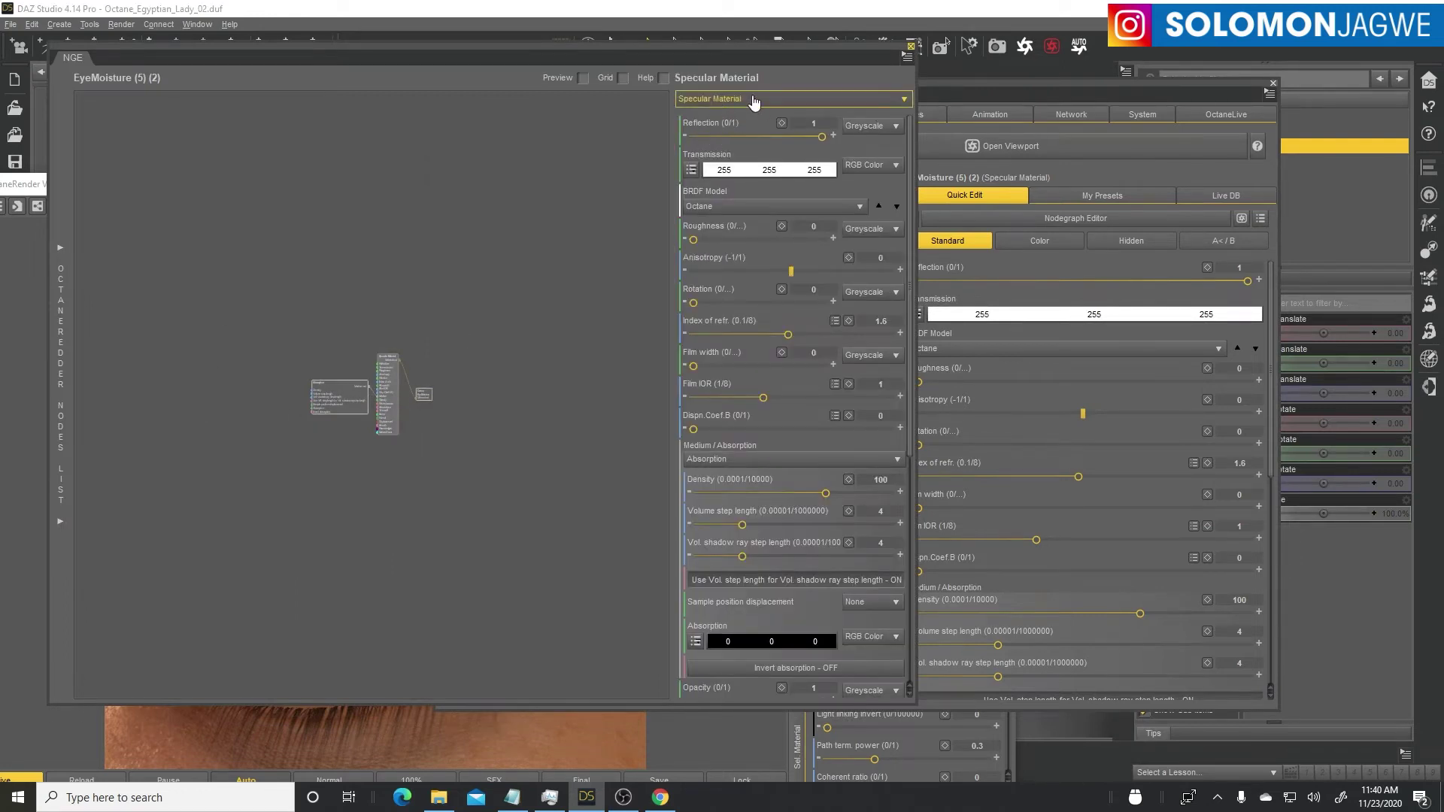
left_click(335, 396)
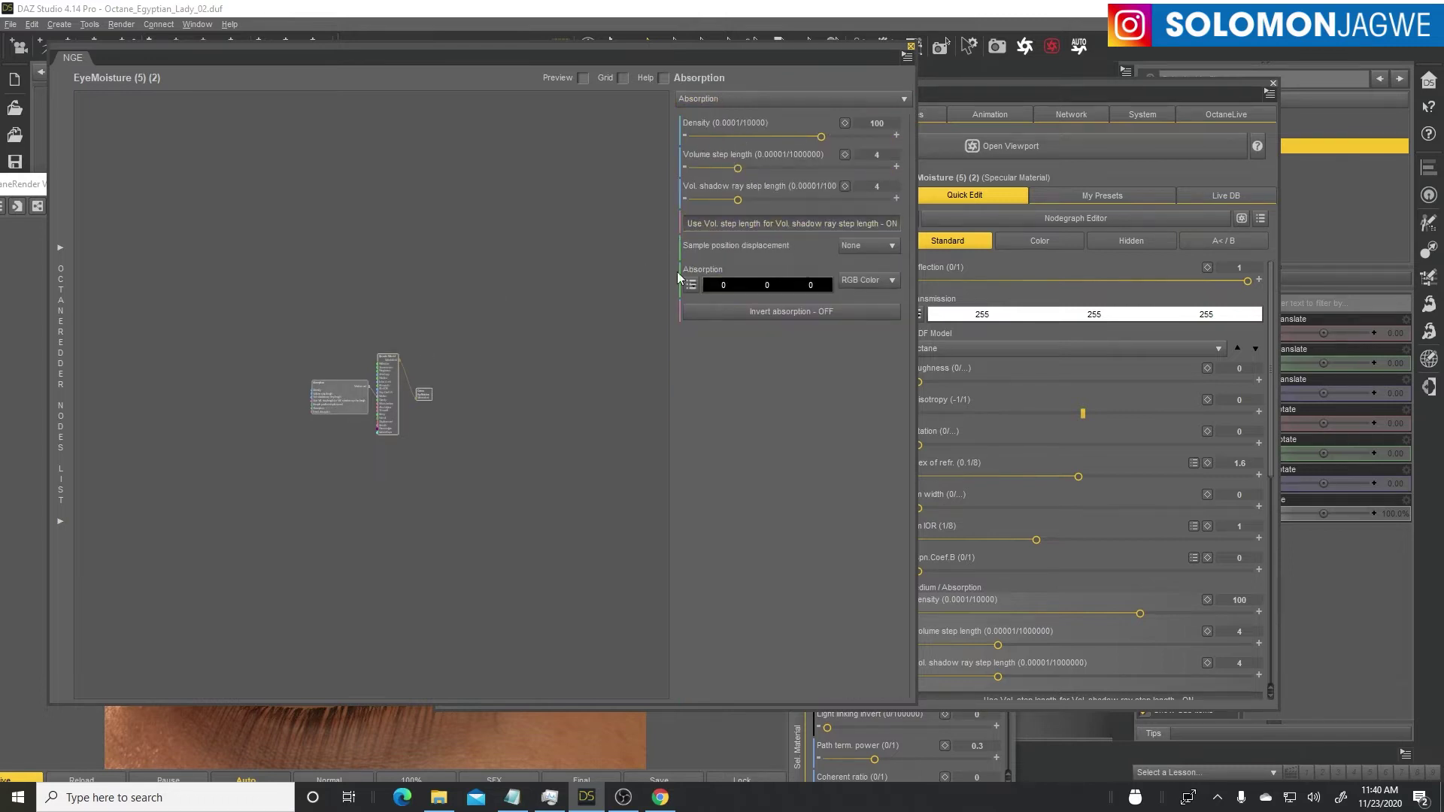
left_click(1221, 113)
left_click(829, 116)
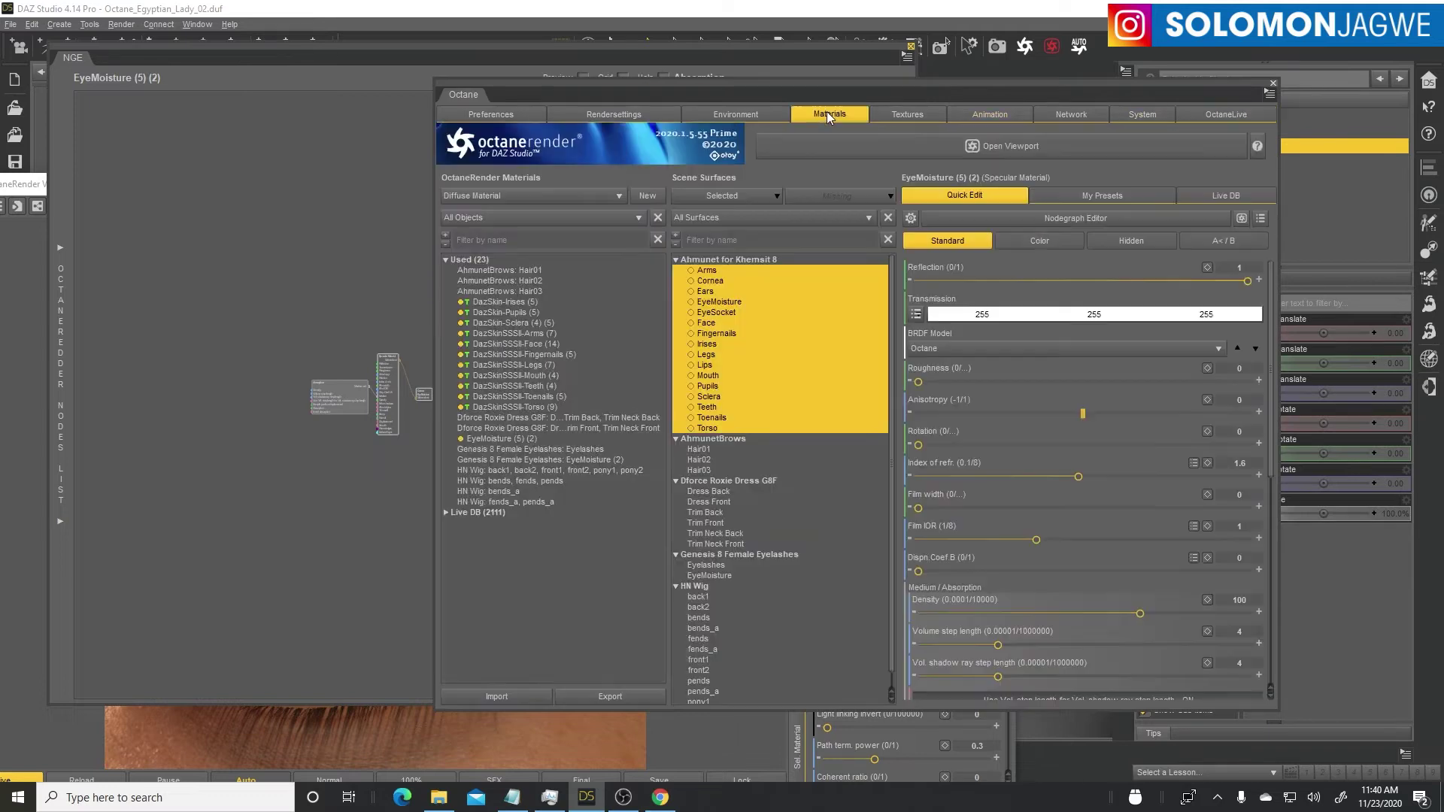
Step: Search the Live DB for 'corne' materials with the Cornea surface selected
left_click(1240, 198)
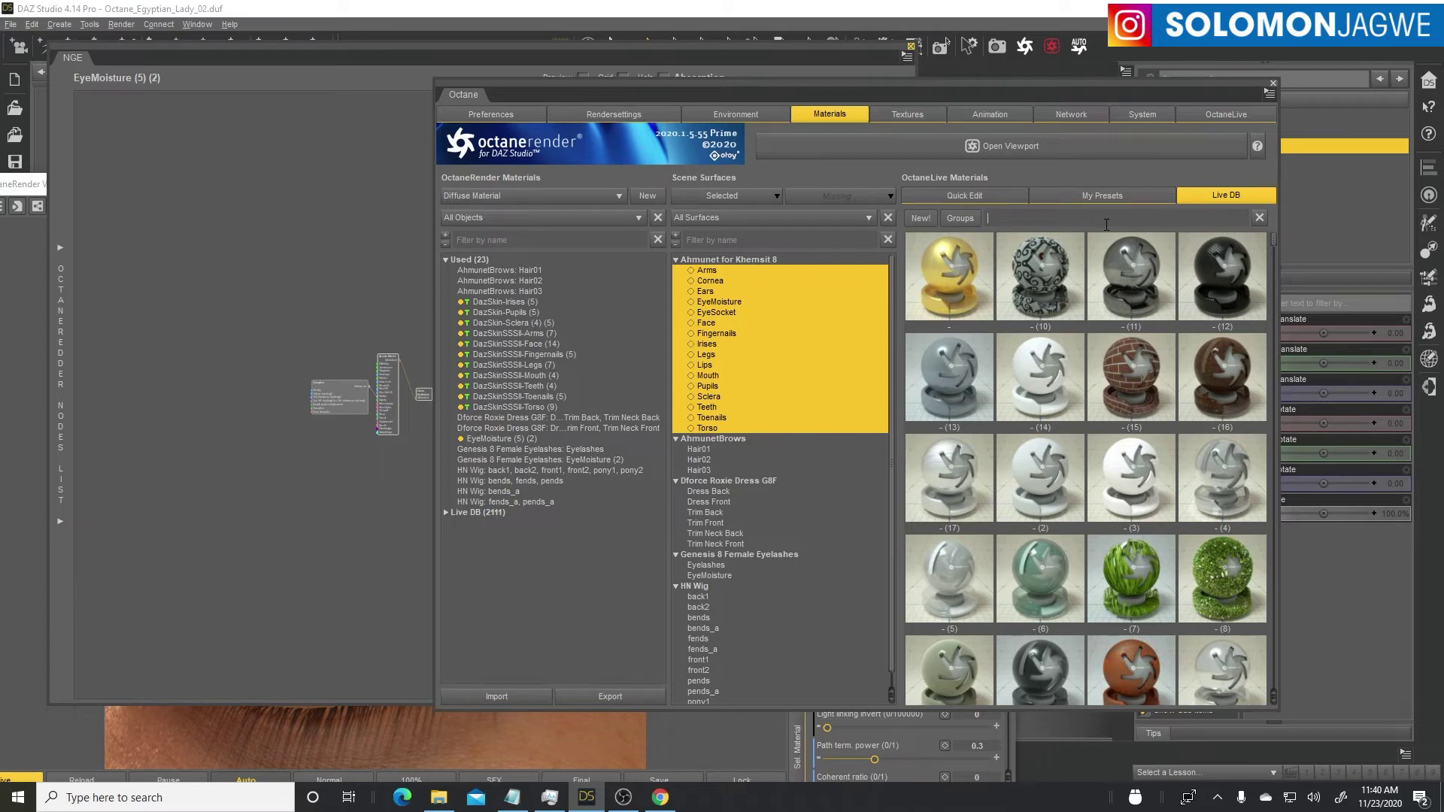
type("cornea")
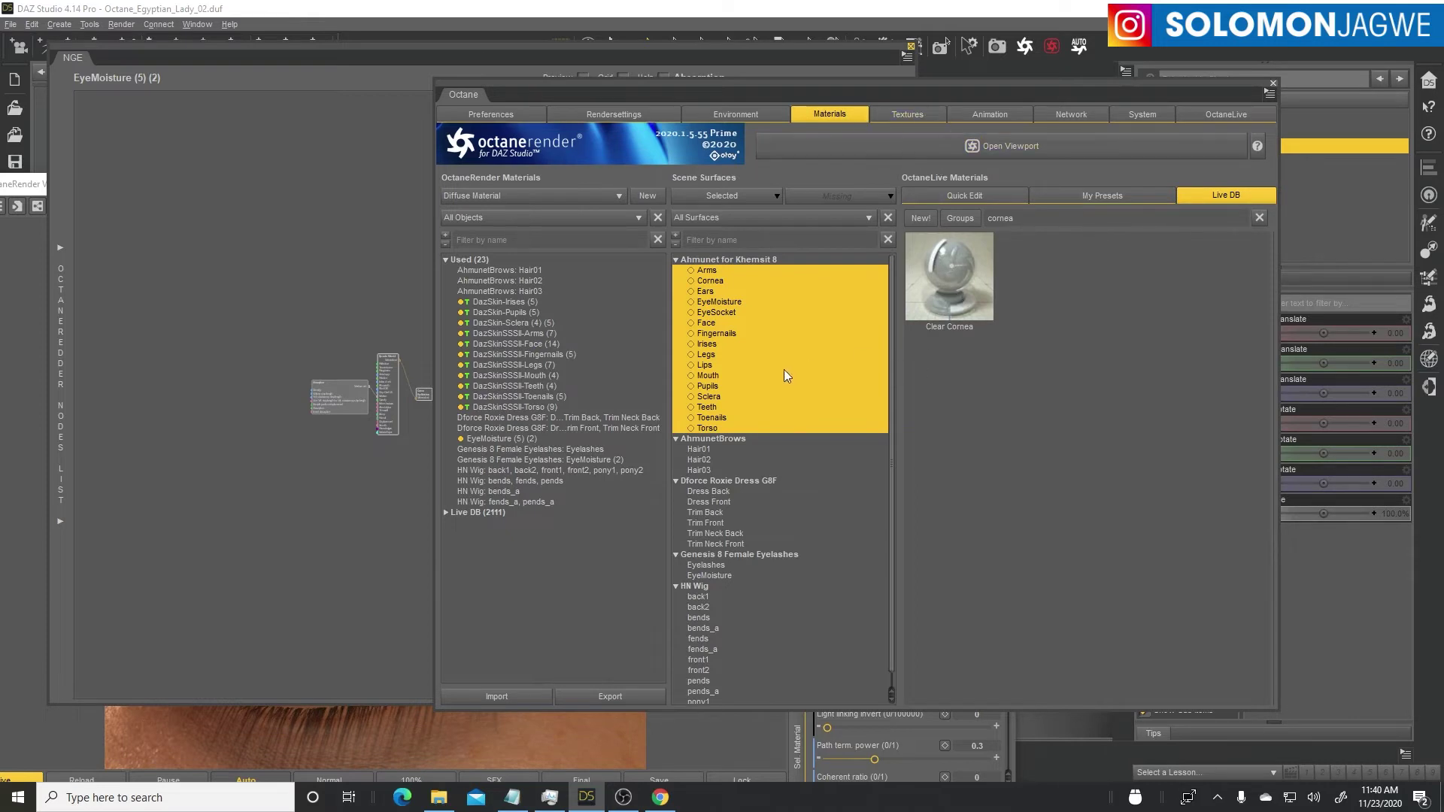
left_click(834, 503)
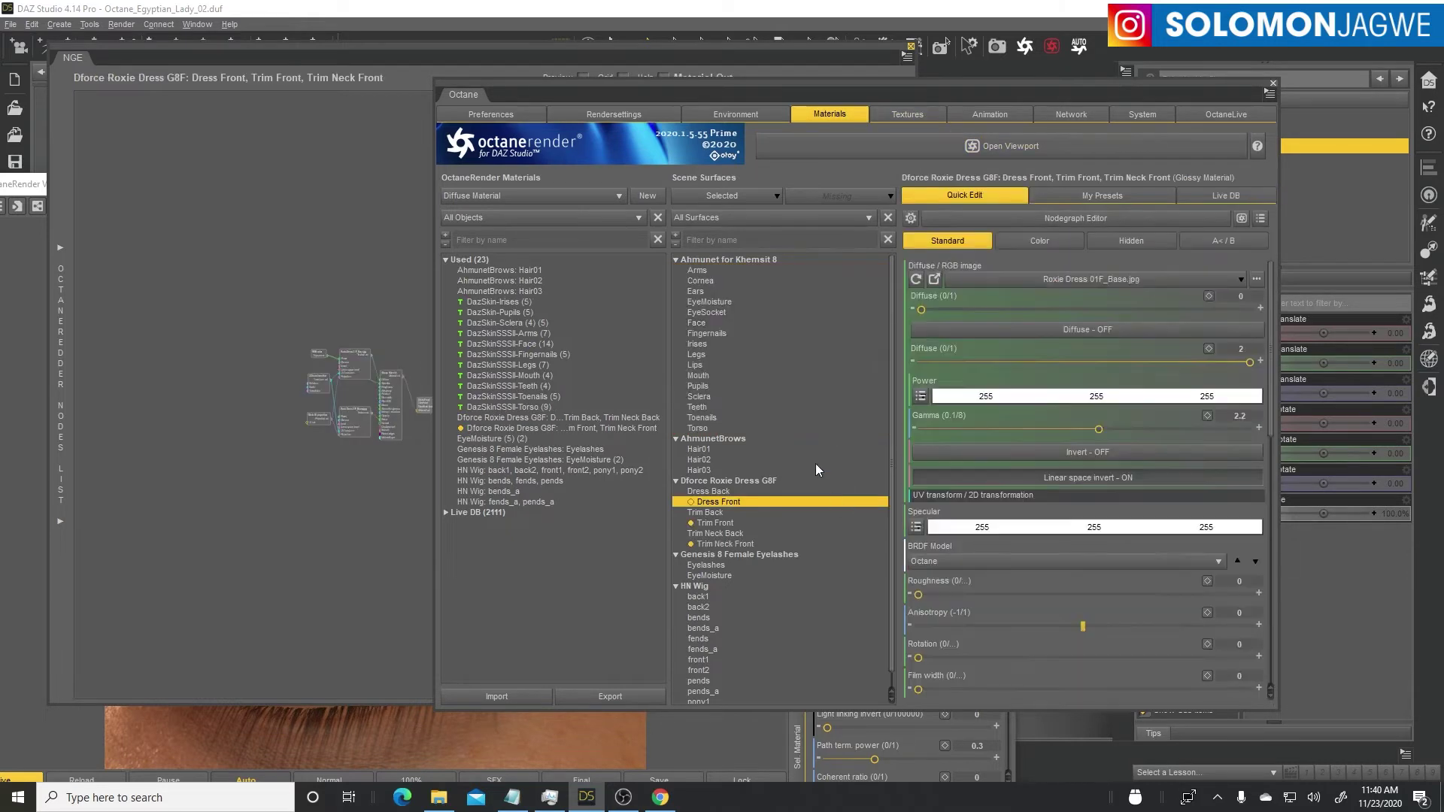
left_click(701, 281)
left_click(1220, 195)
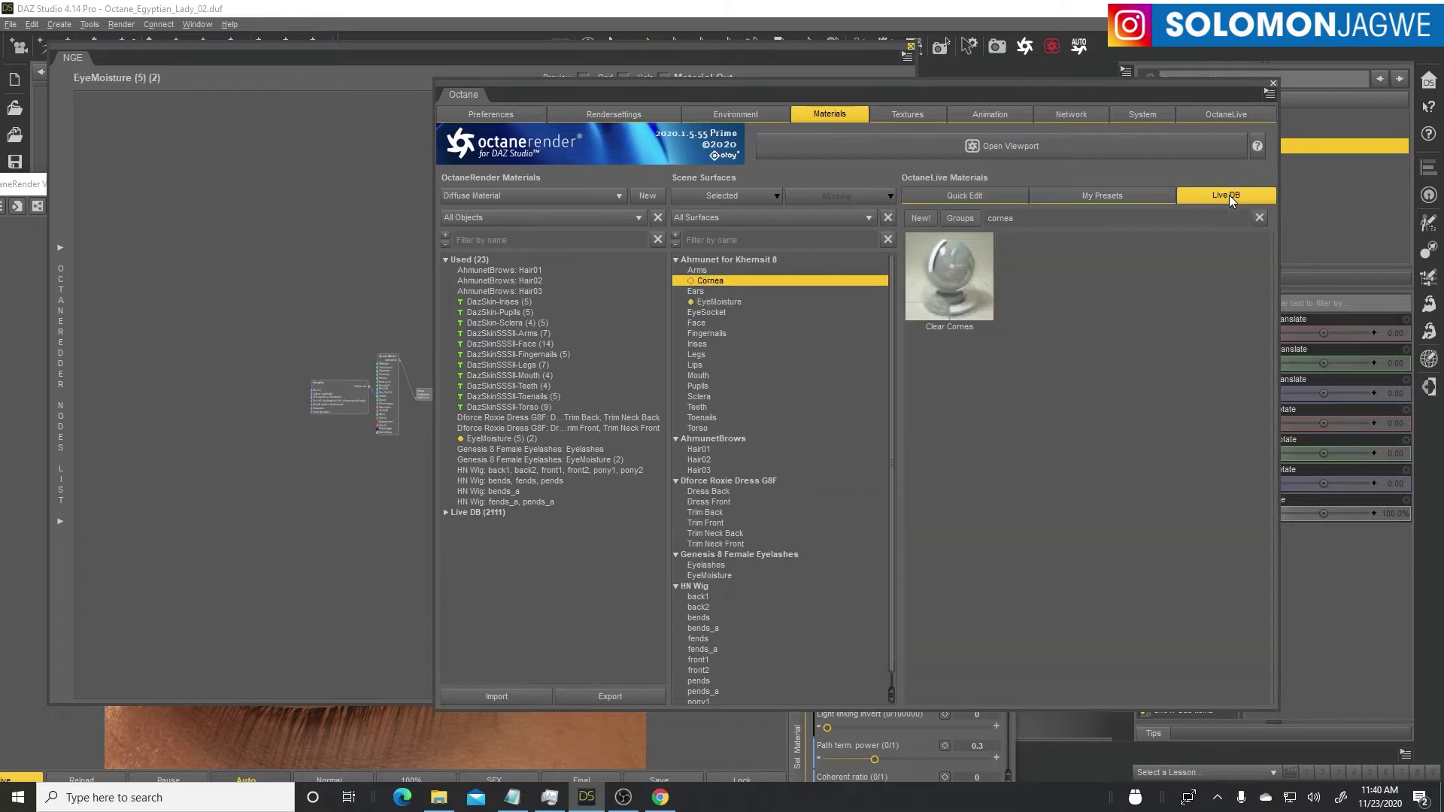
double_click(1036, 222)
key("BackSpace")
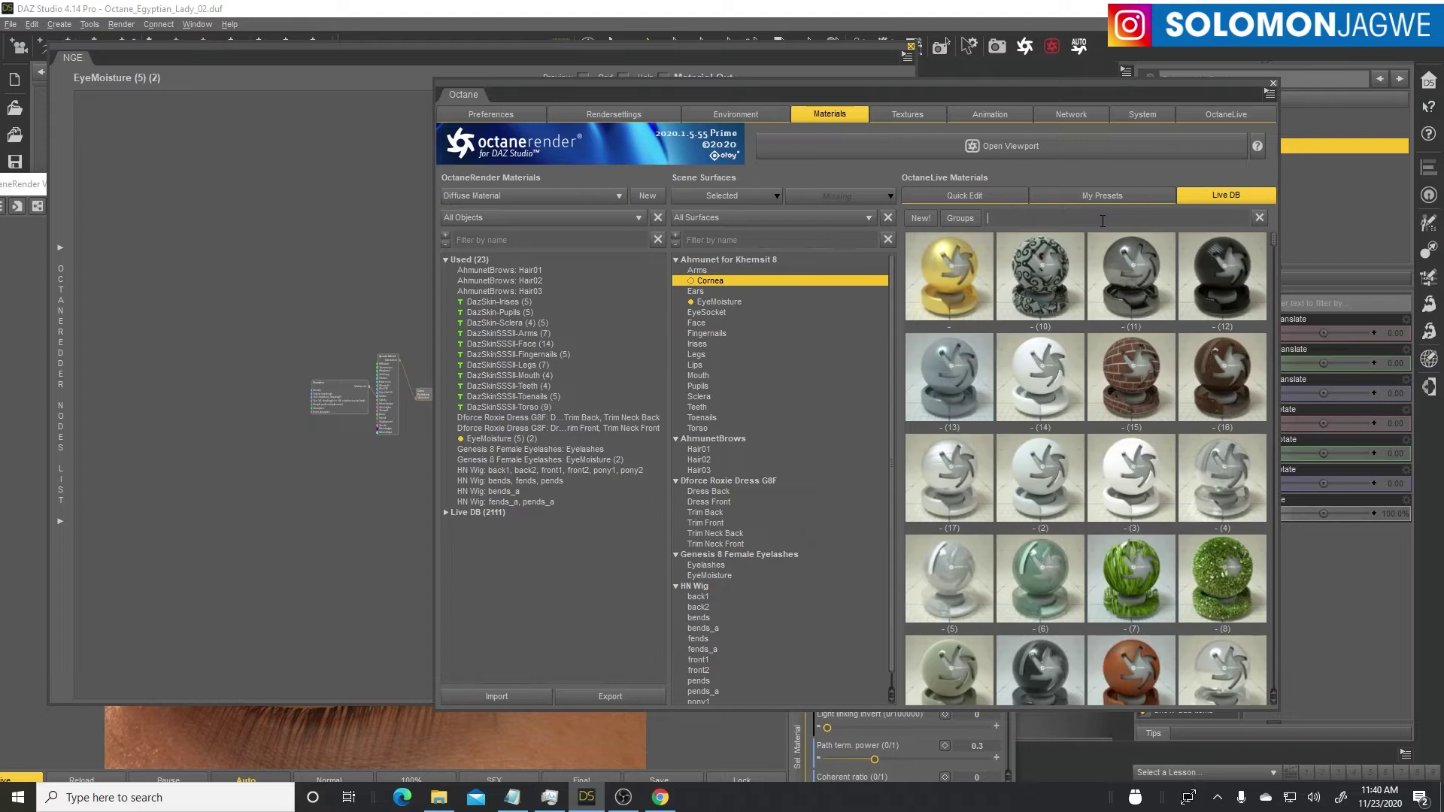
type("cornea")
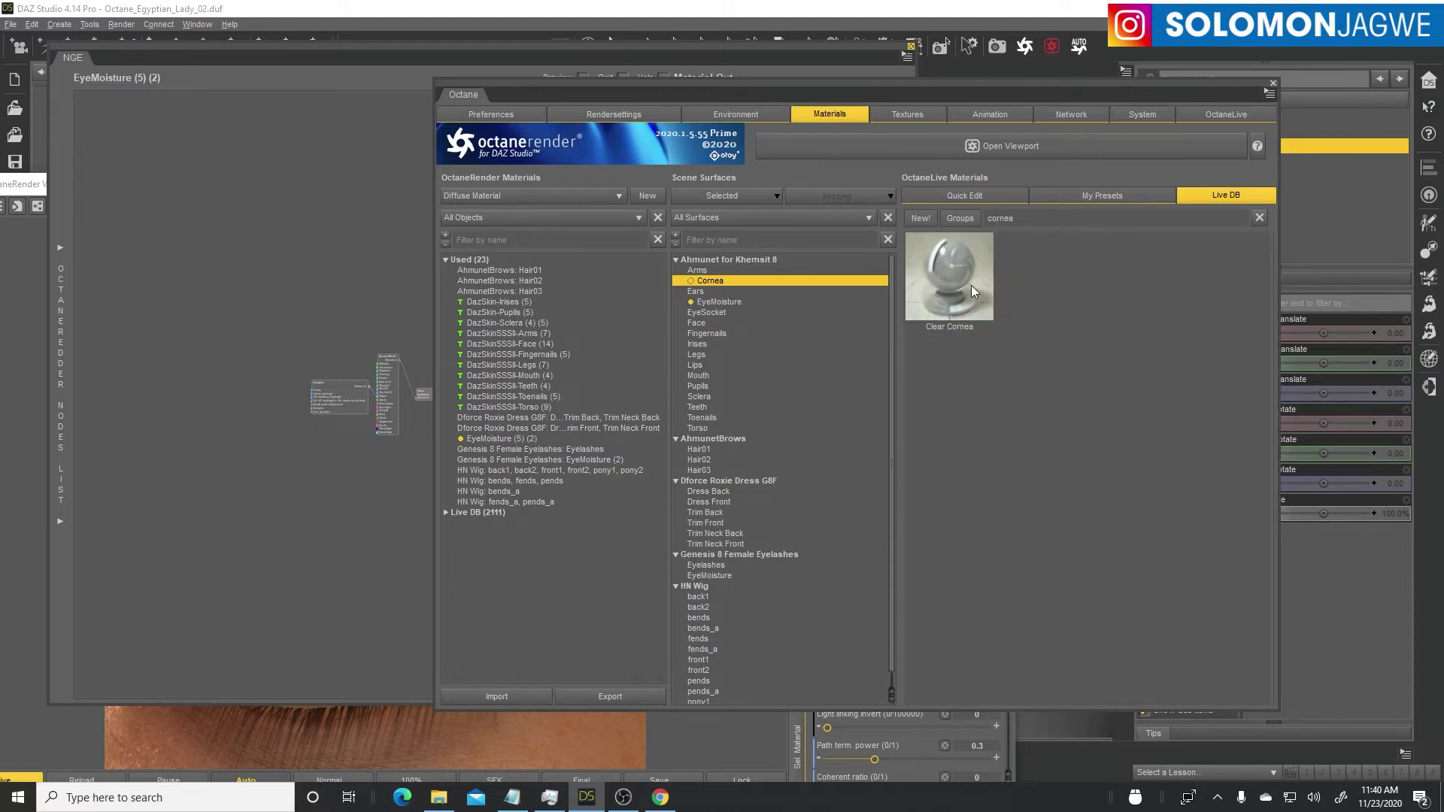
Step: Apply Clear Cornea to the Cornea surface and its copy to EyeMoisture
left_click(25, 186)
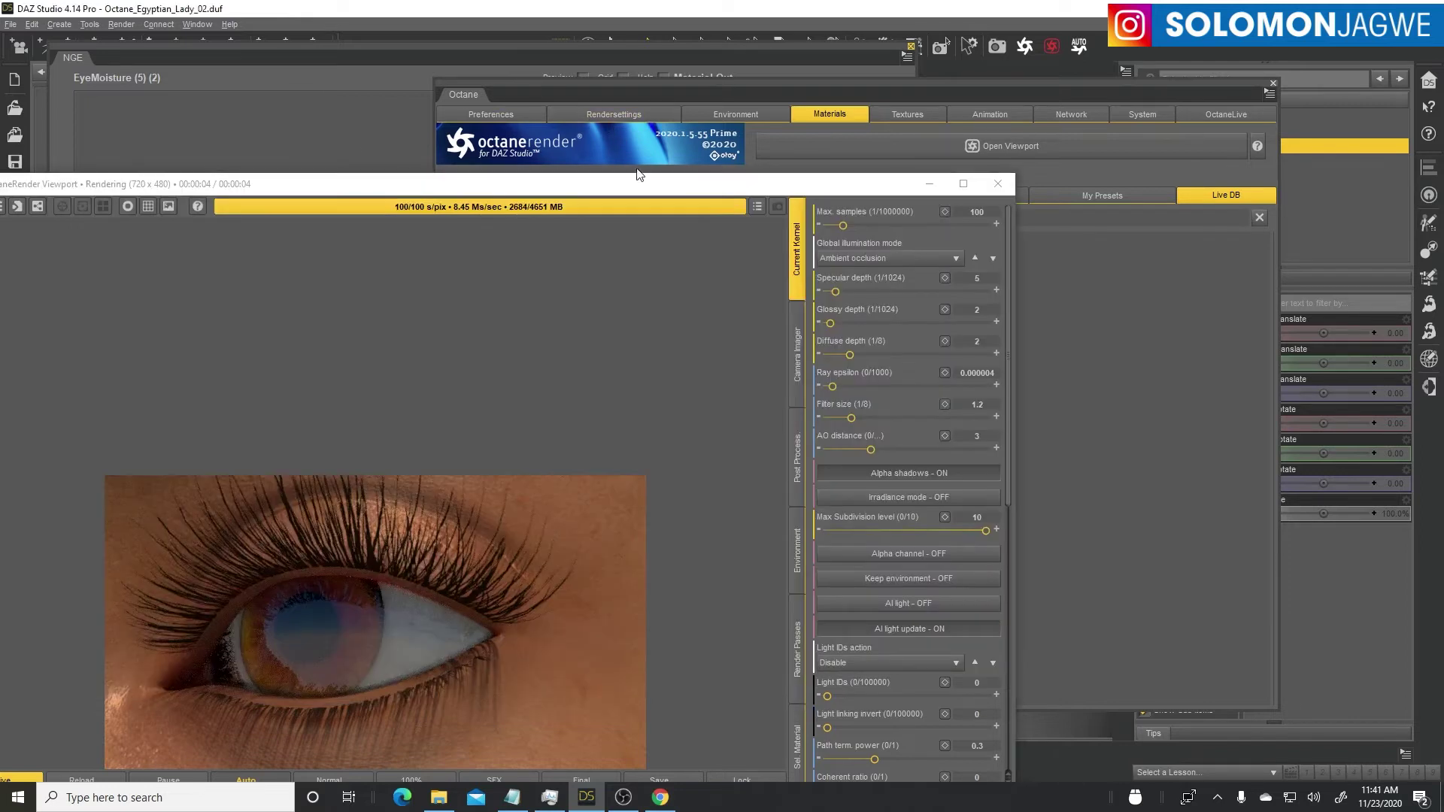
left_click_drag(640, 174, 632, 85)
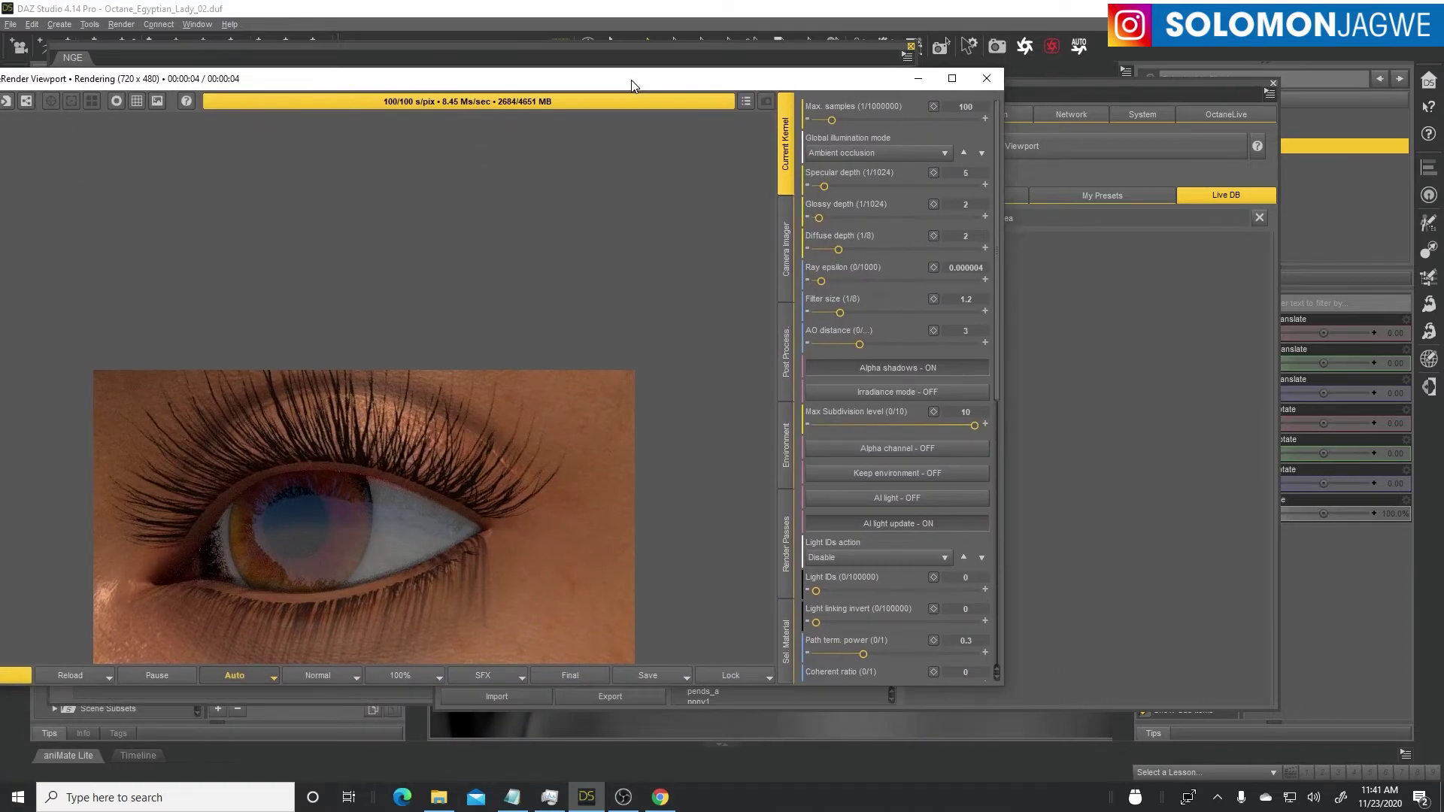
left_click(1054, 94)
left_click_drag(882, 87, 1025, 115)
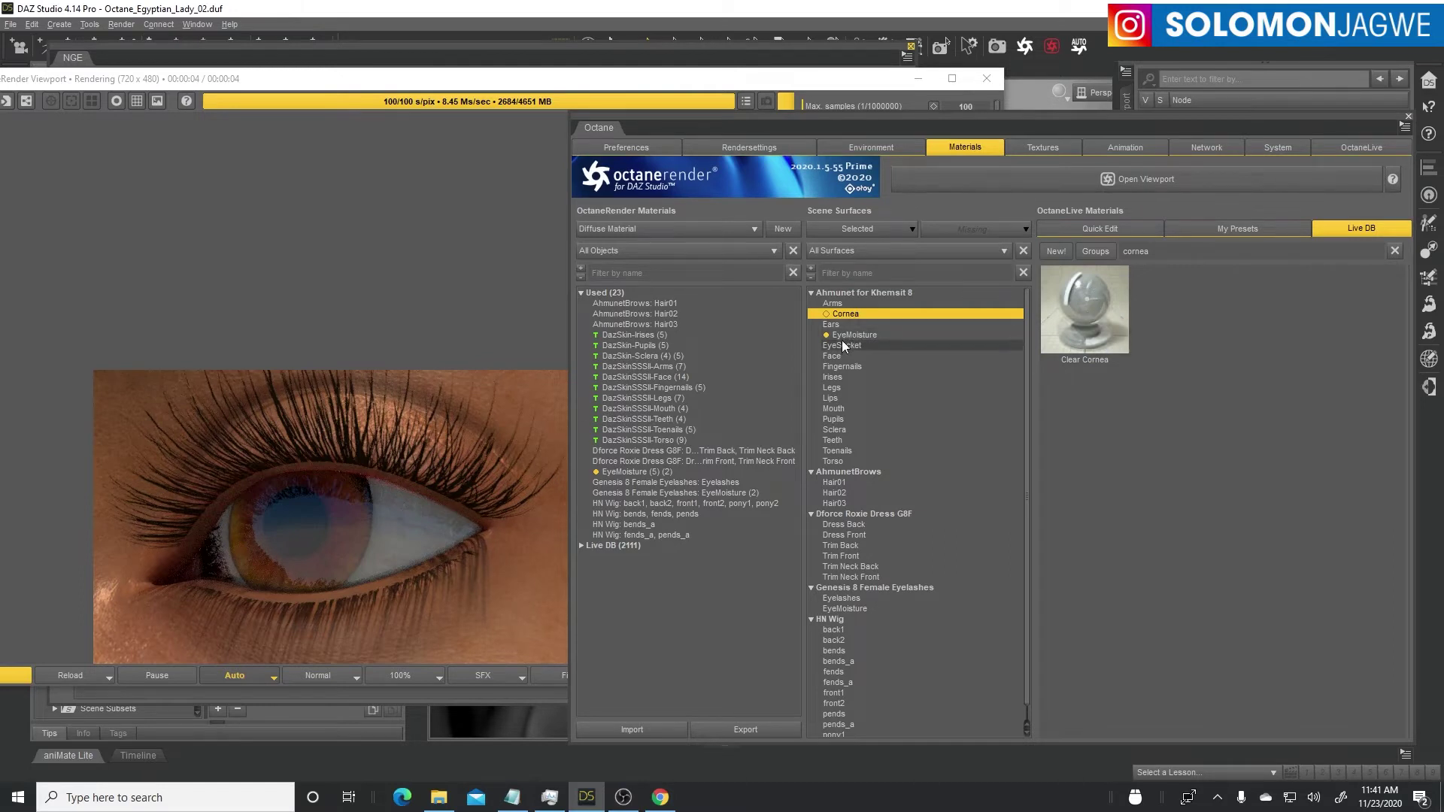
left_click_drag(1053, 312, 841, 315)
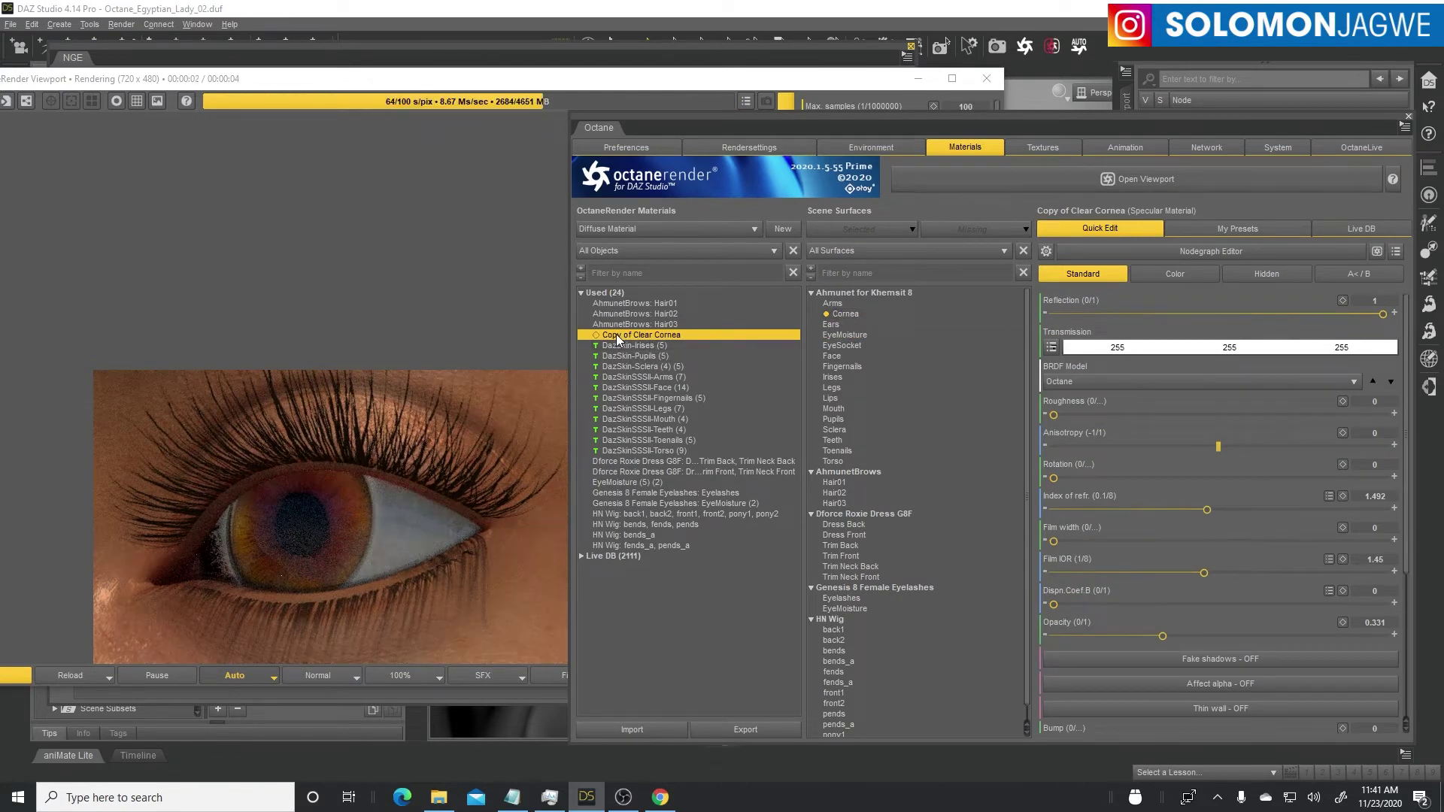
left_click_drag(616, 334, 847, 337)
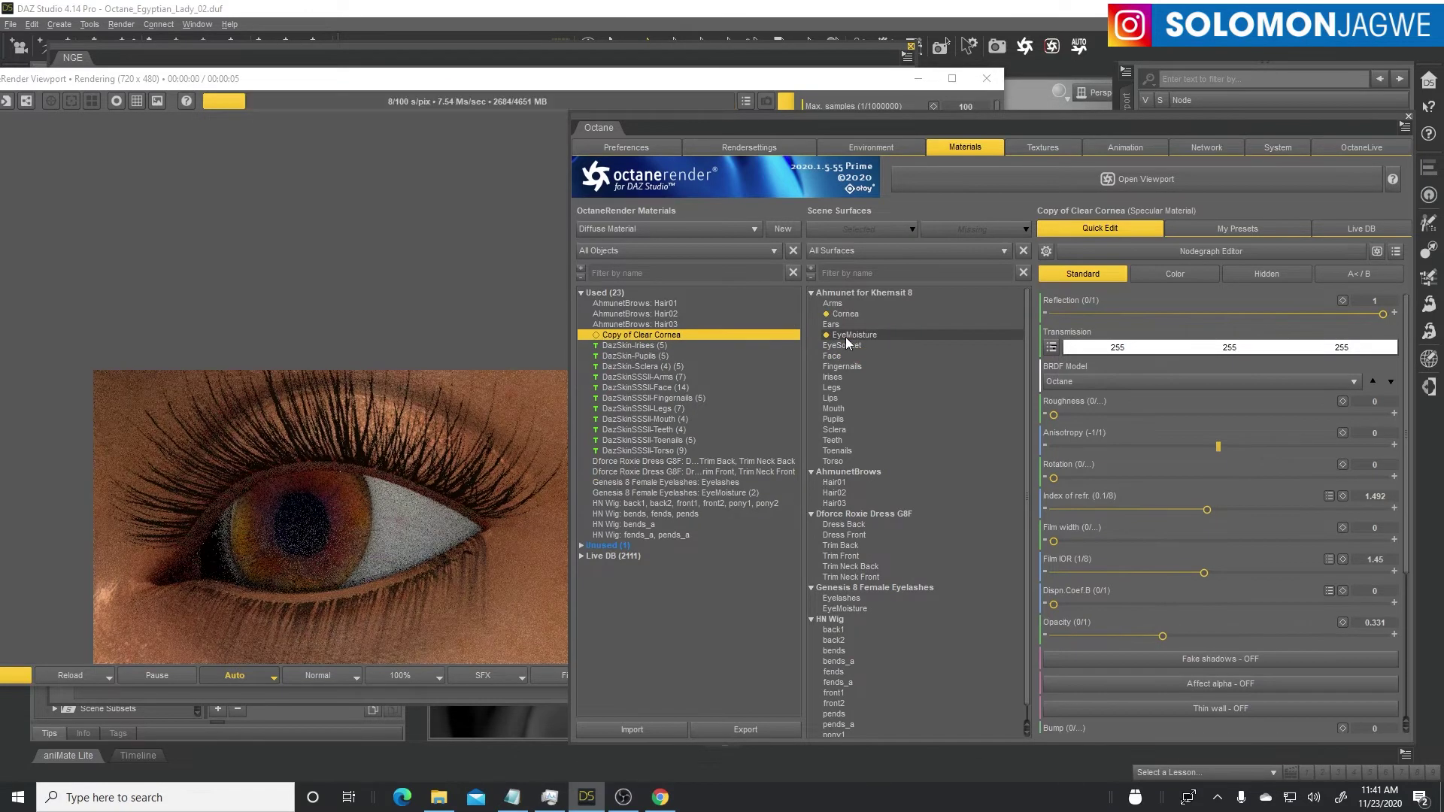
left_click_drag(534, 87, 877, 60)
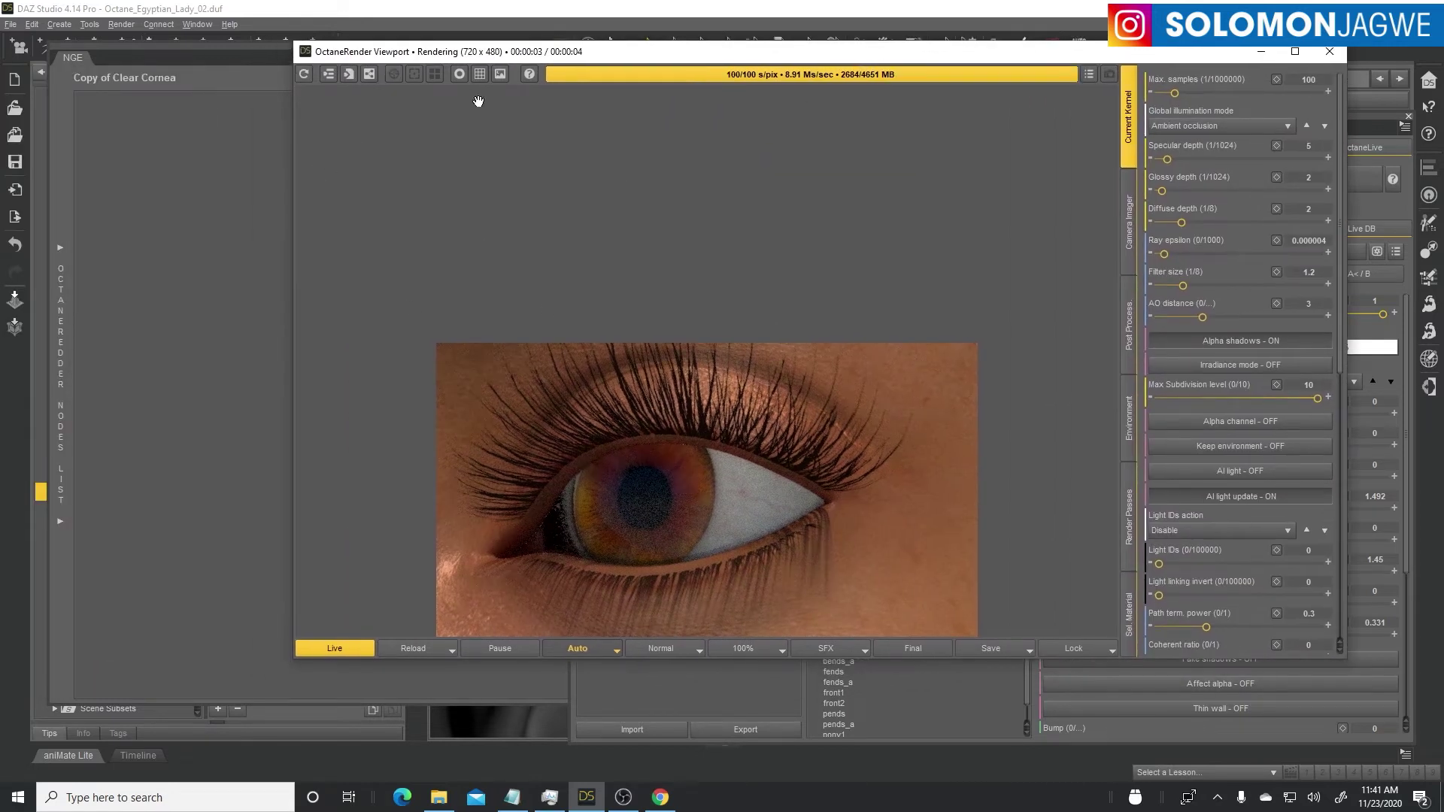
Step: Inspect the cornea material's Specular Material node, then close the node graph editor
left_click(213, 57)
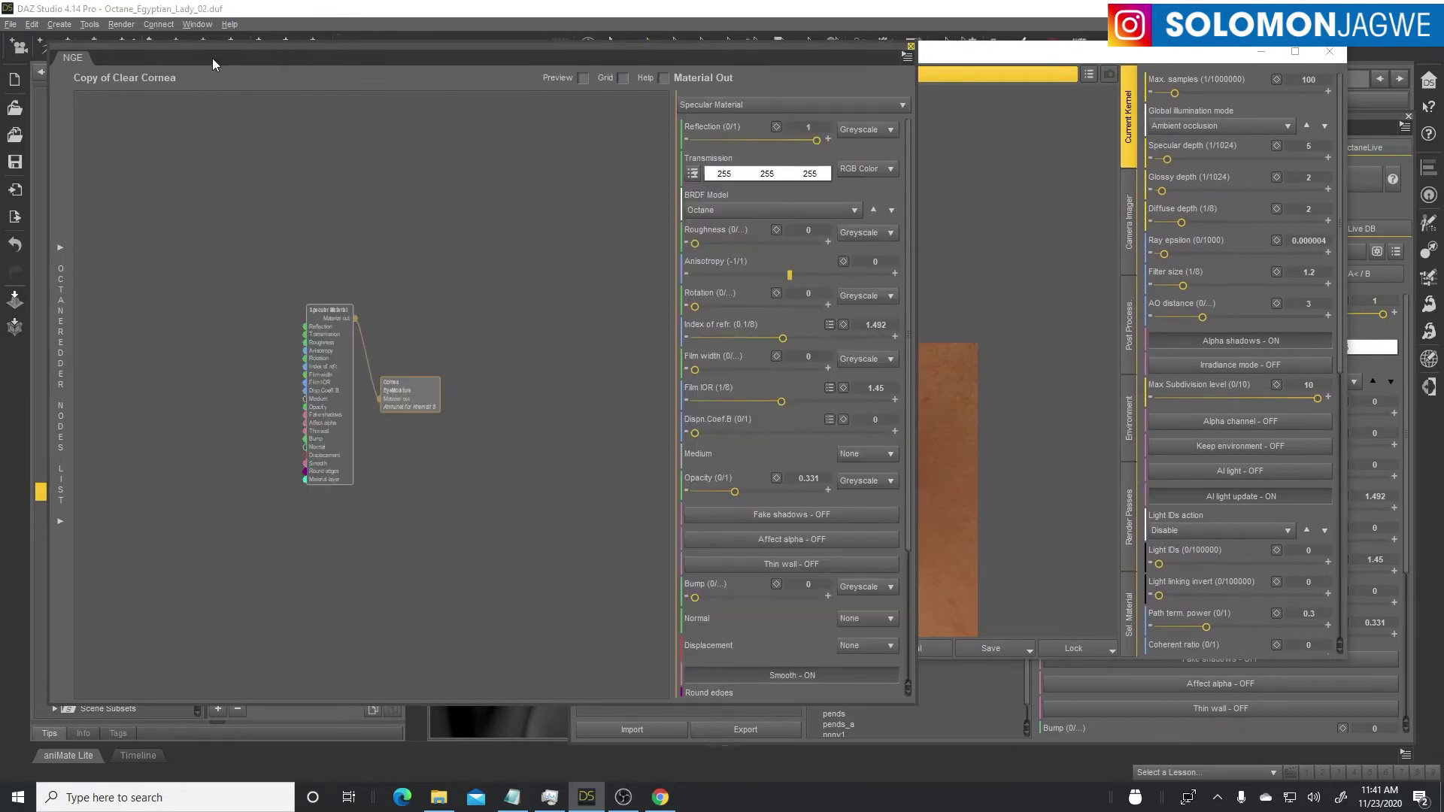
left_click(343, 356)
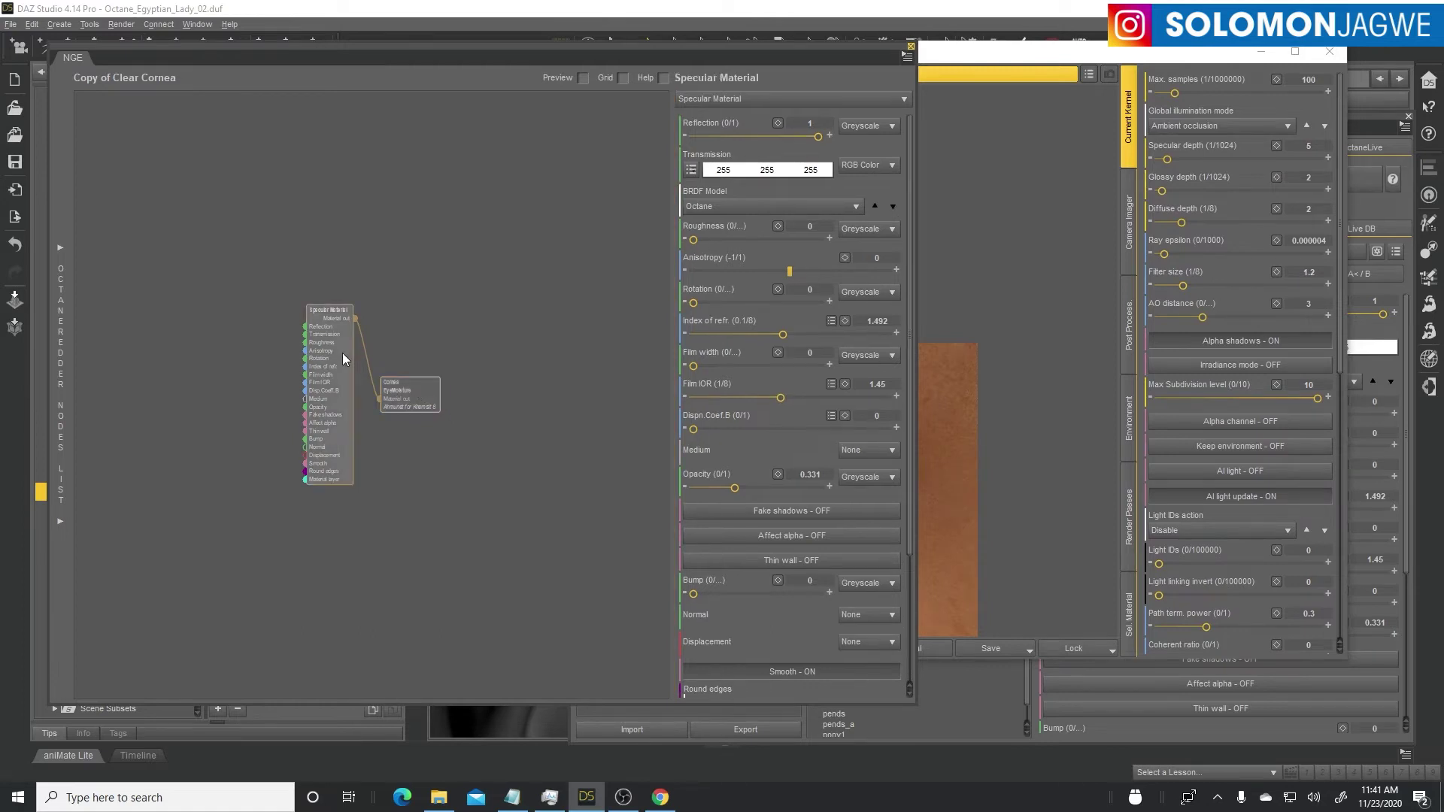
left_click(911, 46)
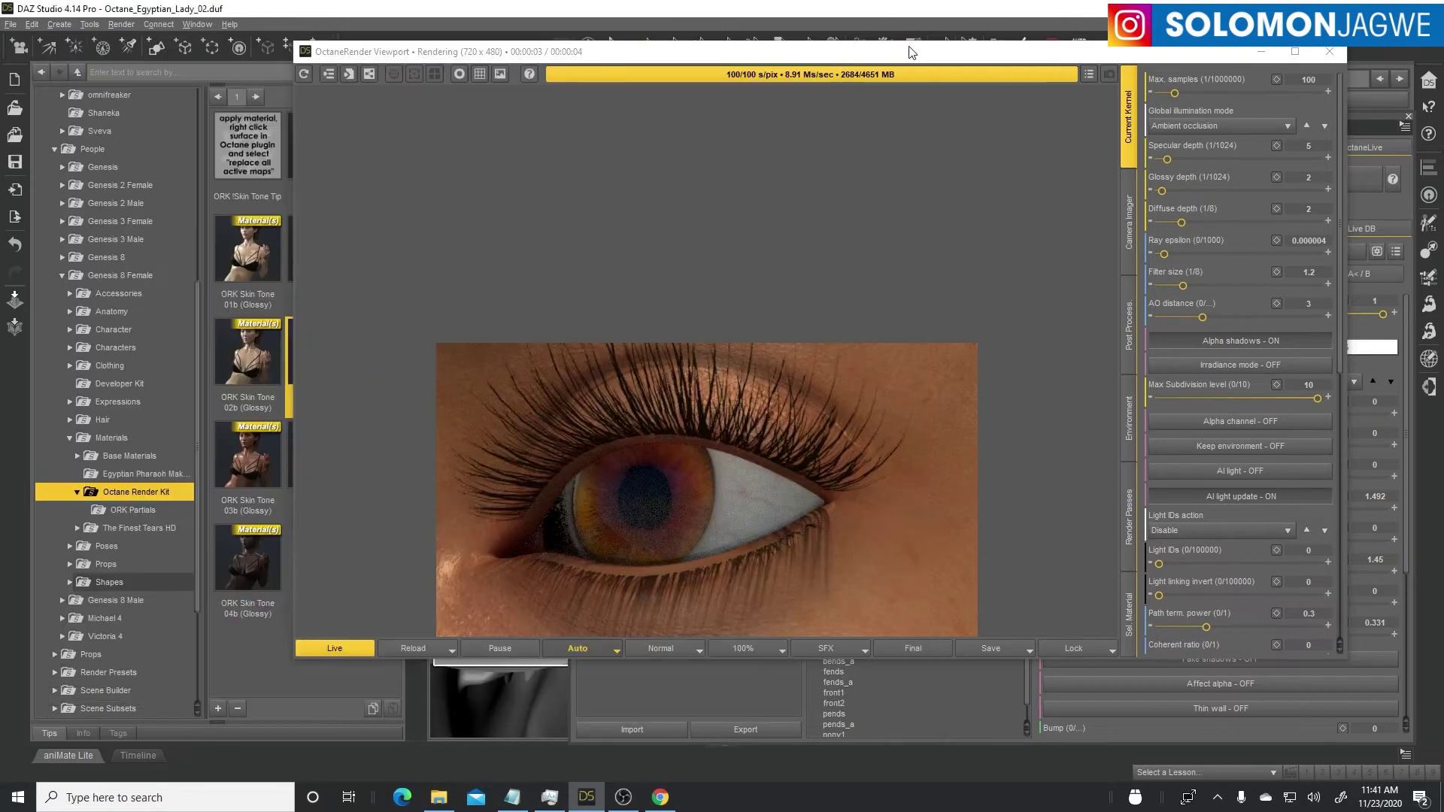
left_click_drag(643, 60, 436, 188)
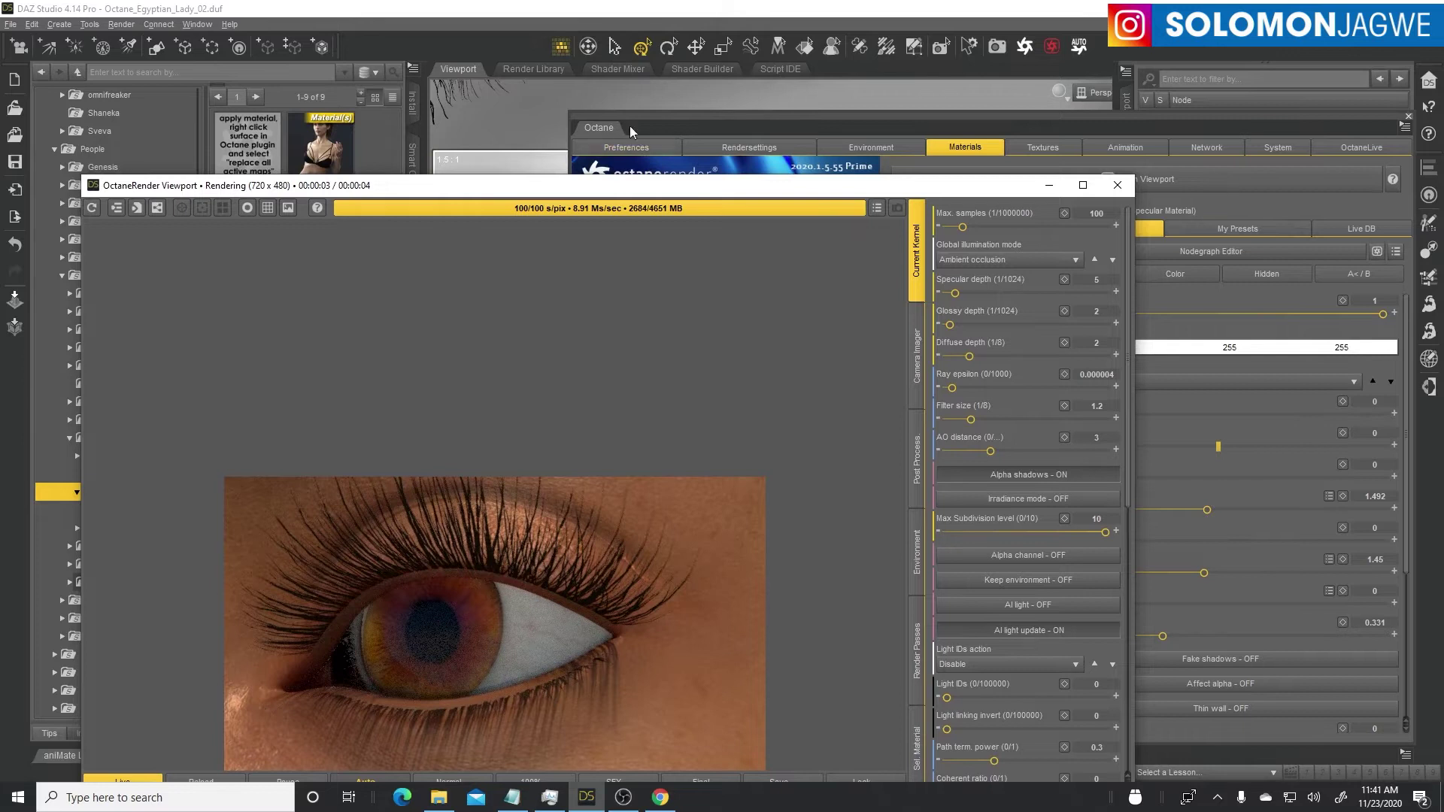
left_click_drag(656, 125, 741, 119)
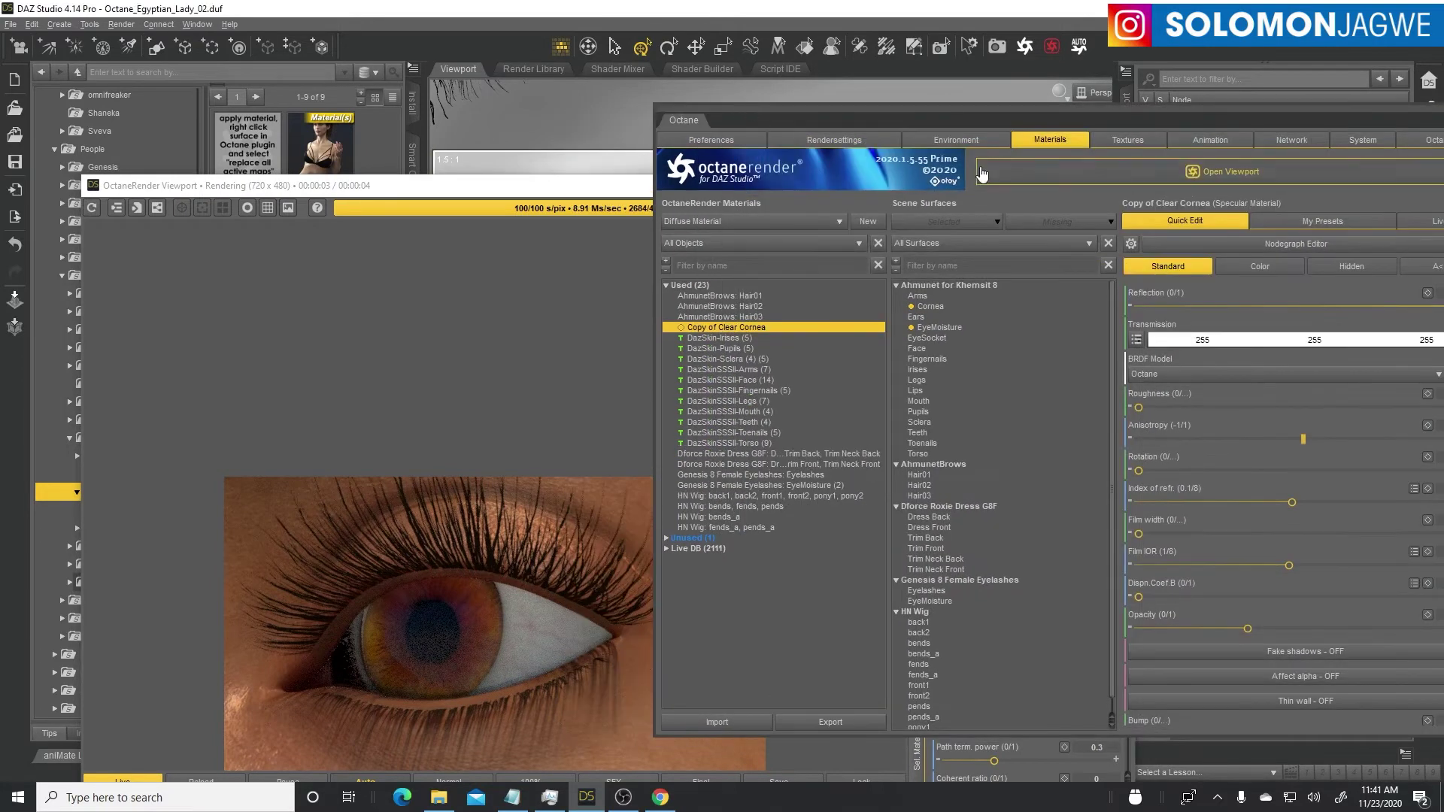
Step: Switch the Octane environment preset to ORK HDRI 001 after trying ORK HDRI 003
left_click(948, 142)
left_click(817, 204)
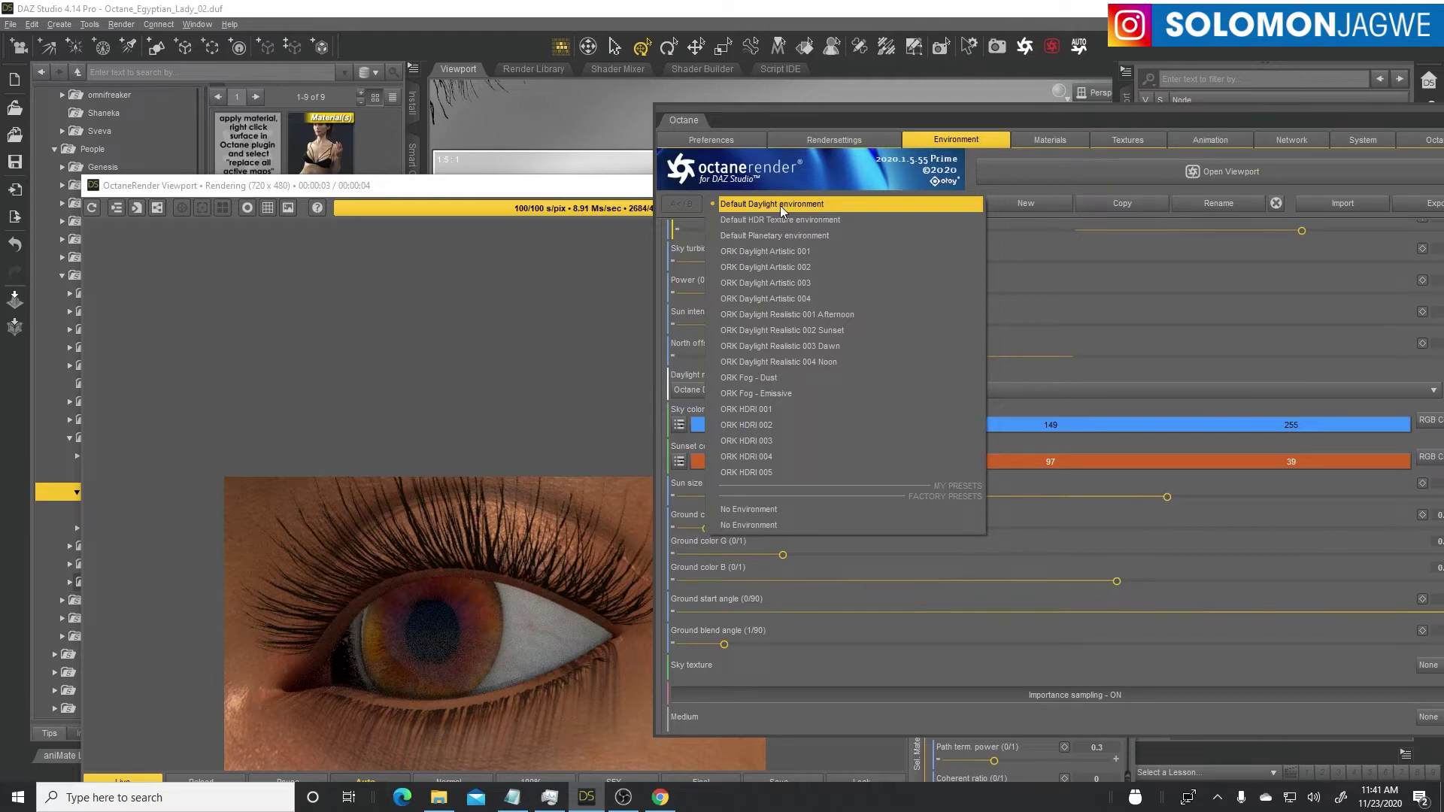
left_click(764, 438)
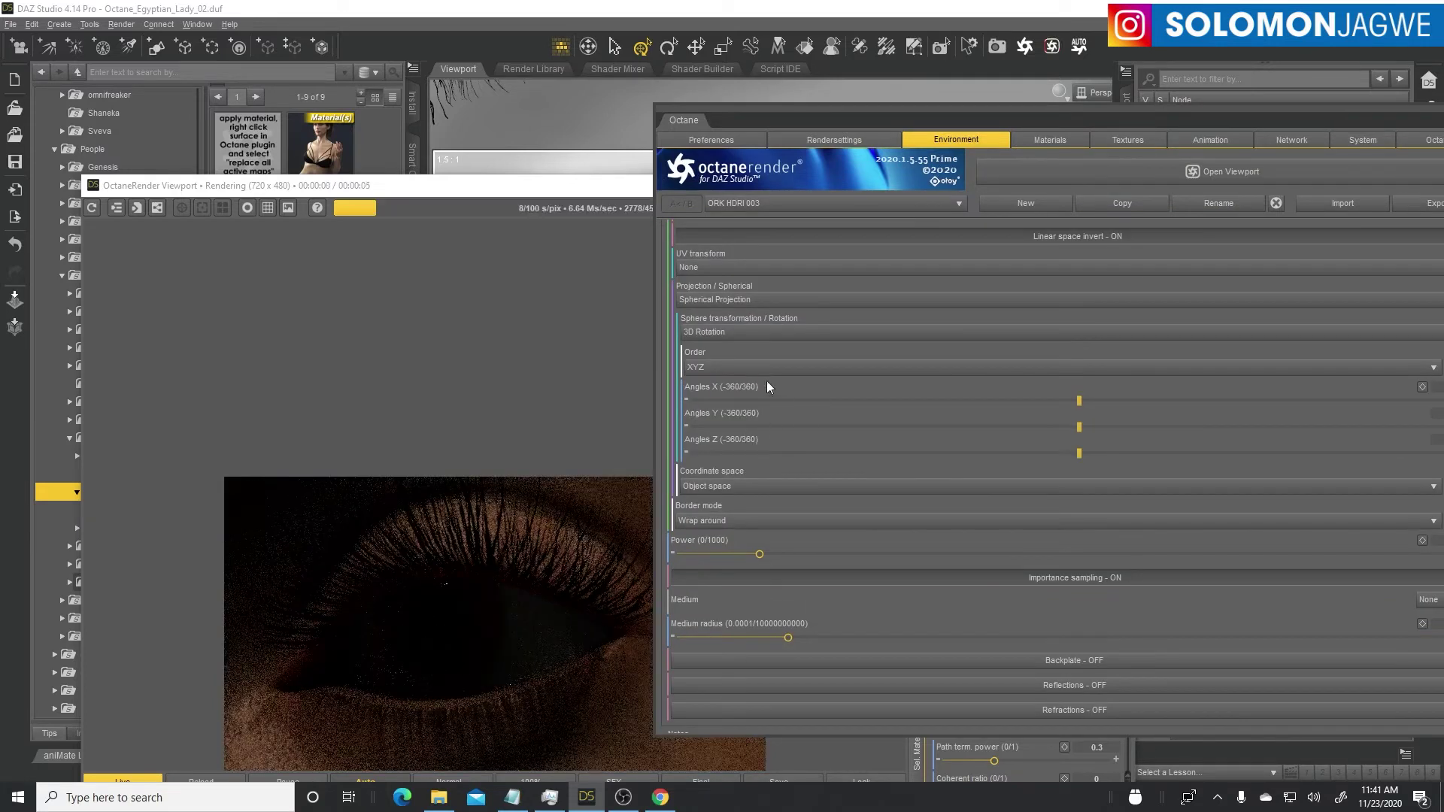
left_click(791, 207)
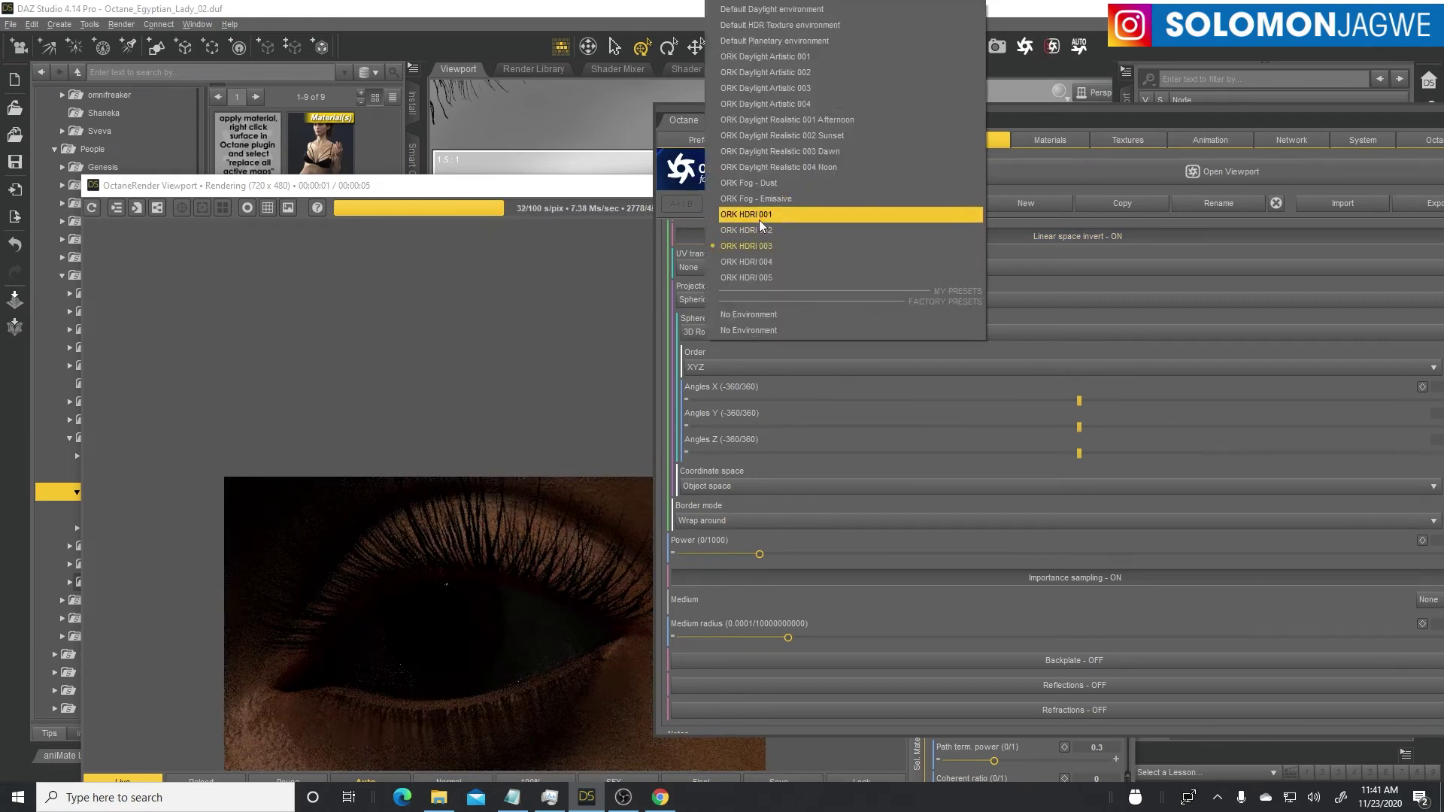
left_click(760, 219)
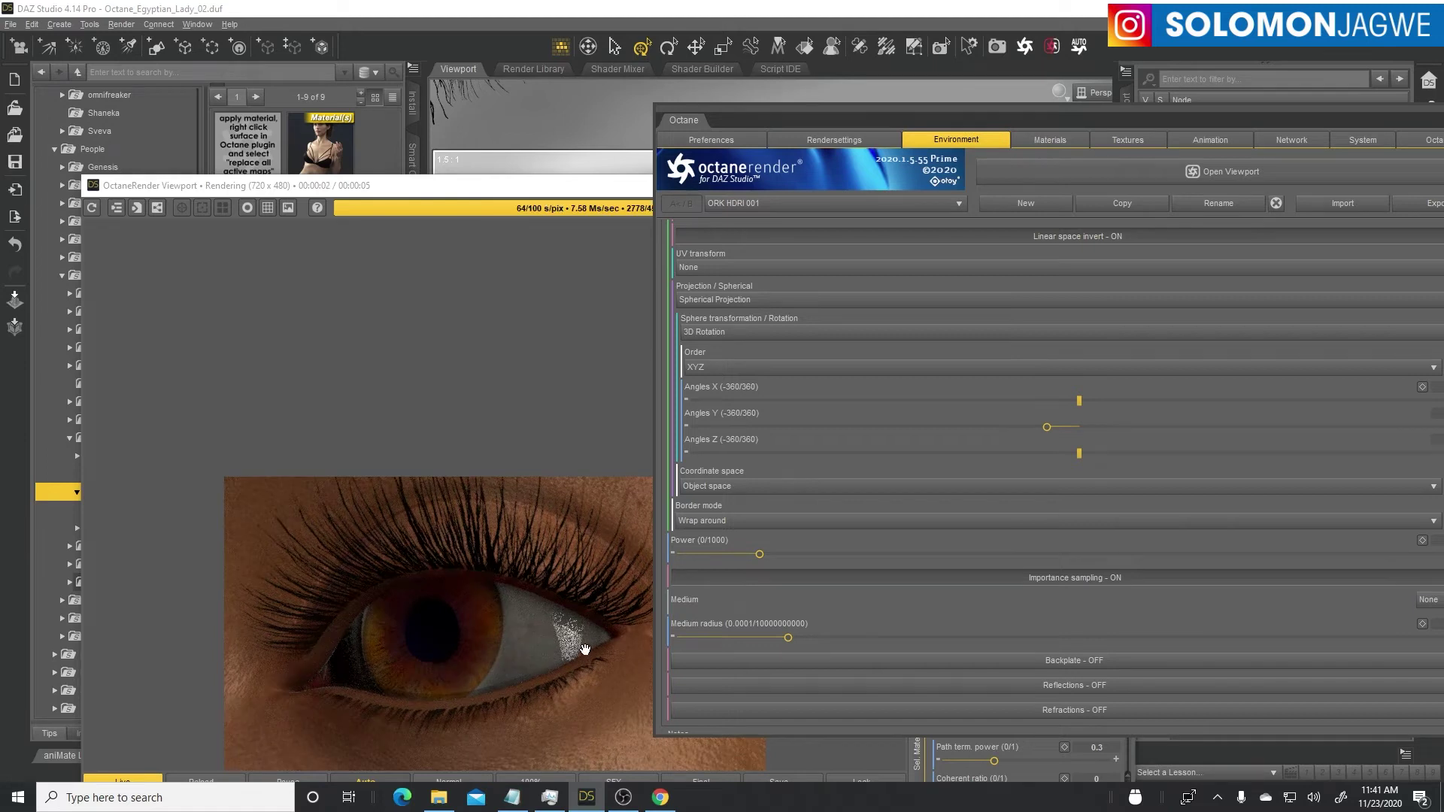
left_click_drag(554, 179, 538, 396)
left_click(820, 367)
left_click(820, 366)
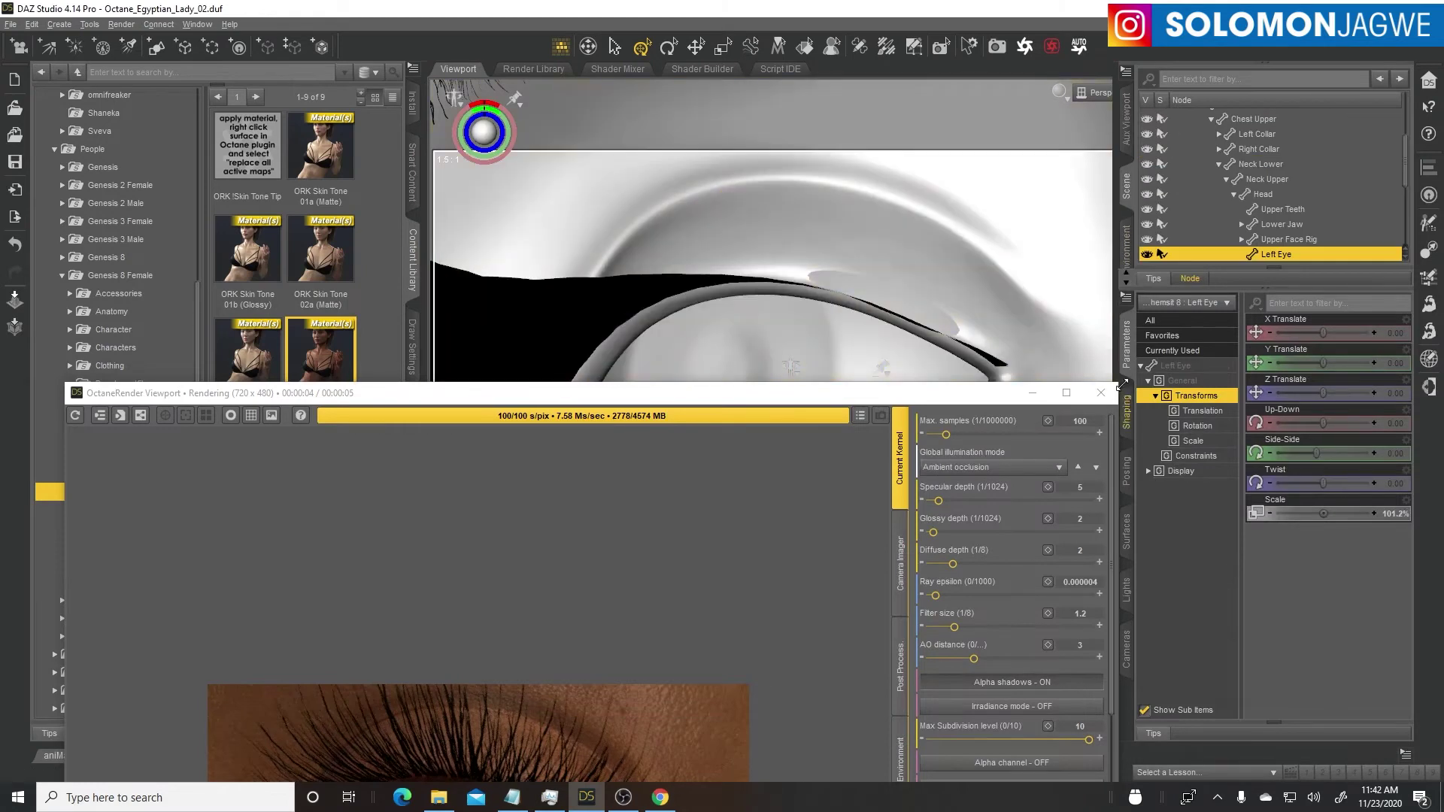
Step: Orbit and zoom the camera from the side of the head to a left-eye close-up
left_click_drag(972, 396, 821, 288)
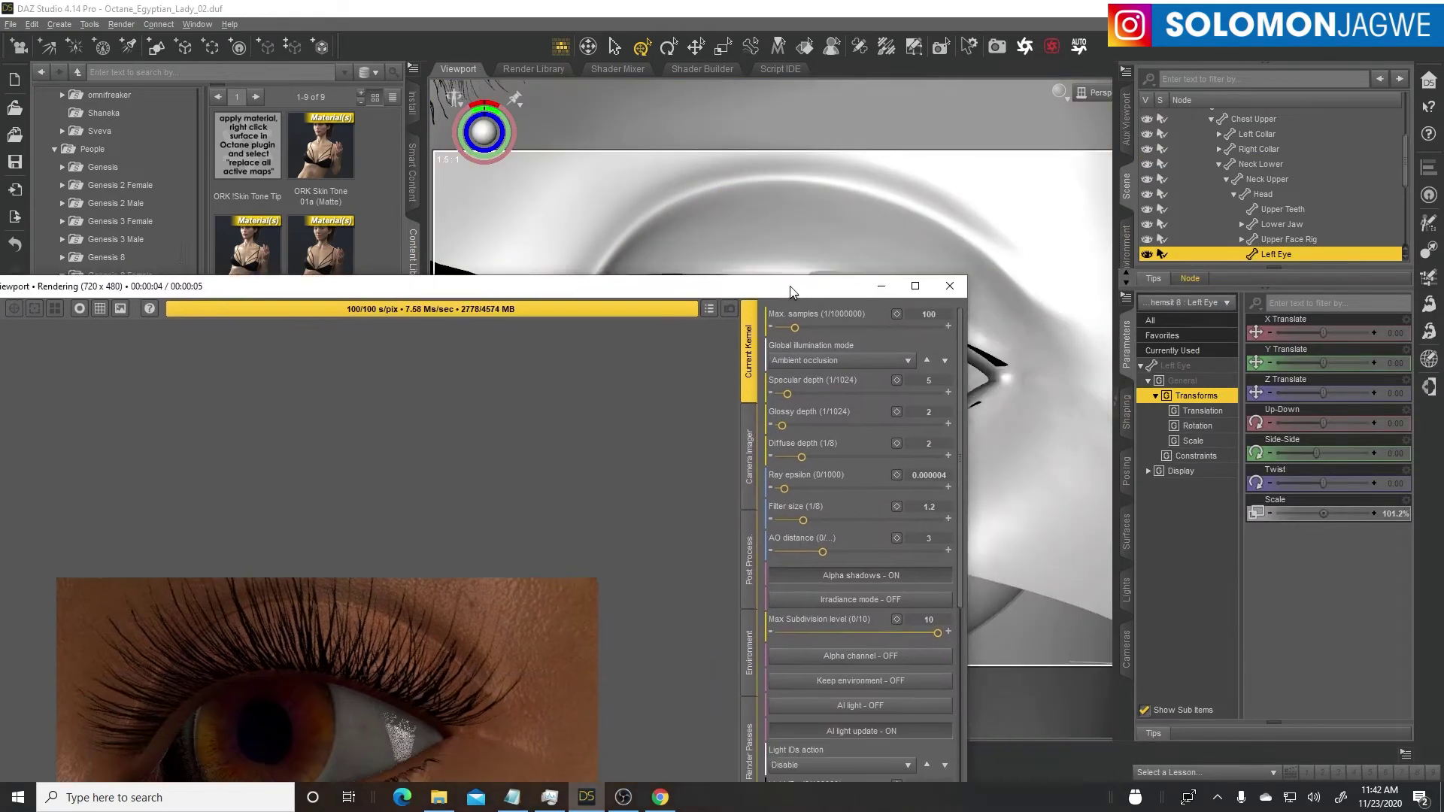
left_click(1119, 413)
left_click(1376, 175)
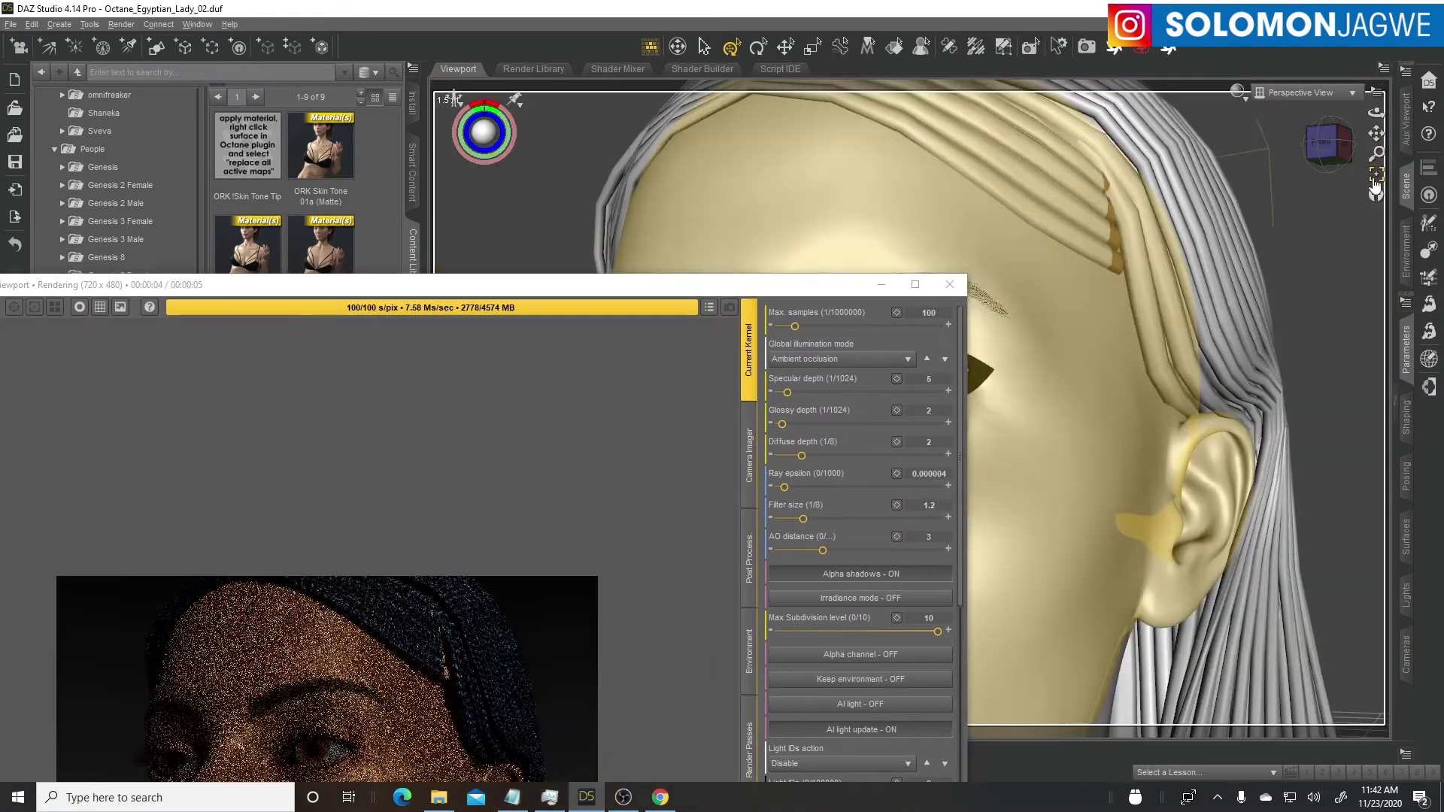
left_click_drag(591, 288, 670, 106)
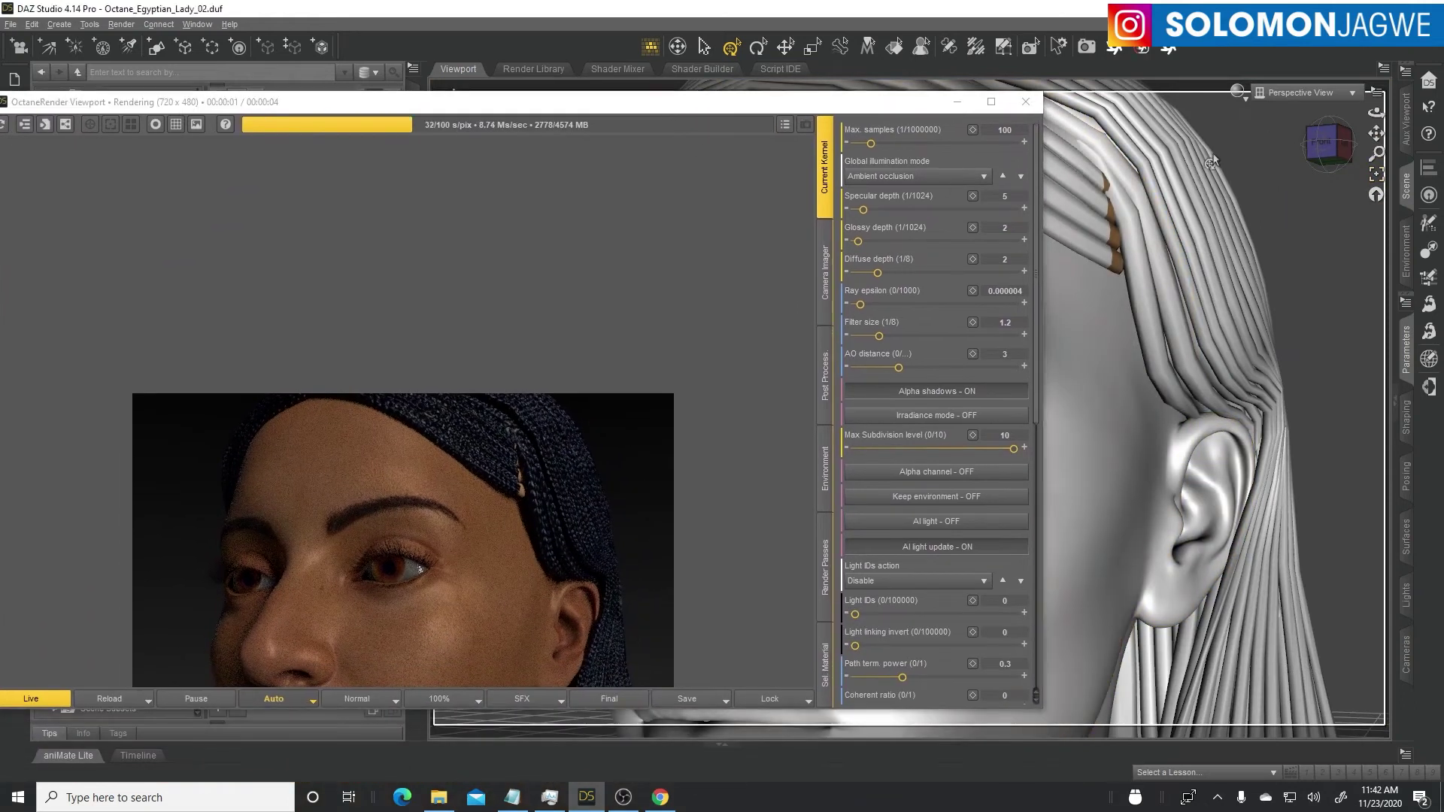
left_click_drag(1377, 154, 1377, 139)
left_click_drag(774, 354, 783, 223)
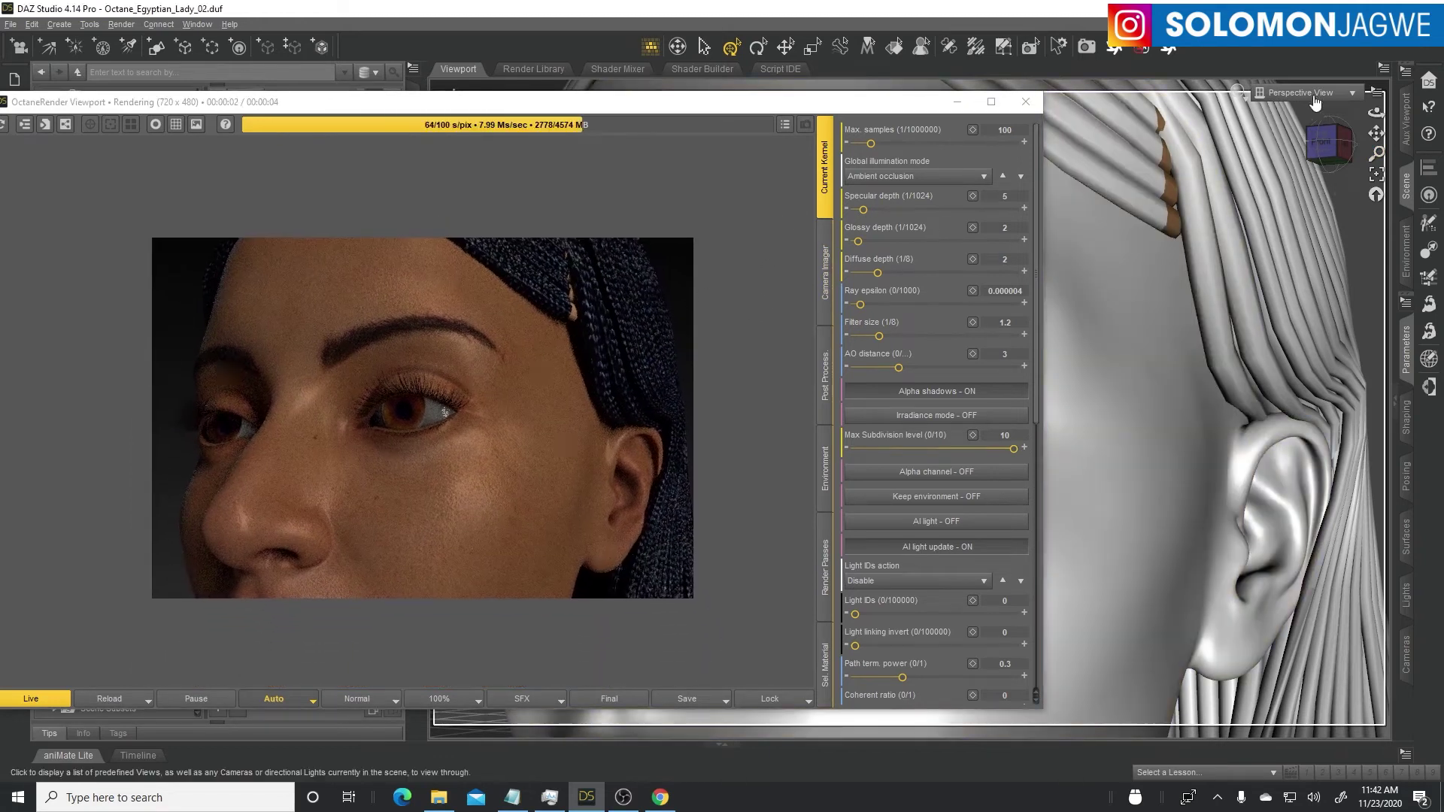
left_click_drag(1376, 111, 1256, 116)
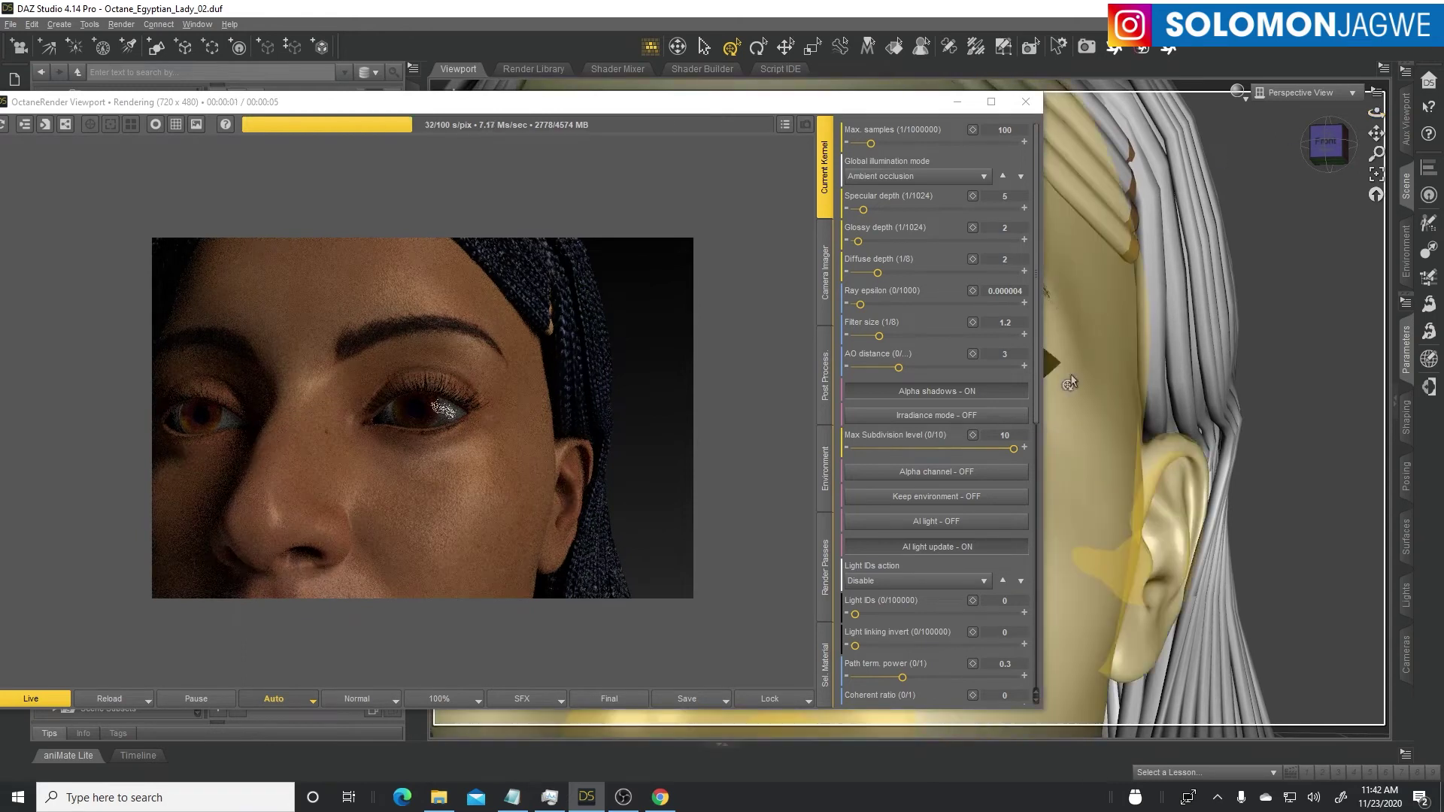
scroll(1070, 382, "down", 3)
scroll(1072, 372, "up", 5)
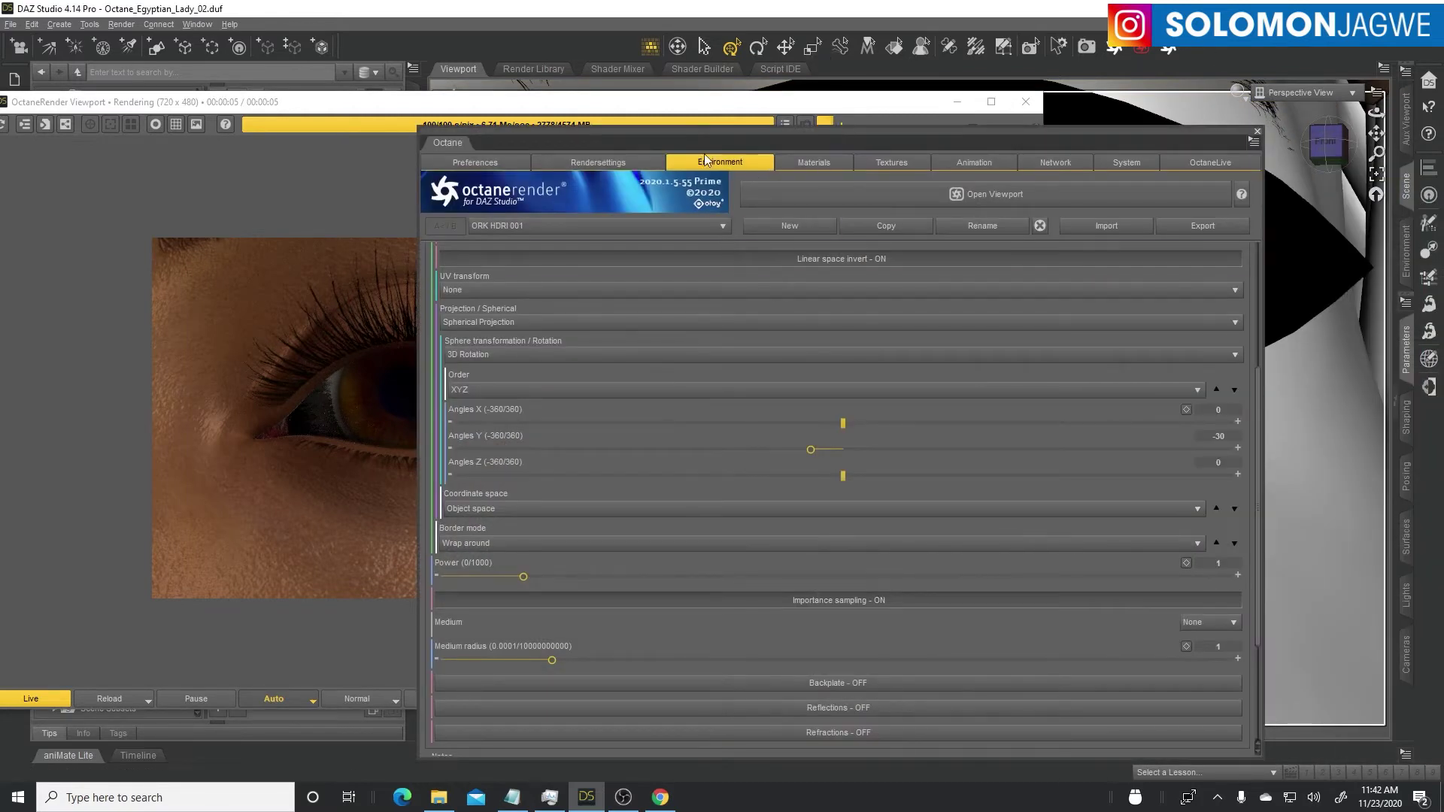
Step: Apply the ORK Render Settings - High preset: 1200×1500, path tracing, 10000 samples
left_click(585, 164)
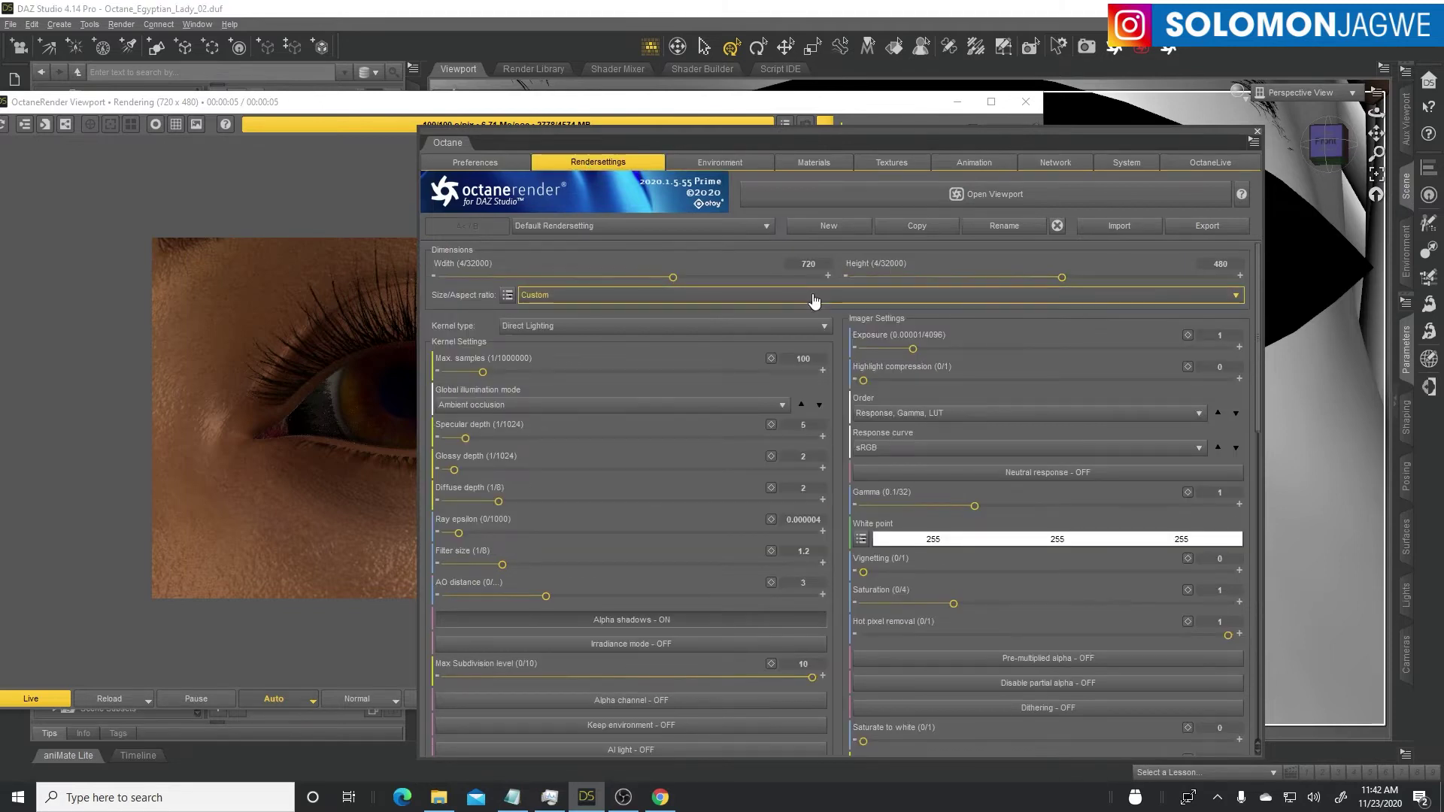
left_click(683, 228)
left_click(633, 245)
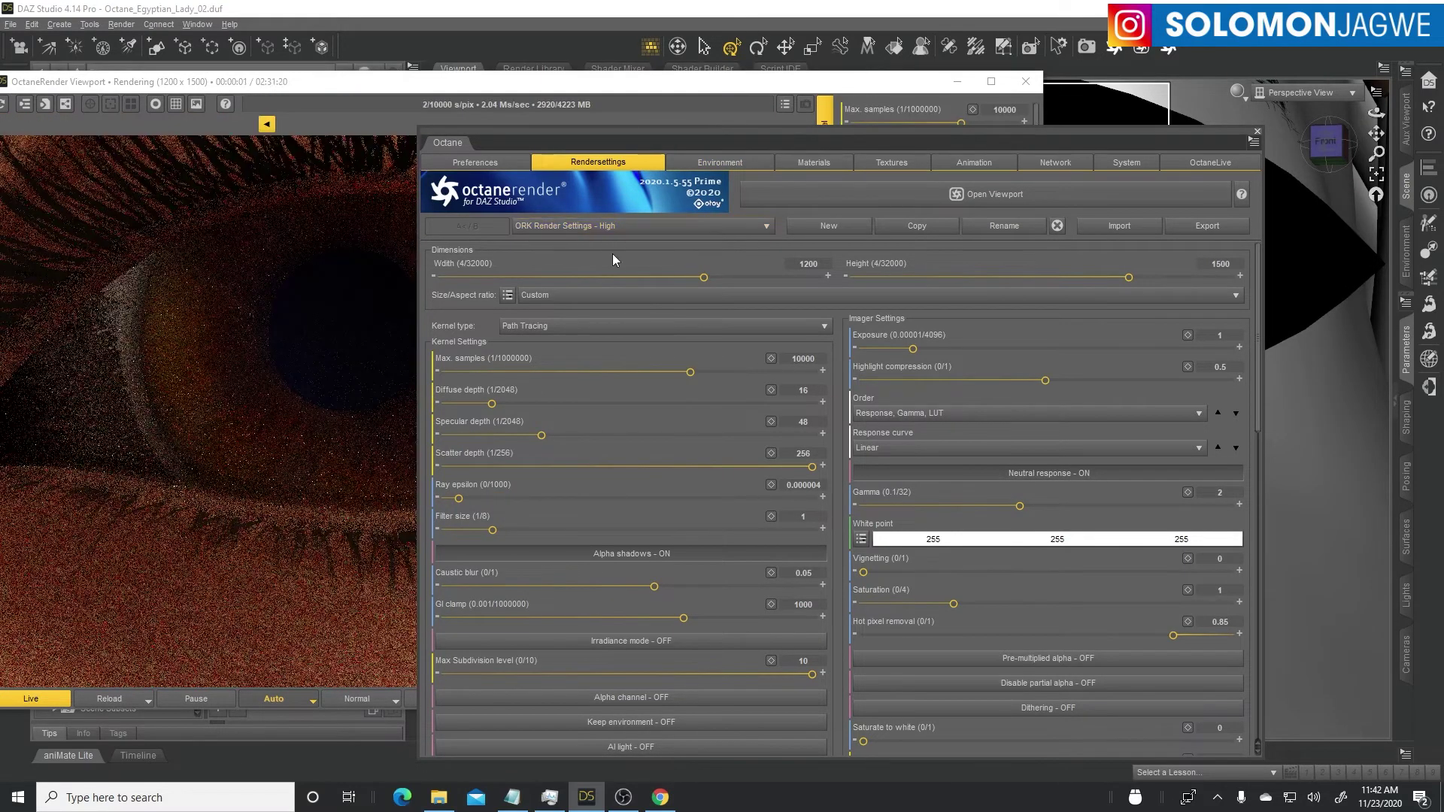
left_click_drag(756, 156, 904, 165)
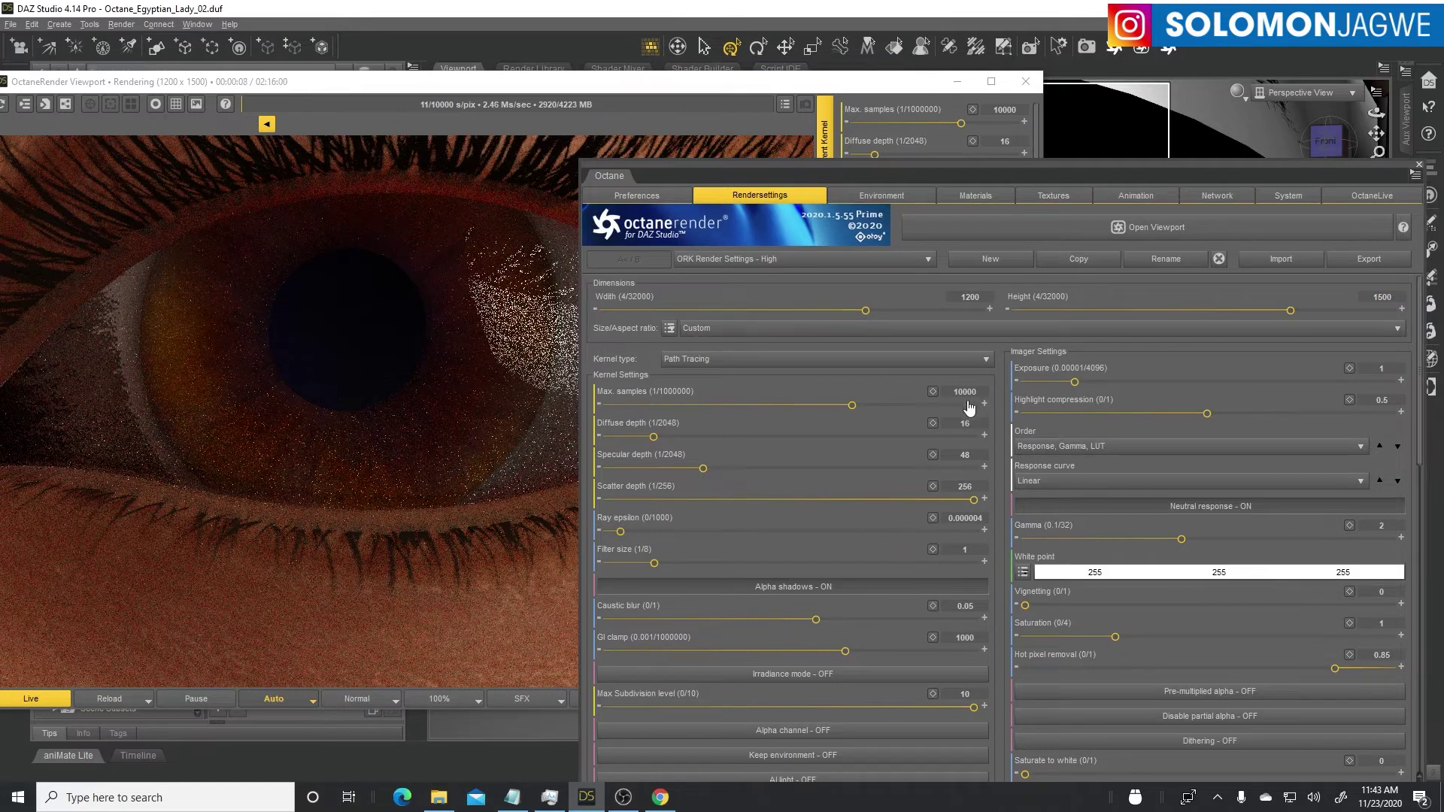
left_click(515, 347)
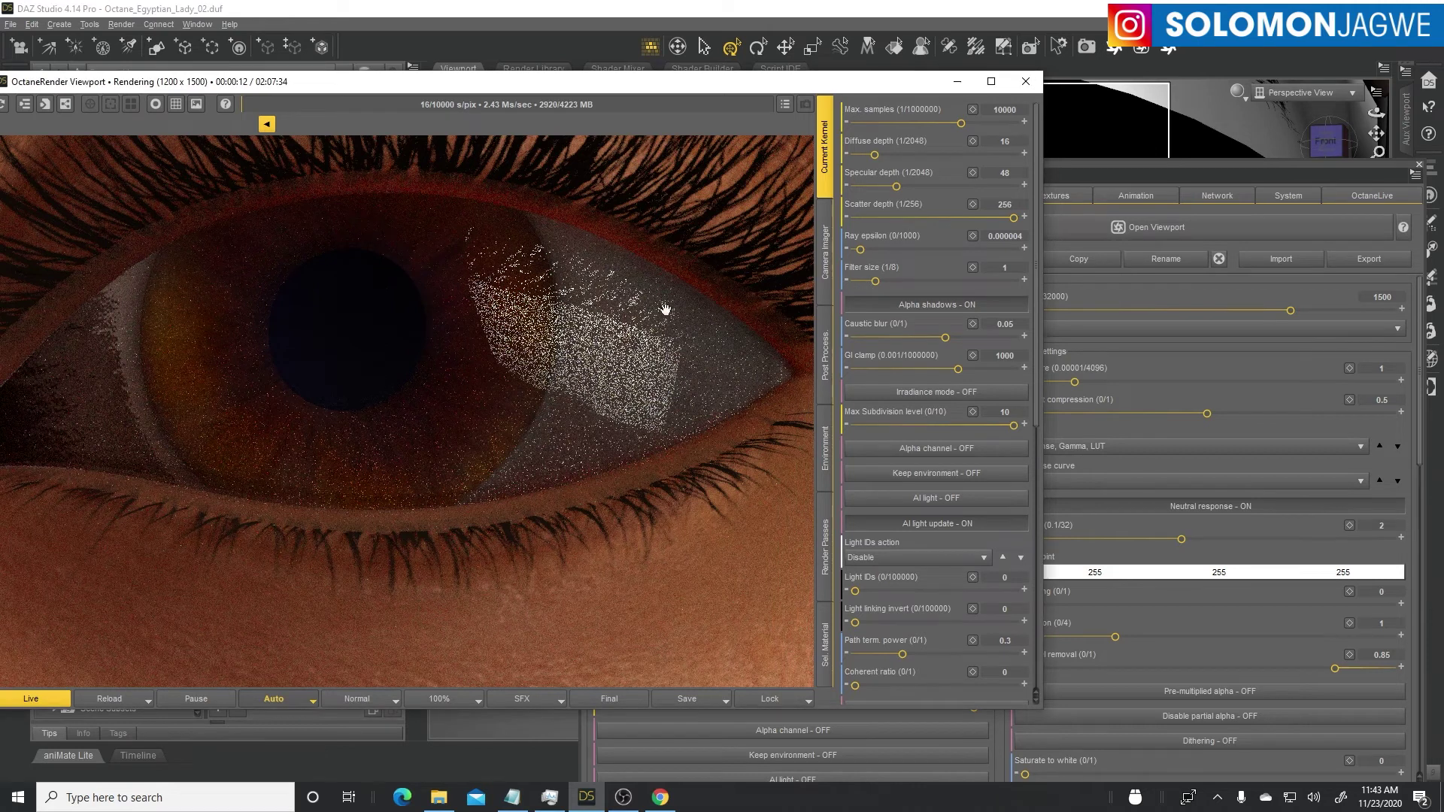
left_click_drag(846, 82, 832, 386)
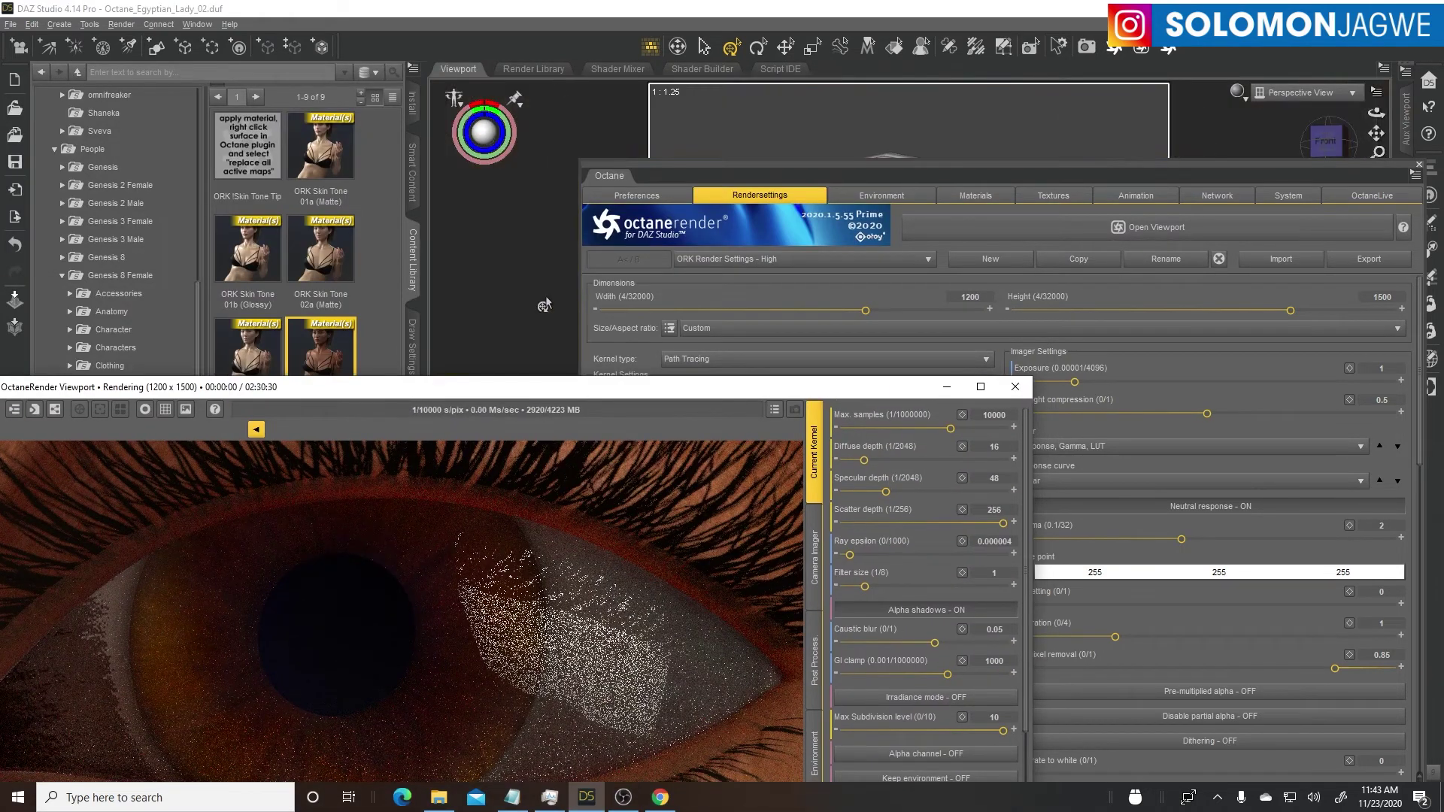
left_click_drag(565, 396, 584, 121)
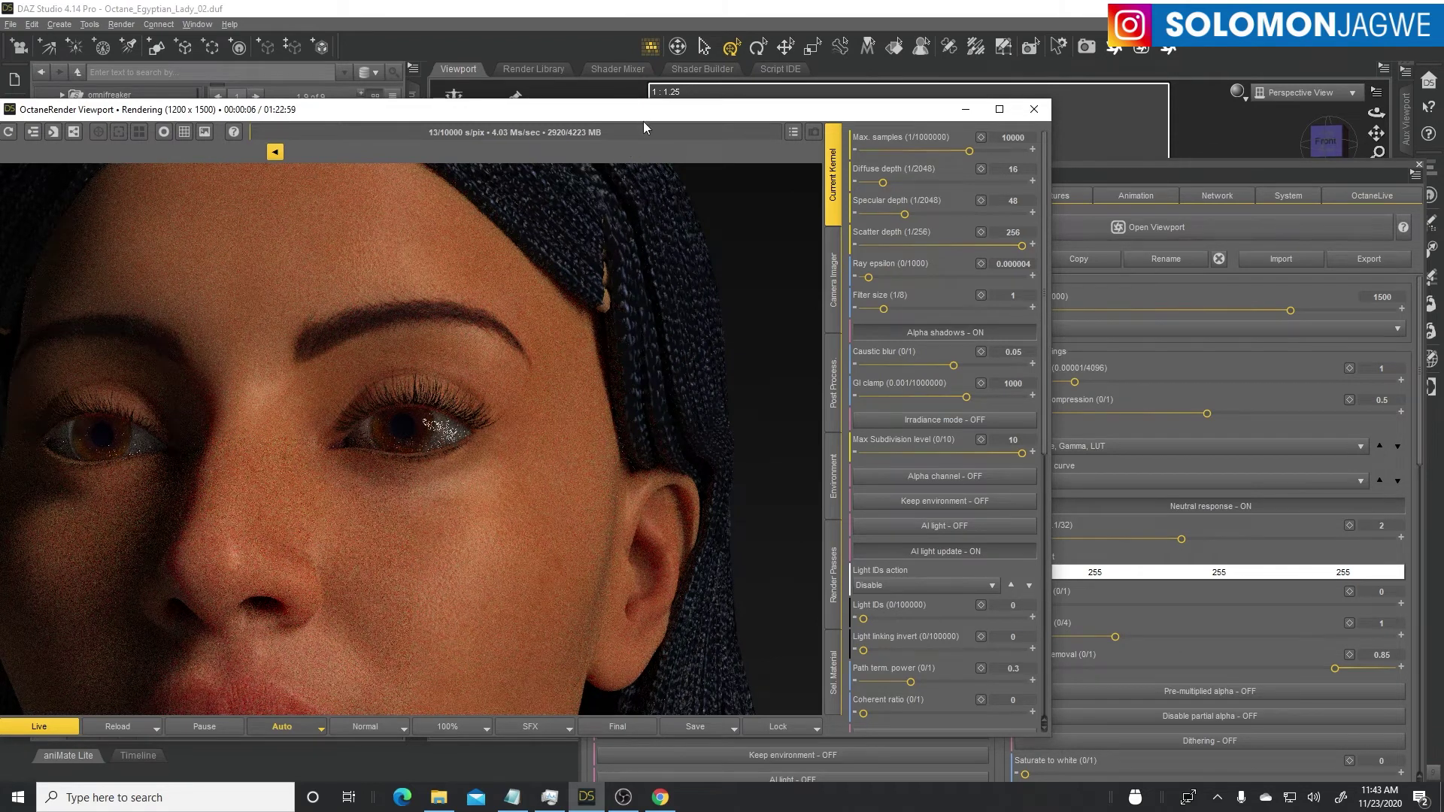
left_click_drag(645, 116, 664, 494)
left_click_drag(1250, 173, 1181, 439)
Step: Apply the ORK Partial Skin - Eyelashes material to the Ahmunet for Khemsit 8 figure
left_click(1388, 350)
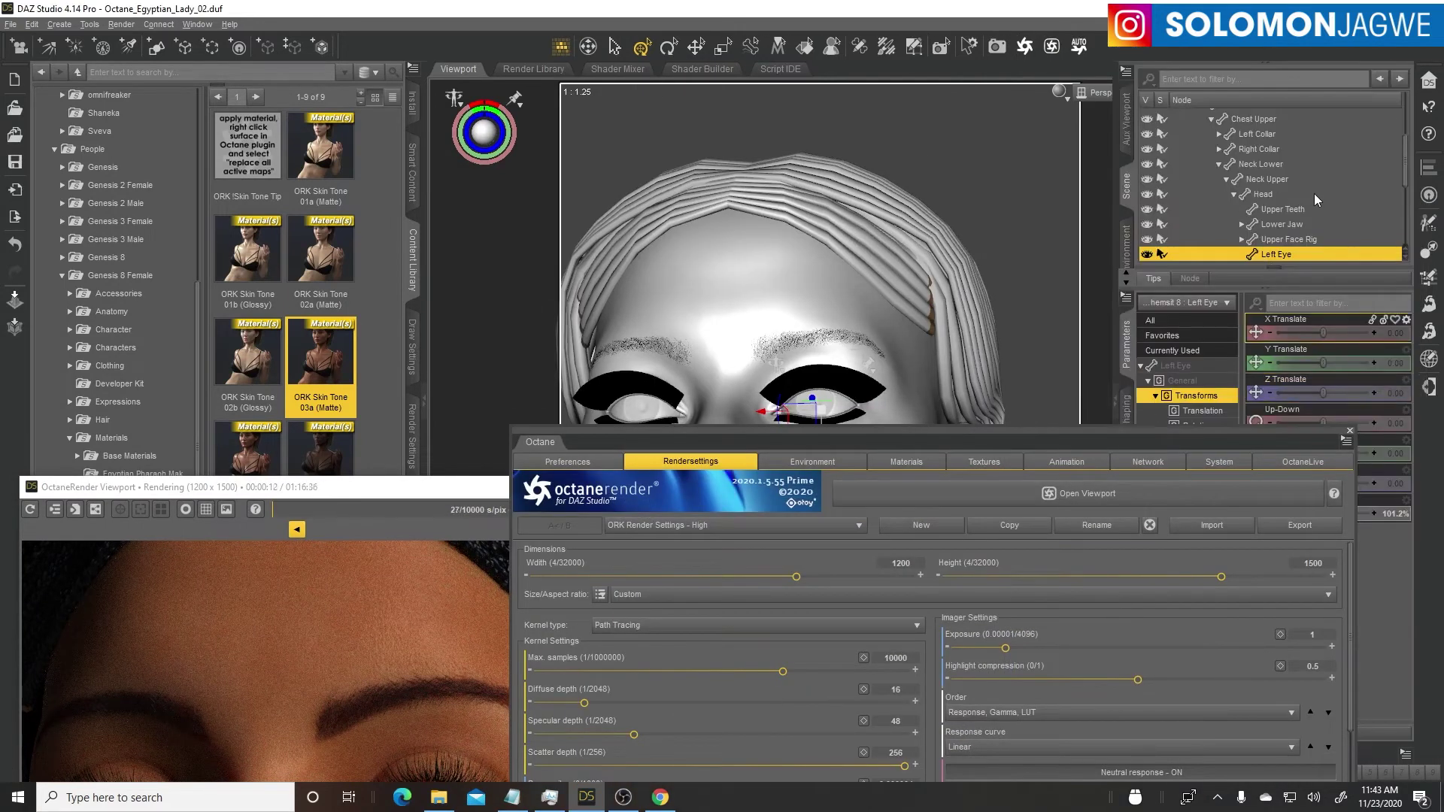
scroll(1323, 218, "up", 3)
left_click(1242, 146)
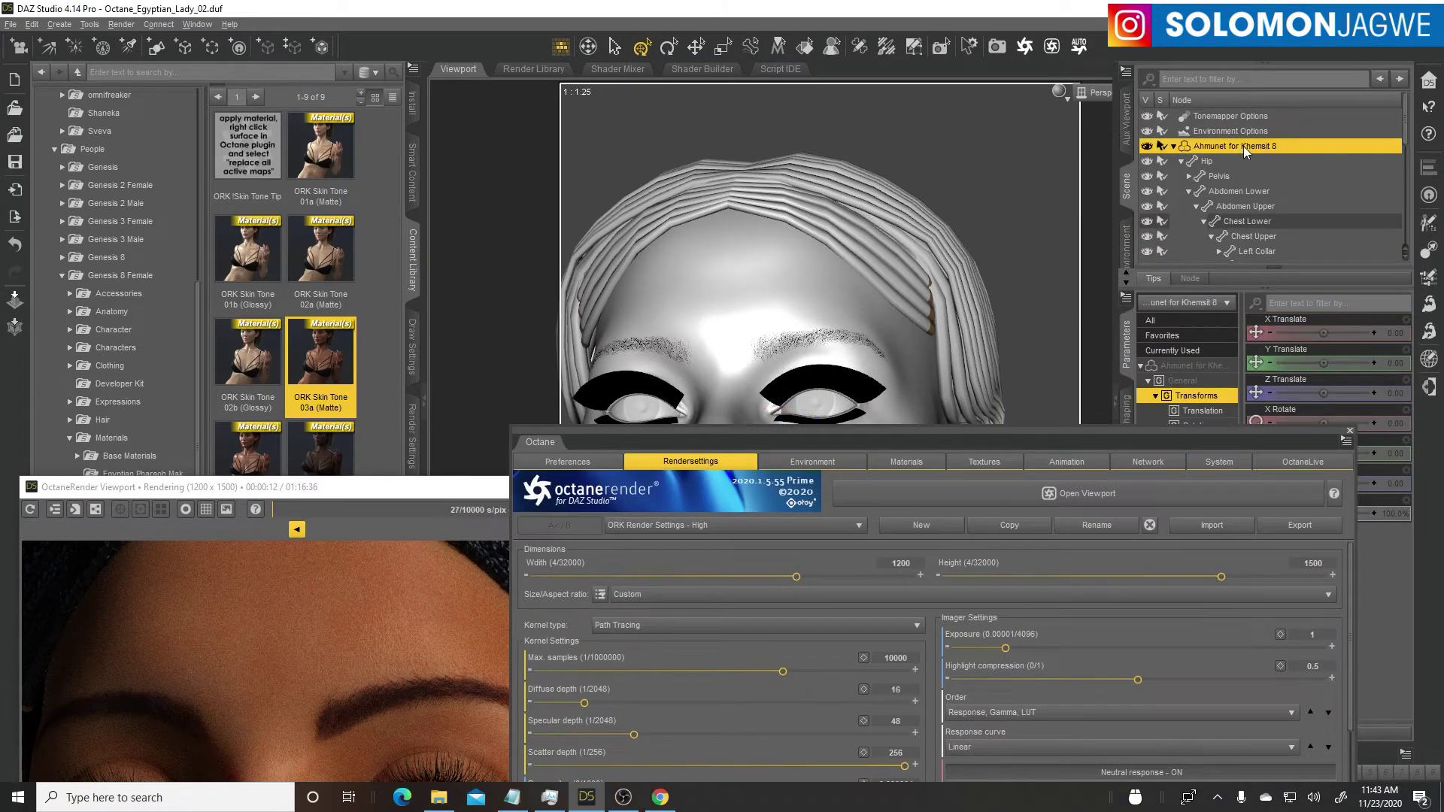
left_click_drag(258, 493, 274, 589)
left_click(136, 510)
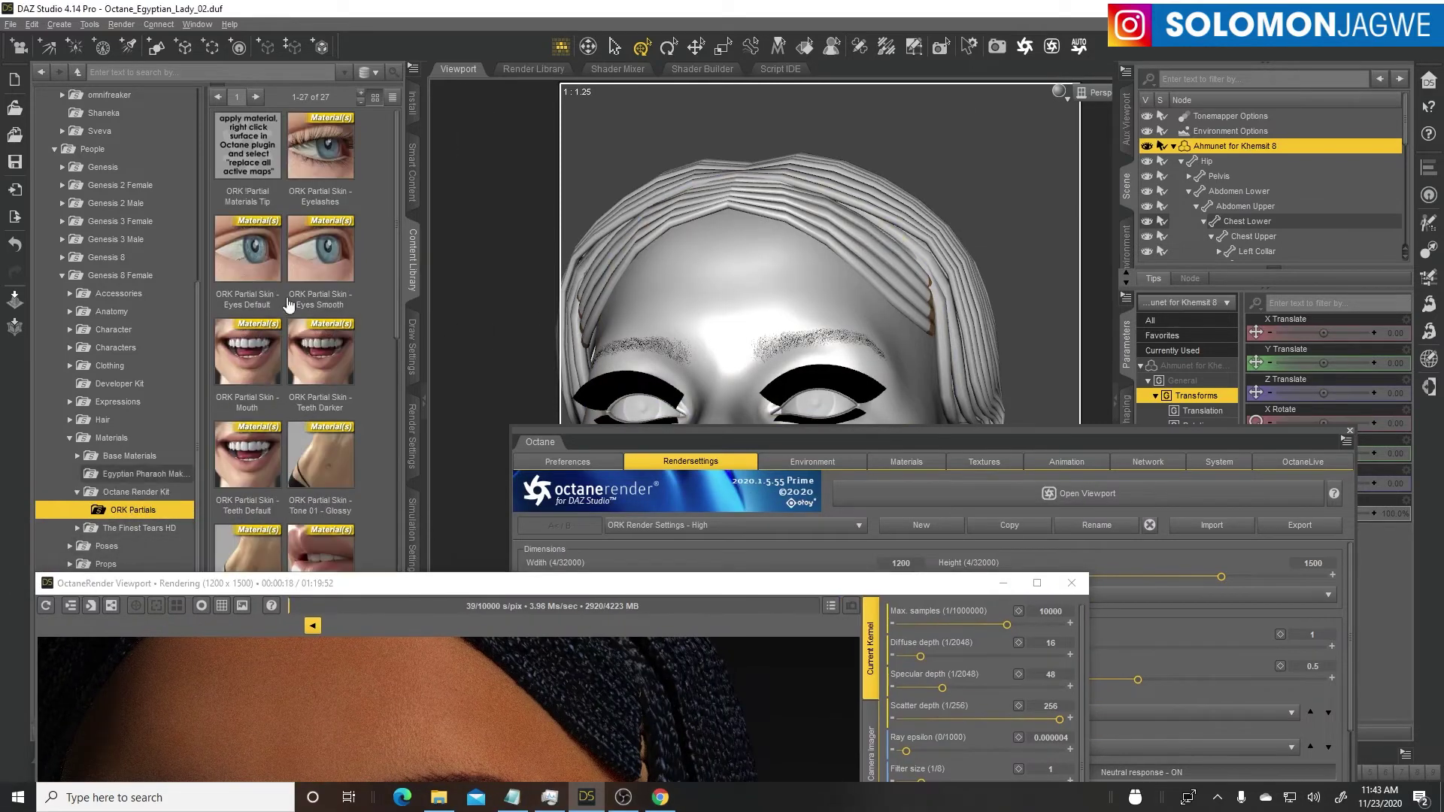
double_click(319, 160)
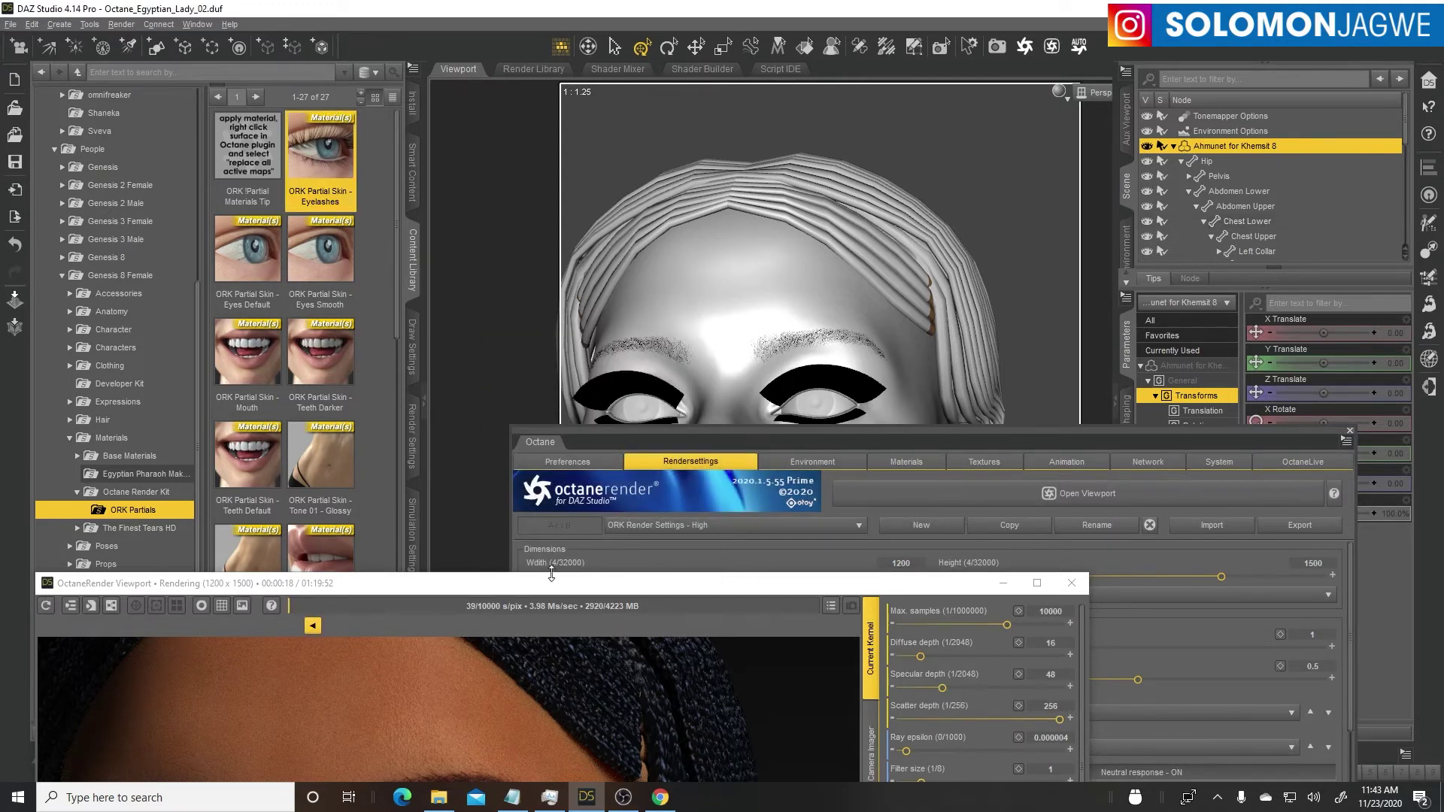
Step: Replace all active maps on the Eyelashes and EyeMoisture Octane materials
left_click(884, 429)
left_click_drag(884, 430, 868, 227)
left_click(897, 261)
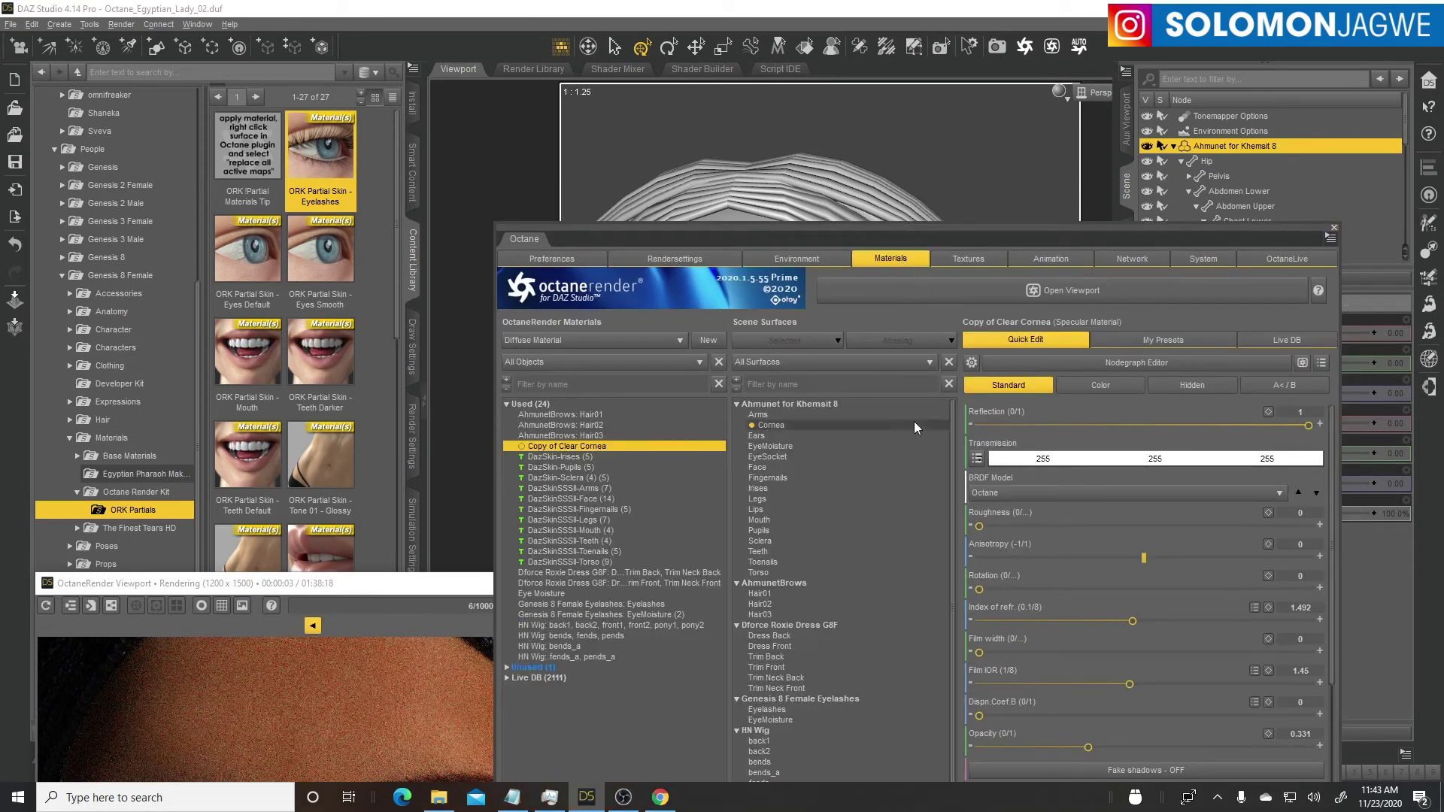
left_click_drag(842, 227, 818, 119)
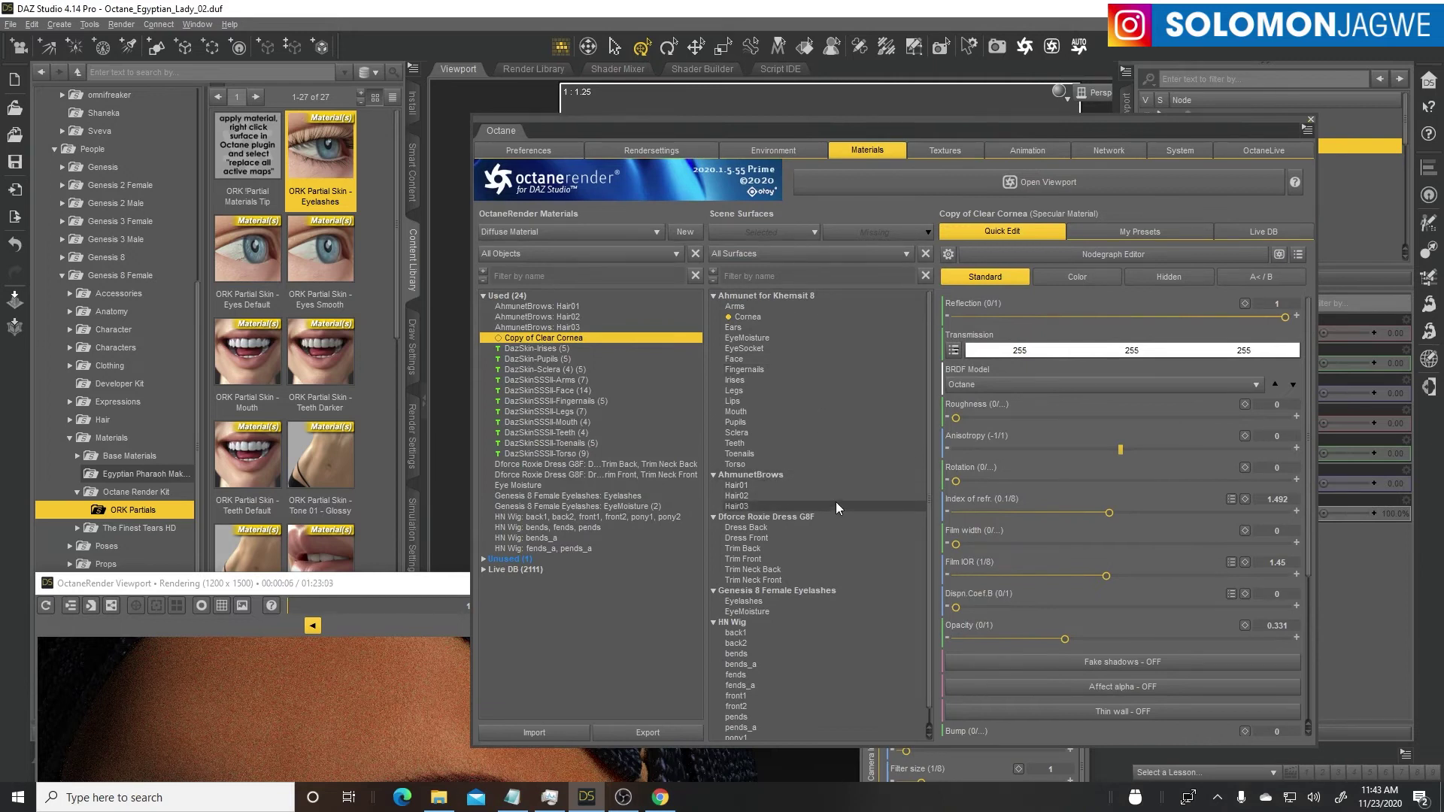
left_click(768, 593)
right_click(769, 593)
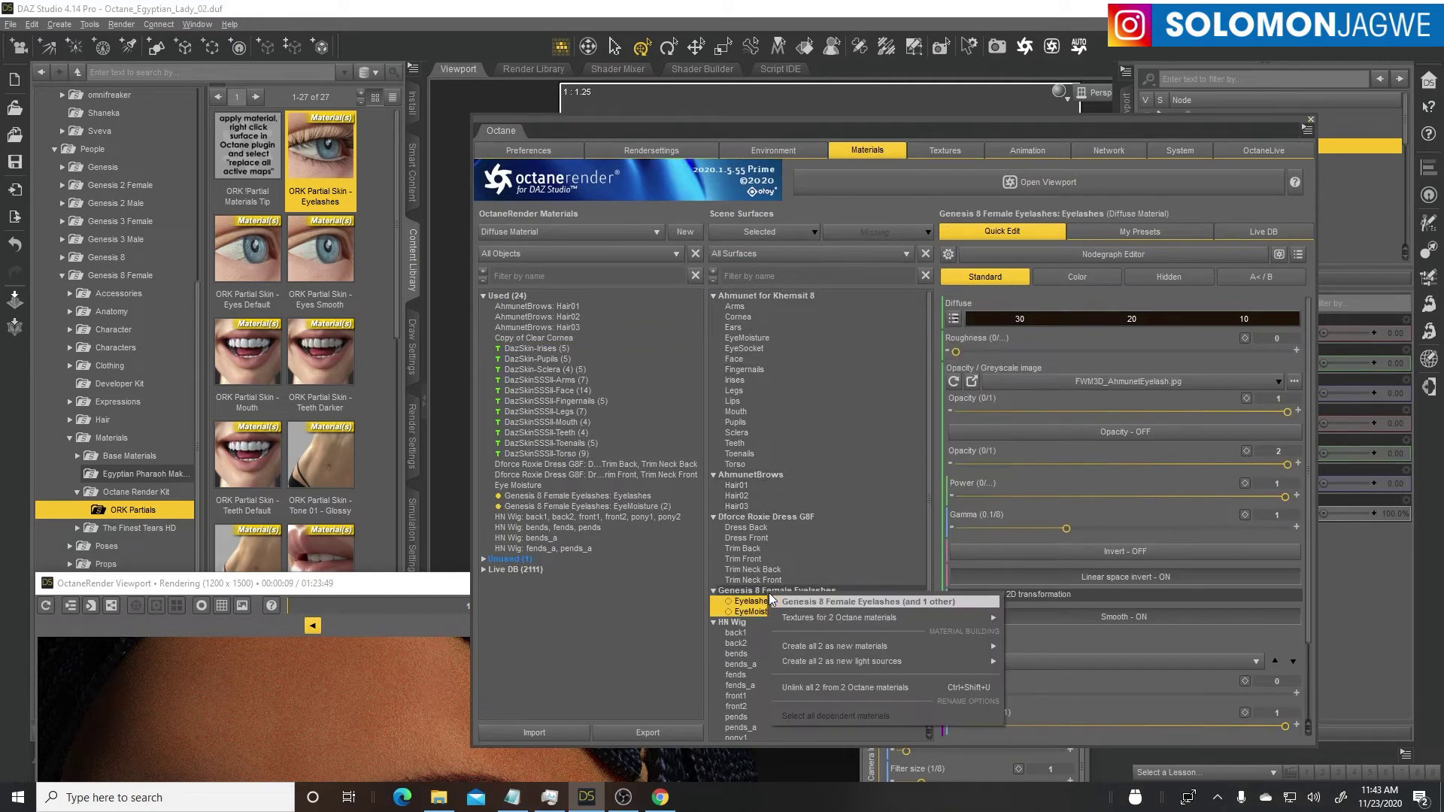
mouse_move(823, 620)
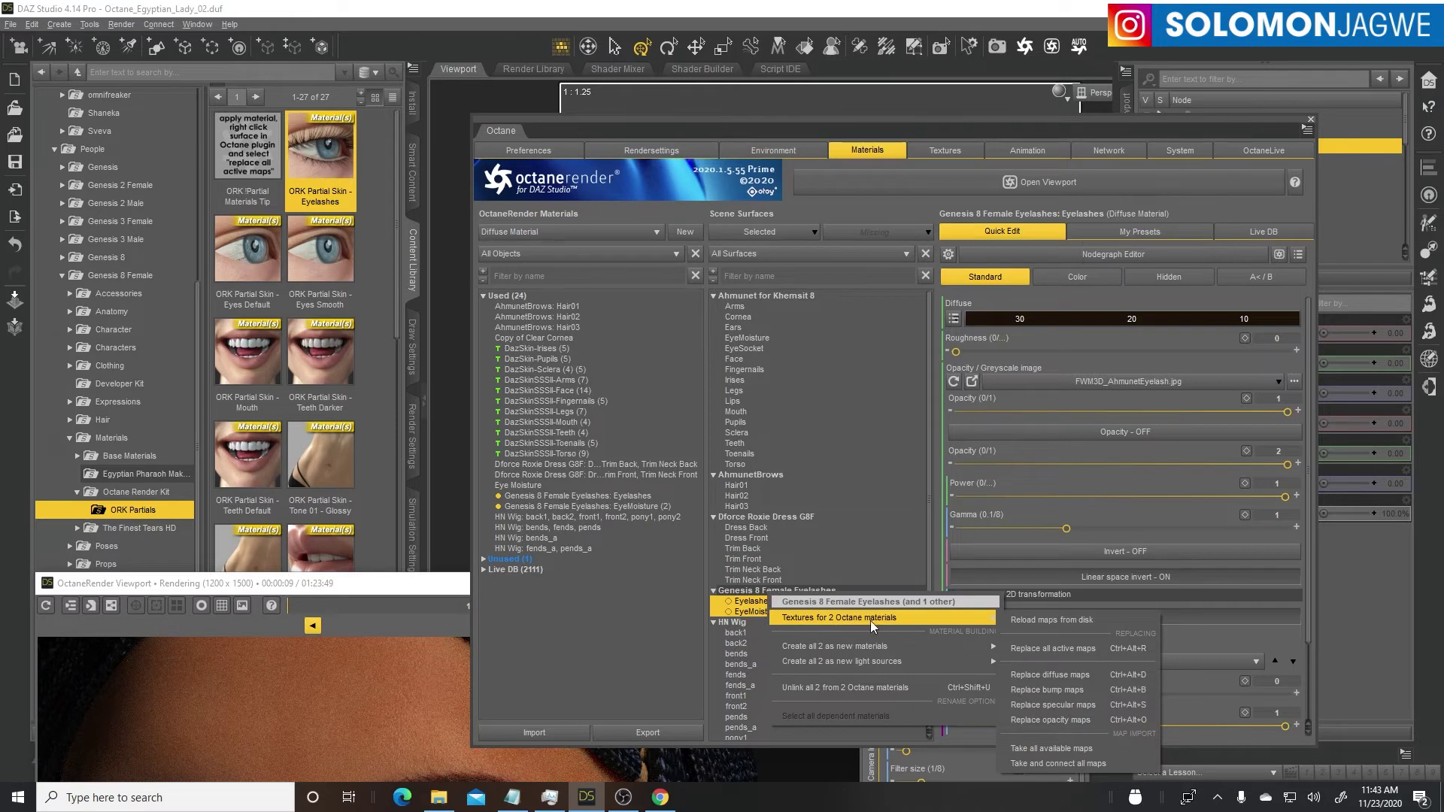
left_click(1063, 649)
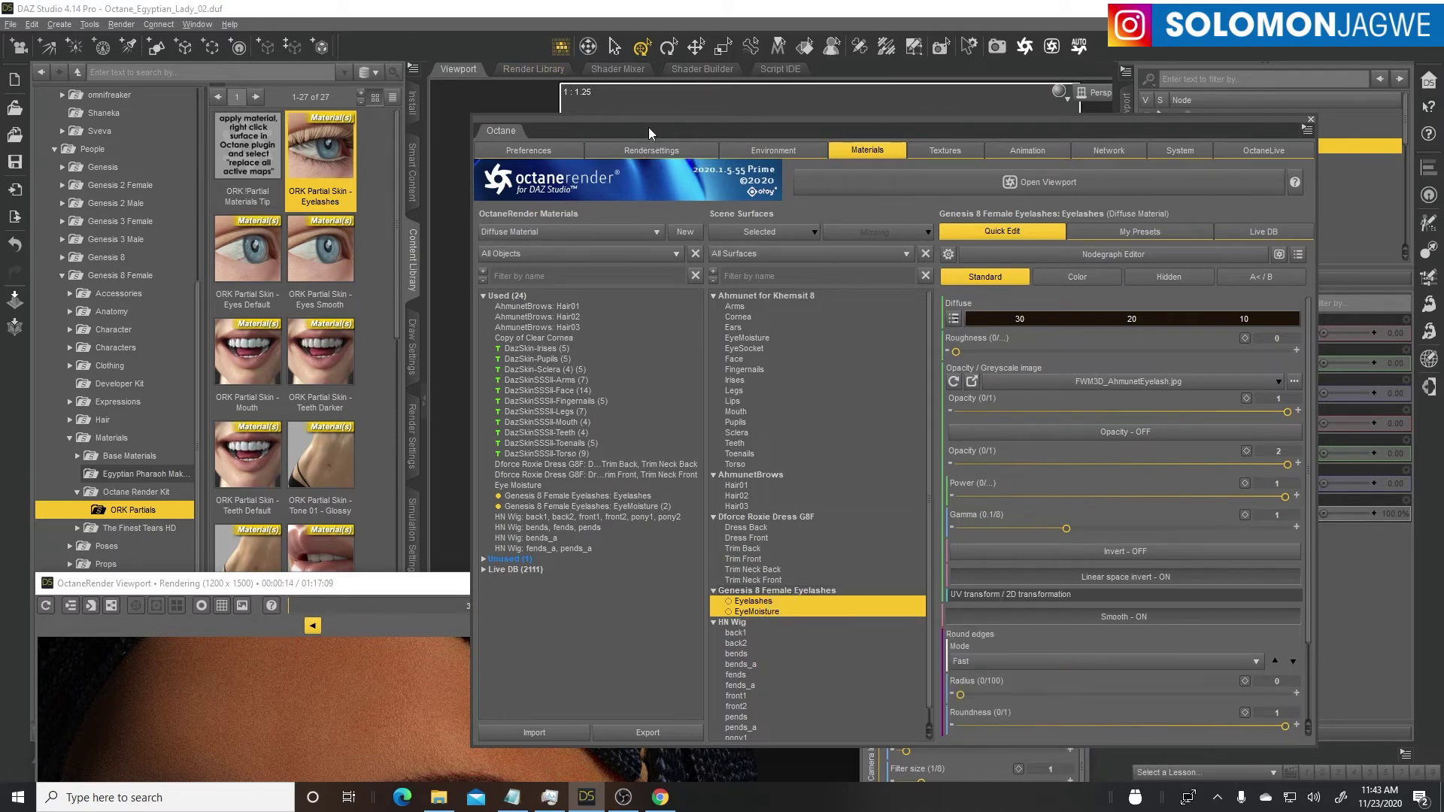
Step: Collapse the Scene/Parameters pane and orbit and dolly the camera to frame the eye and lashes
left_click_drag(413, 583, 495, 141)
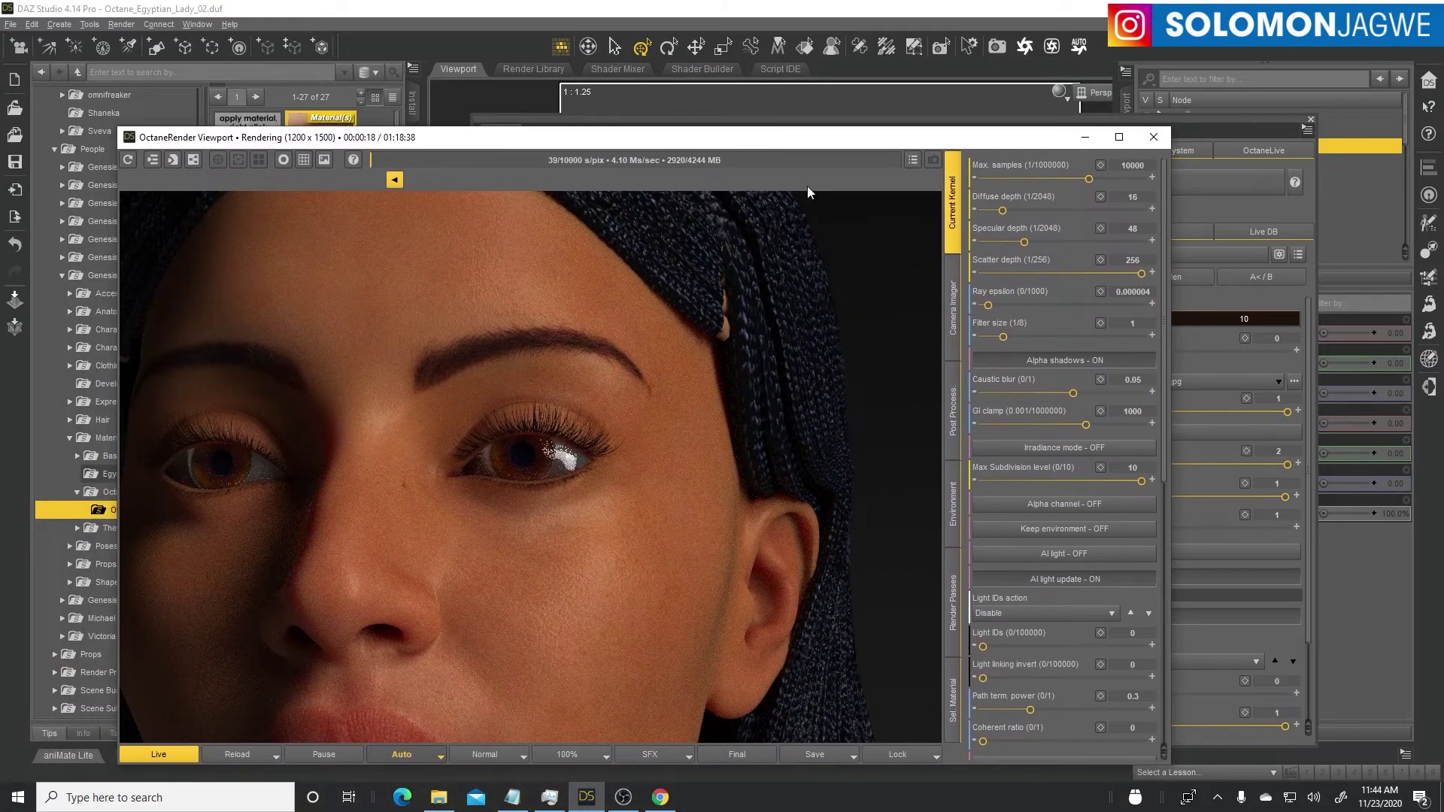
left_click_drag(789, 144, 663, 446)
left_click(751, 122)
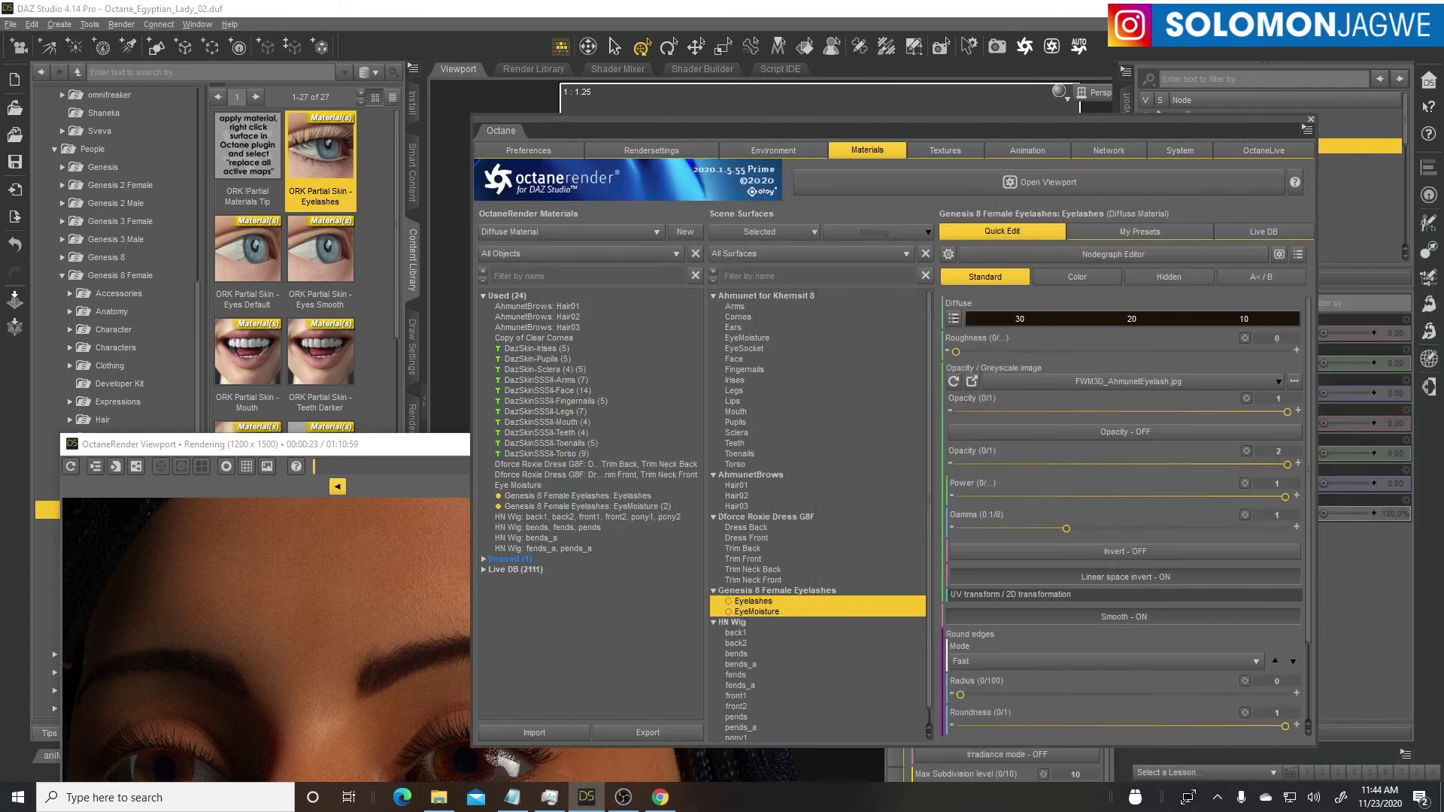
left_click(949, 301)
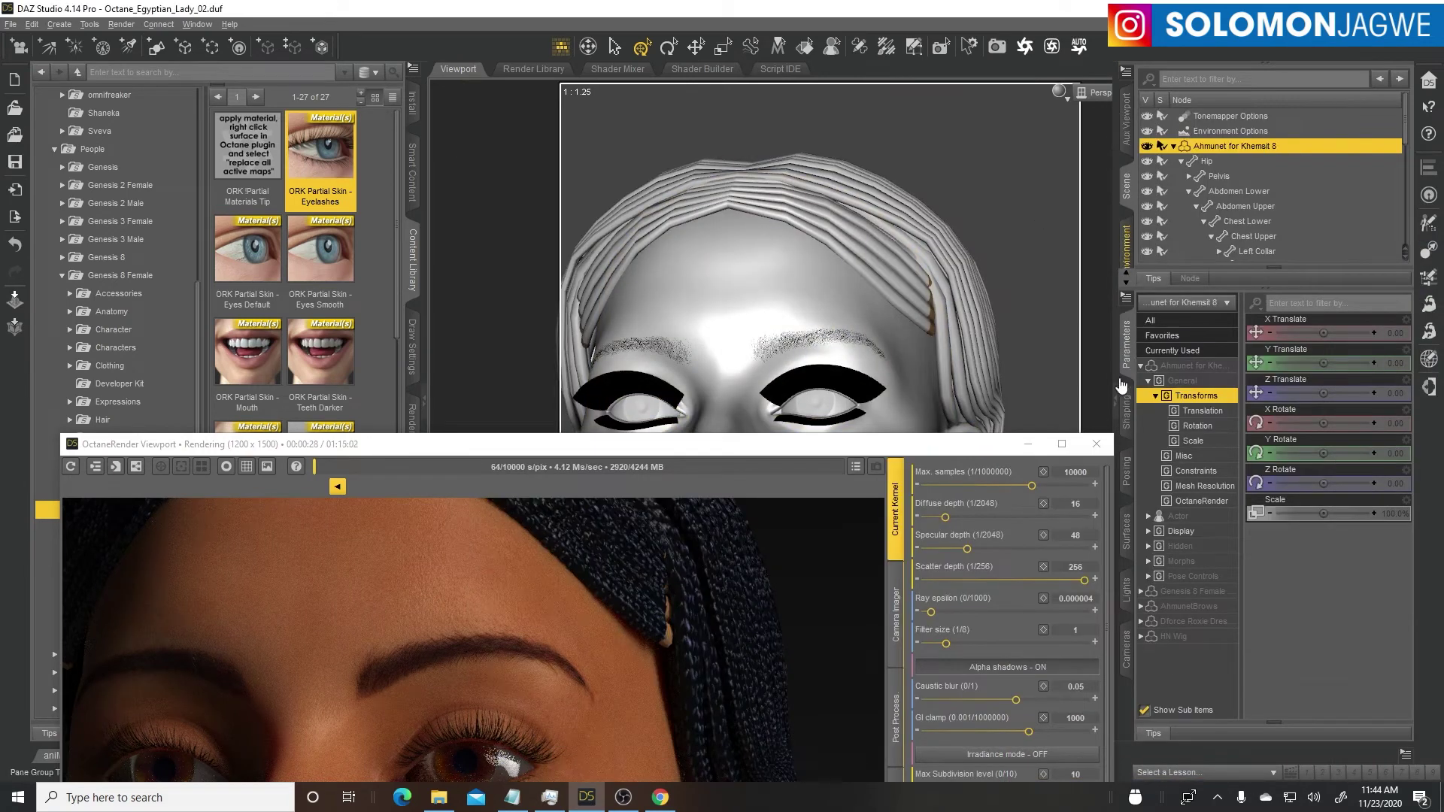
left_click(1117, 407)
left_click_drag(1377, 112, 1331, 115)
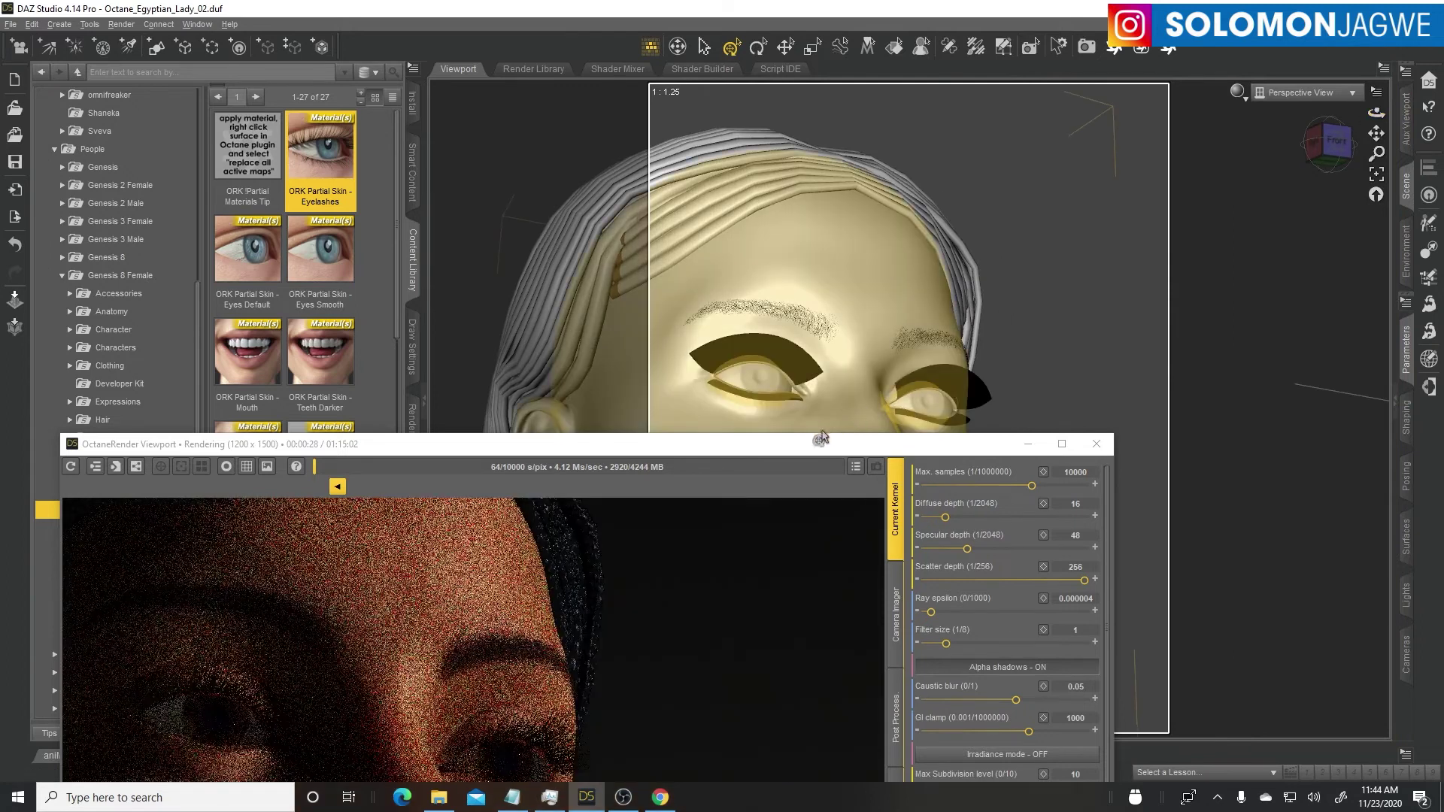
left_click_drag(804, 450, 737, 168)
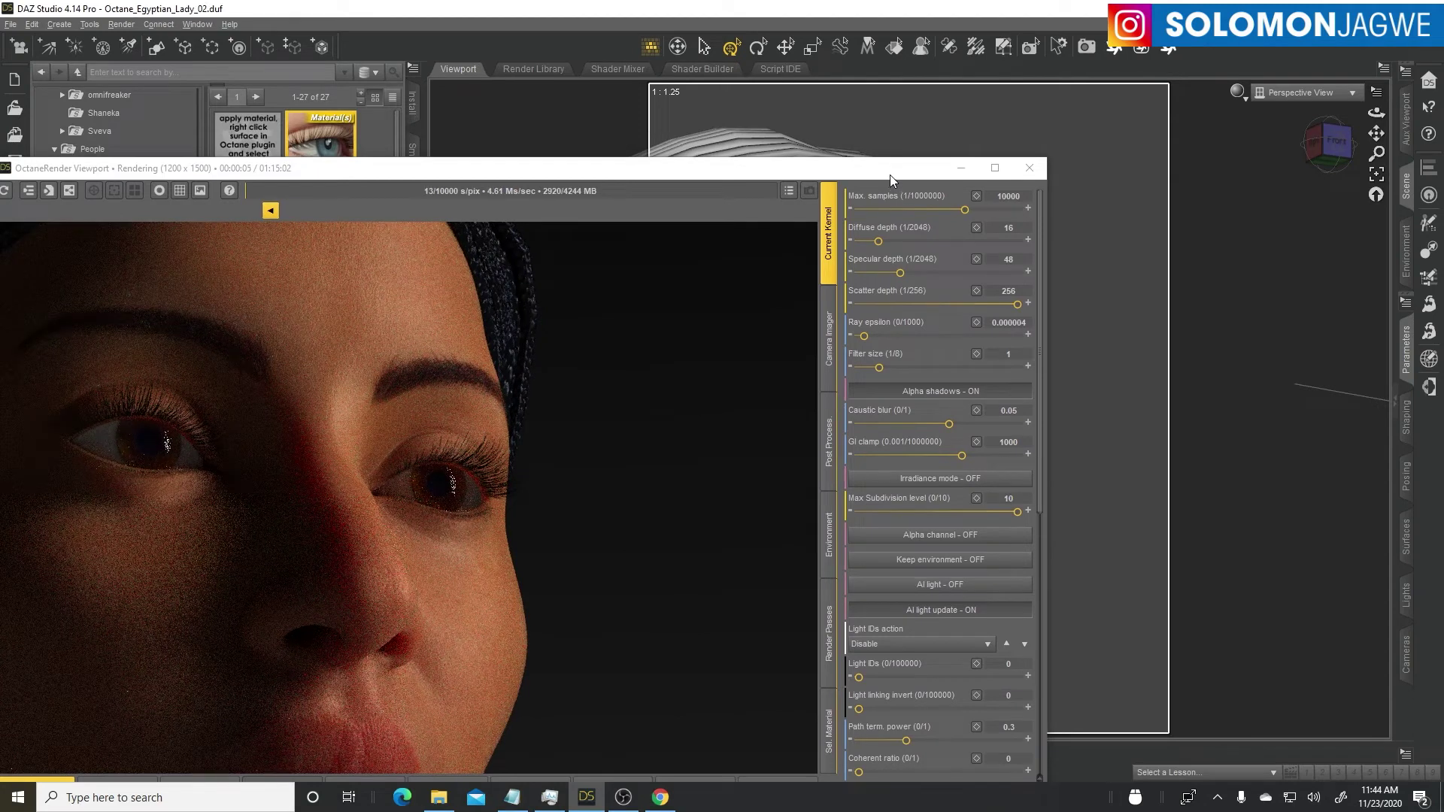
left_click_drag(1330, 142, 1330, 151)
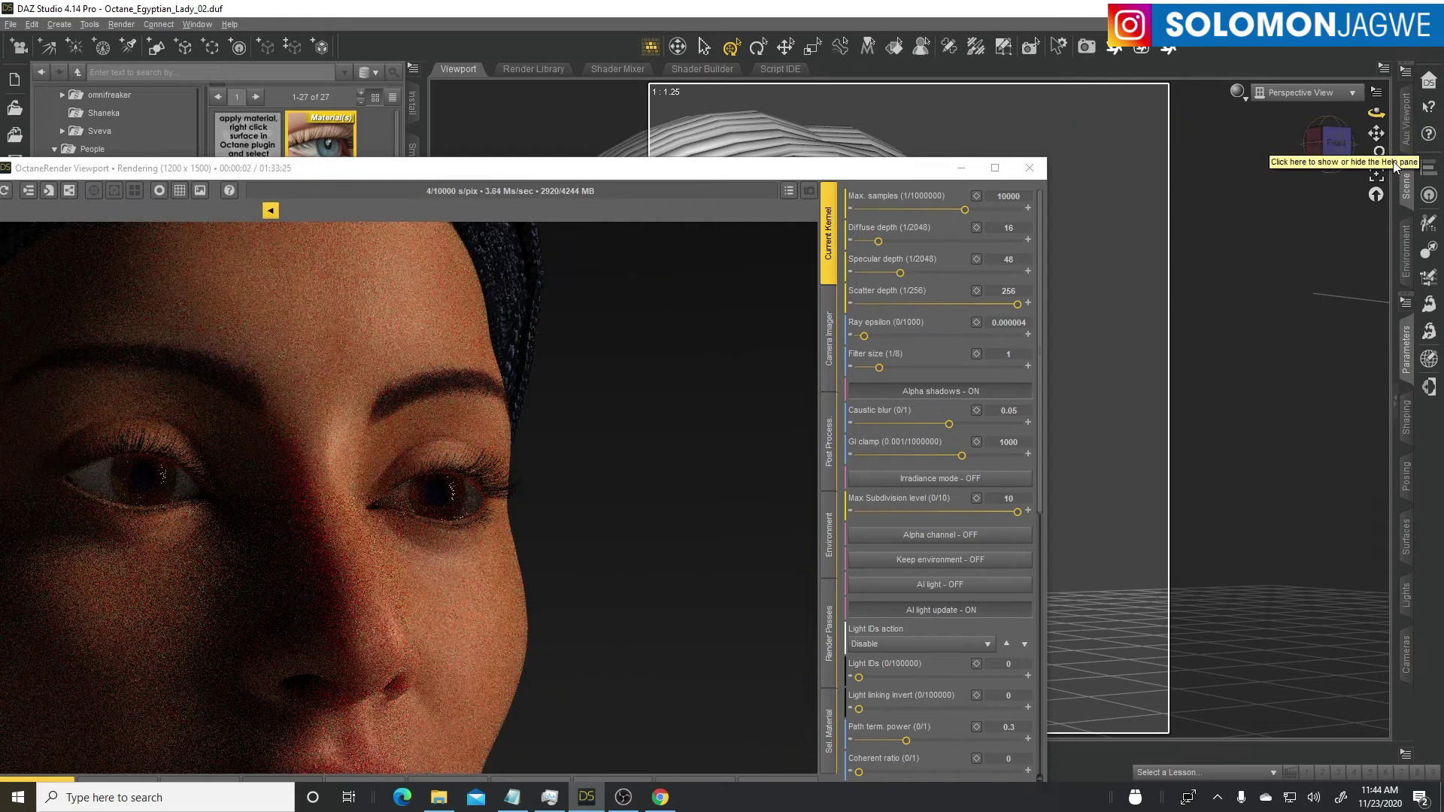
left_click_drag(1377, 154, 1381, 151)
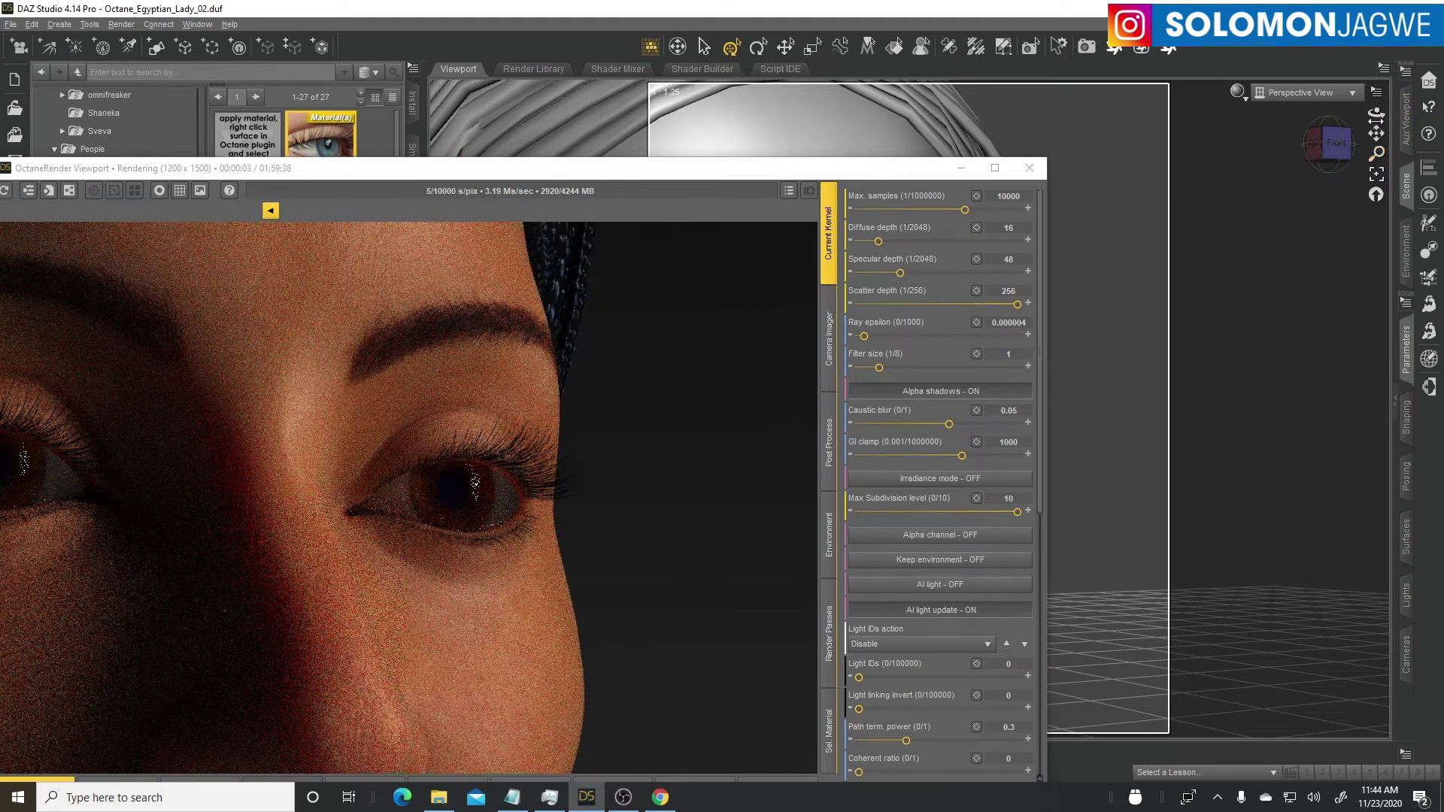
left_click_drag(1376, 113, 1377, 113)
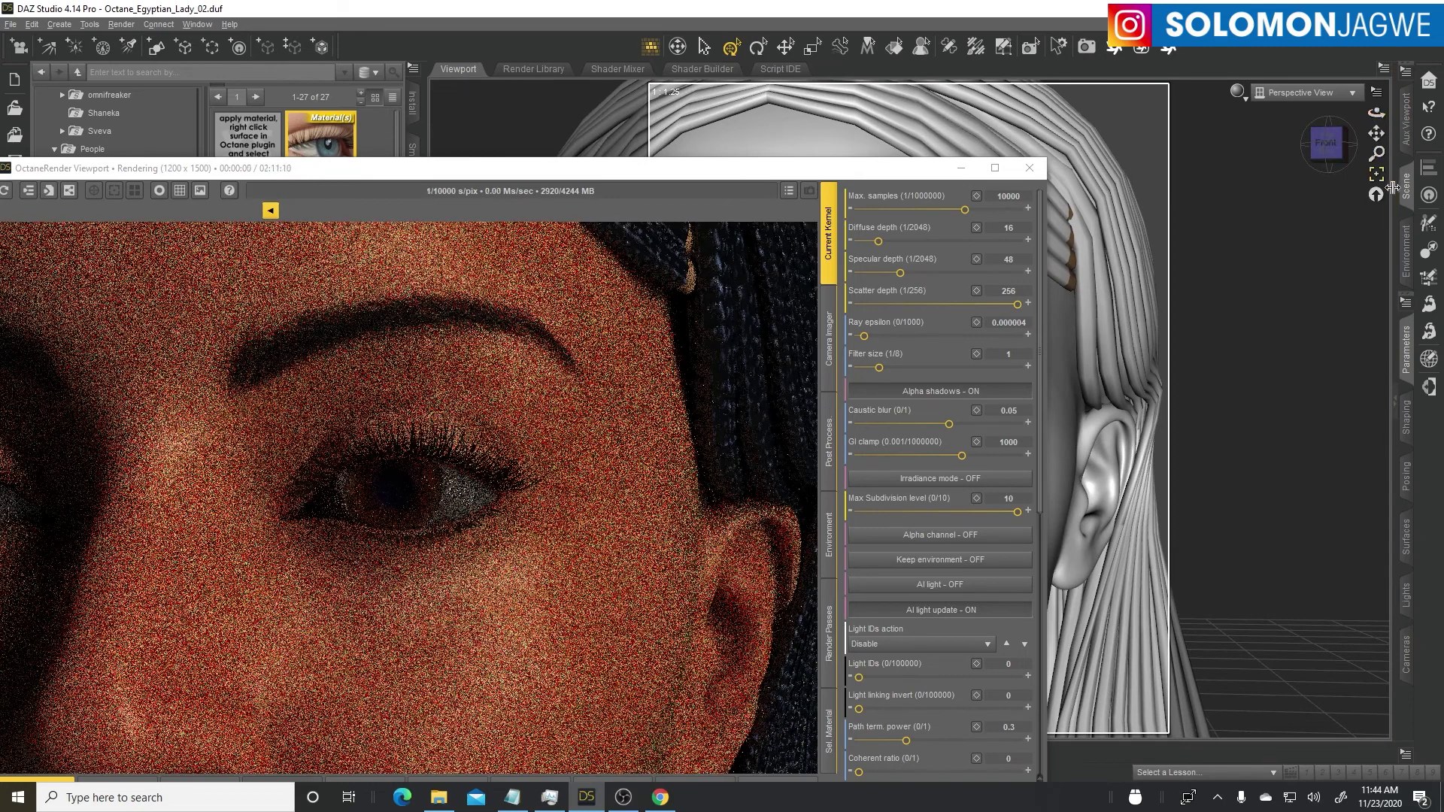
left_click_drag(841, 168, 1031, 335)
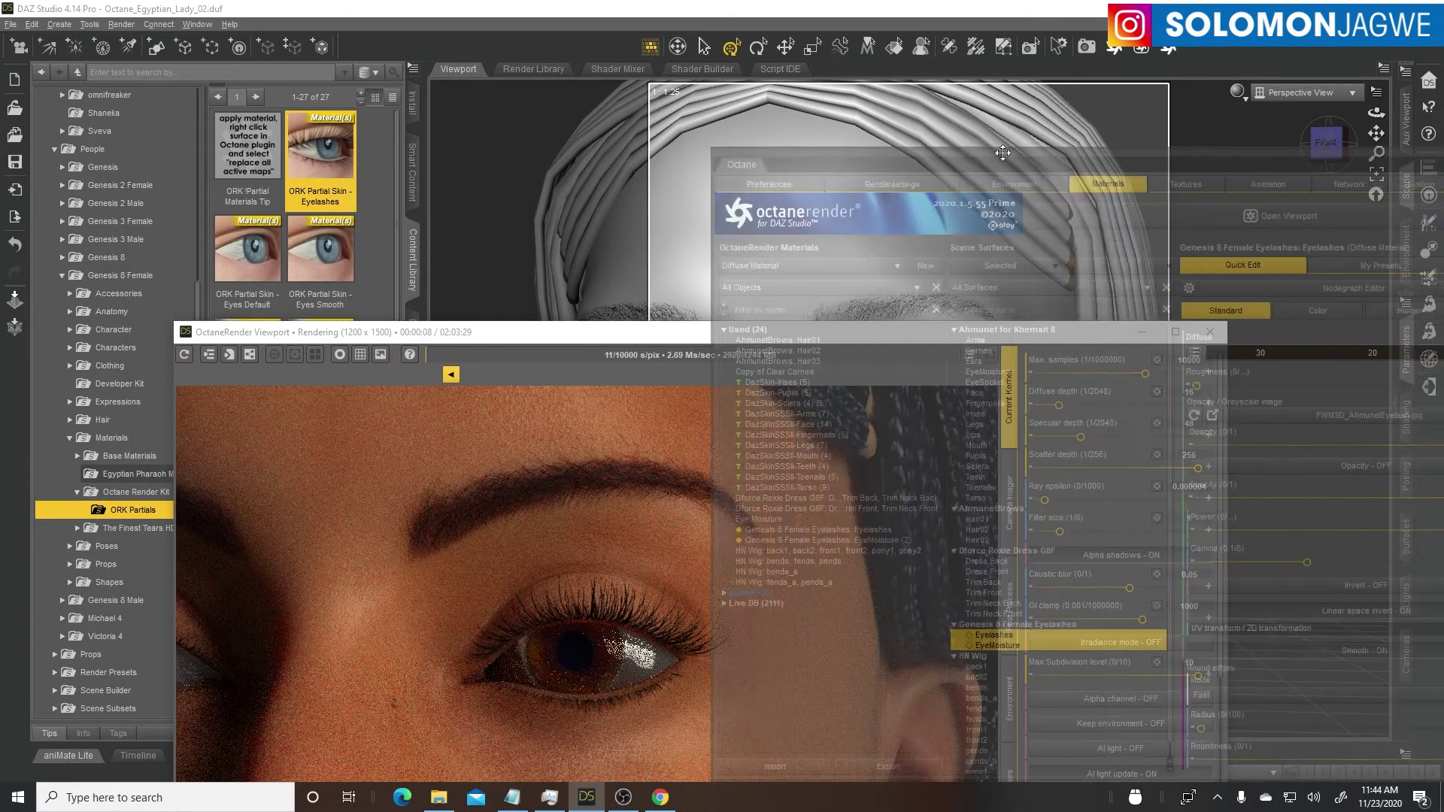
Step: Set the Octane environment to ORK Daylight Artistic 003 after trying Realistic 003 Dawn
left_click_drag(962, 152, 755, 167)
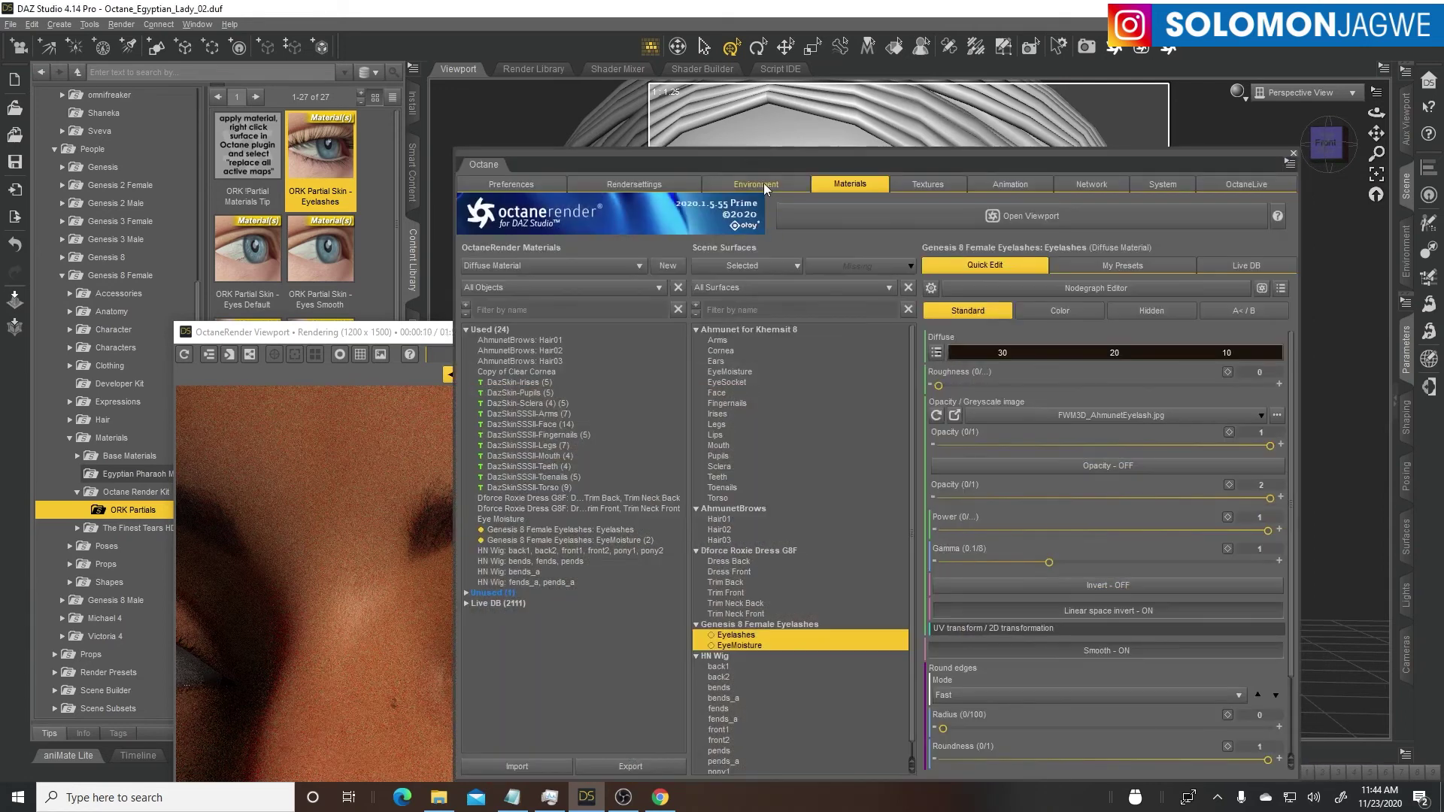
left_click(764, 182)
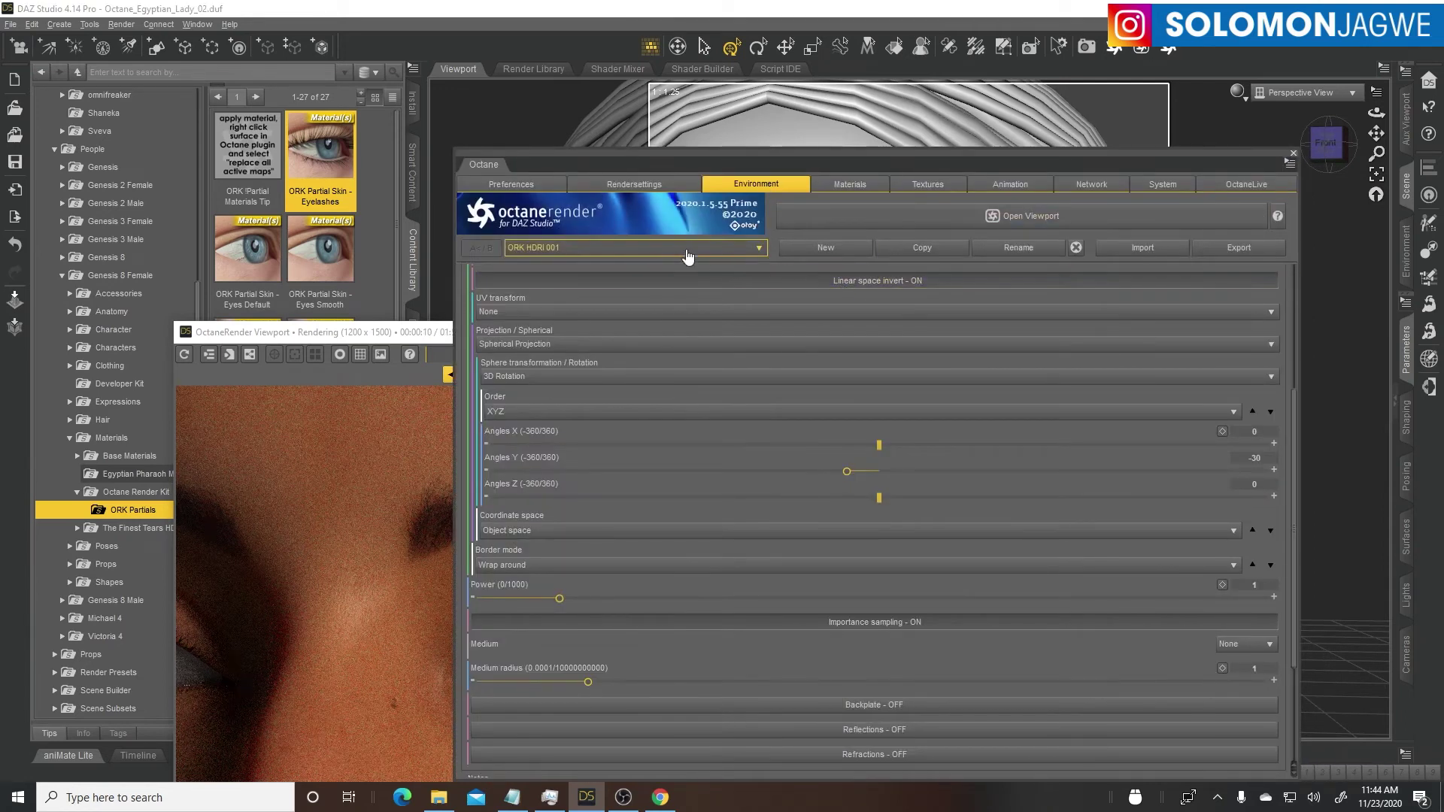
left_click(758, 248)
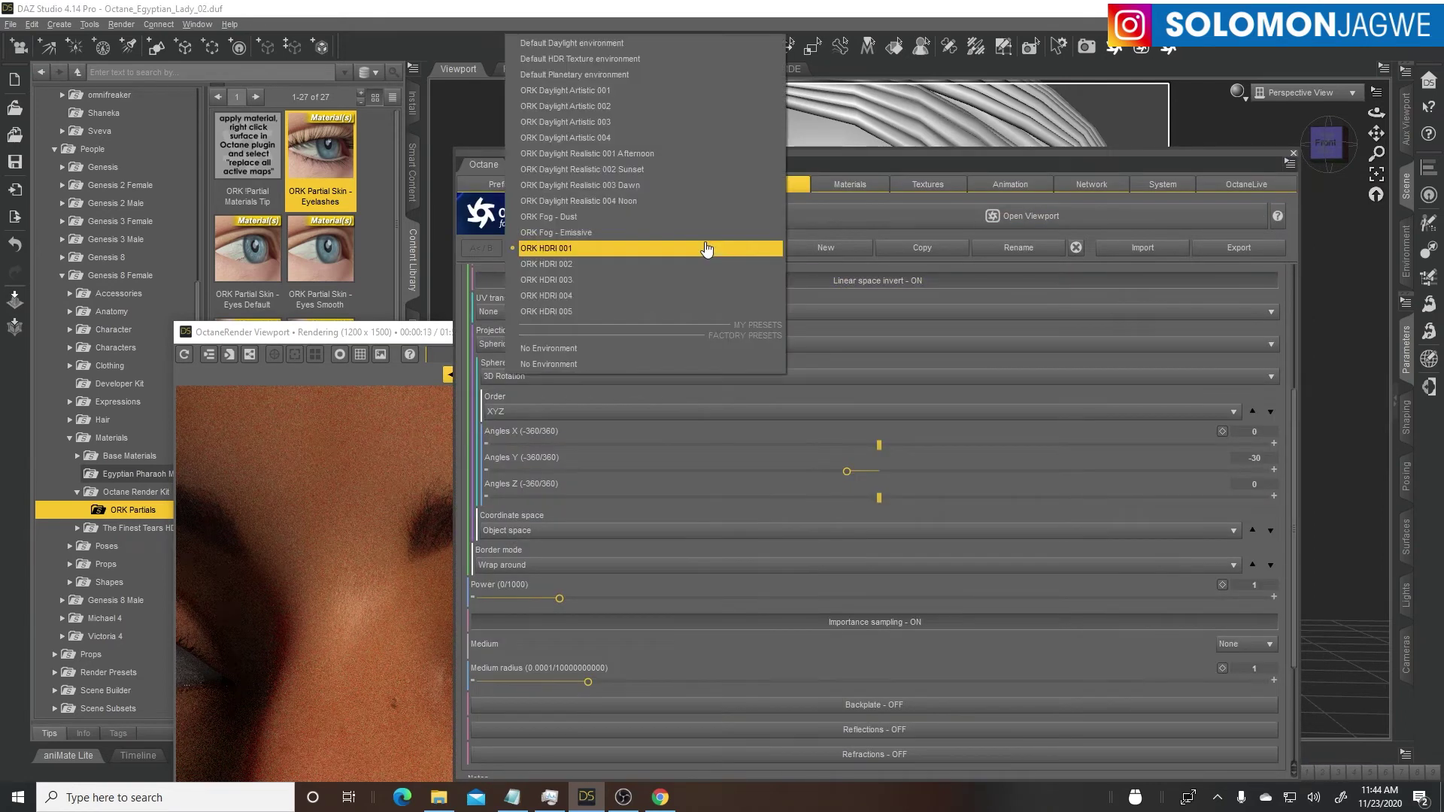
left_click(615, 185)
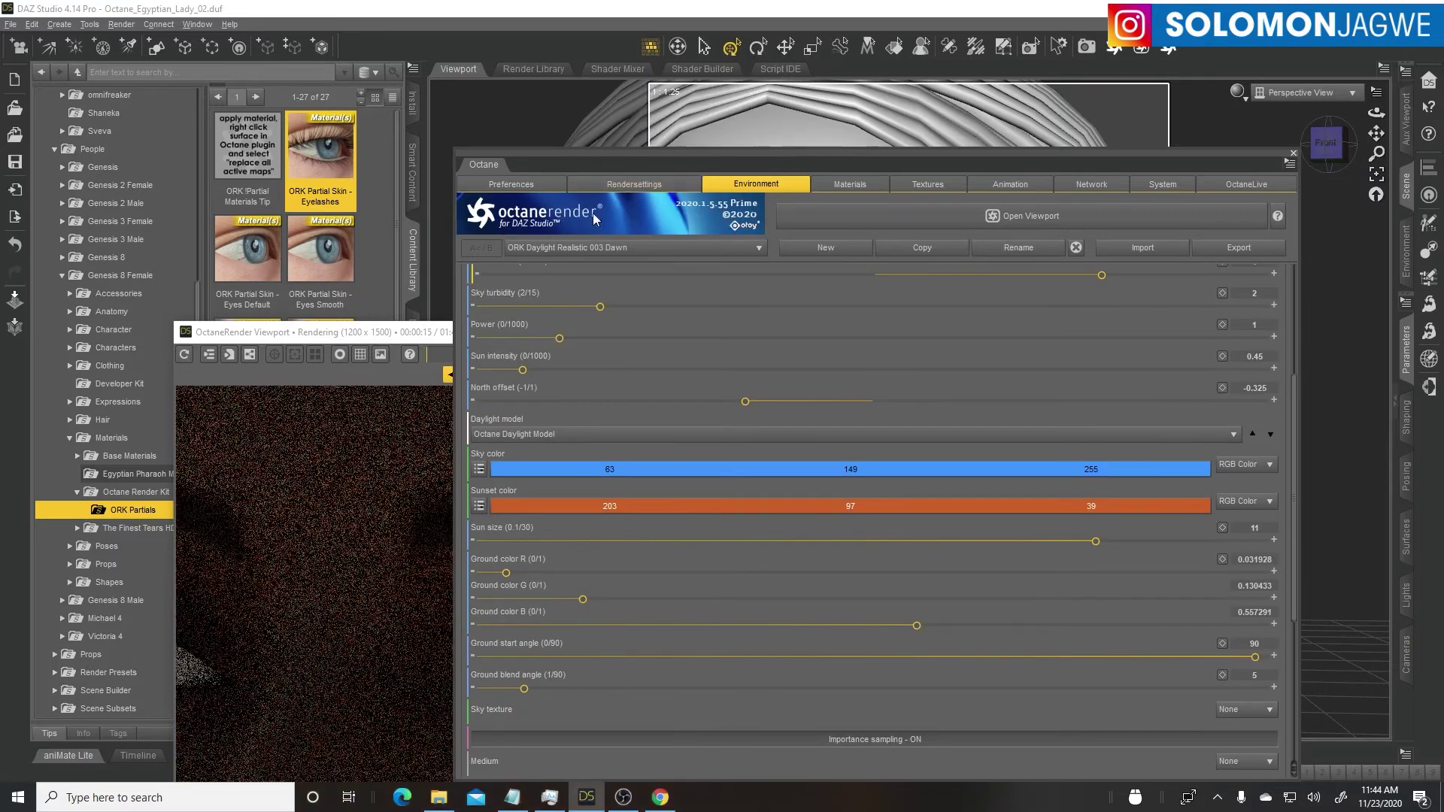
left_click_drag(381, 333, 236, 155)
left_click(1128, 163)
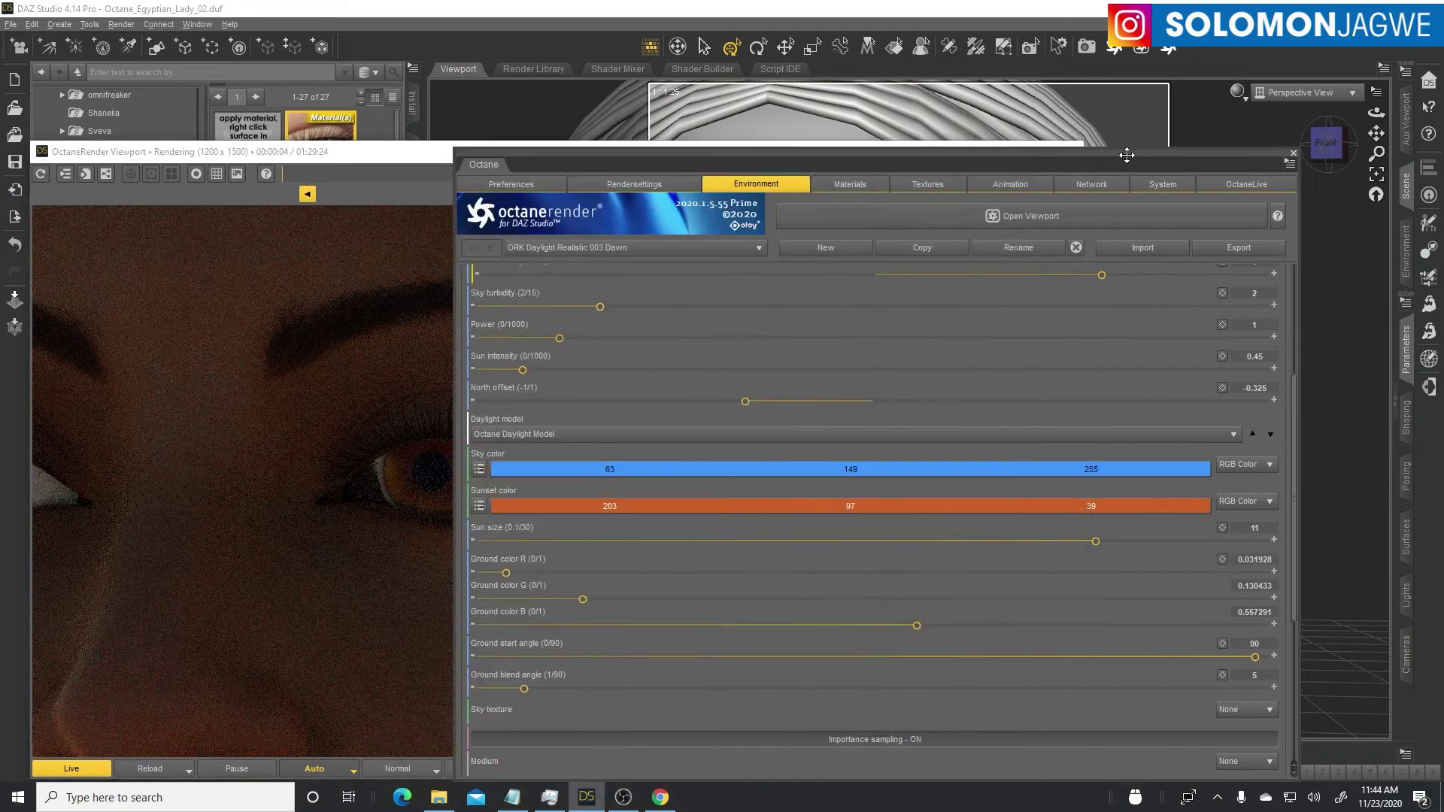
left_click(625, 248)
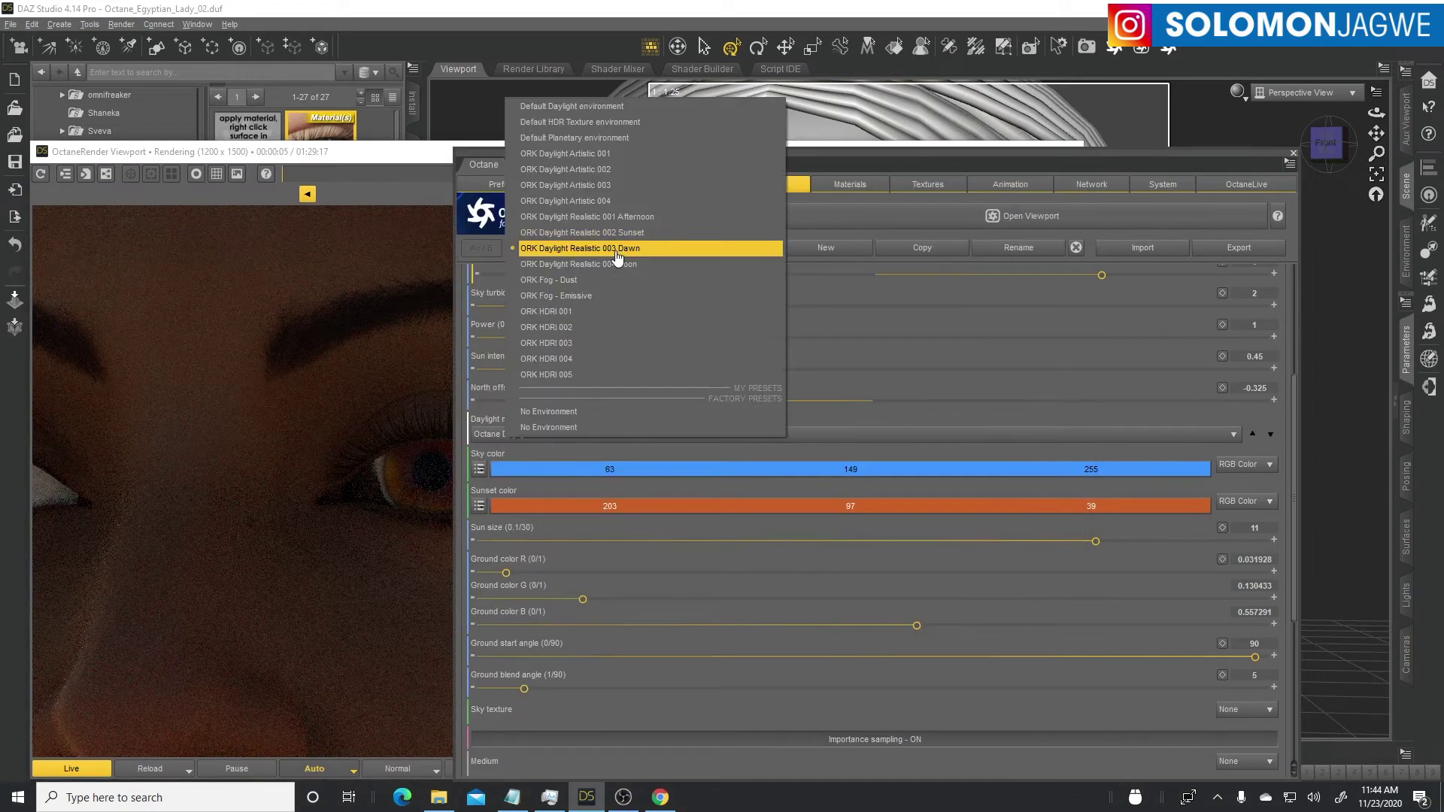
left_click(594, 183)
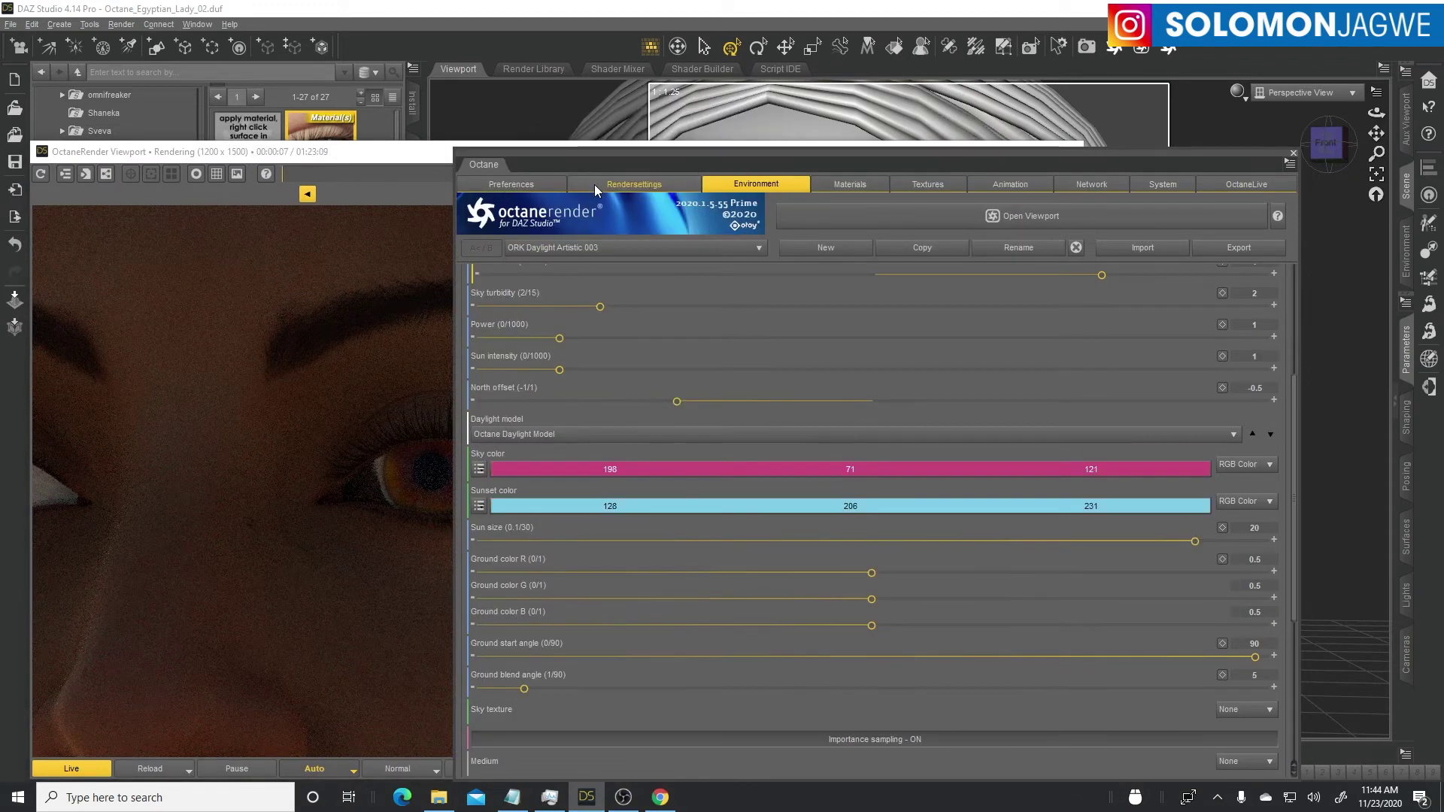
left_click(397, 156)
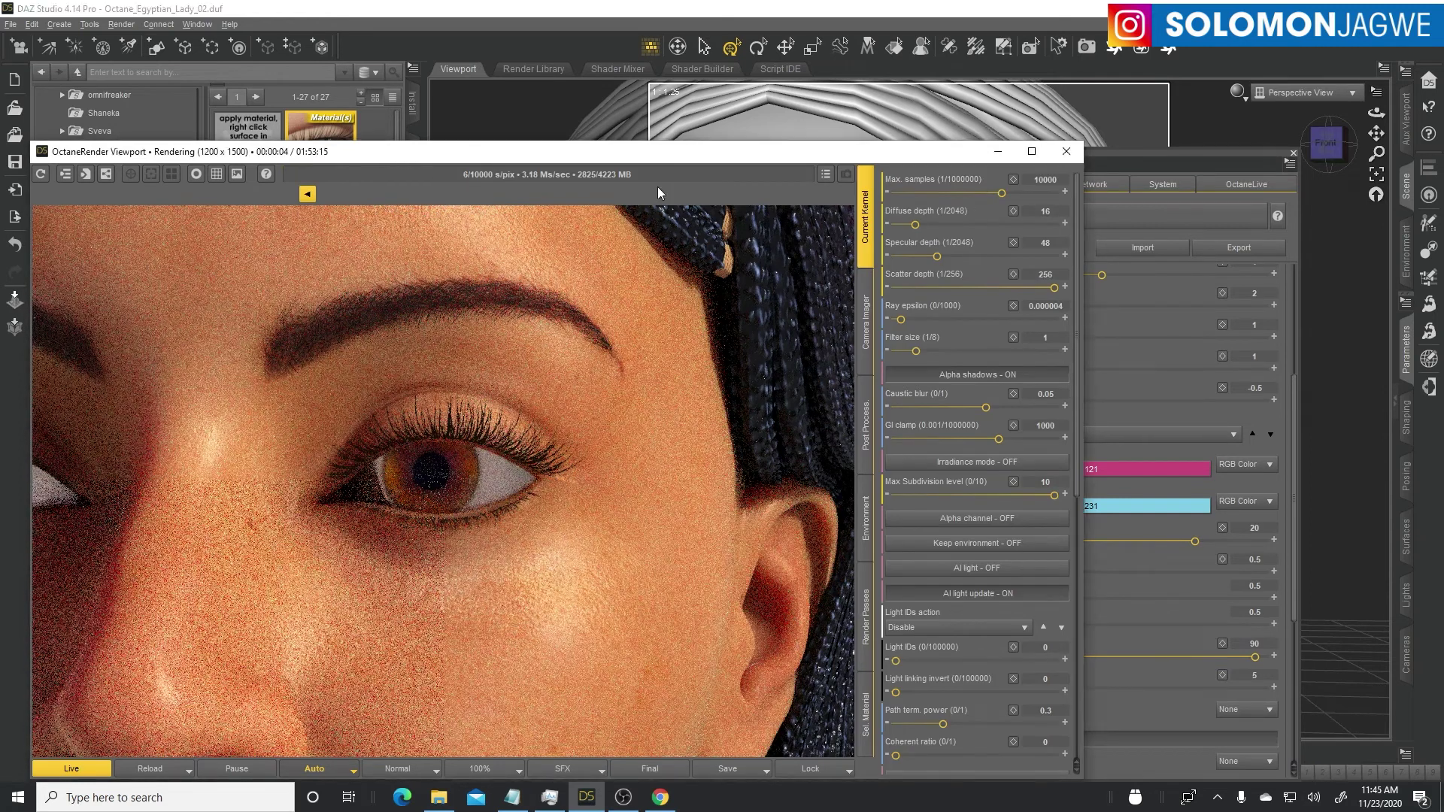
Step: Move the OctaneRender Viewport up, lock the render, and enlarge the window downward
left_click_drag(672, 156, 690, 60)
left_click(842, 670)
left_click_drag(842, 685, 842, 767)
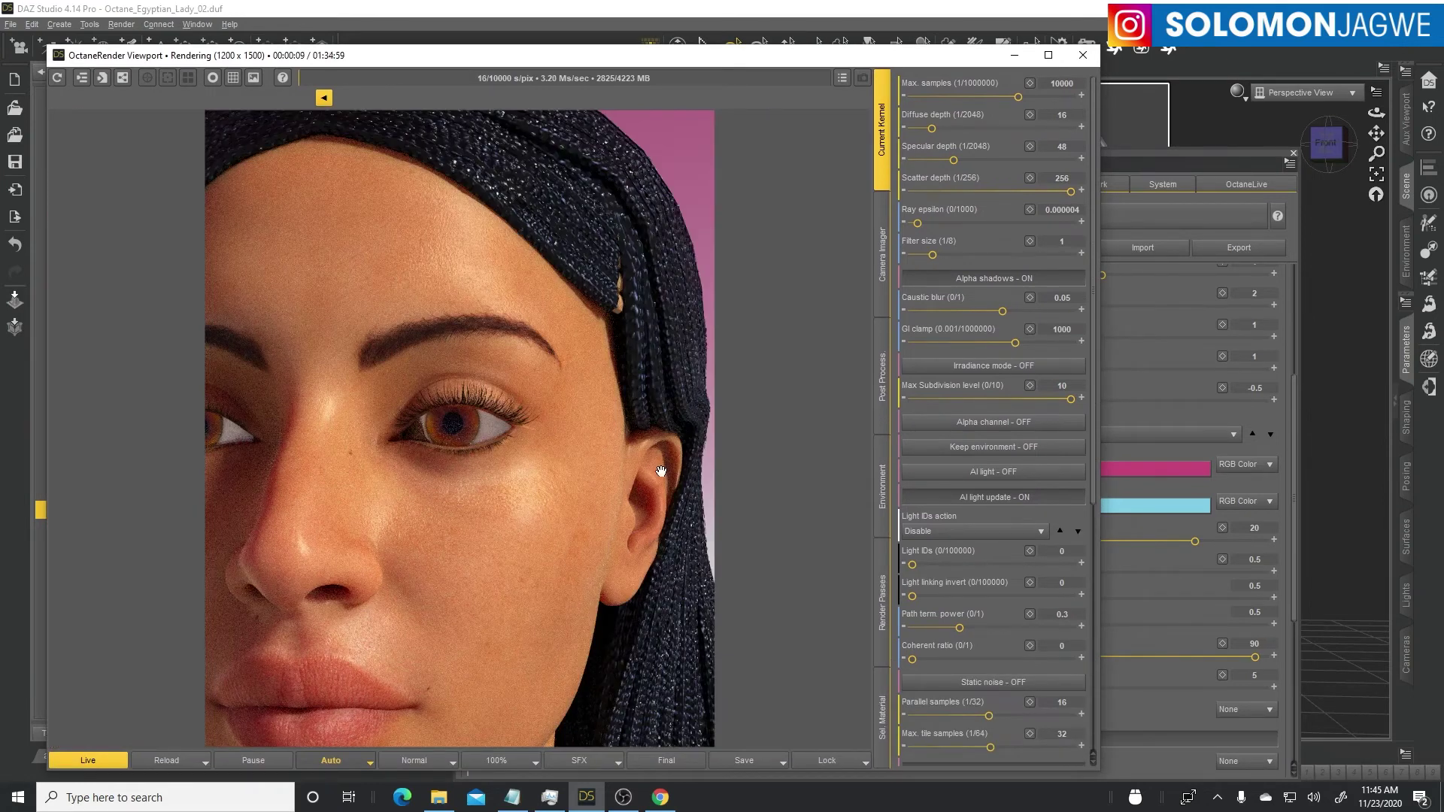
Step: Orbit the viewport camera slightly so the face is framed against the pink backdrop
left_click(1232, 192)
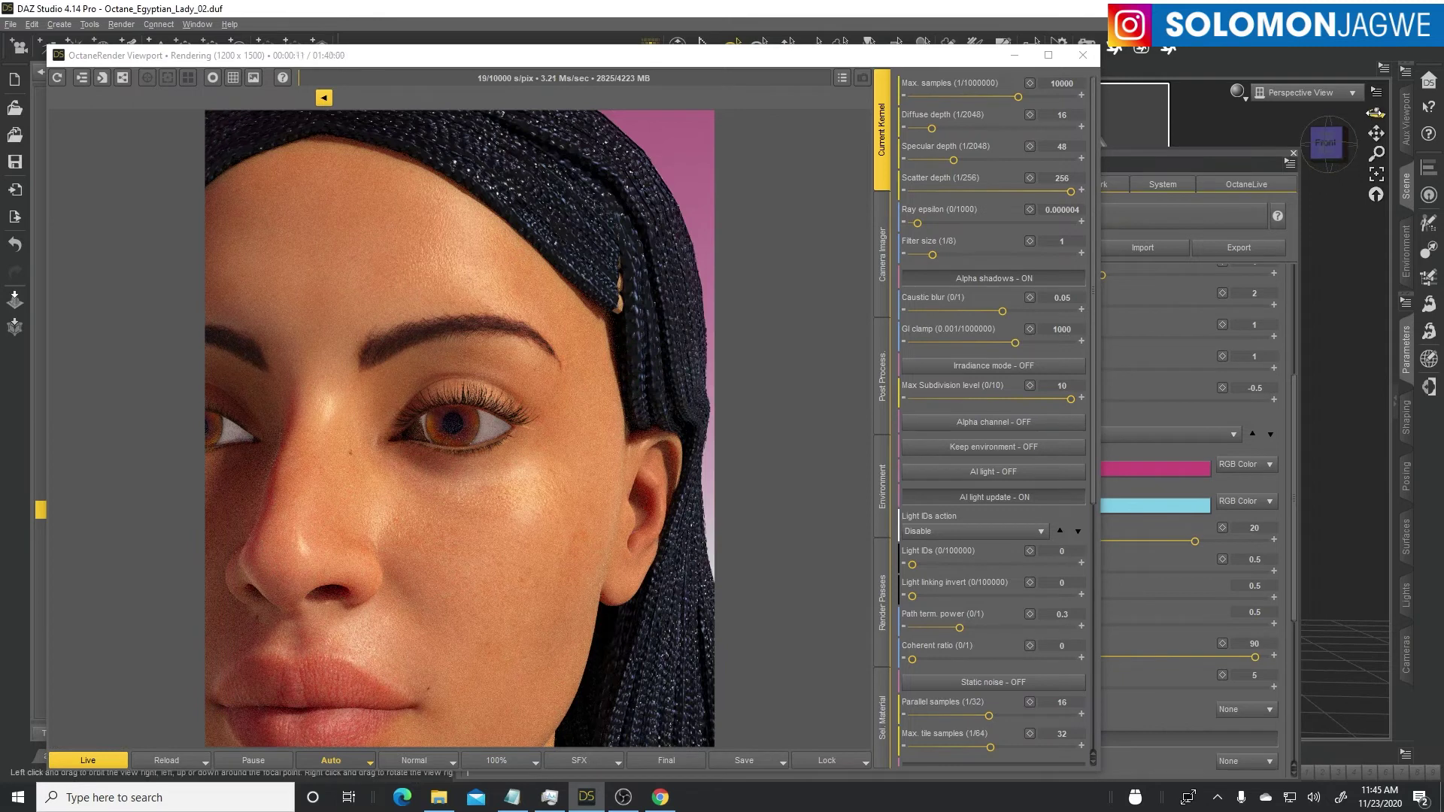
left_click_drag(1377, 112, 1380, 113)
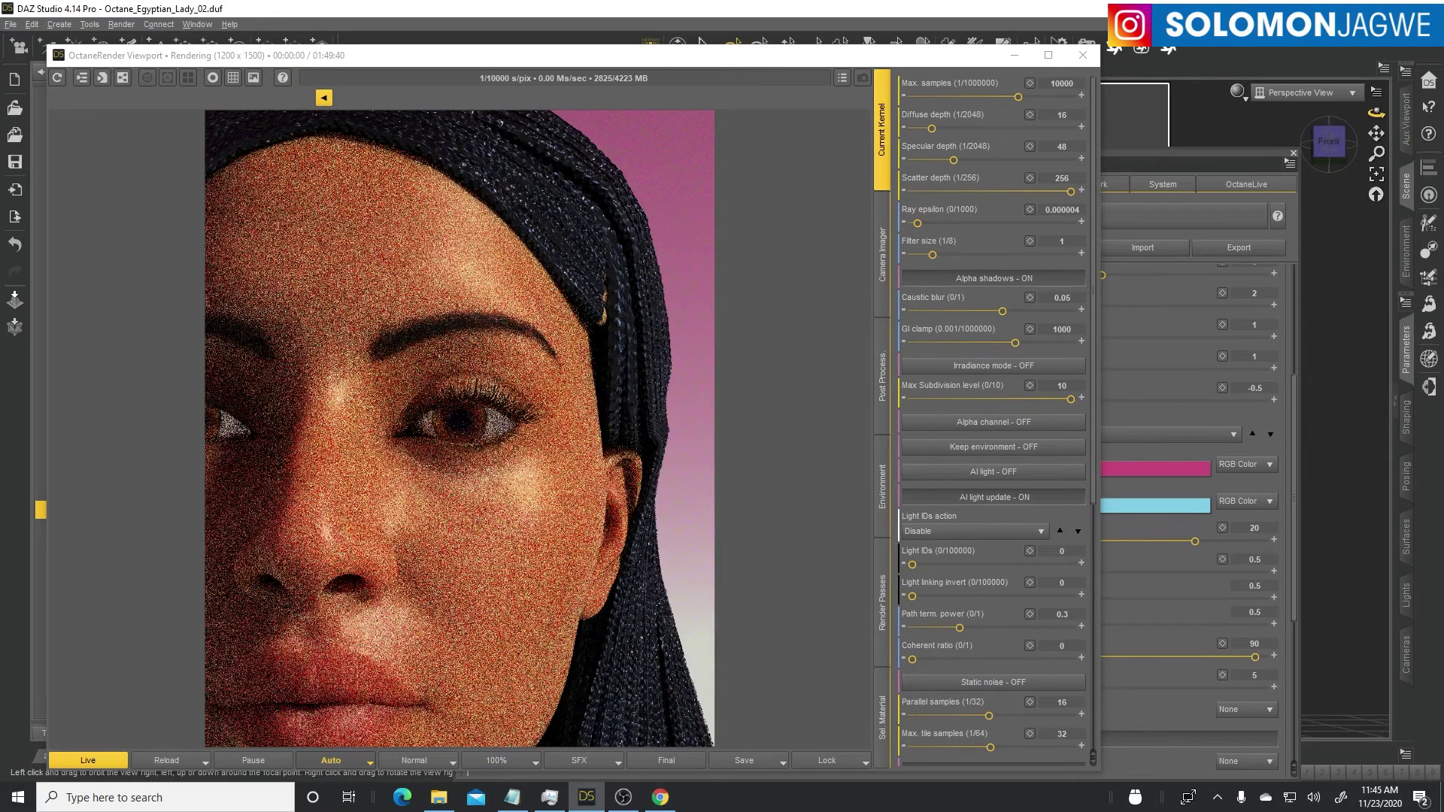
left_click_drag(1378, 112, 1374, 113)
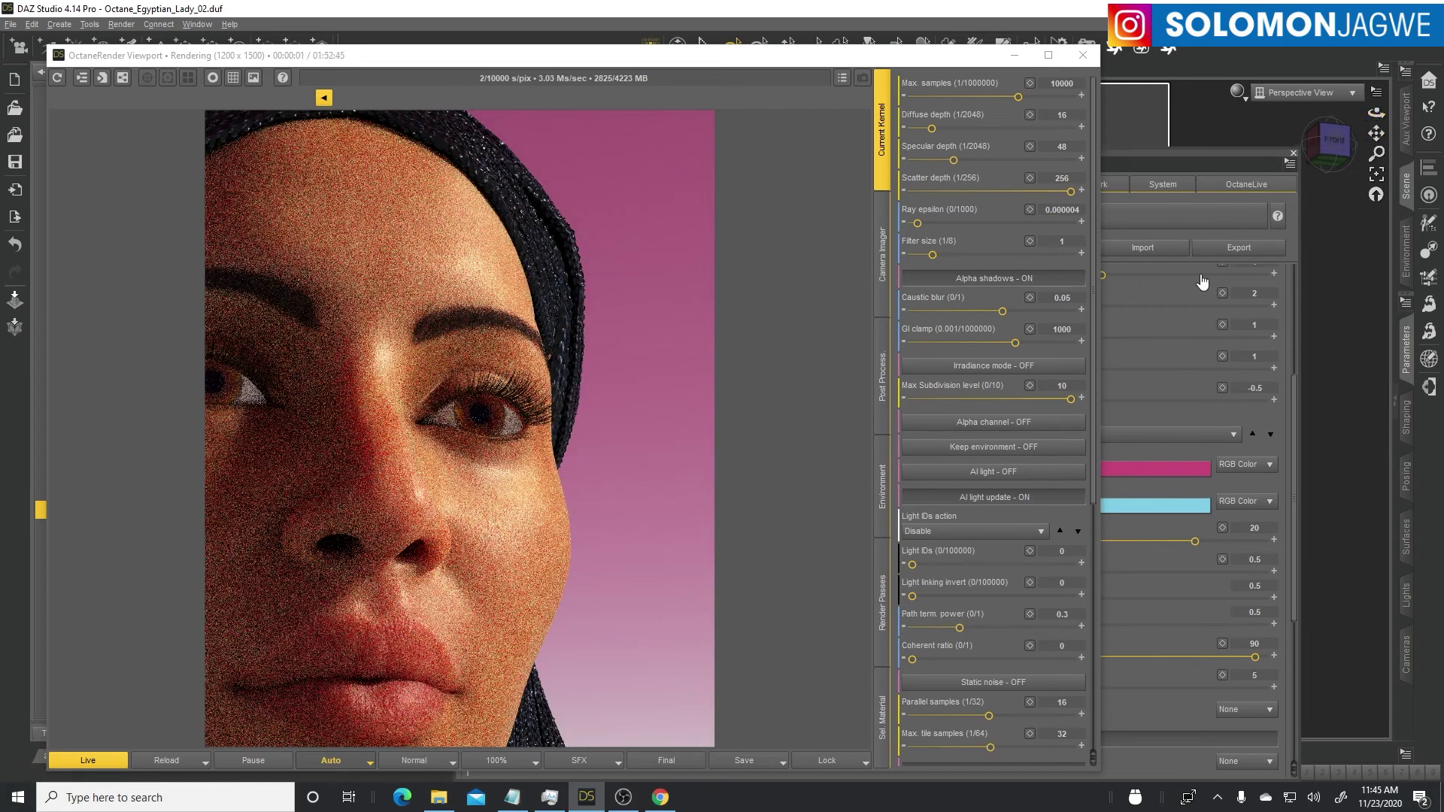
left_click(1174, 217)
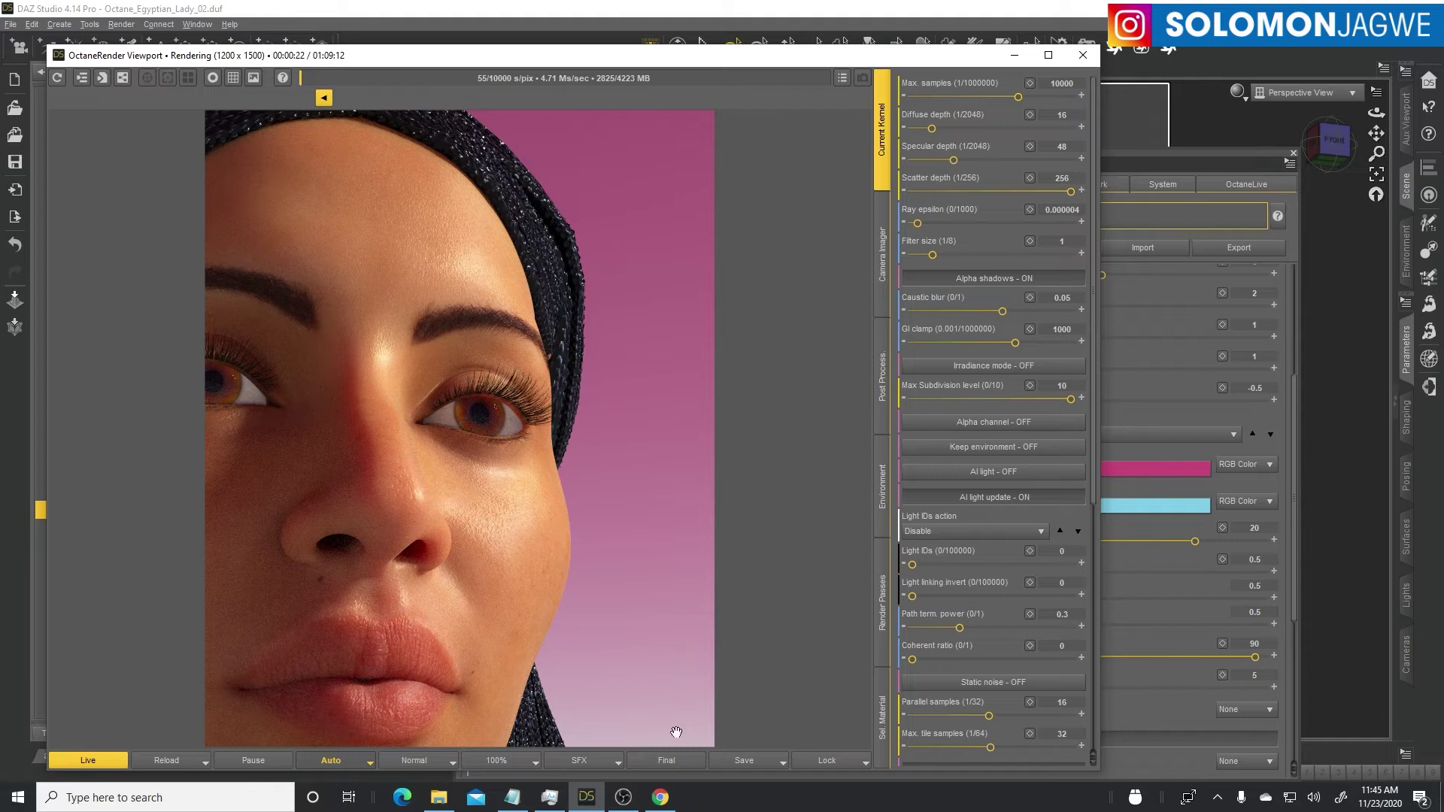
Step: Bring the browser forward and switch to the Octane Render Kit product page
left_click(660, 797)
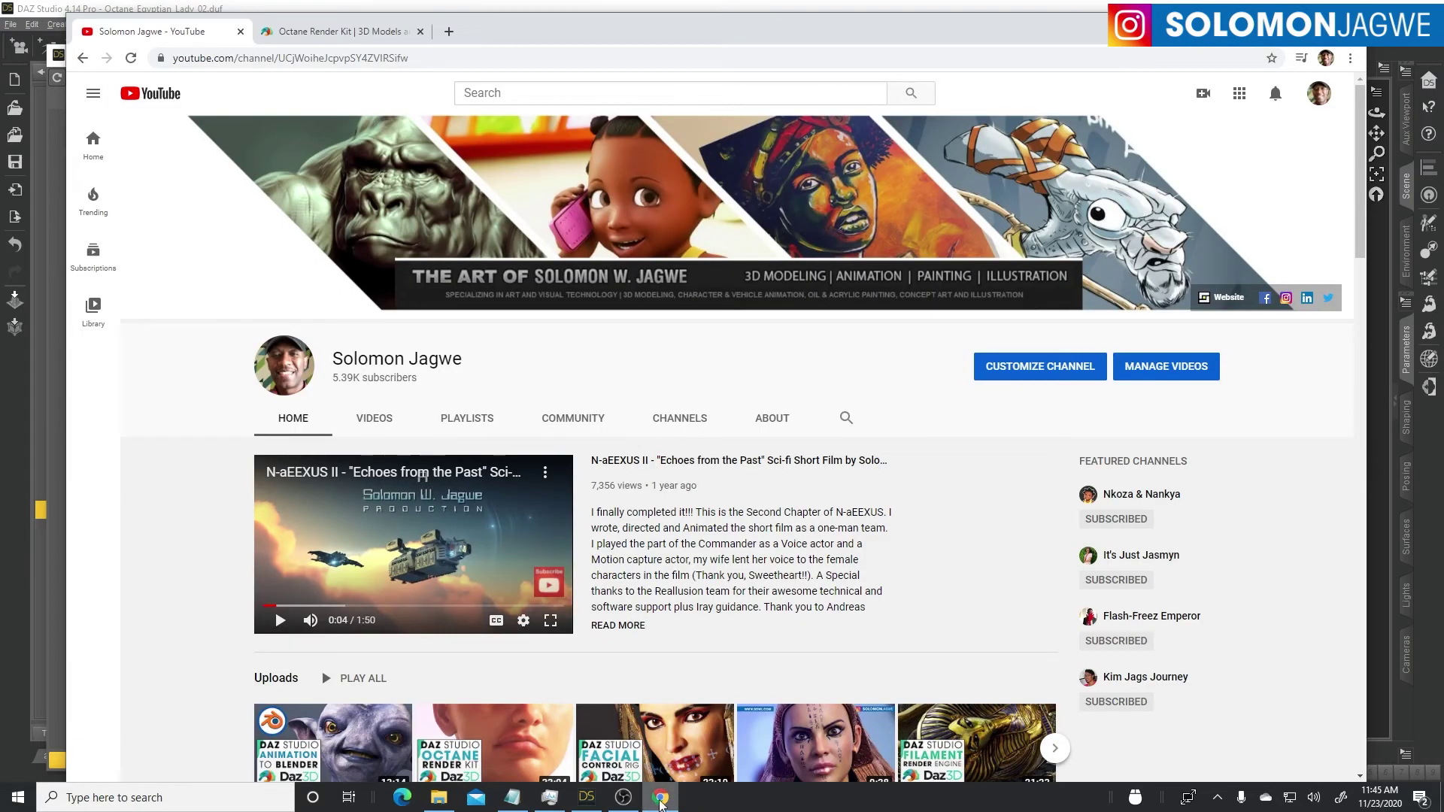
left_click(343, 32)
scroll(908, 443, "down", 1)
scroll(908, 442, "down", 3)
scroll(908, 443, "up", 1)
Step: Enlarge the preview, view the Octane versus Iray comparison image, then close the lightbox
left_click(894, 507)
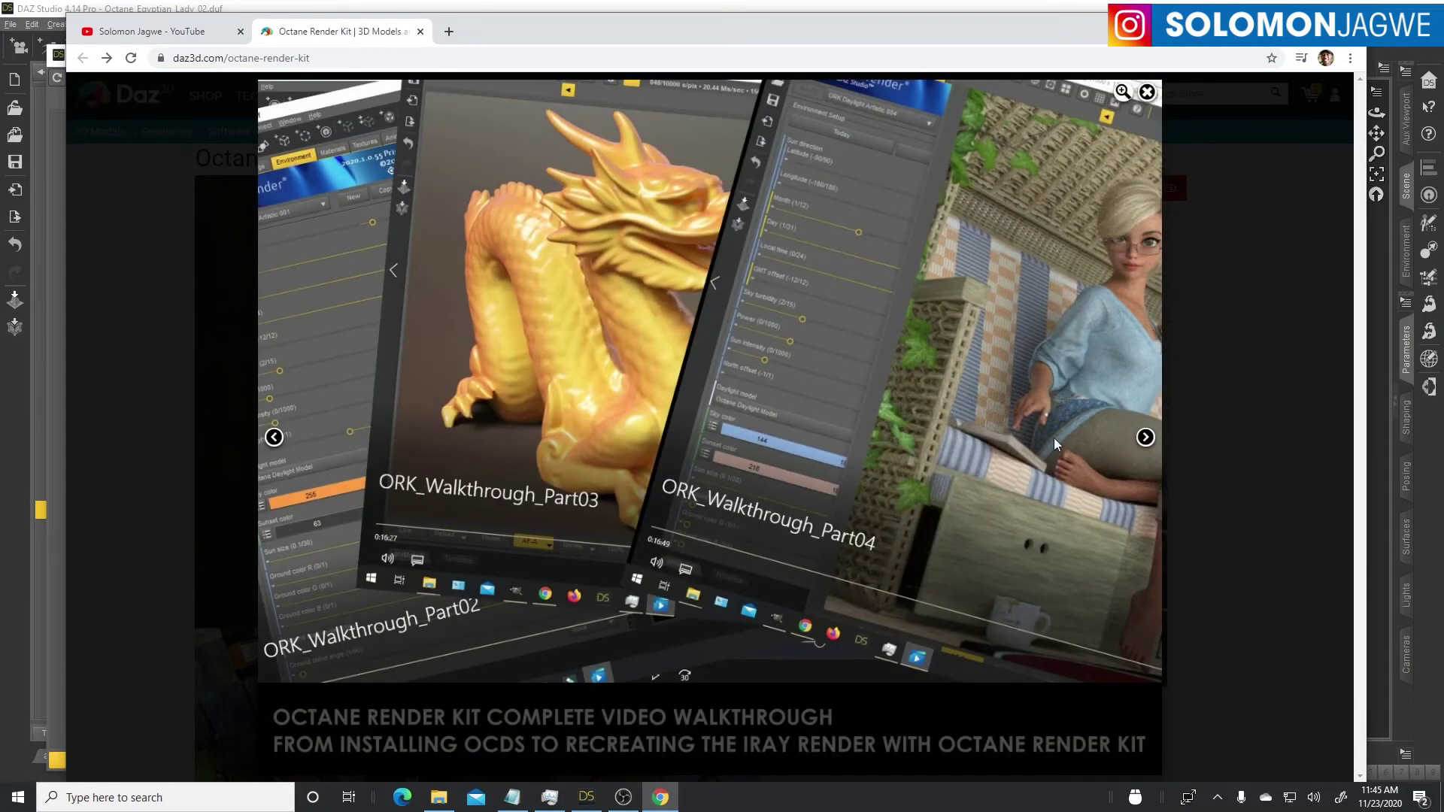
left_click(1145, 437)
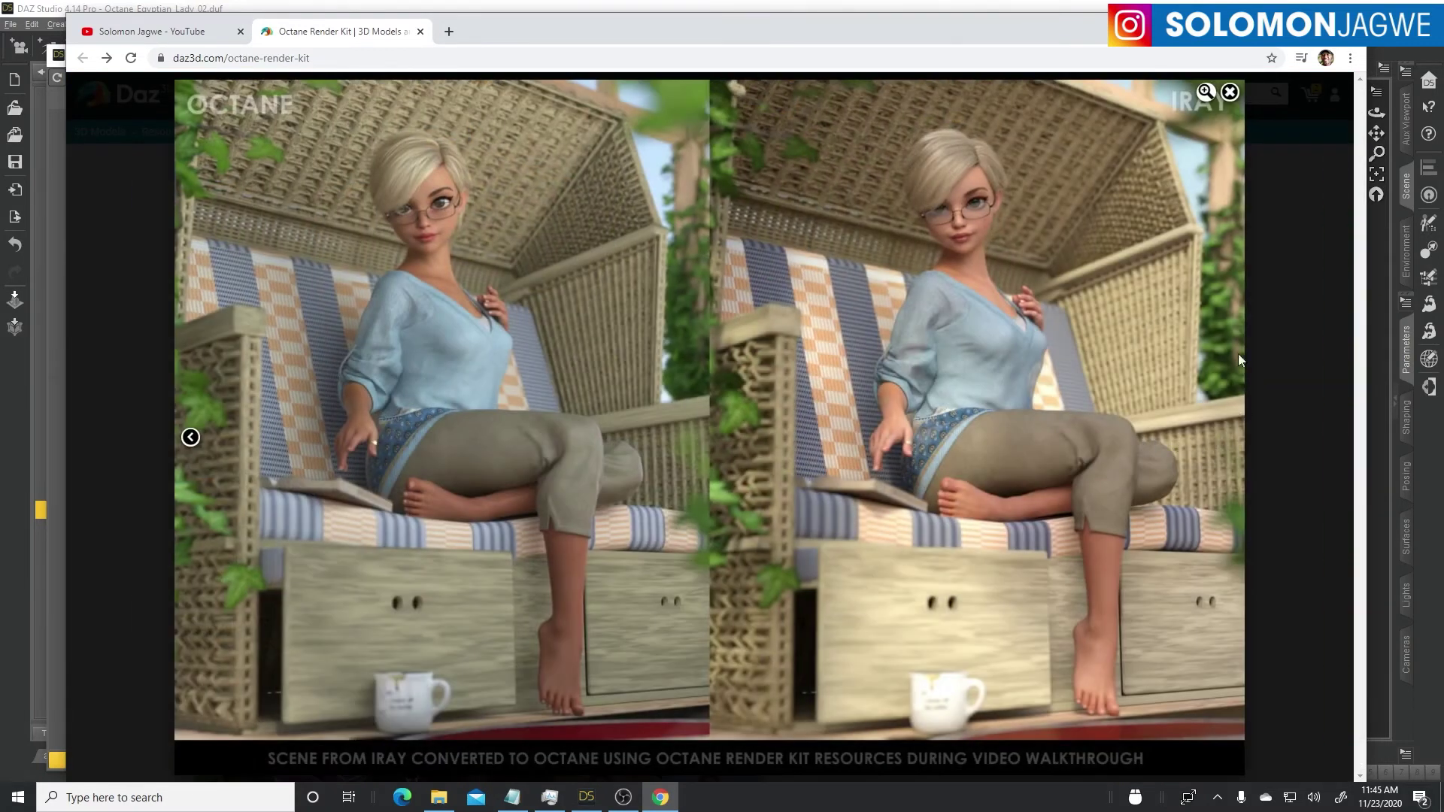
left_click(1231, 94)
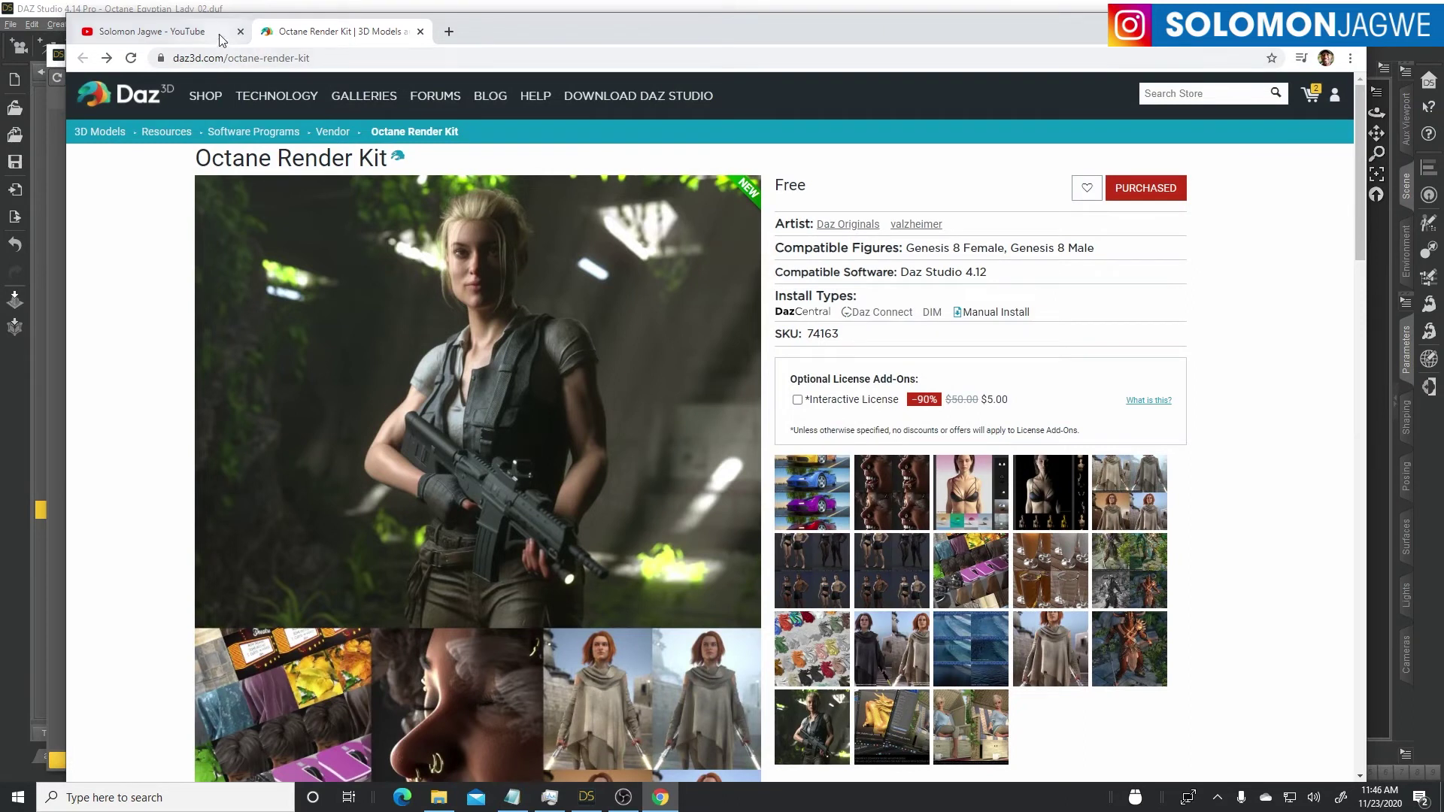
Step: Open the creator's YouTube channel tab, glance at the live Octane render, and return to browse the uploads
left_click(185, 36)
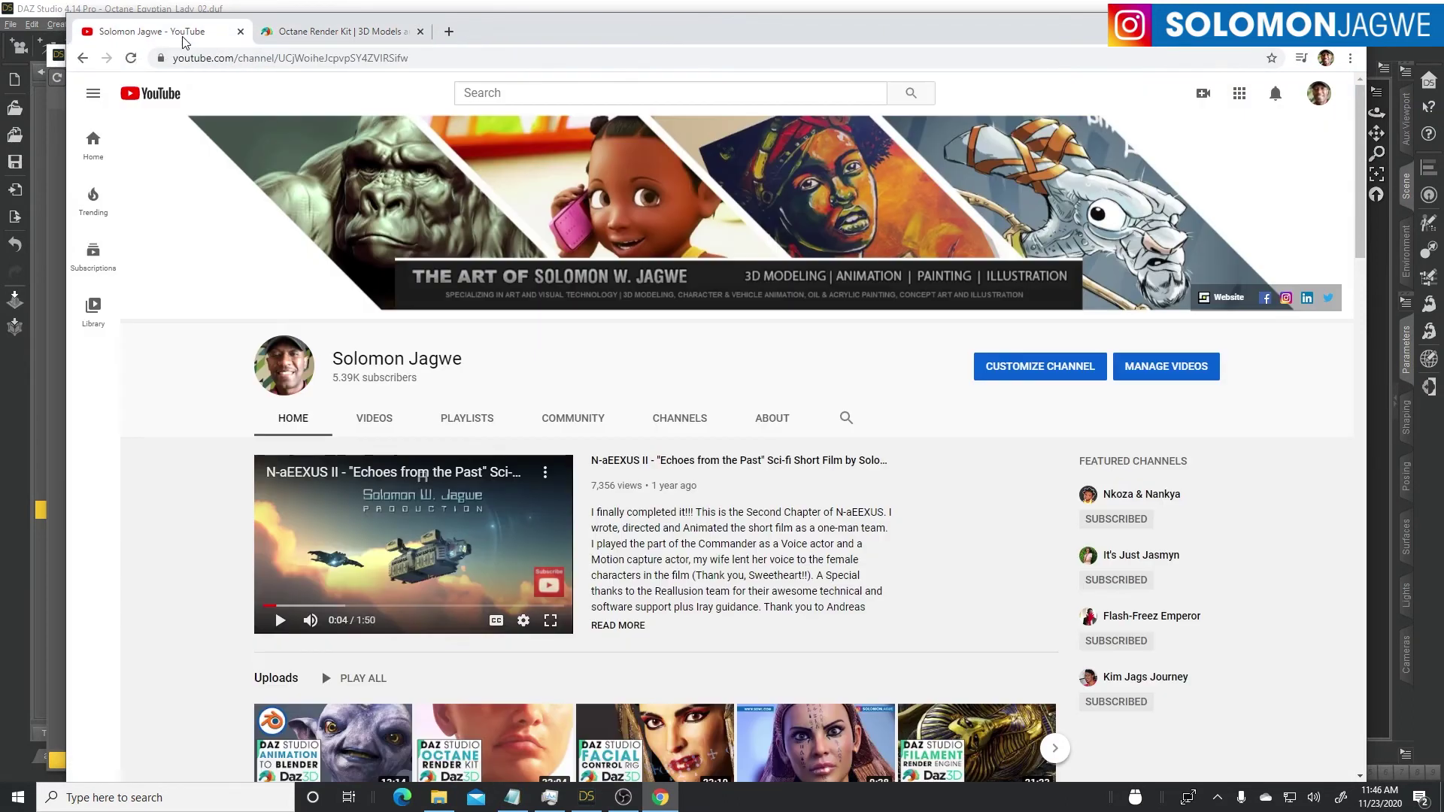
scroll(557, 742, "down", 2)
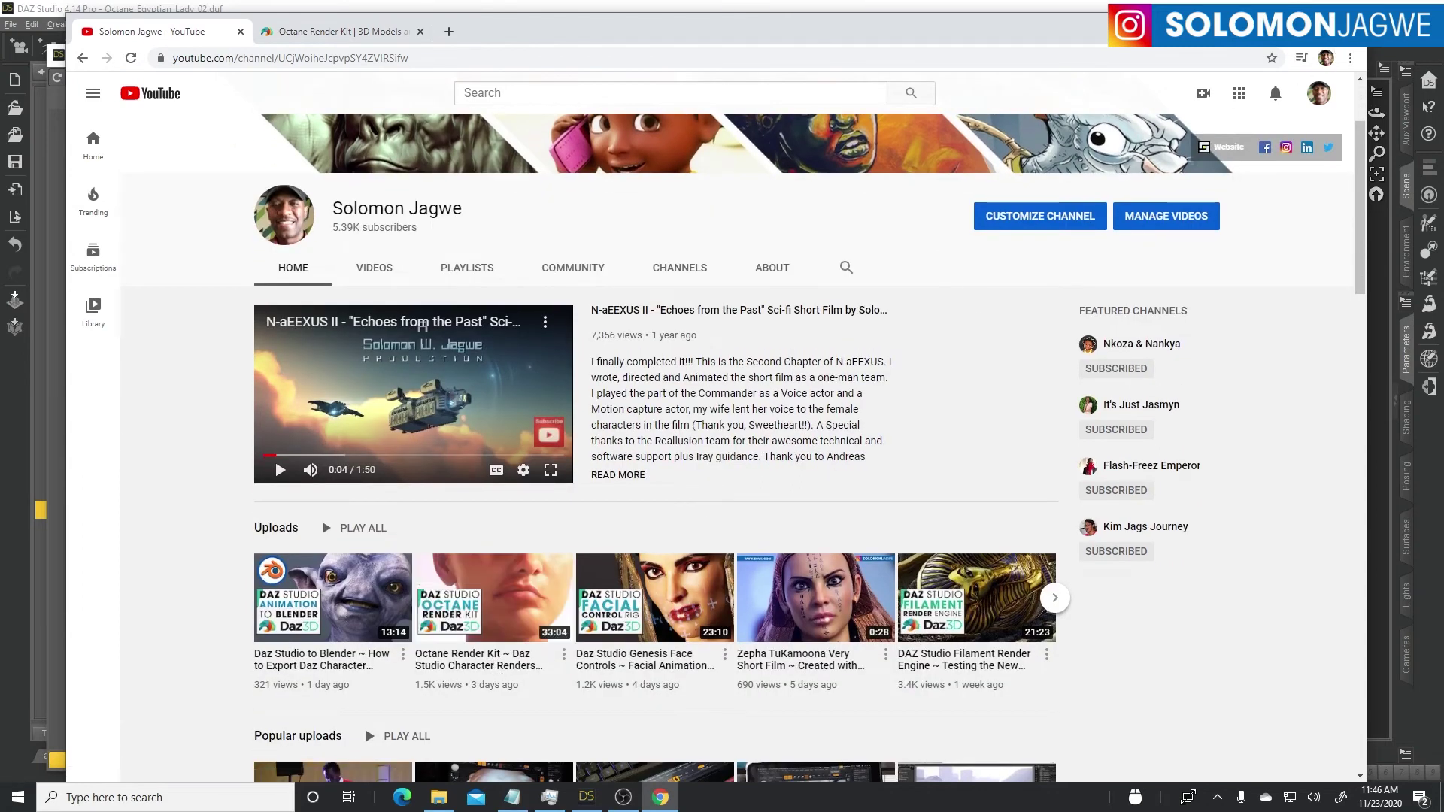
key("alt+Tab")
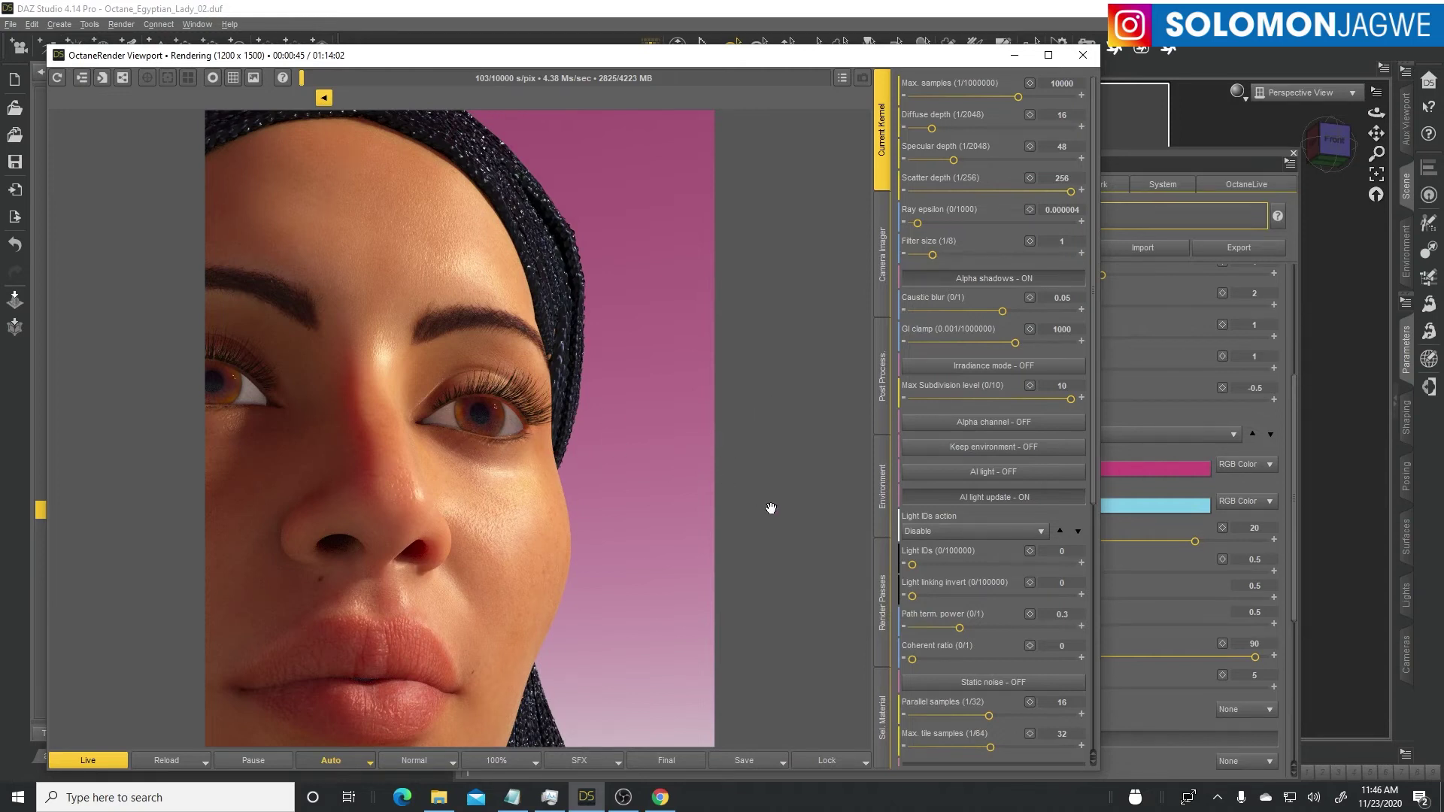
left_click(661, 796)
scroll(853, 377, "up", 2)
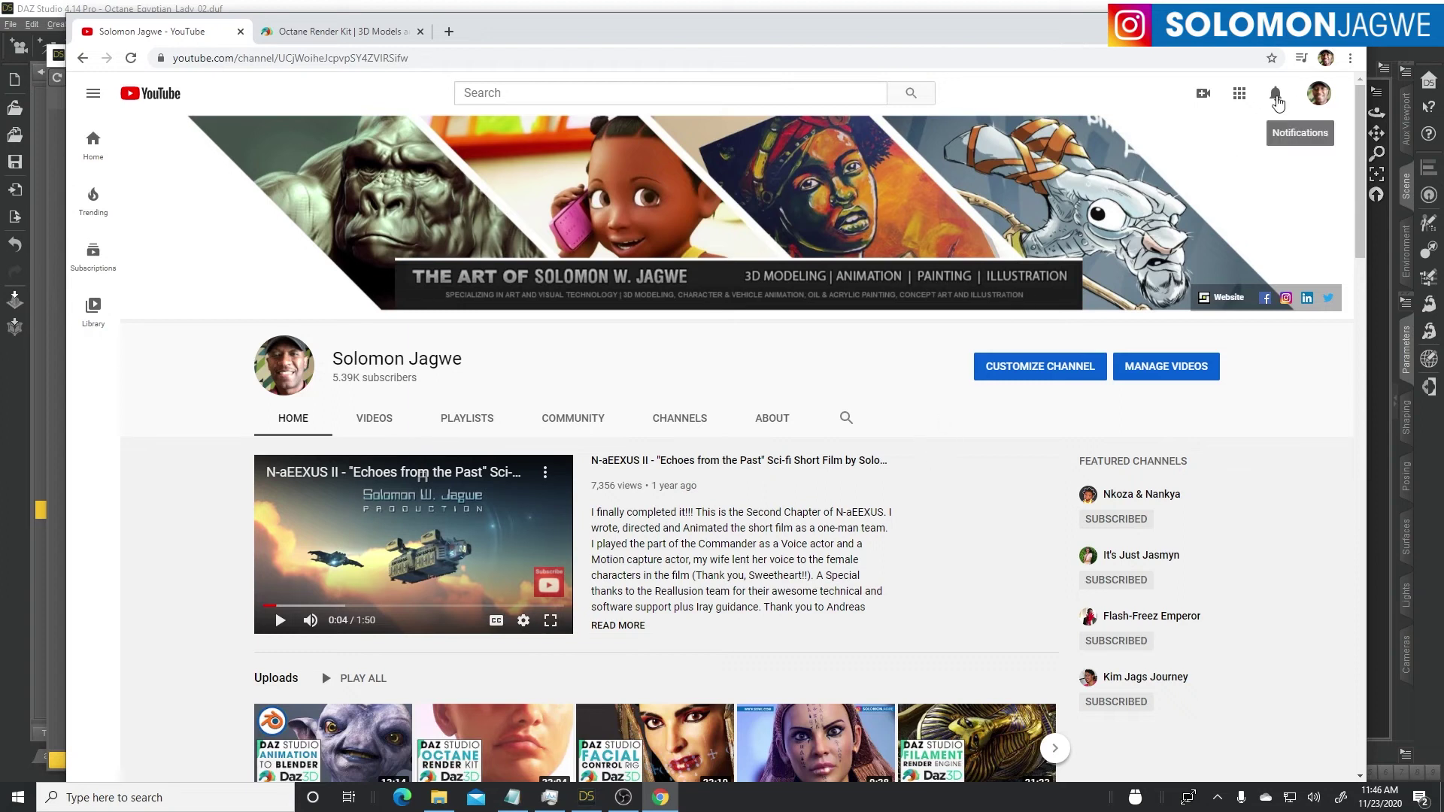
left_click(1274, 94)
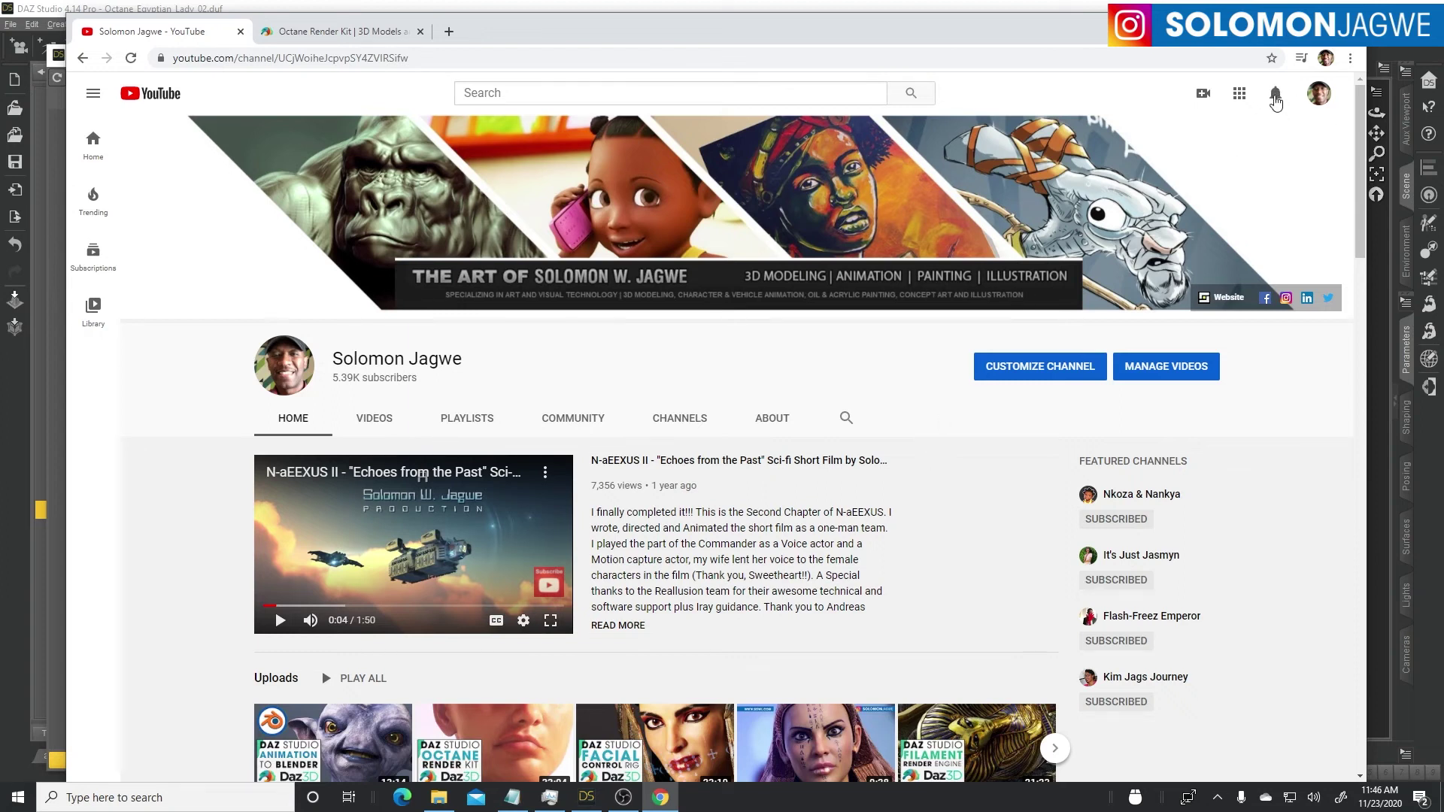
scroll(782, 514, "down", 1)
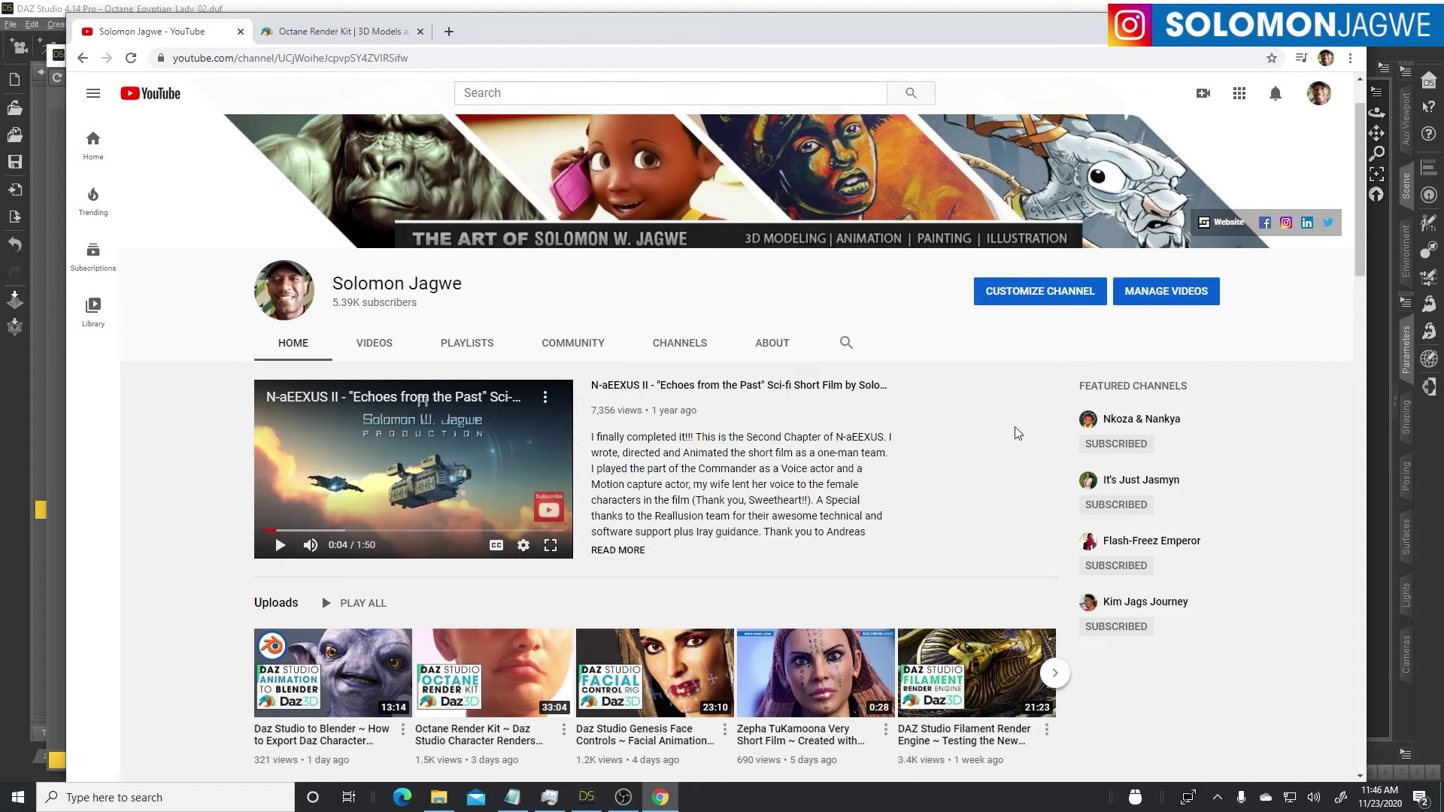
scroll(1016, 431, "up", 1)
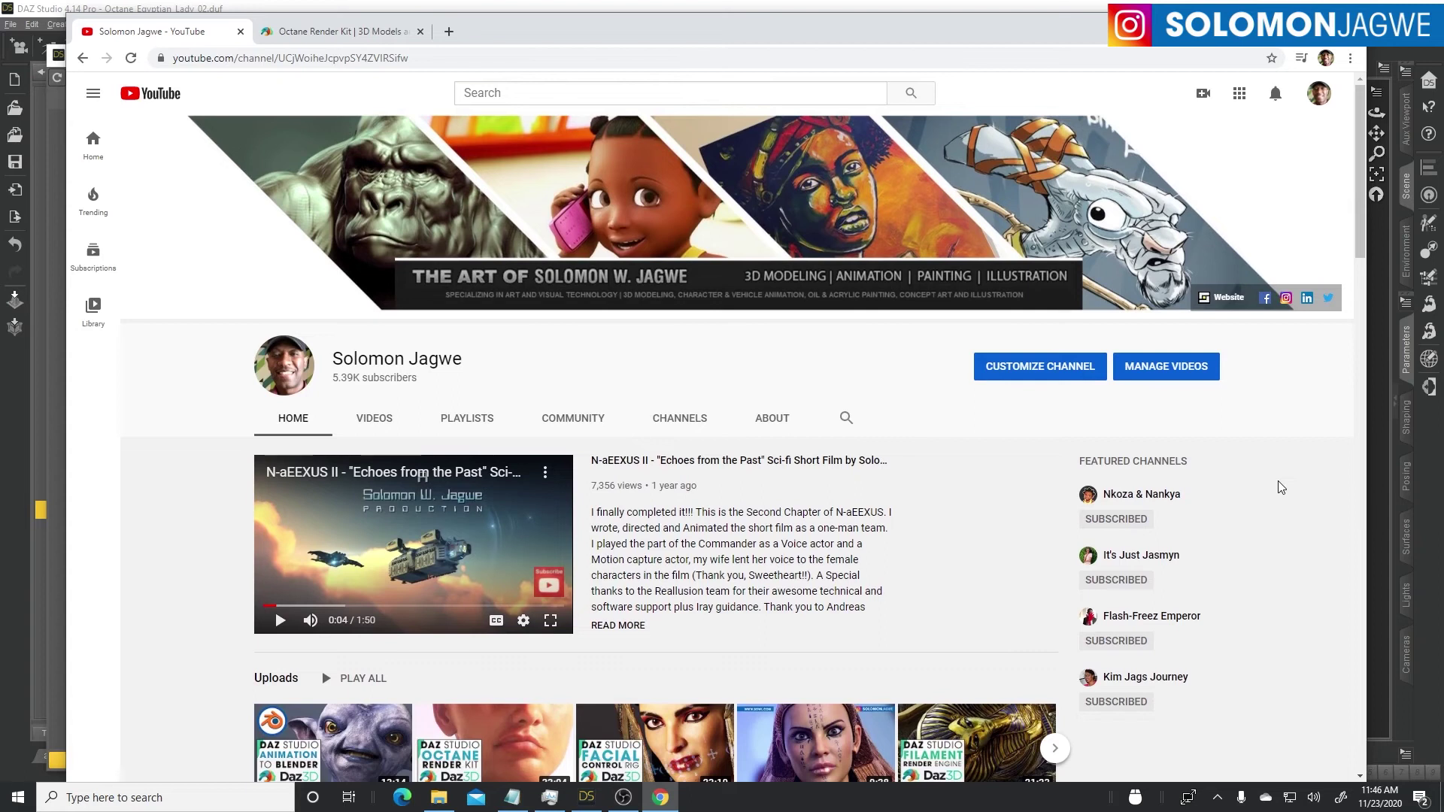
Step: Open the featured Nkoza & Nankya channel and browse its videos
left_click(1144, 495)
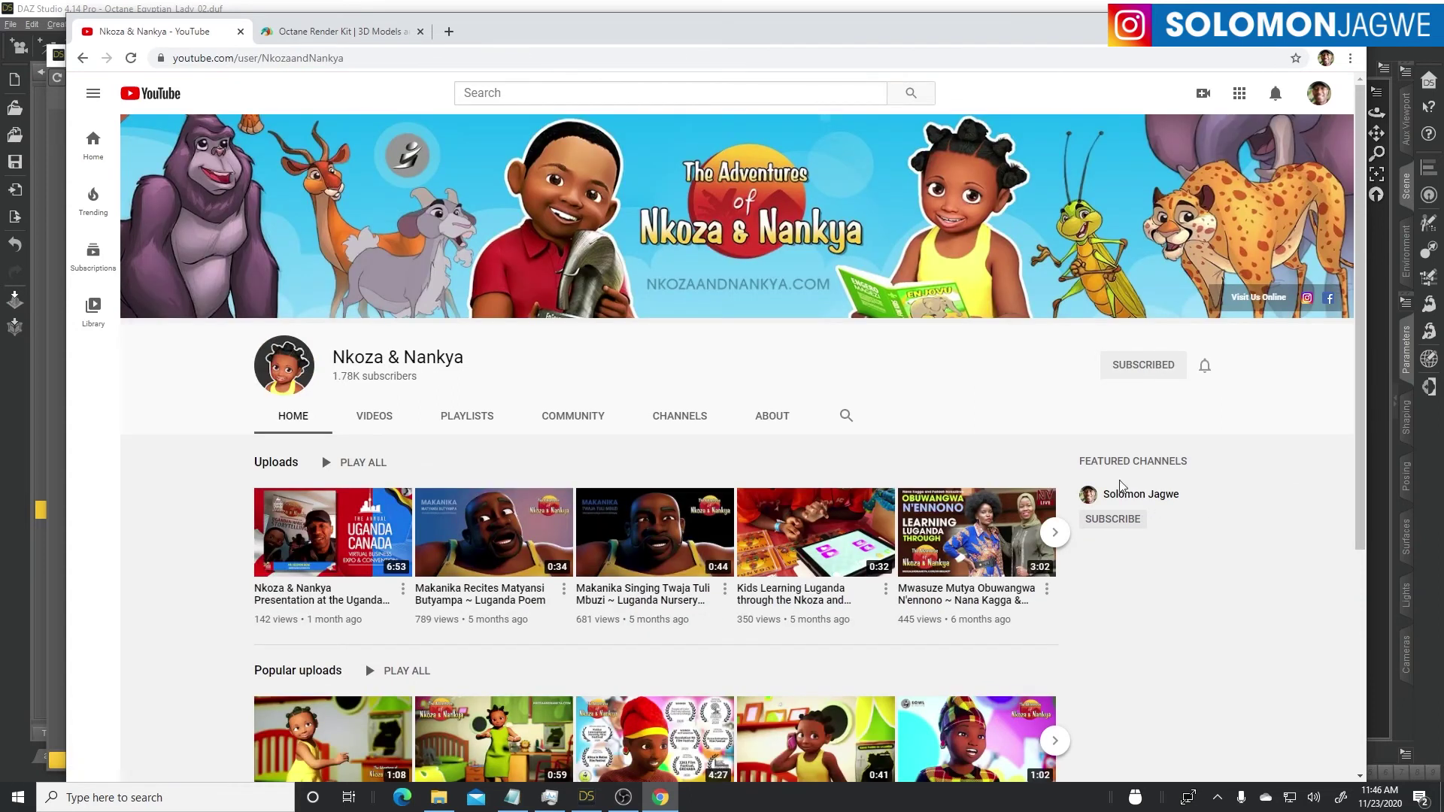
scroll(1207, 481, "down", 2)
scroll(1216, 477, "up", 2)
scroll(1269, 427, "down", 4)
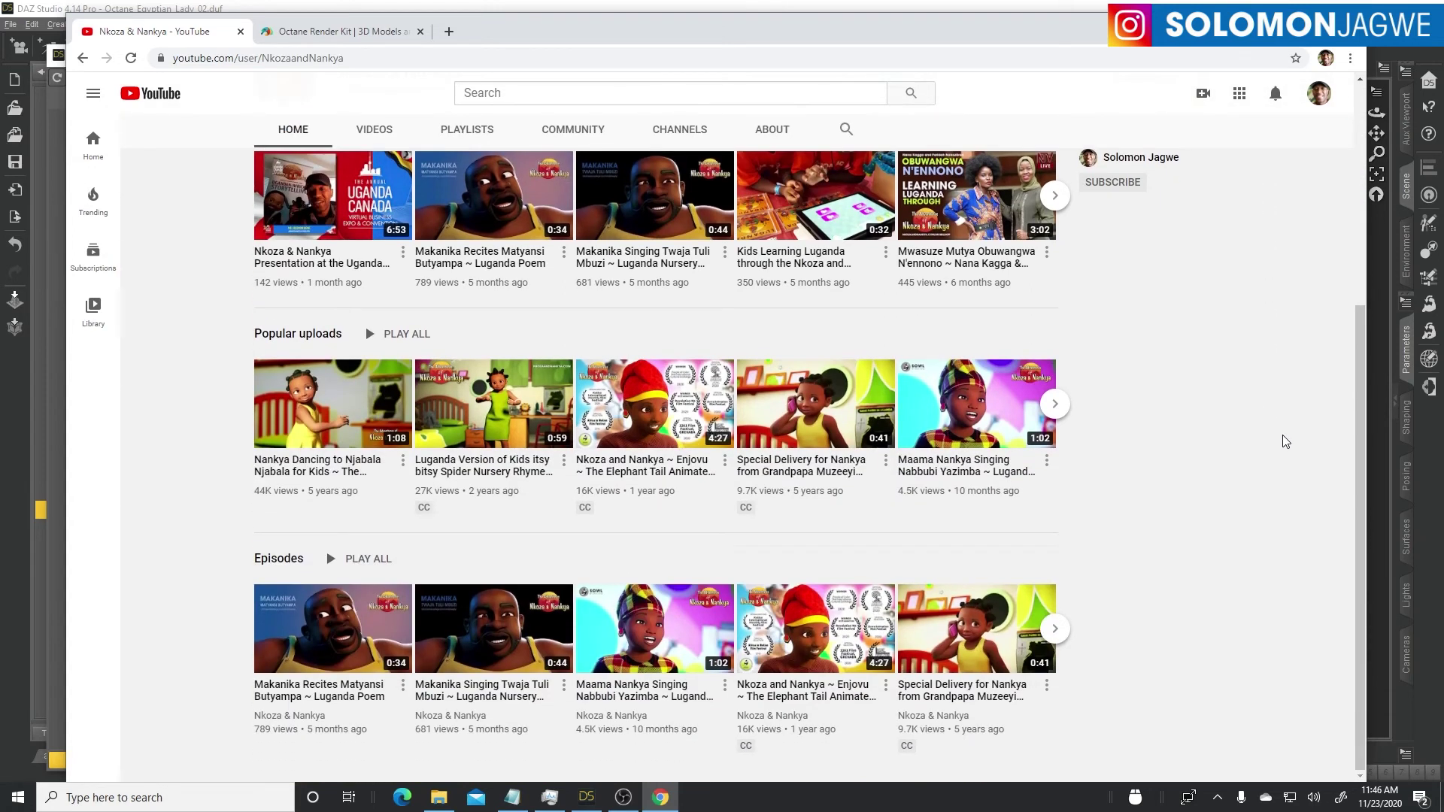
Step: Play 'Maama Nankya Singing Nabbubi Yazimba', pause it at 0:14, and minimise Chrome
mouse_move(680, 473)
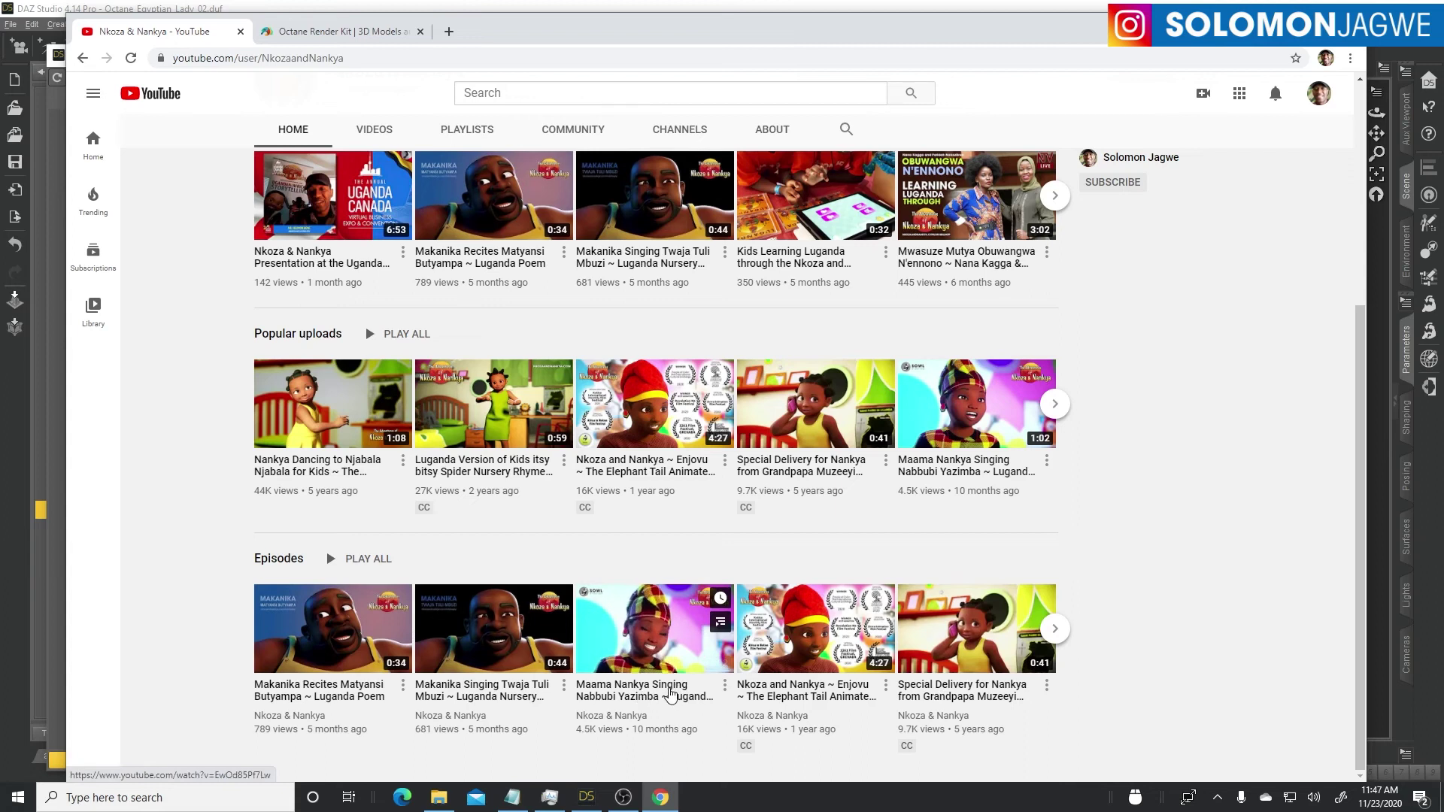
left_click(675, 689)
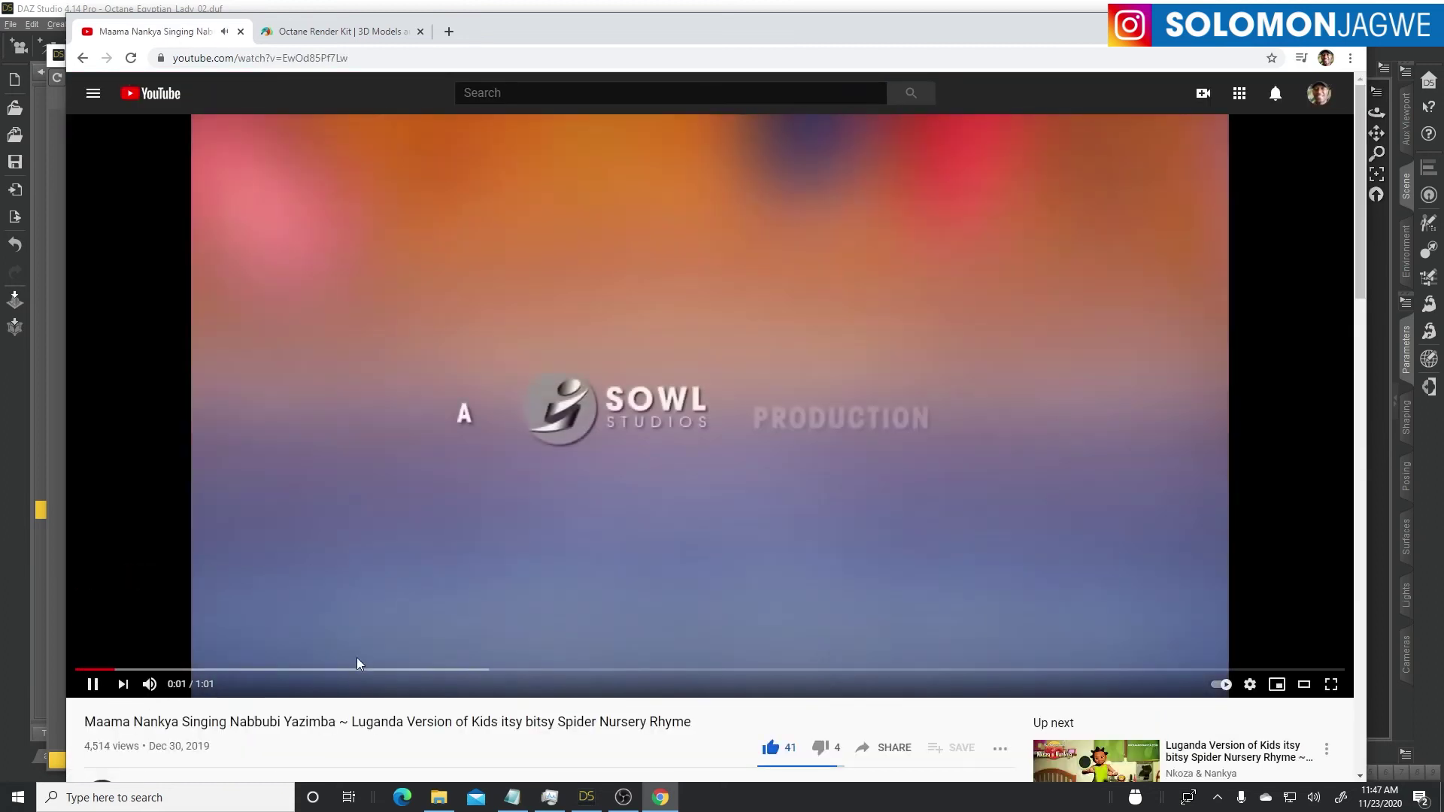
left_click(357, 667)
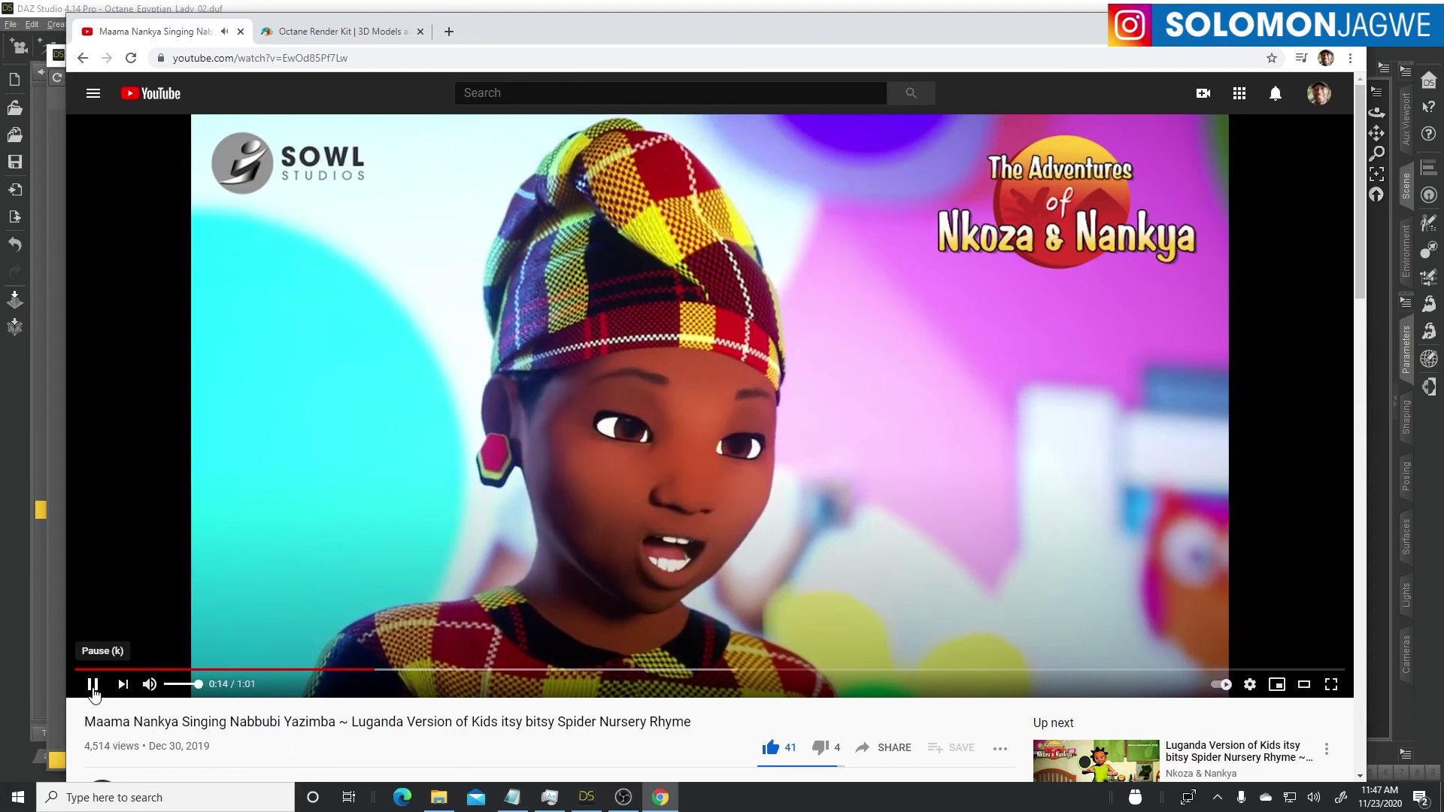
left_click(94, 685)
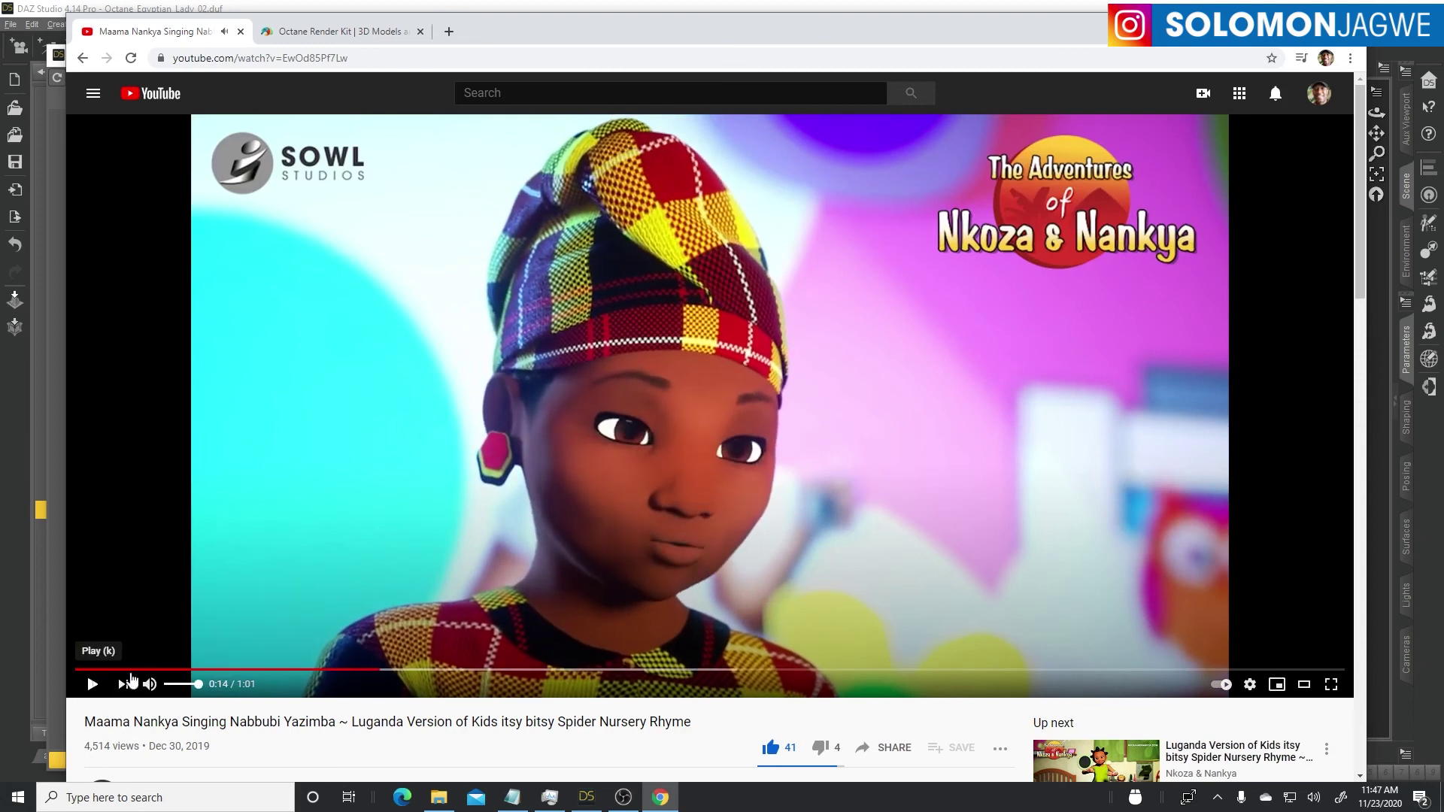
left_click(1268, 30)
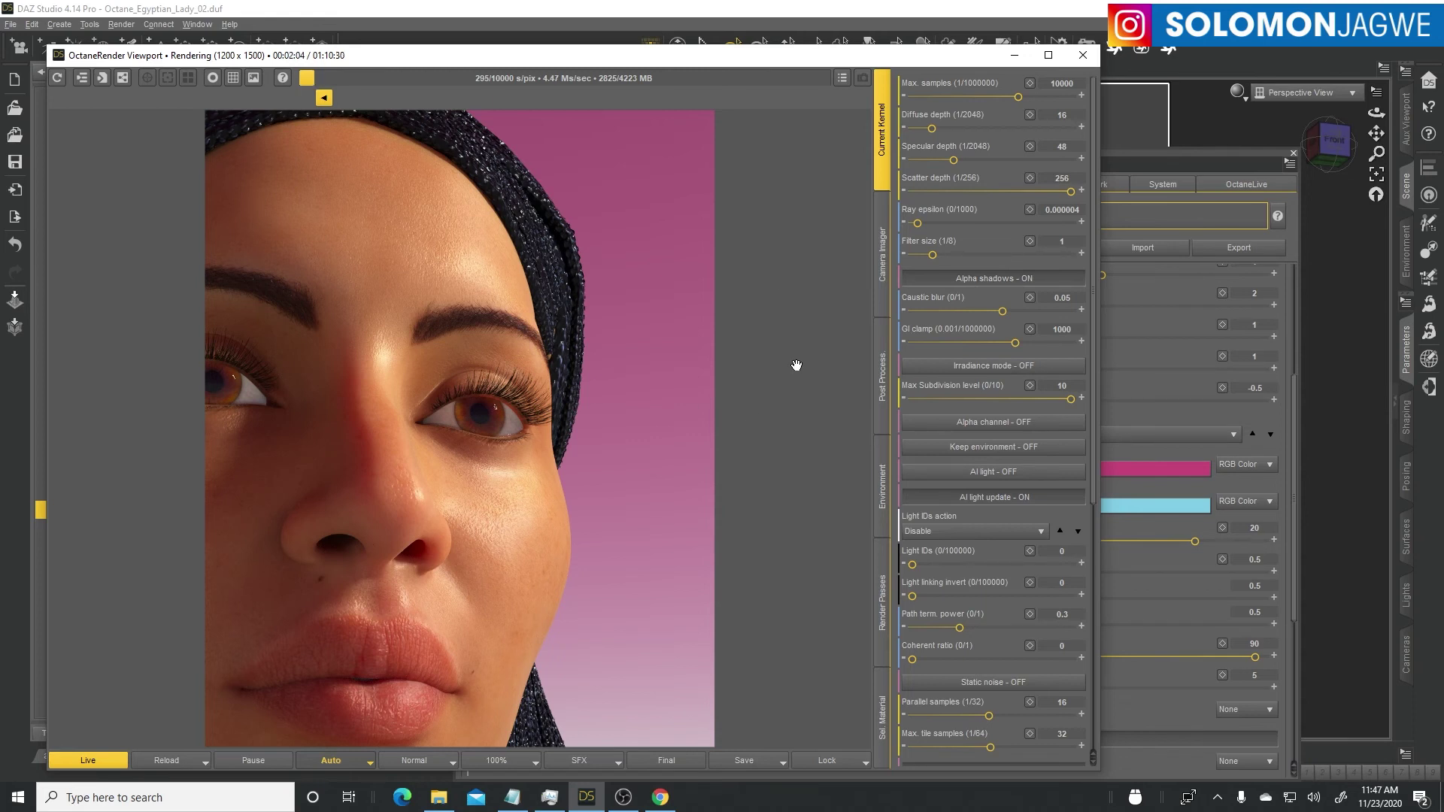
Step: Drag the OctaneRender Viewport to the right to reveal the content library
left_click_drag(702, 54, 877, 36)
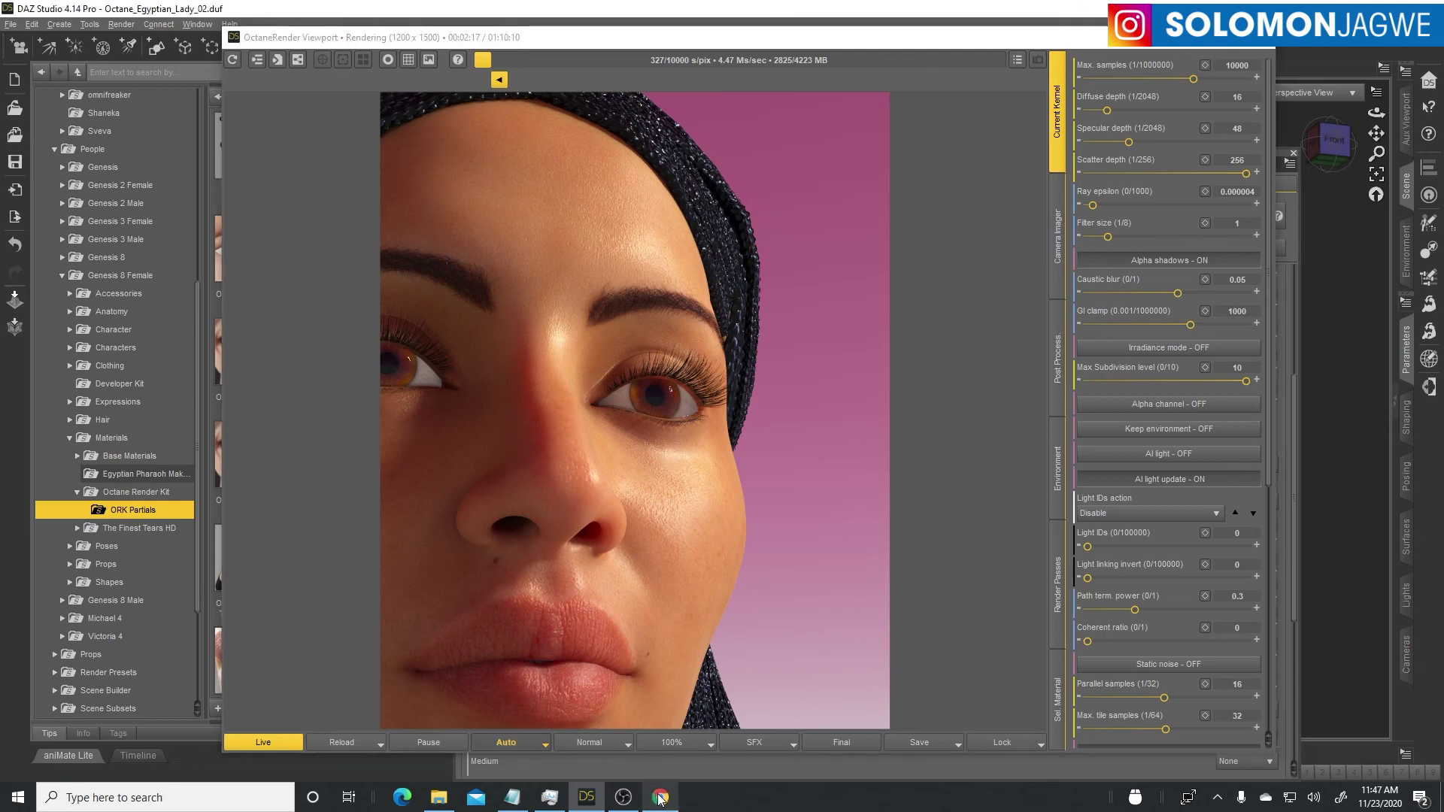
Step: Bring the paused Maama Nankya episode back from Chrome's taskbar preview
mouse_move(660, 799)
left_click(658, 726)
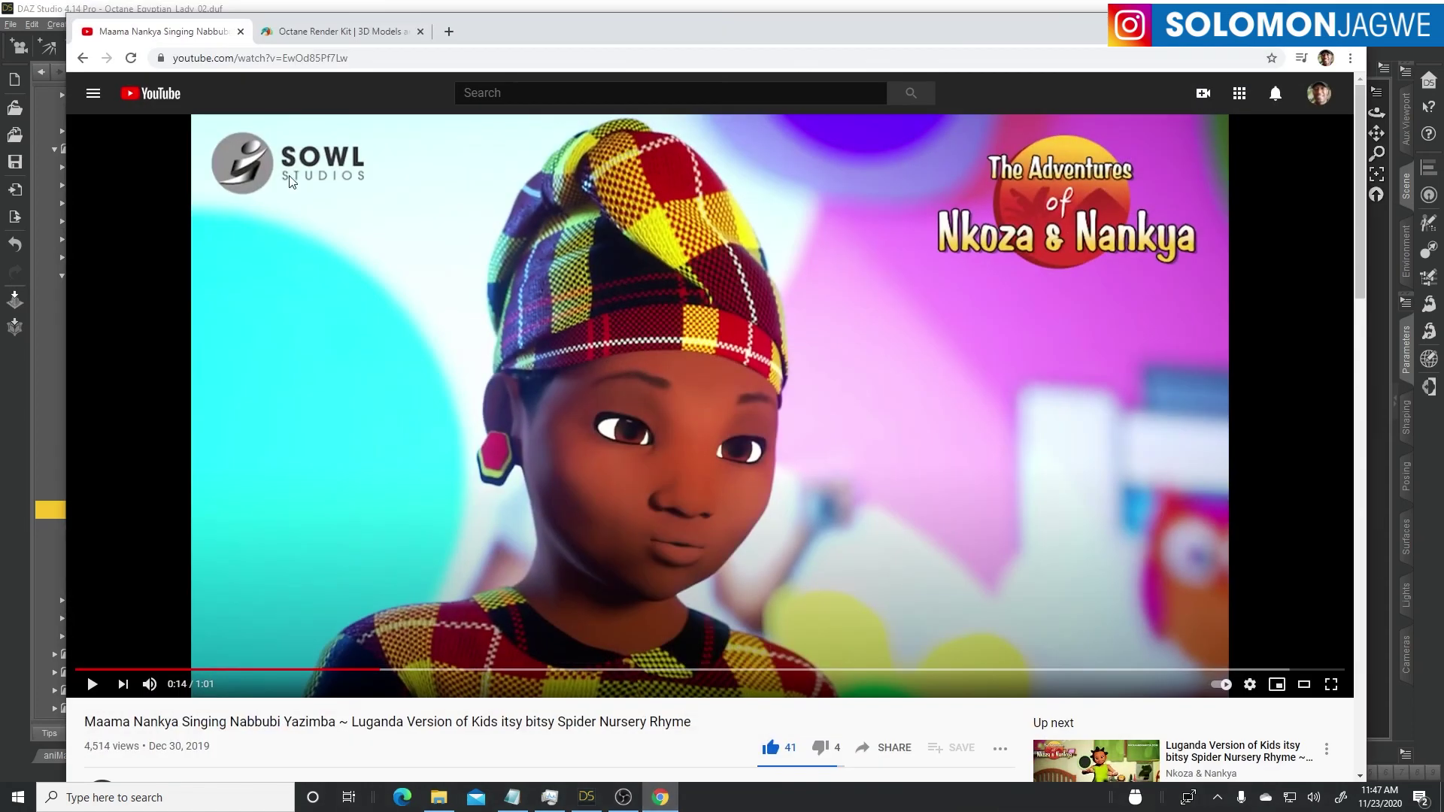
scroll(283, 645, "down", 5)
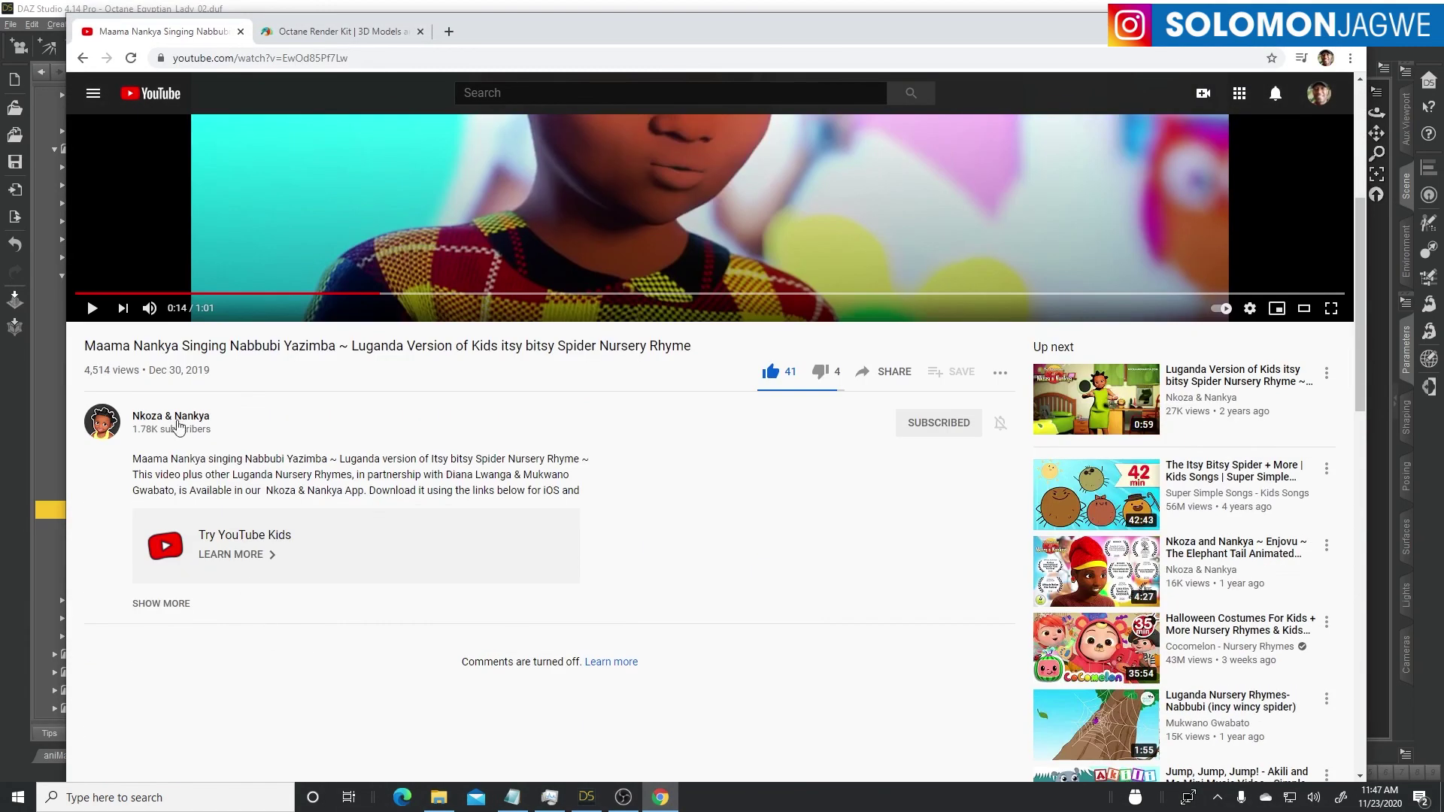
Step: Go back twice, via the Nkoza & Nankya channel, to the creator's channel home page
left_click(82, 58)
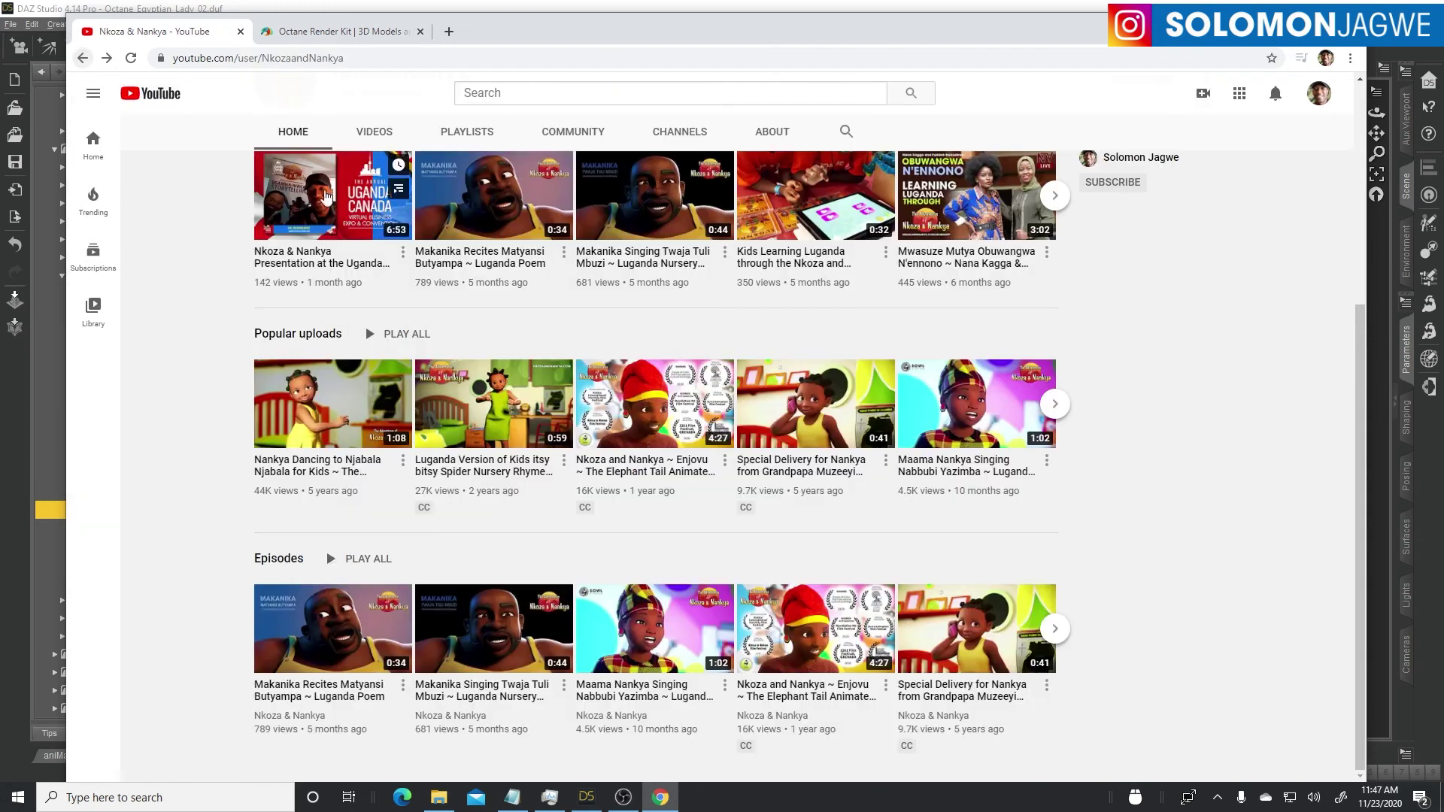
scroll(969, 348, "up", 5)
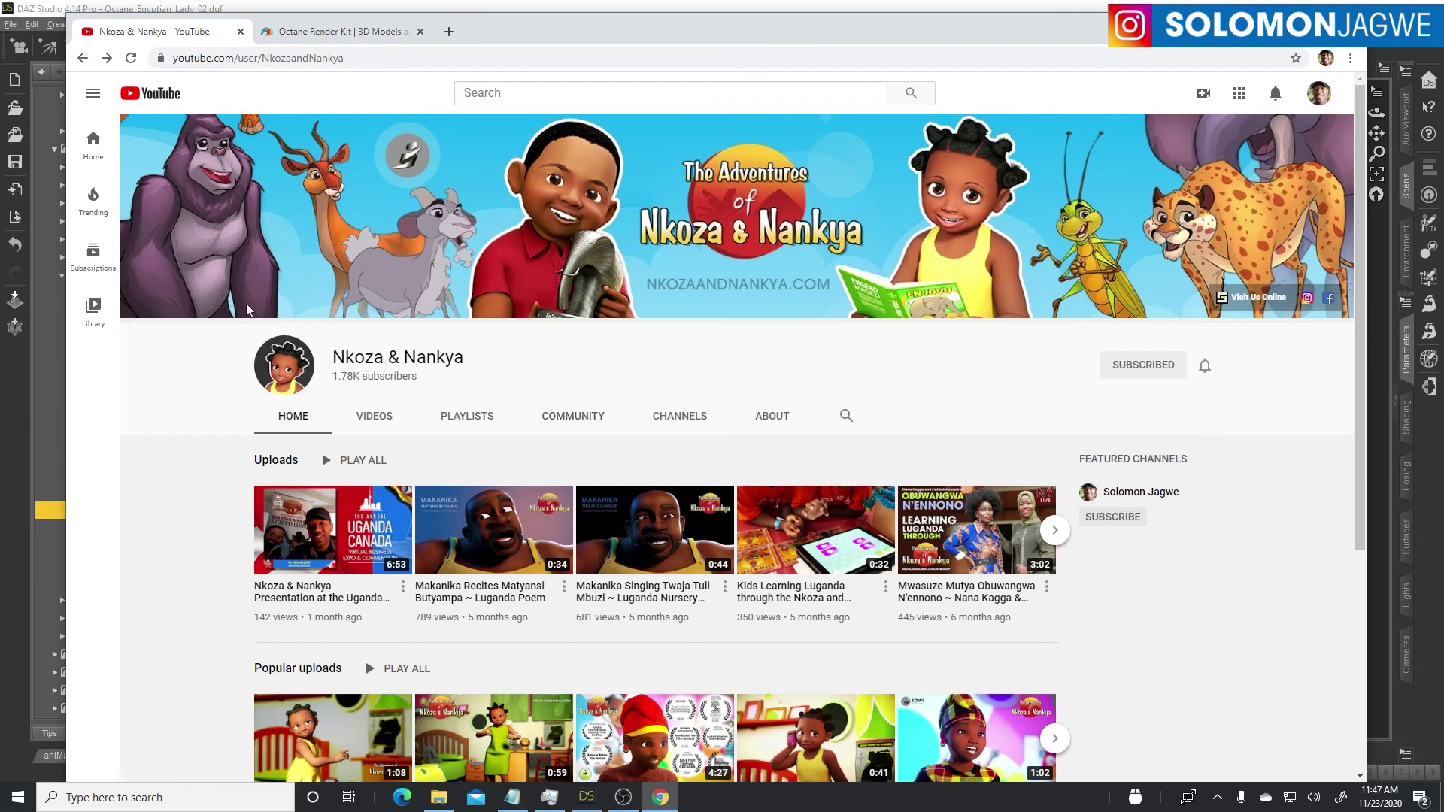
left_click(83, 58)
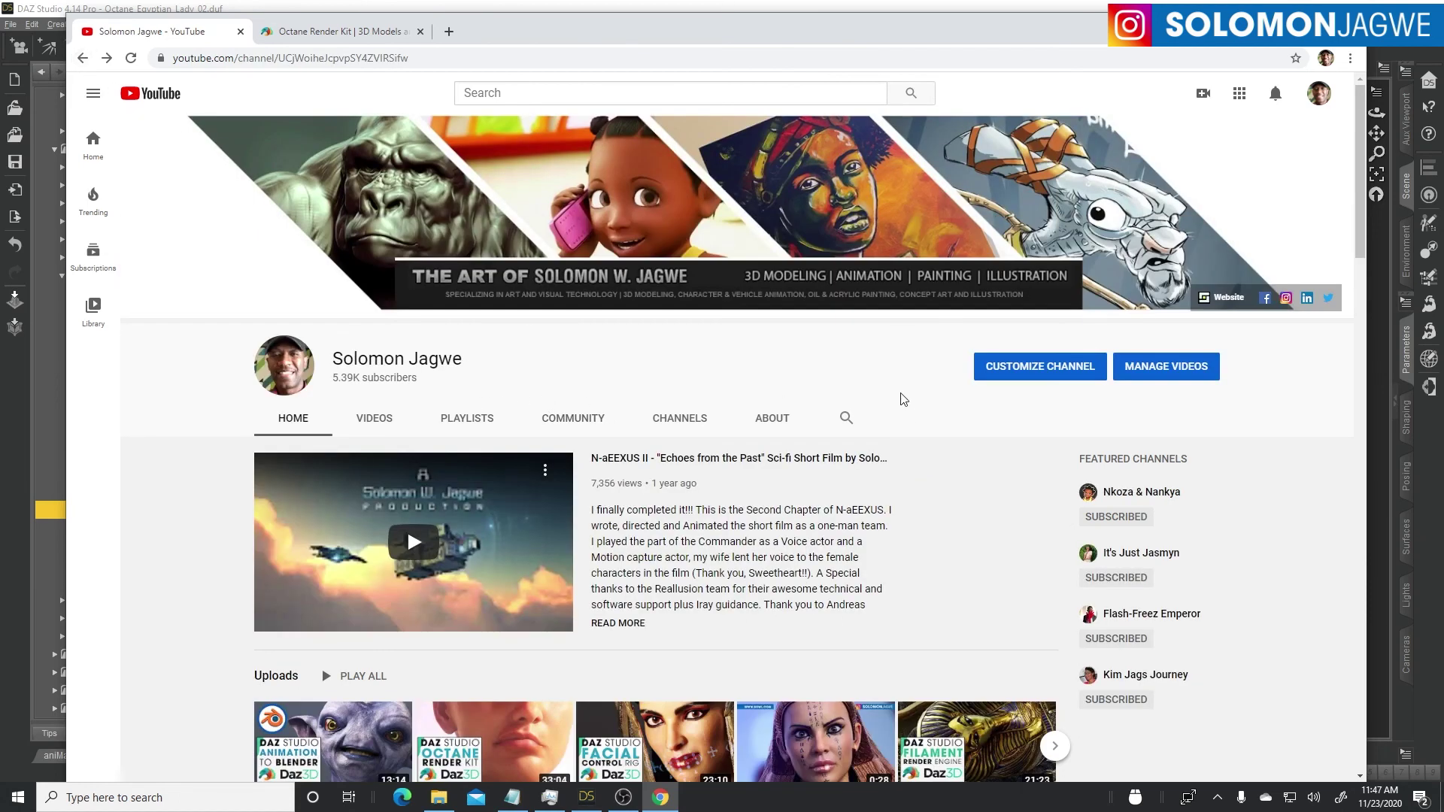
scroll(906, 397, "down", 2)
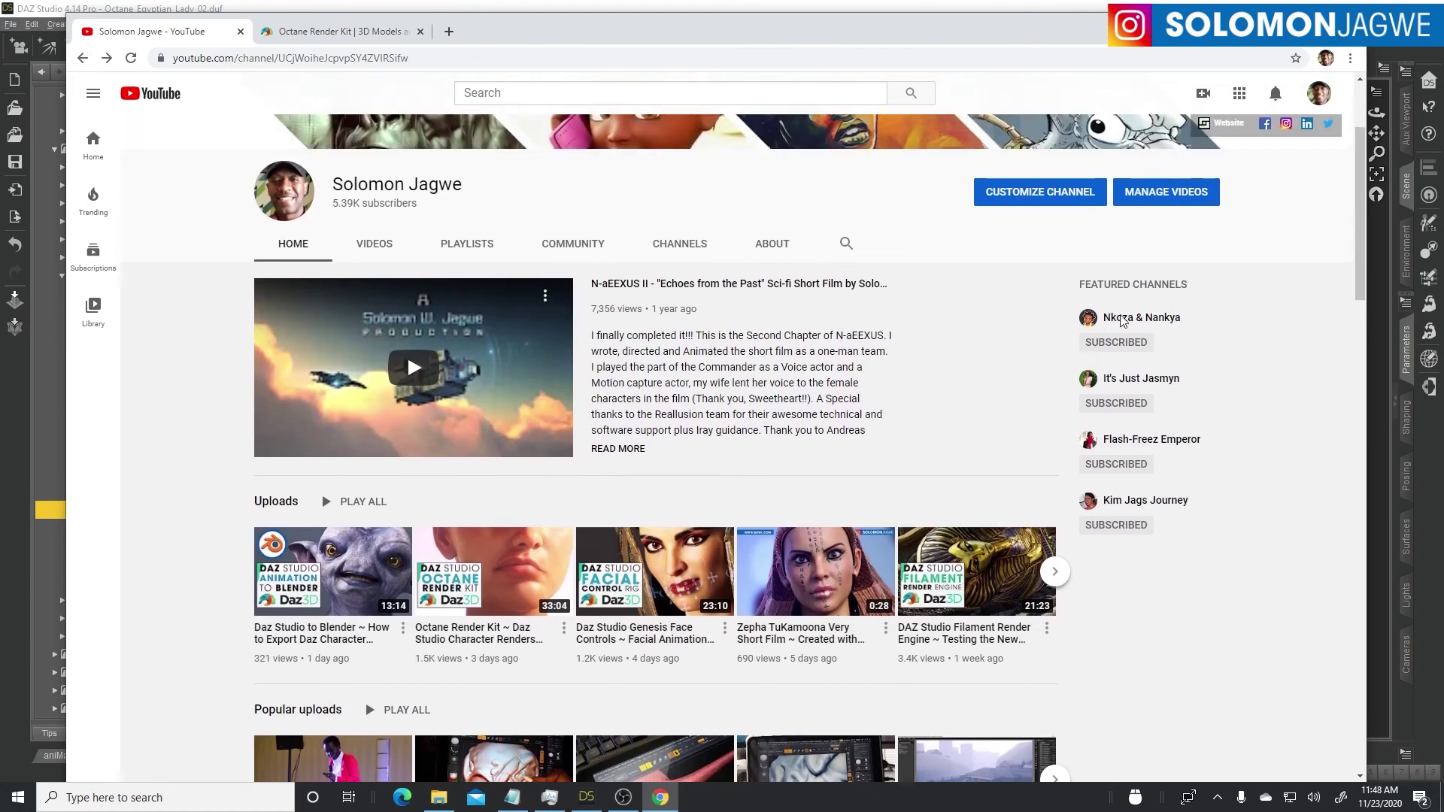
scroll(1122, 317, "up", 1)
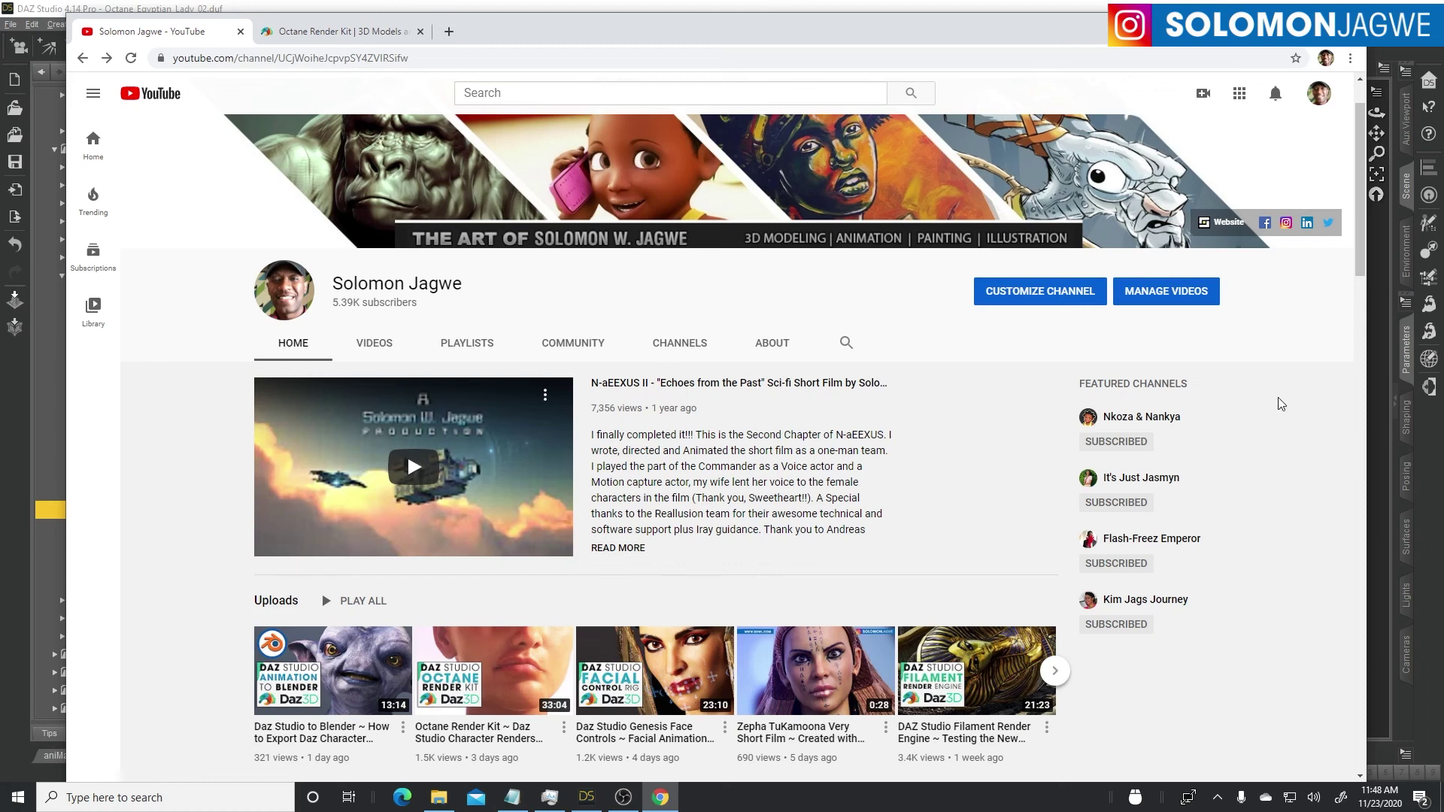
scroll(1279, 404, "down", 2)
scroll(1276, 404, "up", 2)
scroll(1276, 406, "down", 1)
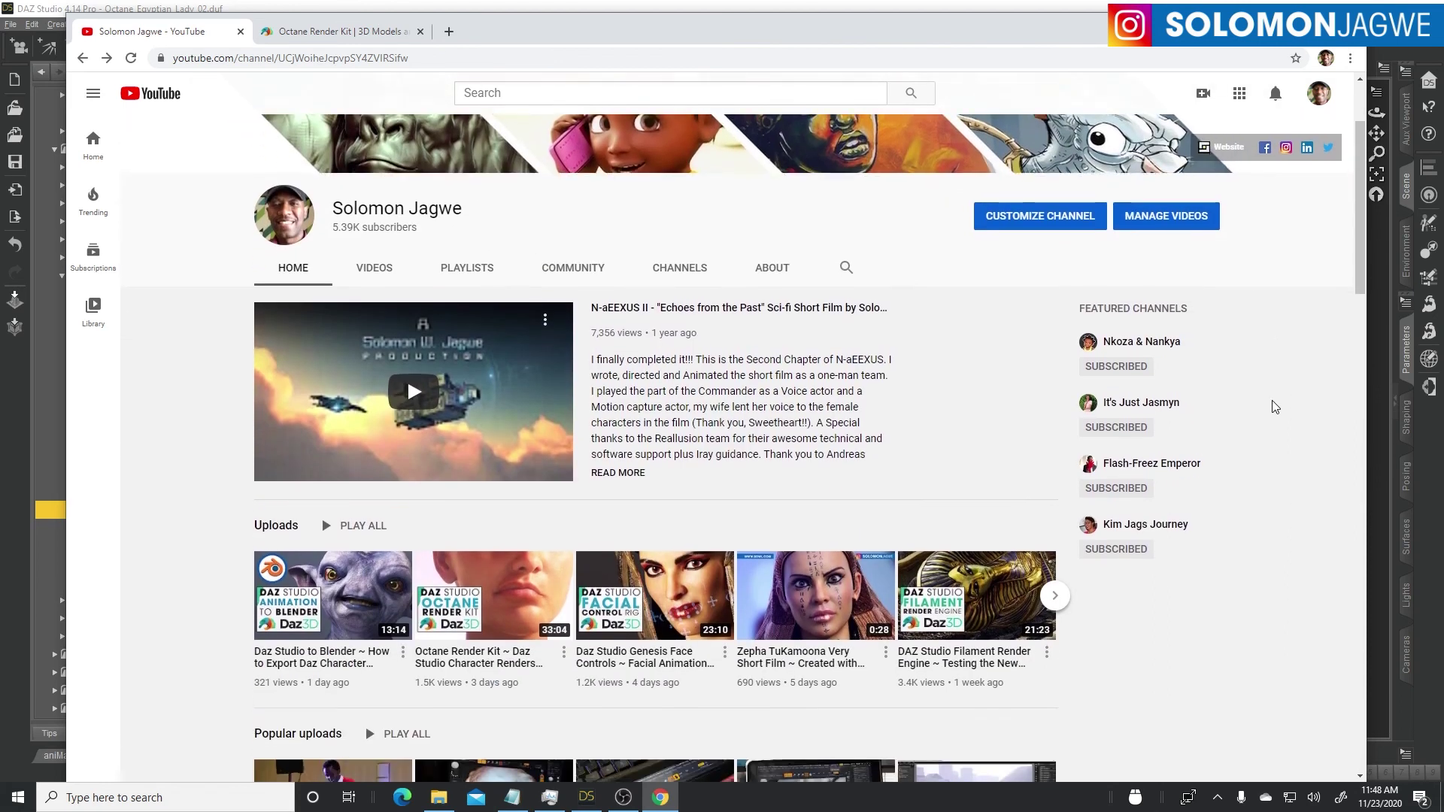
scroll(1276, 406, "up", 2)
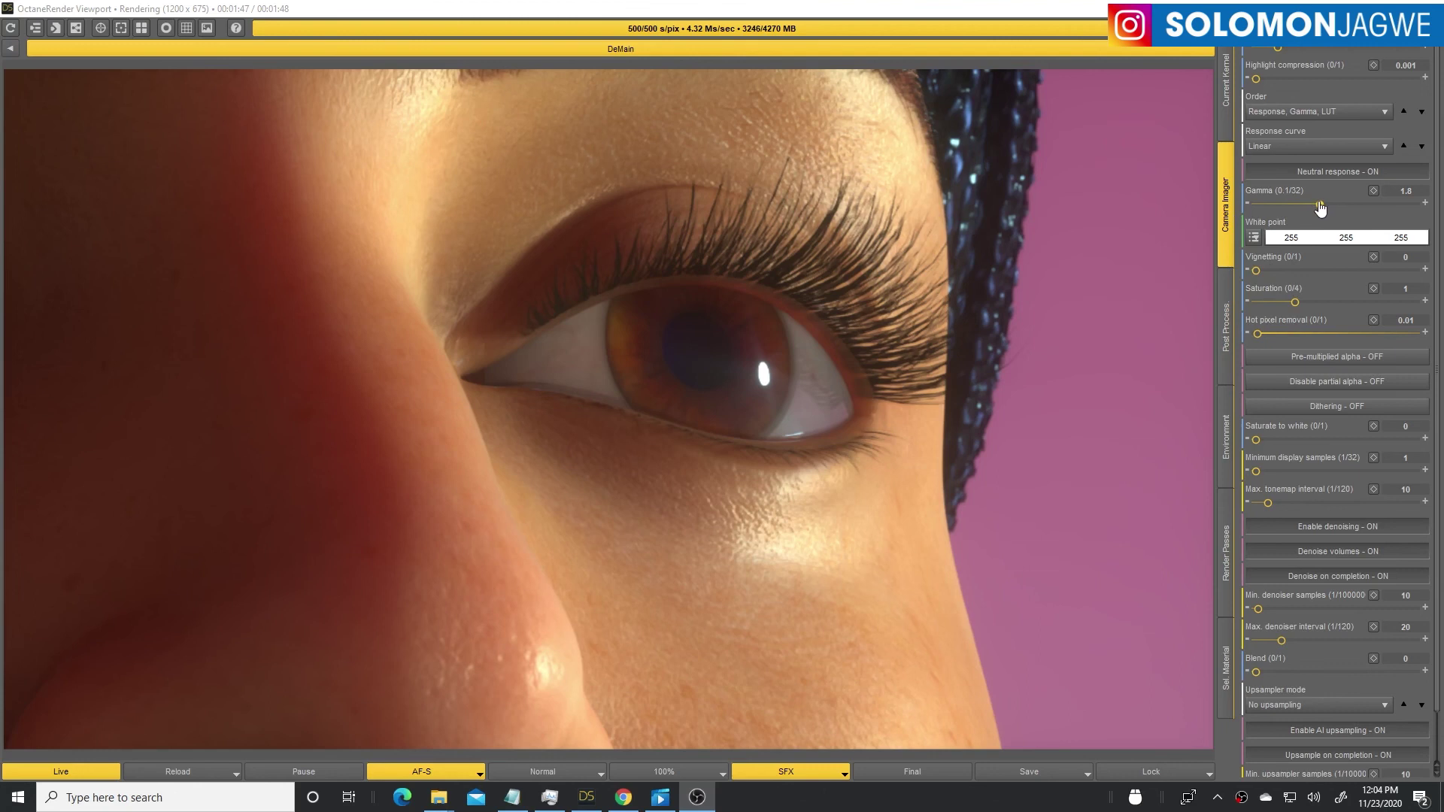
Step: Try Camera Imager gamma at 1.7, restore it to 1.8, and open the response curve presets
left_click_drag(1320, 204, 1320, 202)
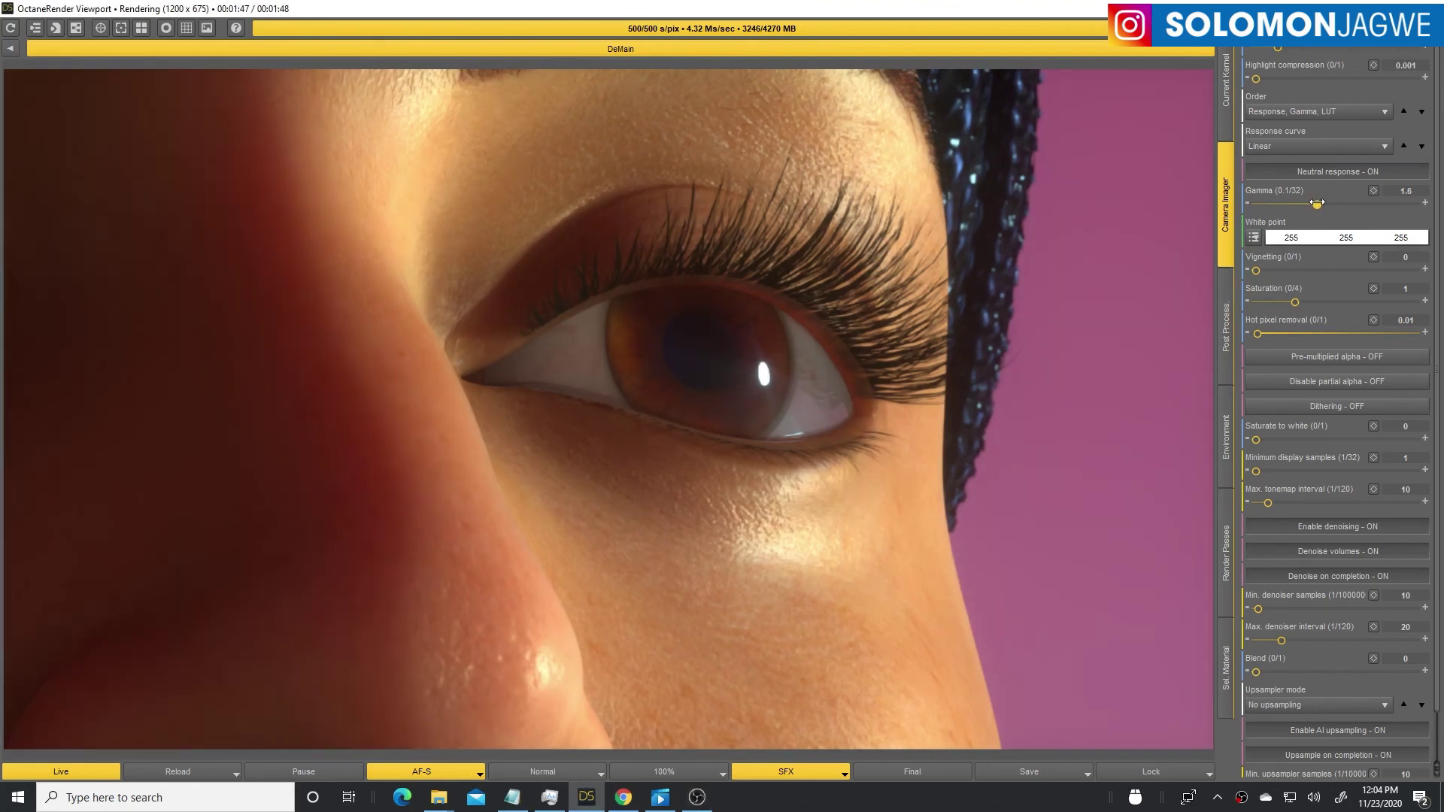
left_click_drag(1320, 202, 1321, 204)
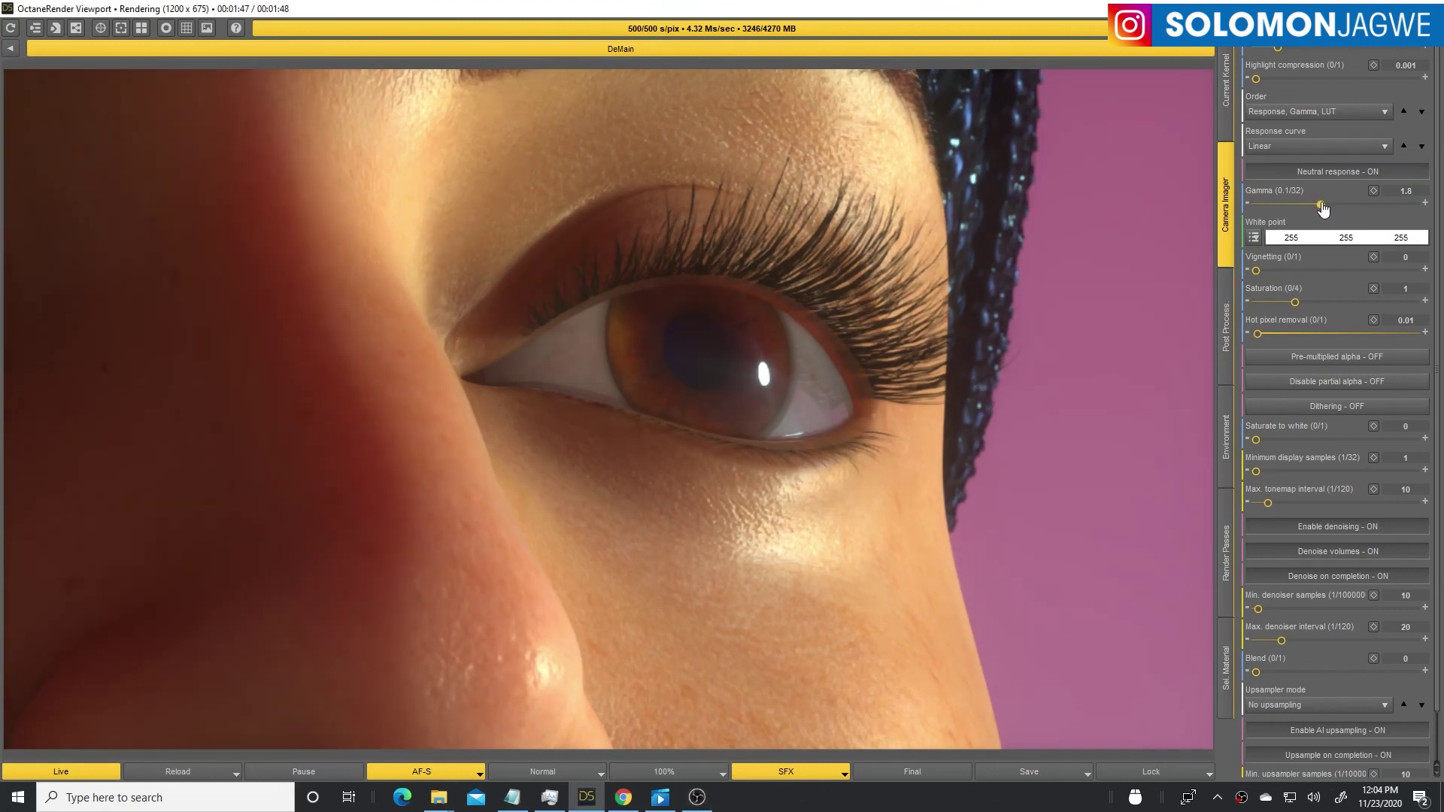
left_click(1390, 149)
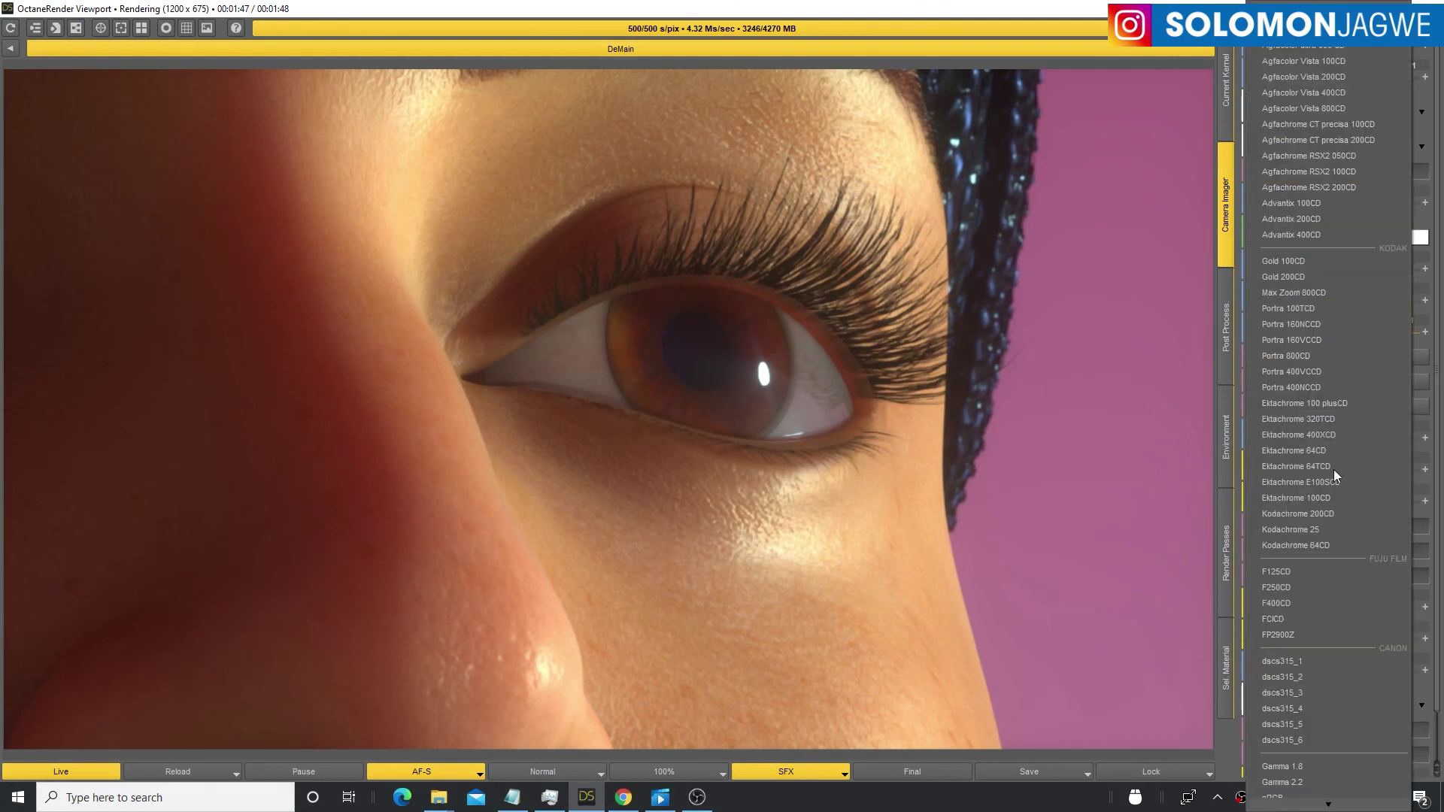